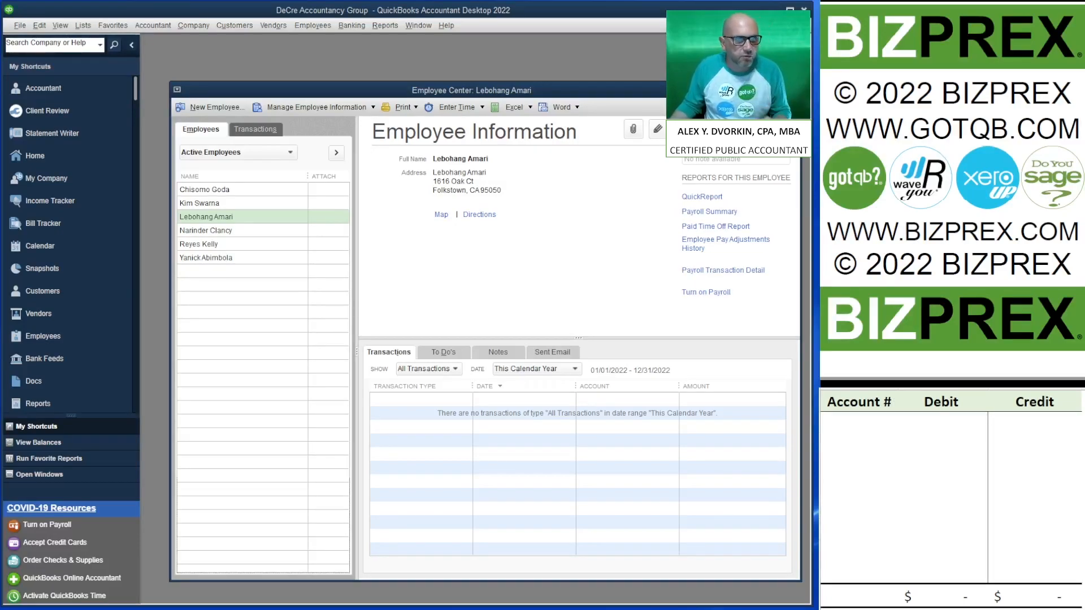
Close the Employee Center and start a new customer invoice.
{"action": "key", "text": "Escape"}
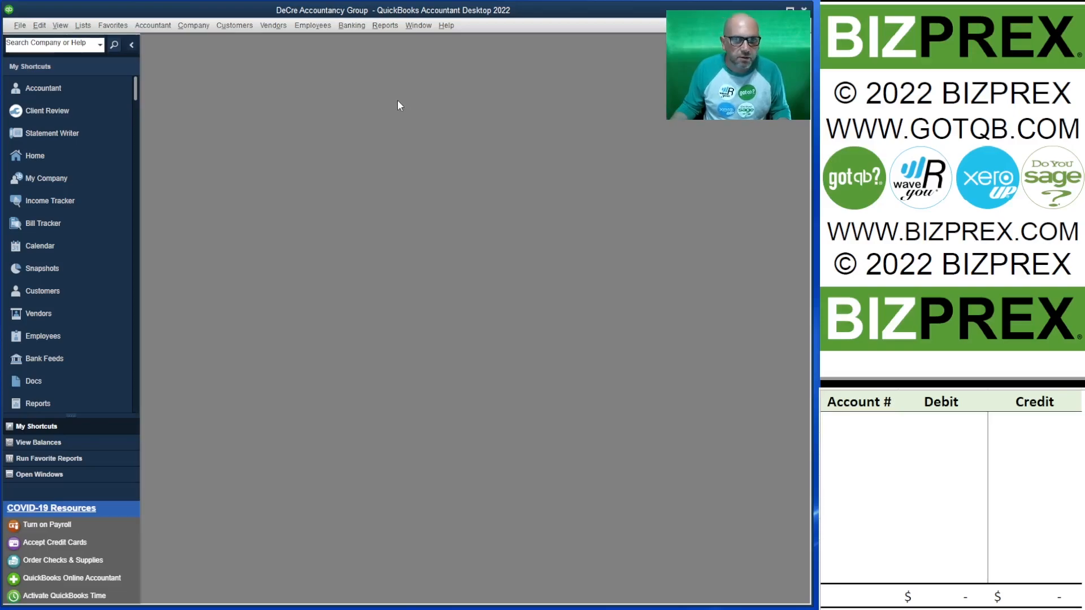
{"action": "left_click", "coordinate": [228, 29]}
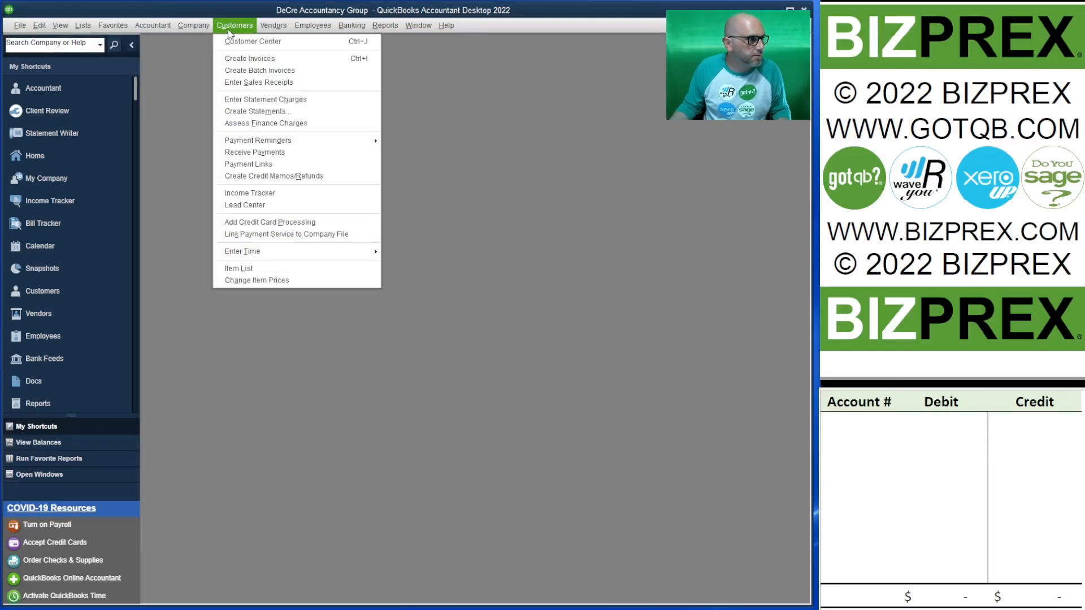
{"action": "left_click", "coordinate": [289, 60]}
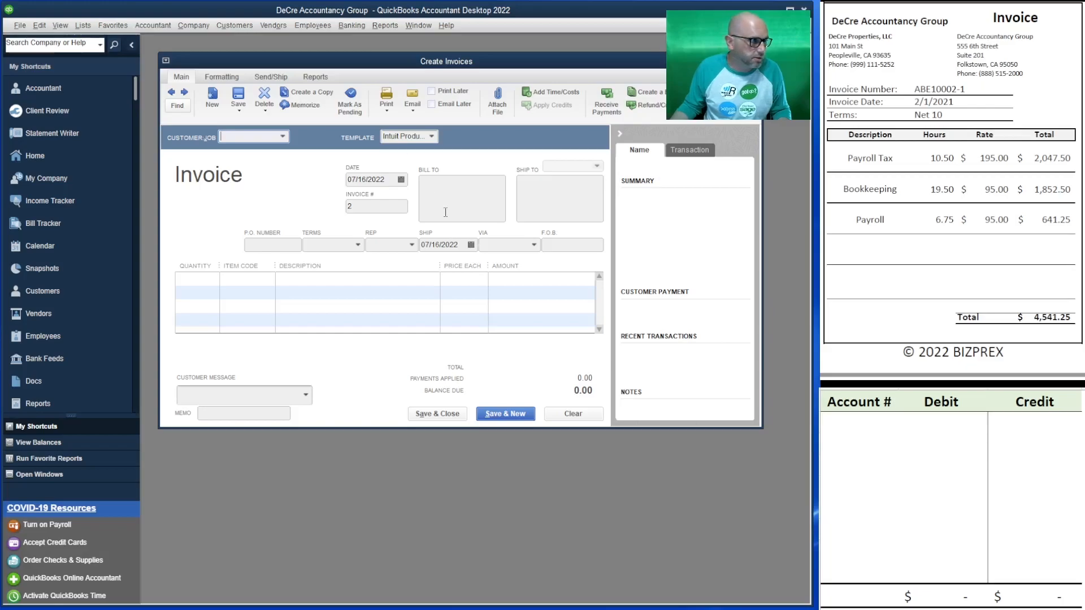
Switch the invoice to the Time & Expense Invoice template and collapse the customer summary beside the form.
{"action": "left_click", "coordinate": [431, 136]}
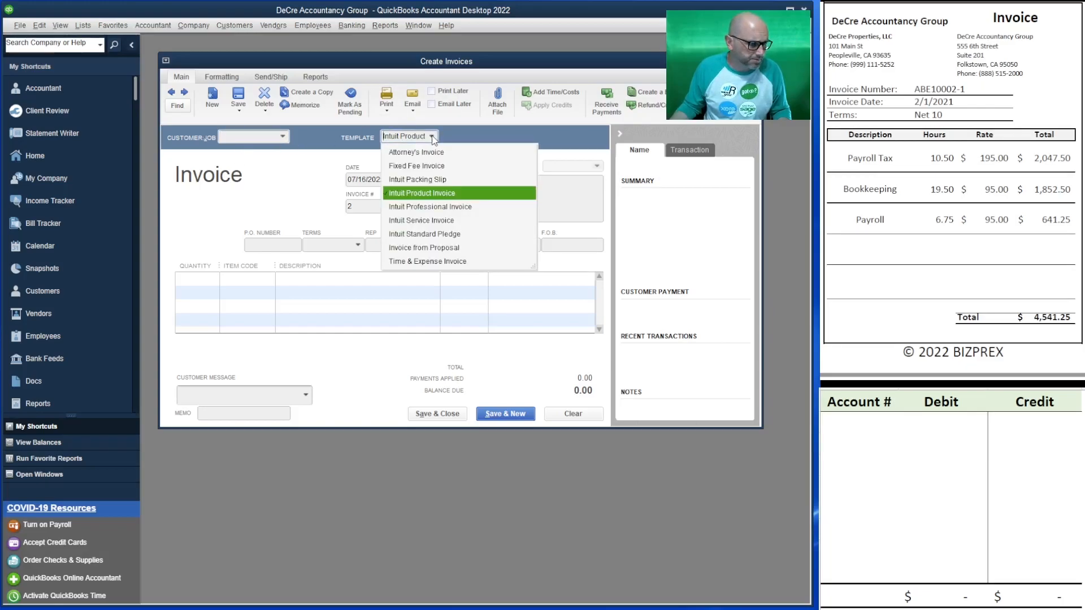
{"action": "left_click", "coordinate": [416, 263]}
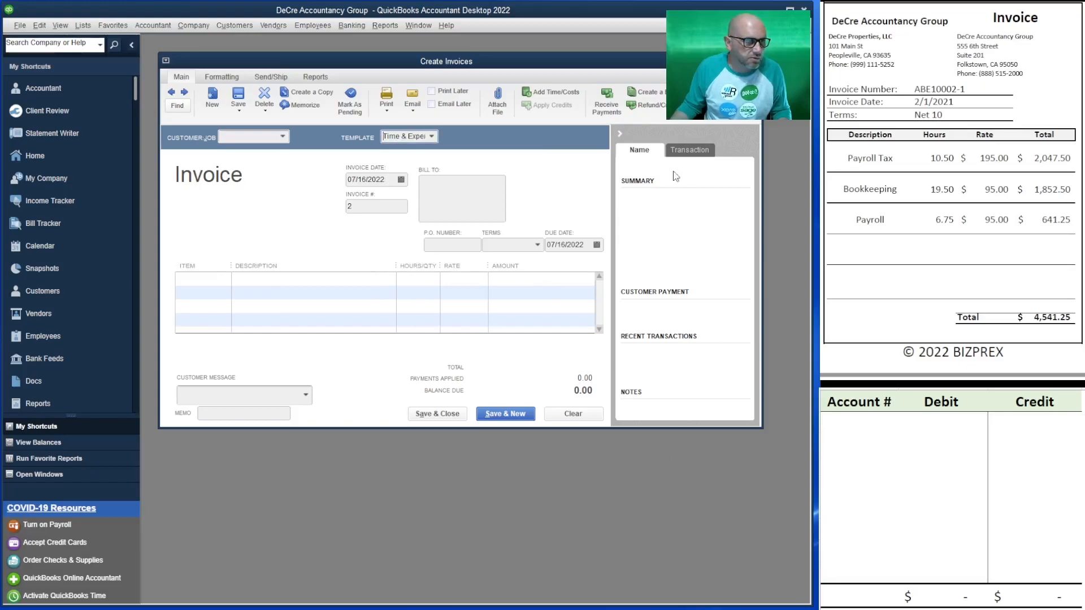
{"action": "left_click", "coordinate": [619, 134]}
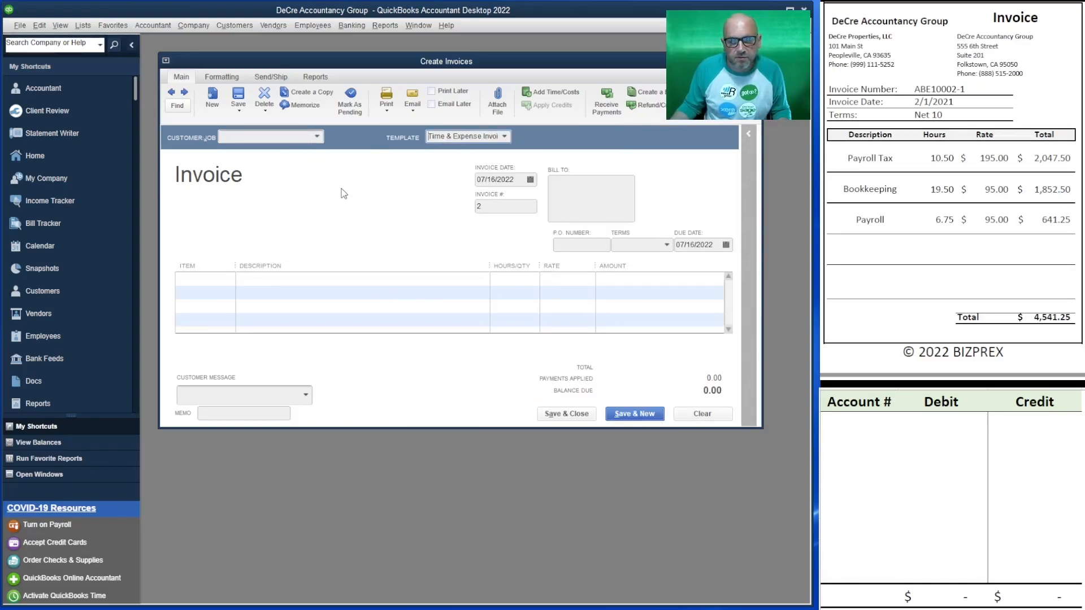
Choose DeCre Properties, LLC as the invoice customer and bring up its outstanding billable time and costs.
{"action": "left_click", "coordinate": [256, 136]}
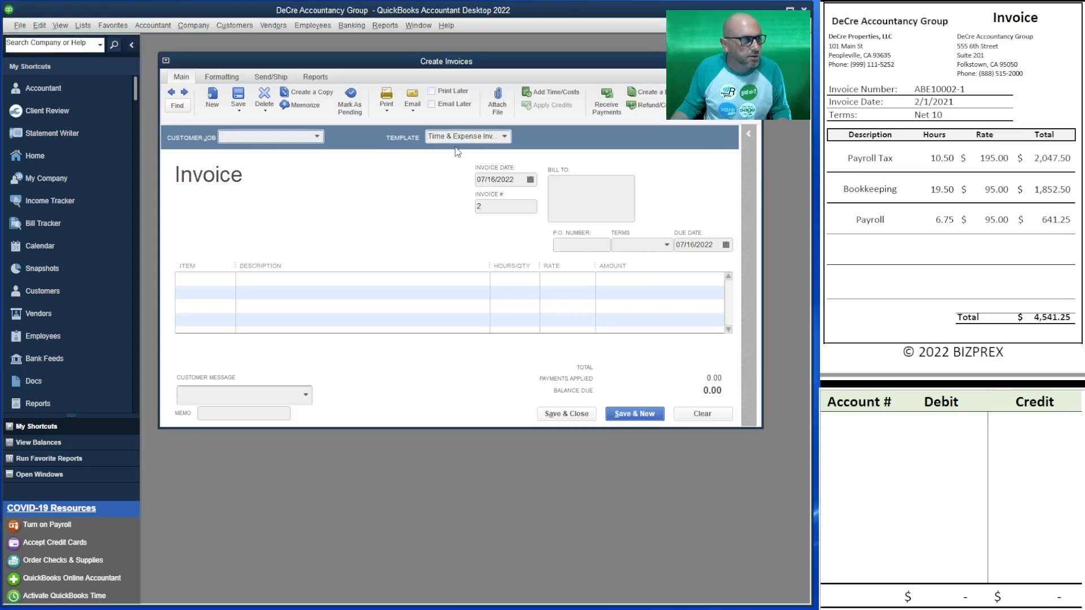
{"action": "left_click", "coordinate": [317, 136]}
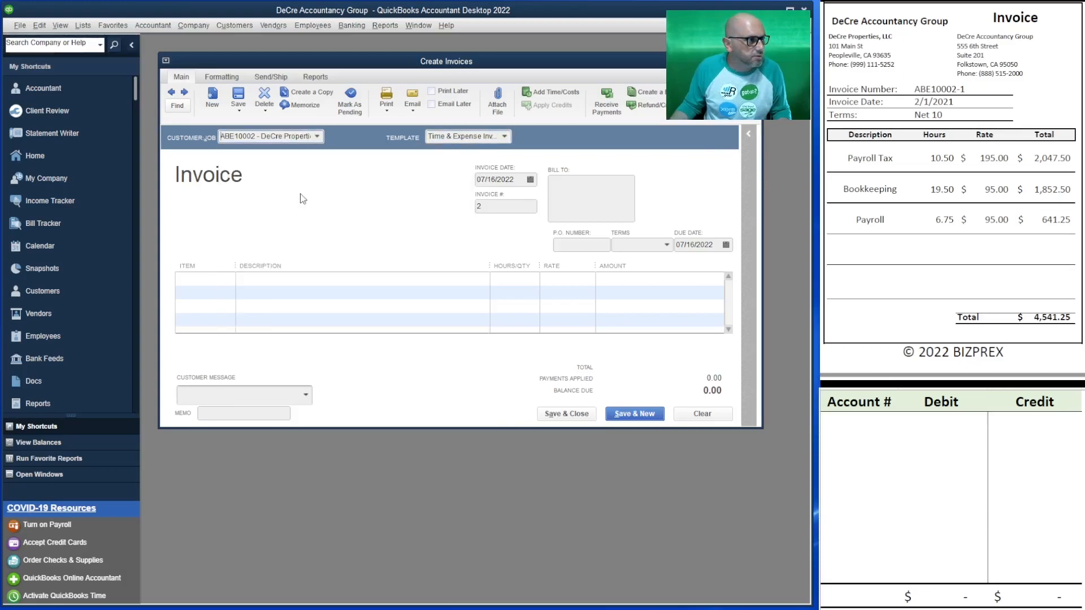
{"action": "left_click", "coordinate": [302, 194]}
{"action": "left_click", "coordinate": [354, 296]}
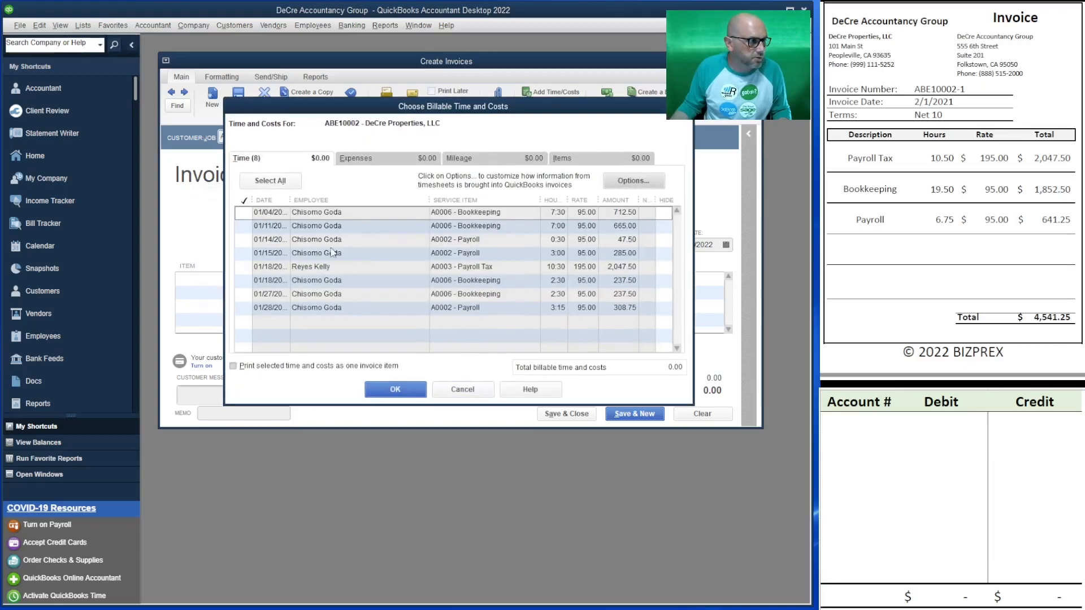
Mark every billable time entry from 01/04 through 01/28 one by one for inclusion on the invoice.
{"action": "left_click", "coordinate": [243, 211]}
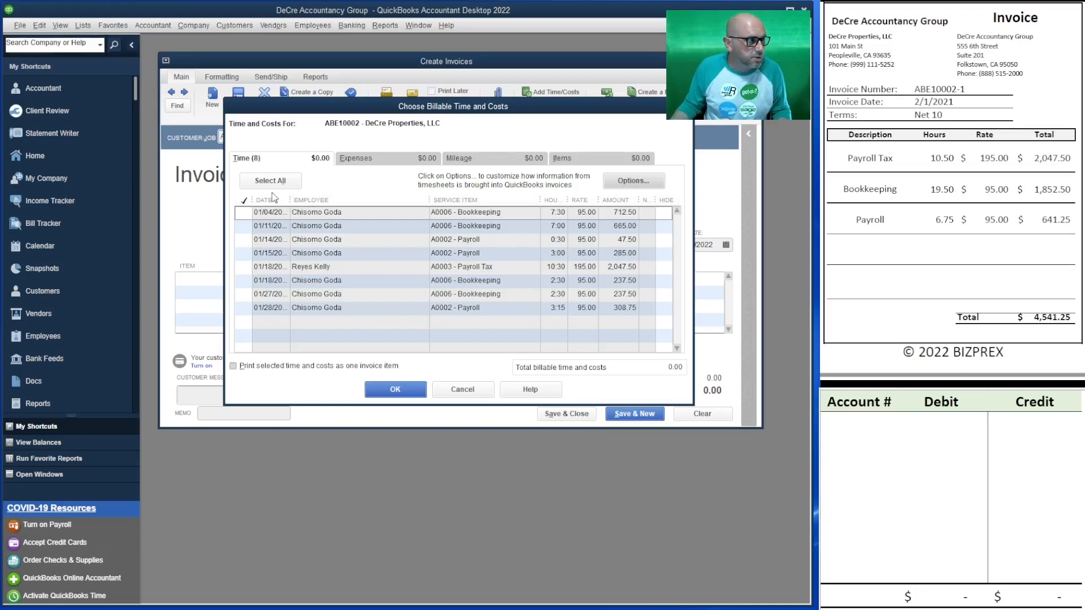
{"action": "left_click", "coordinate": [239, 212]}
{"action": "left_click", "coordinate": [241, 226]}
{"action": "left_click", "coordinate": [242, 240]}
{"action": "left_click", "coordinate": [240, 252]}
{"action": "left_click", "coordinate": [243, 266]}
{"action": "left_click", "coordinate": [243, 281]}
{"action": "left_click", "coordinate": [244, 294]}
{"action": "left_click", "coordinate": [244, 311]}
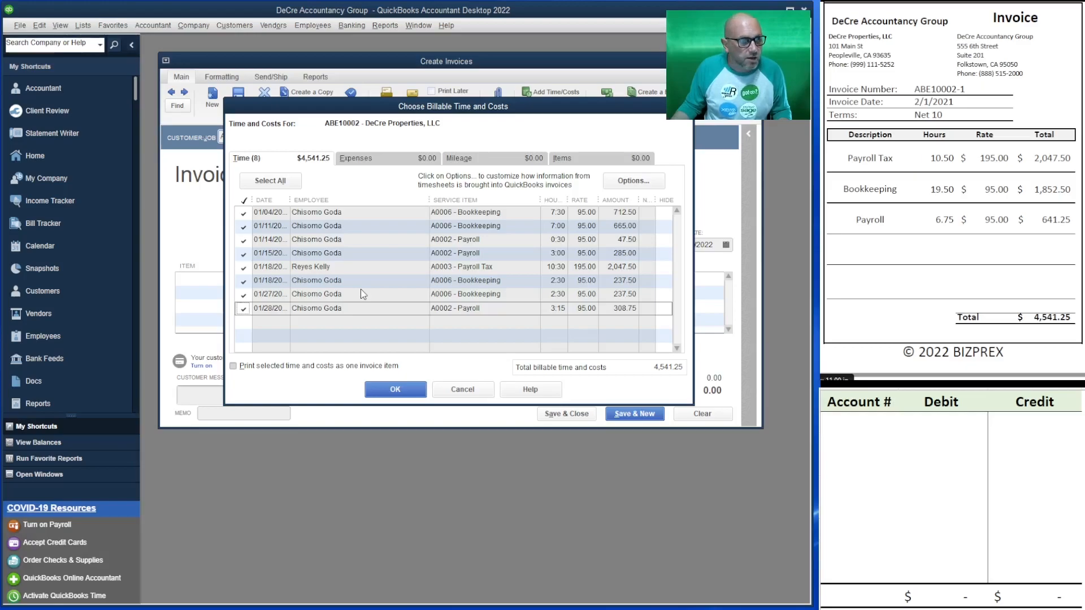
In the T-account worksheet, record ledger account 11000 in the first row with a debit of 4541.25.
{"action": "left_click", "coordinate": [878, 431]}
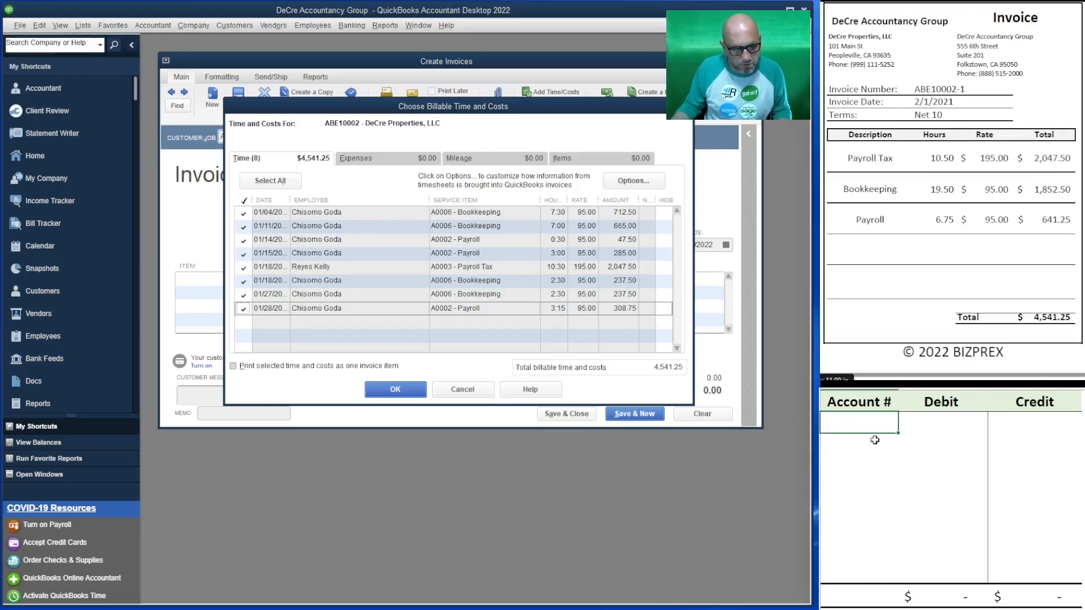
{"action": "type", "text": "11000"}
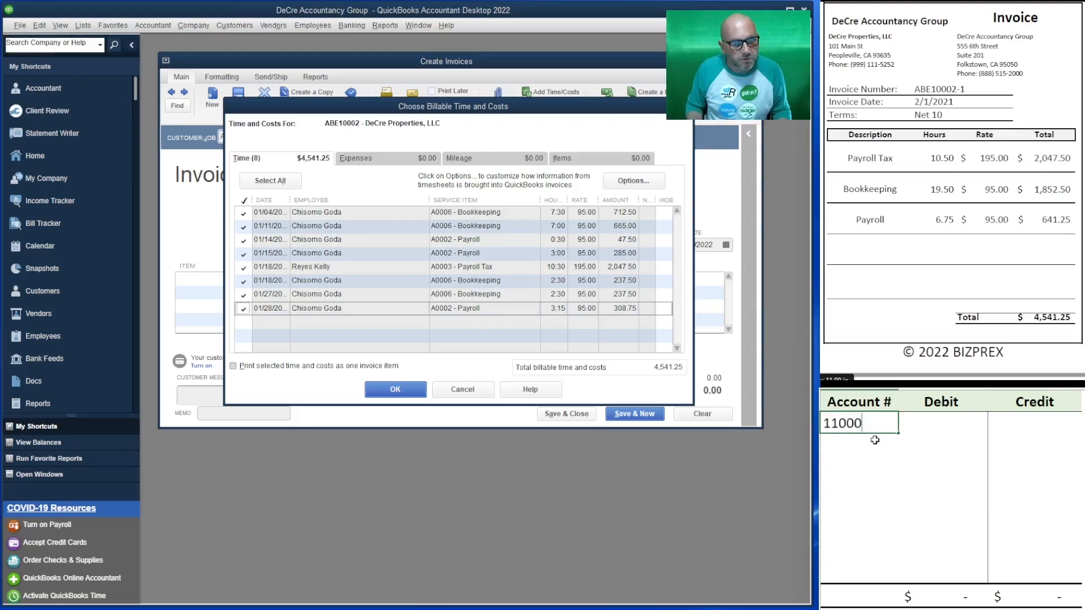
{"action": "key", "text": "Return"}
{"action": "key", "text": "Tab"}
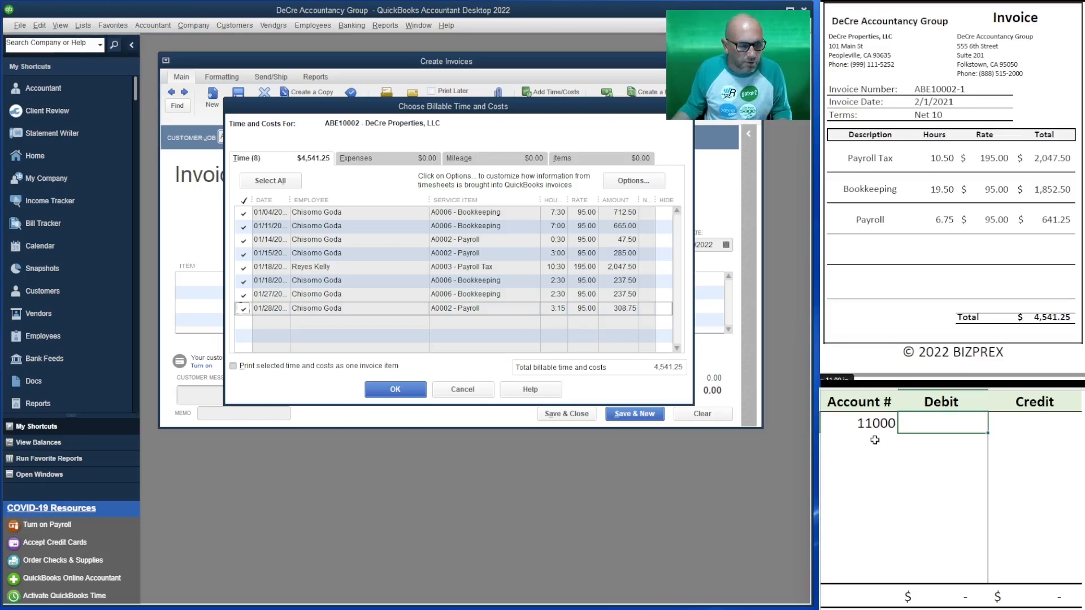
{"action": "type", "text": "45"}
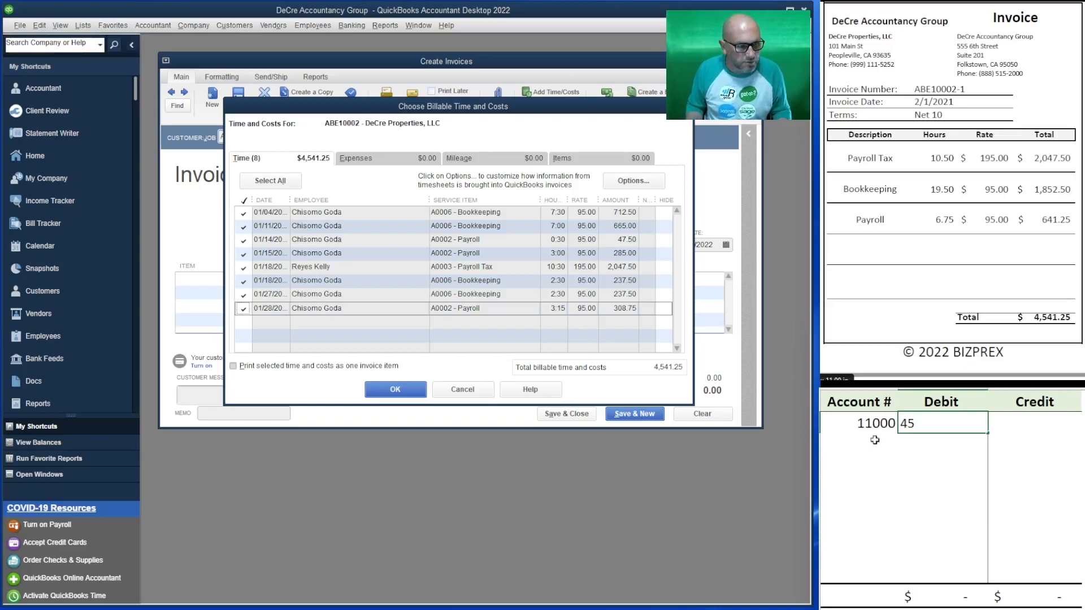
{"action": "type", "text": "41.25"}
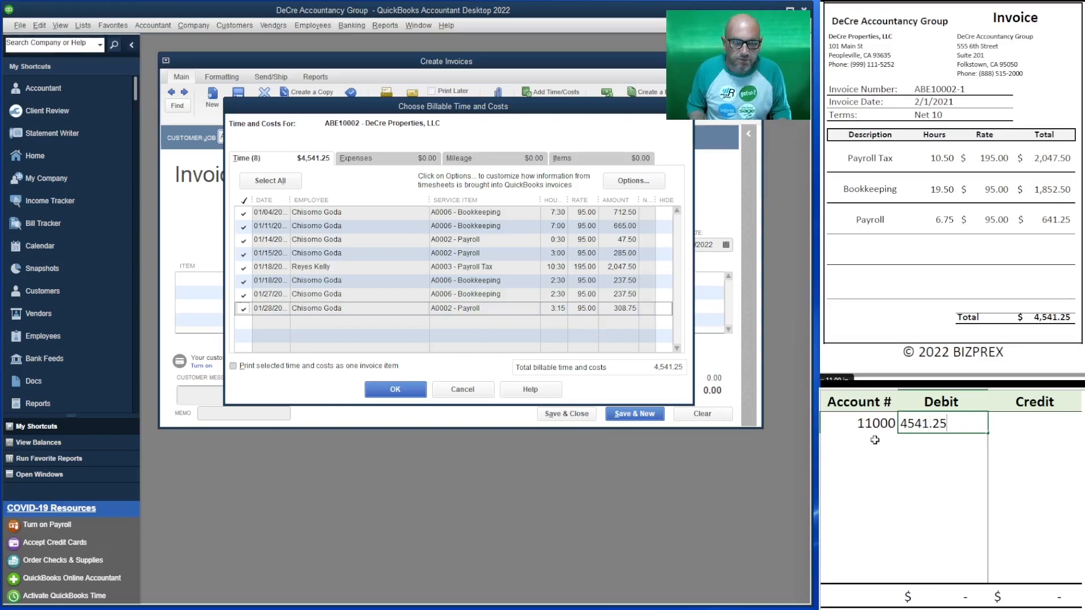
{"action": "key", "text": "Return"}
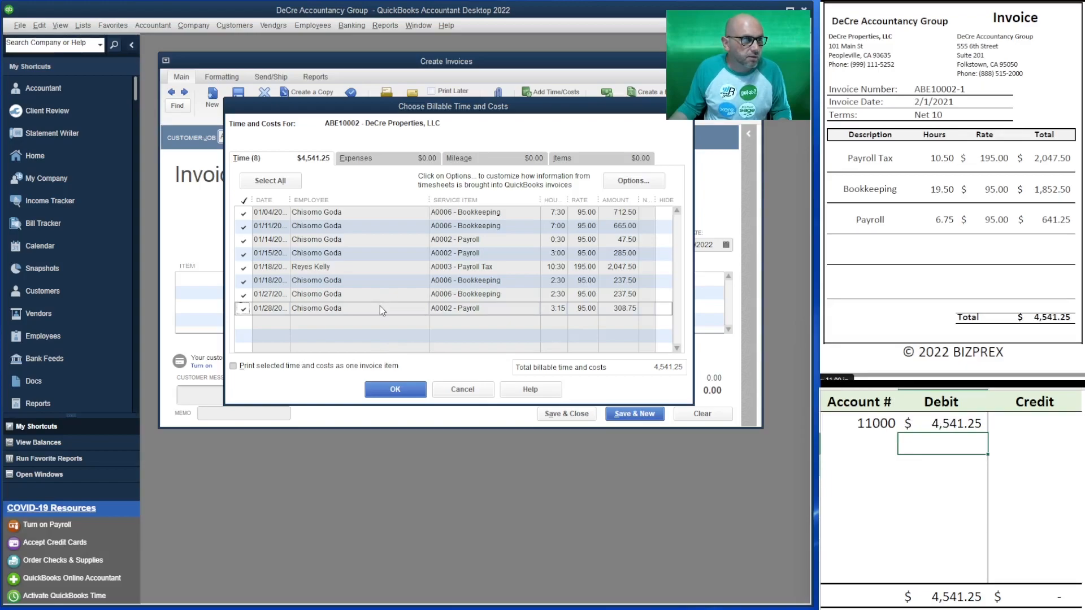
Enter ledger accounts 41600 and 46800 in the next two rows of the T-account worksheet.
{"action": "left_click", "coordinate": [857, 441]}
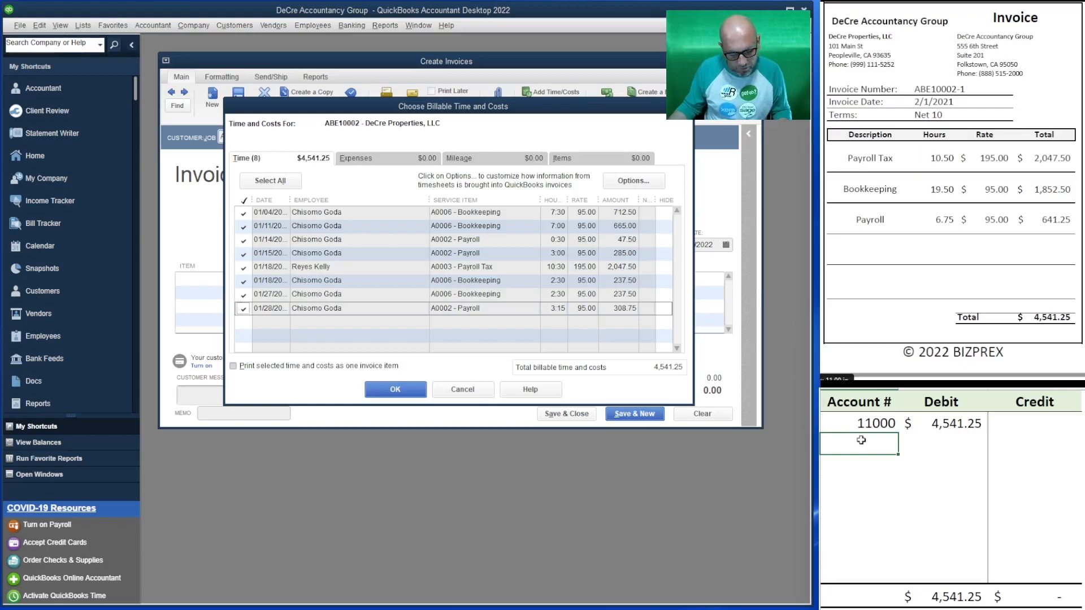
{"action": "type", "text": "41"}
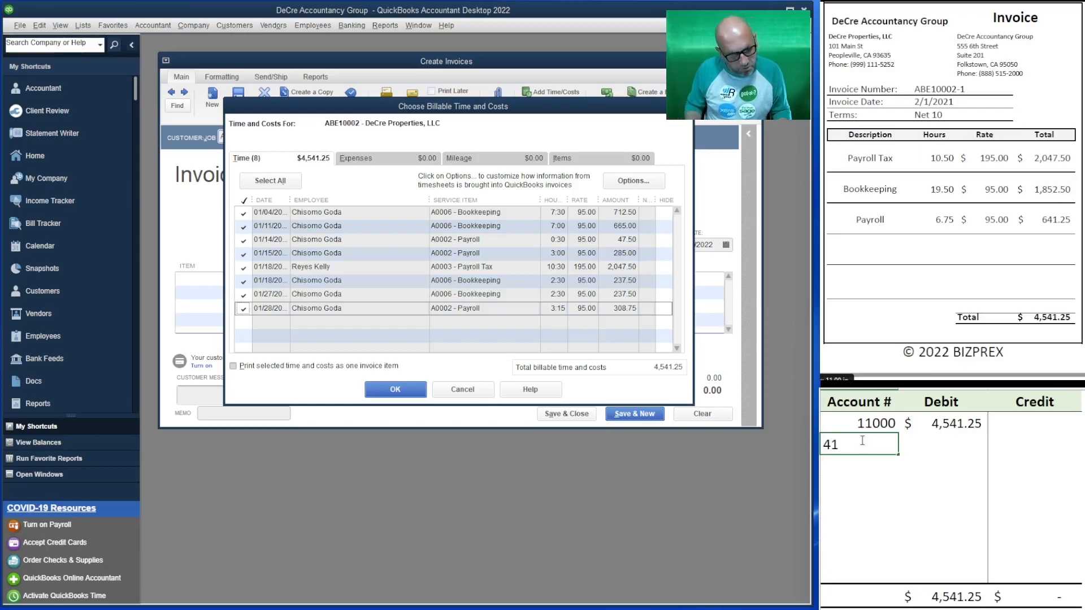
{"action": "type", "text": "600"}
{"action": "key", "text": "Return"}
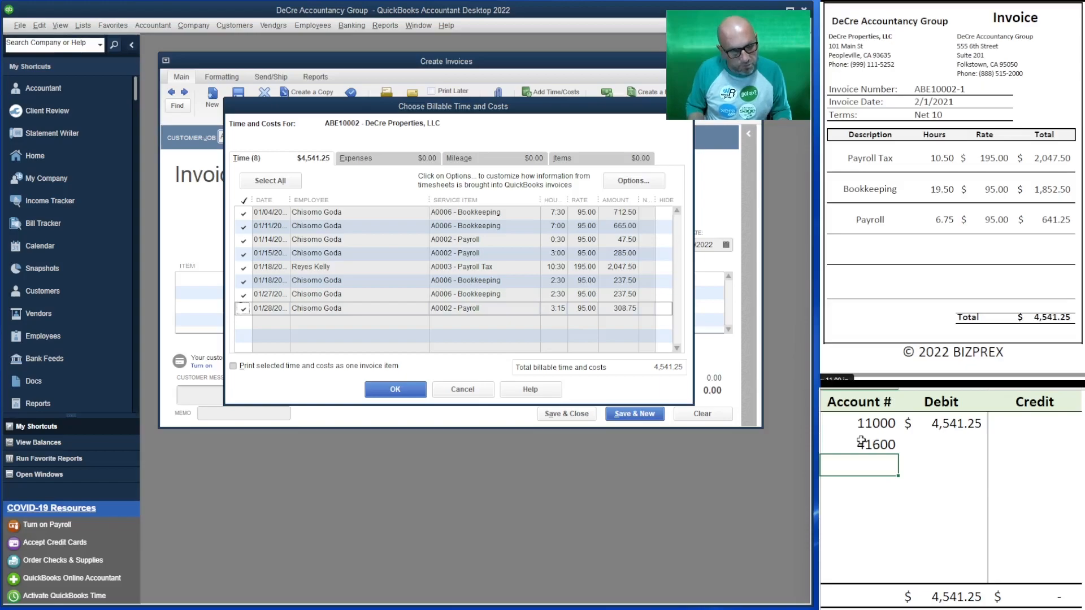
{"action": "type", "text": "4"}
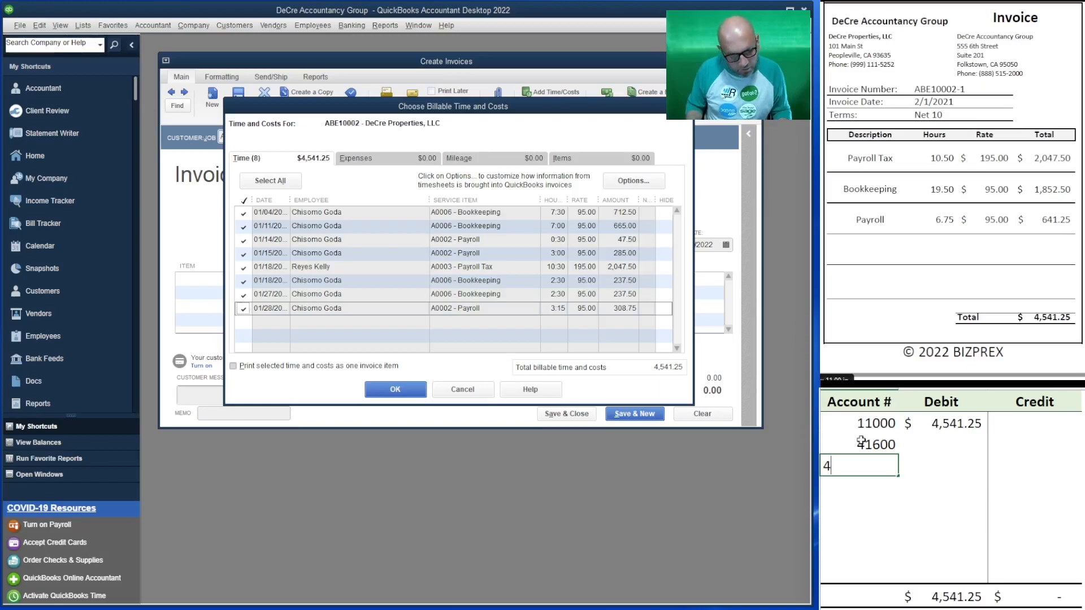
{"action": "type", "text": "6800"}
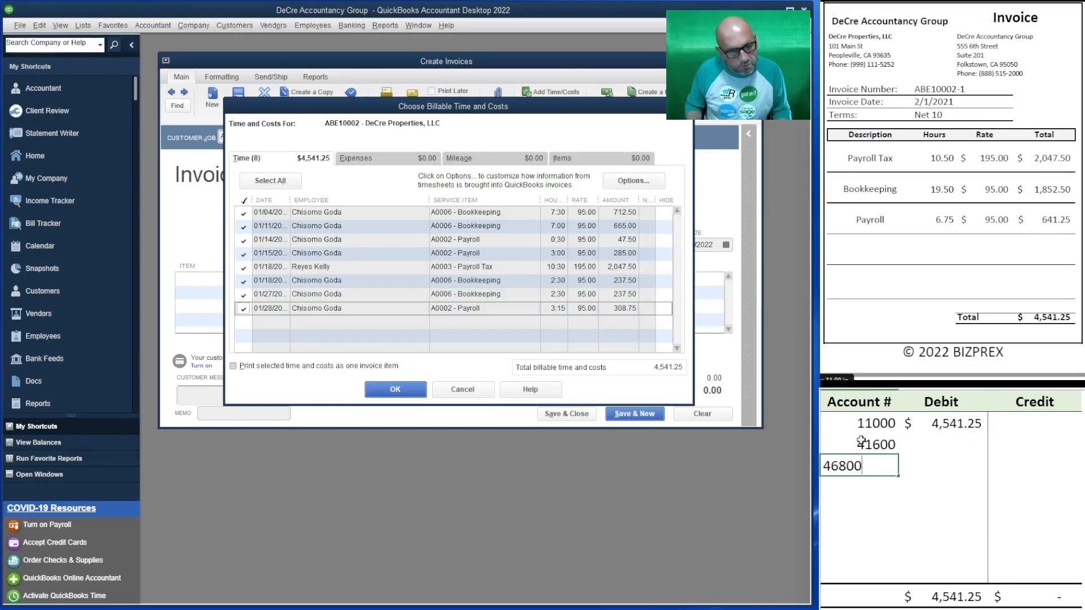
{"action": "key", "text": "Tab"}
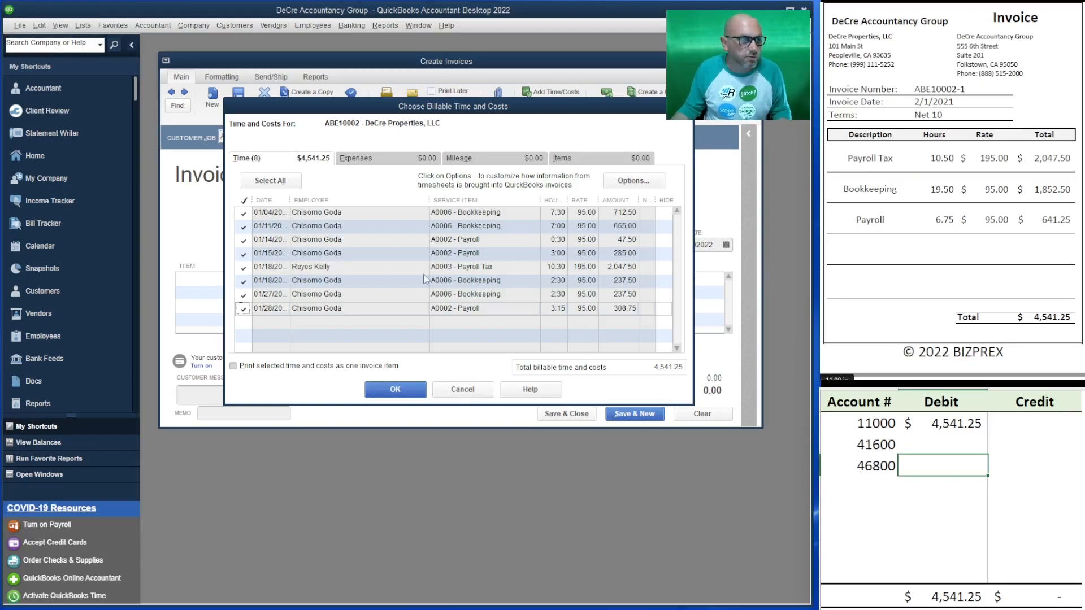
Transfer the selected time entries to the invoice, and enlarge the window and Item column to show all lines in full.
{"action": "left_click", "coordinate": [395, 389]}
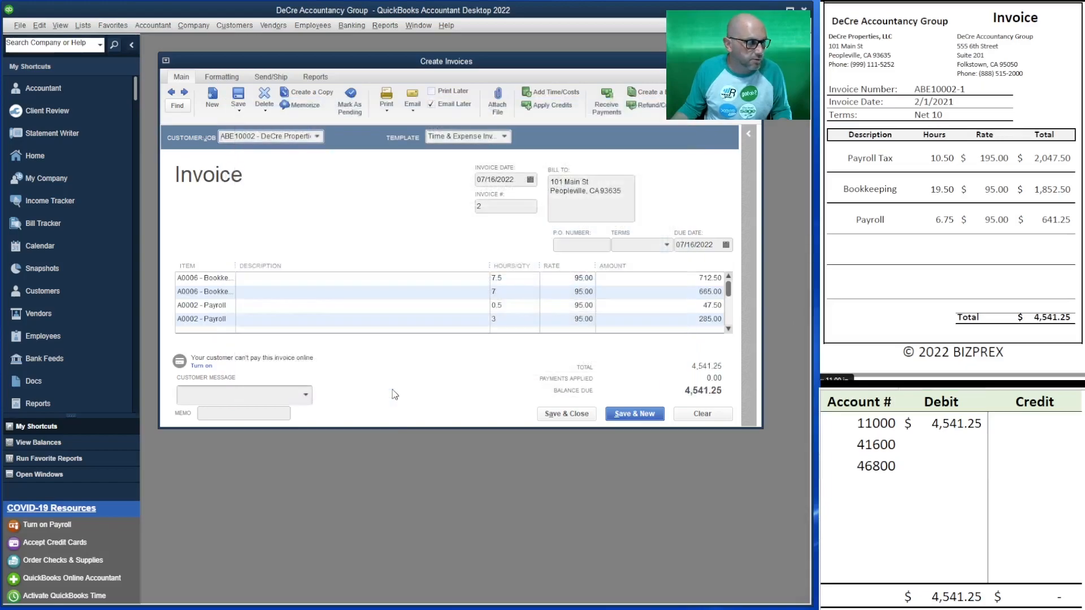
{"action": "left_click_drag", "start_coordinate": [505, 427], "coordinate": [505, 560]}
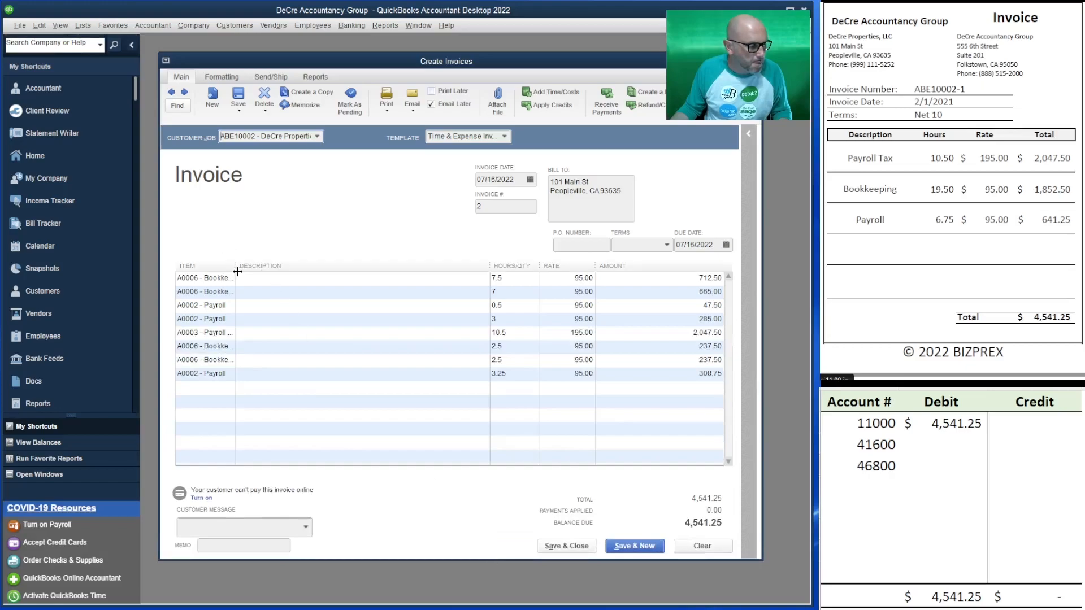
{"action": "left_click_drag", "start_coordinate": [238, 265], "coordinate": [374, 264]}
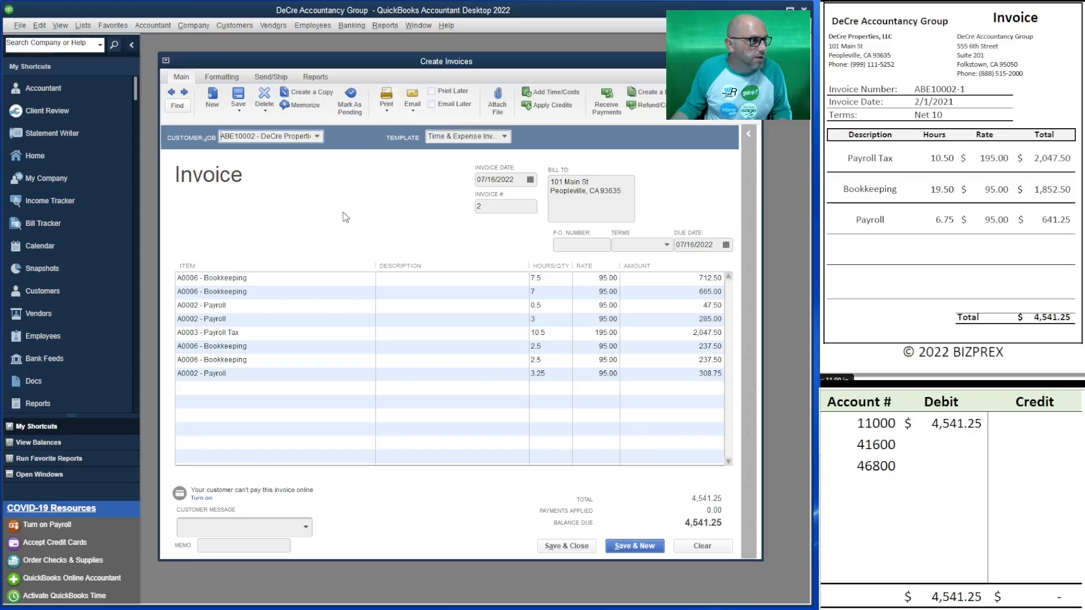
{"action": "left_click", "coordinate": [384, 26]}
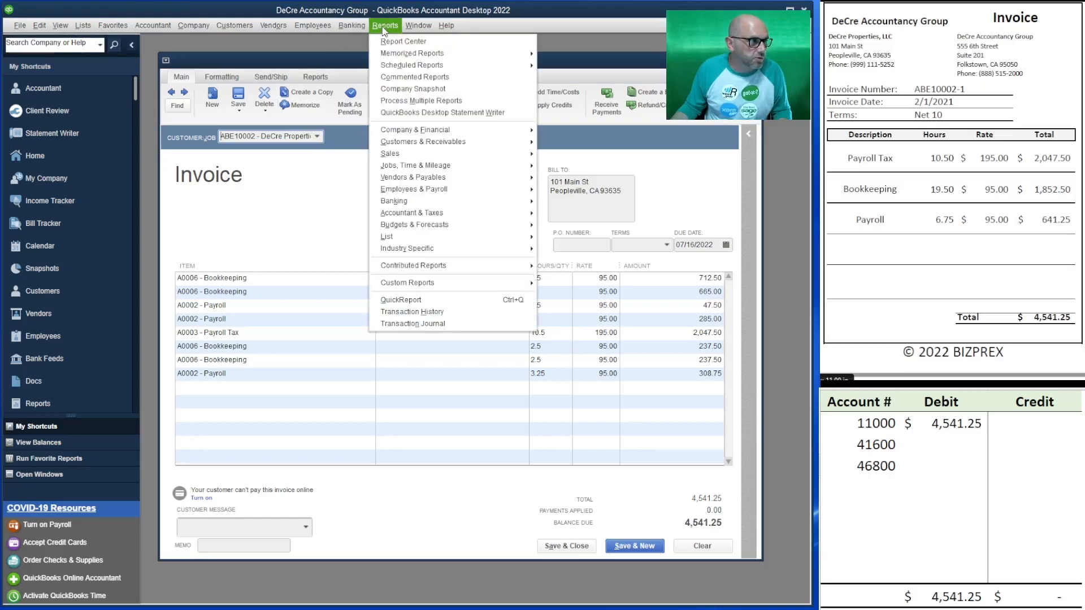
{"action": "left_click", "coordinate": [280, 244]}
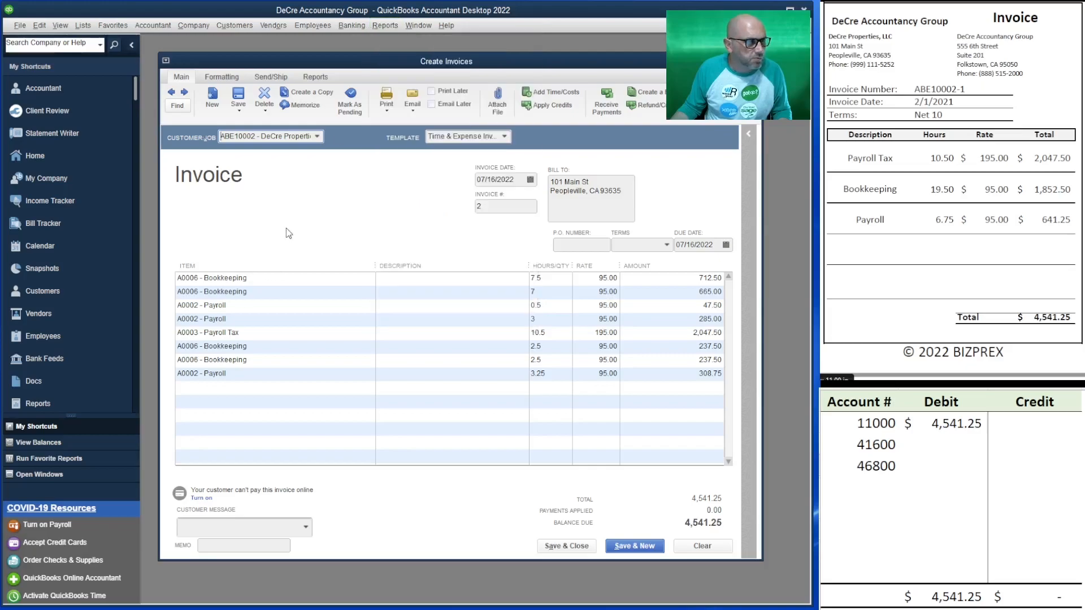
Set the invoice date to 02/01/2021.
{"action": "left_click", "coordinate": [526, 180]}
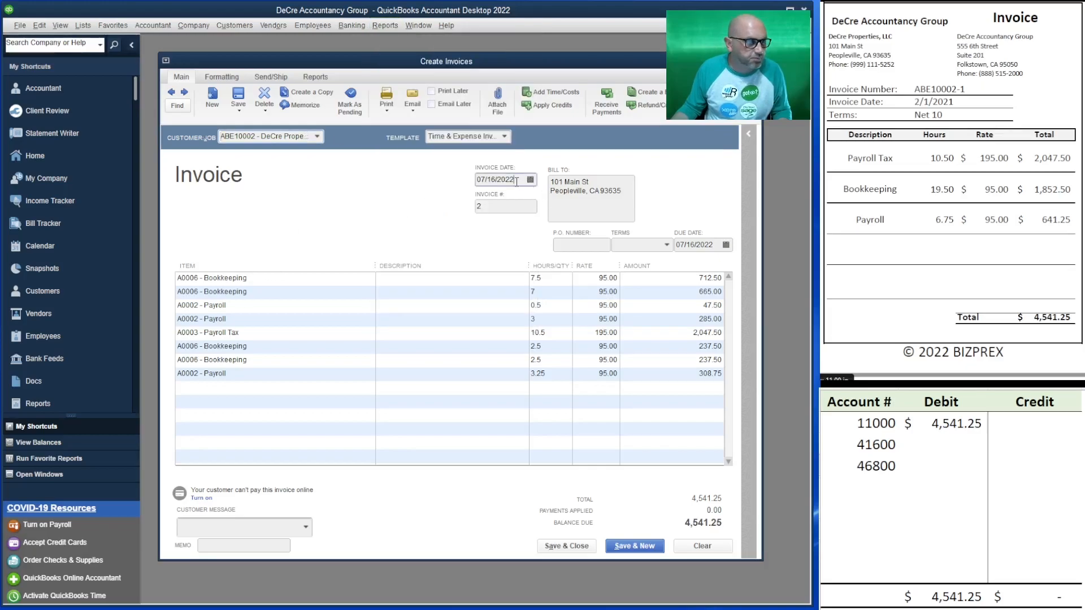
{"action": "left_click_drag", "start_coordinate": [516, 181], "coordinate": [388, 180]}
{"action": "type", "text": "02/01/2021"}
{"action": "key", "text": "Tab"}
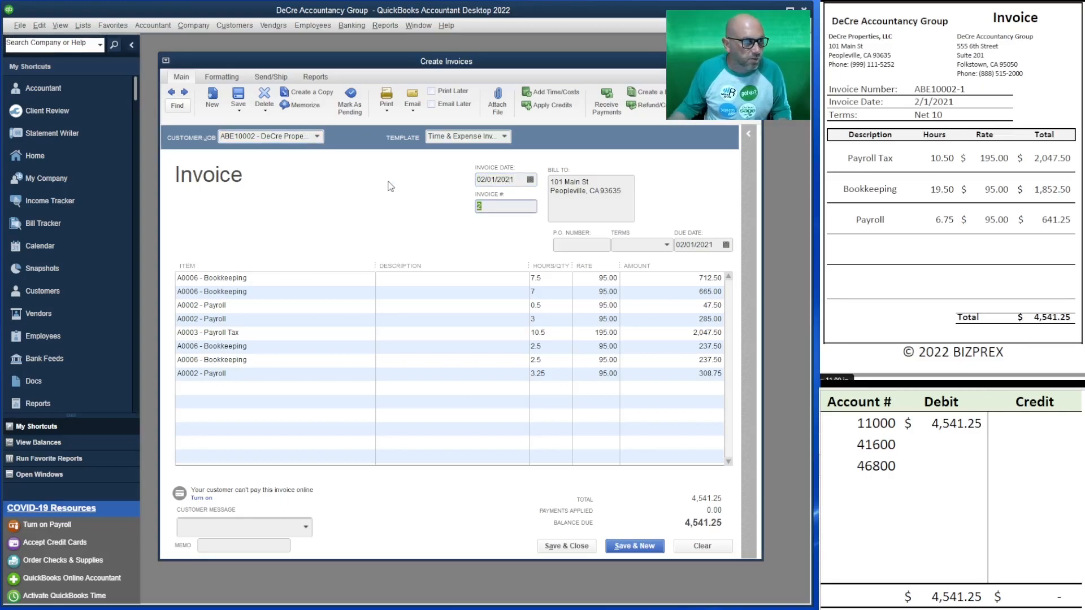
Copy the invoice number from the source invoice document into the invoice form and set the terms to Net 10.
{"action": "left_click_drag", "start_coordinate": [966, 89], "coordinate": [914, 92]}
{"action": "key", "text": "ctrl+c"}
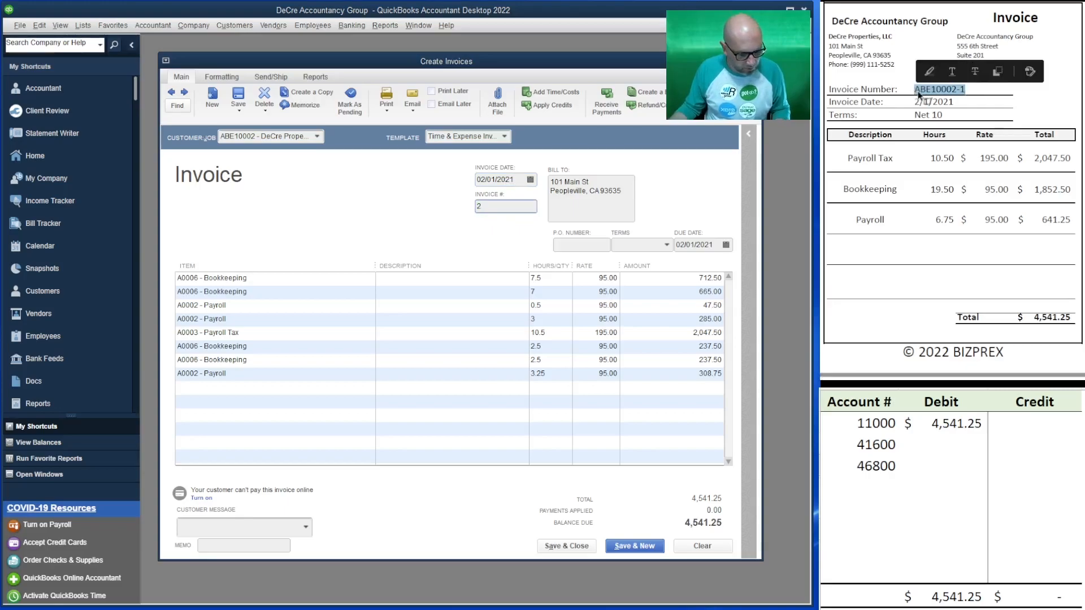
{"action": "left_click", "coordinate": [508, 209]}
{"action": "left_click_drag", "start_coordinate": [514, 210], "coordinate": [454, 210]}
{"action": "key", "text": "ctrl+v"}
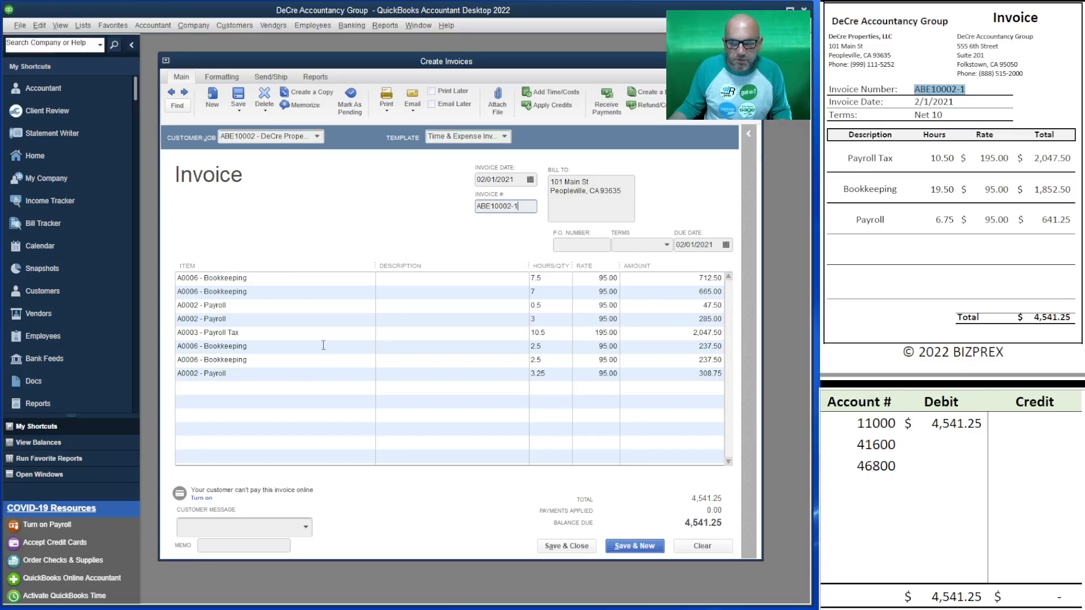
{"action": "left_click", "coordinate": [666, 245]}
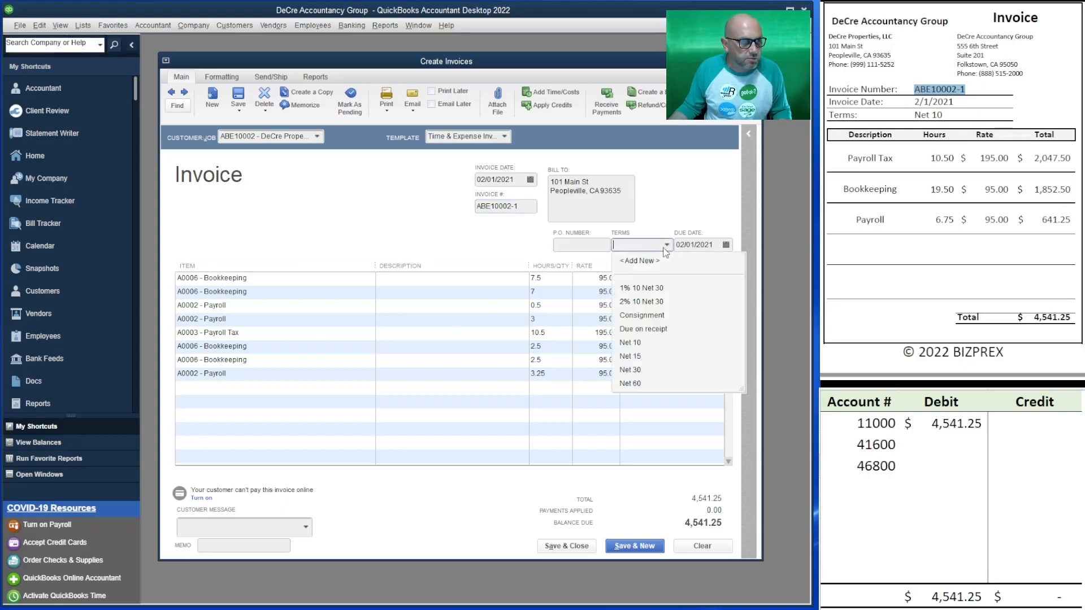
{"action": "left_click", "coordinate": [651, 341]}
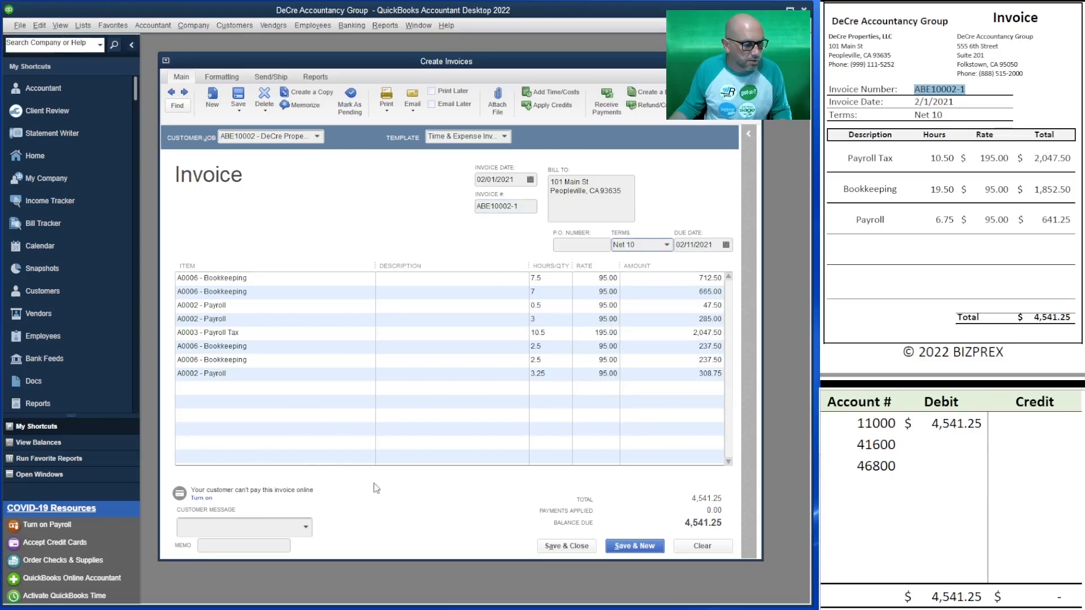
Create a custom transaction detail report and bring up its filter settings.
{"action": "left_click", "coordinate": [385, 26]}
{"action": "mouse_move", "coordinate": [531, 284]}
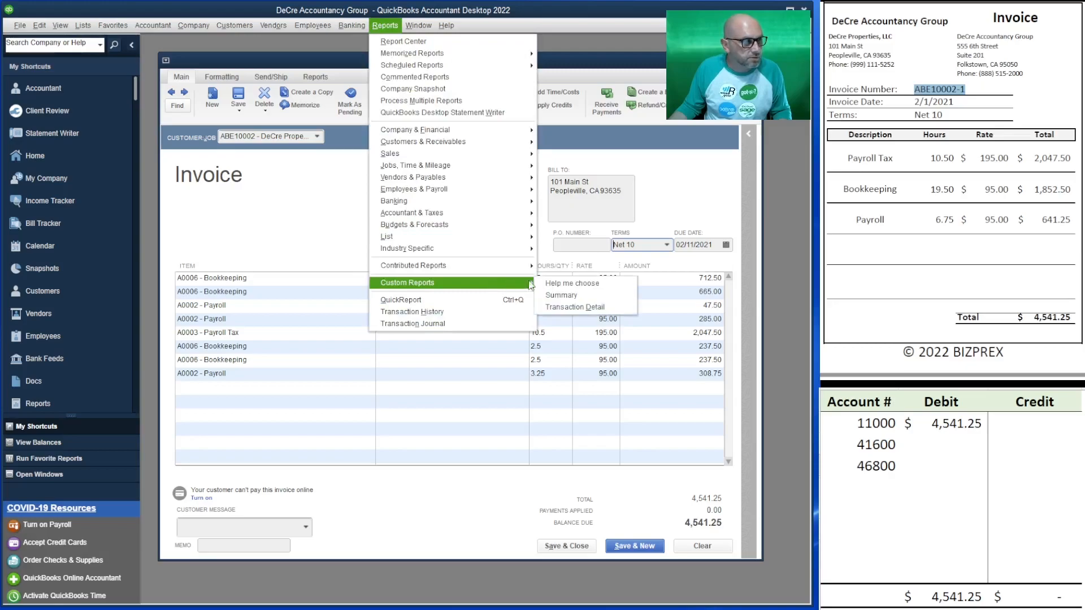
{"action": "left_click", "coordinate": [575, 307]}
{"action": "left_click", "coordinate": [303, 44]}
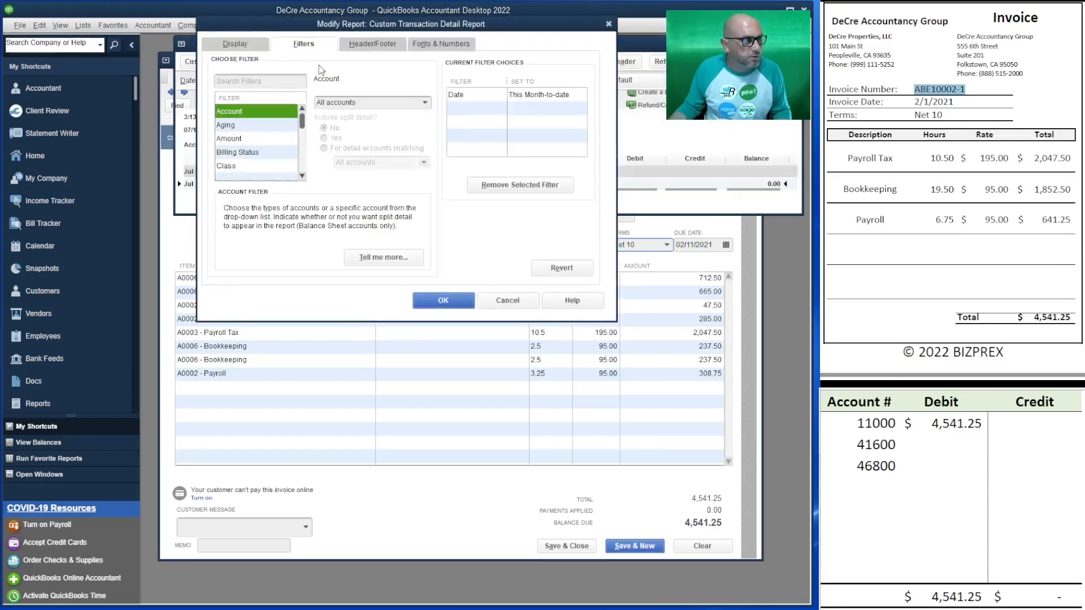
Filter the report to dates from 02/01/2021 to 02/01/2021 and enlarge the report window.
{"action": "left_click_drag", "start_coordinate": [509, 24], "coordinate": [565, 258]}
{"action": "left_click", "coordinate": [654, 338]}
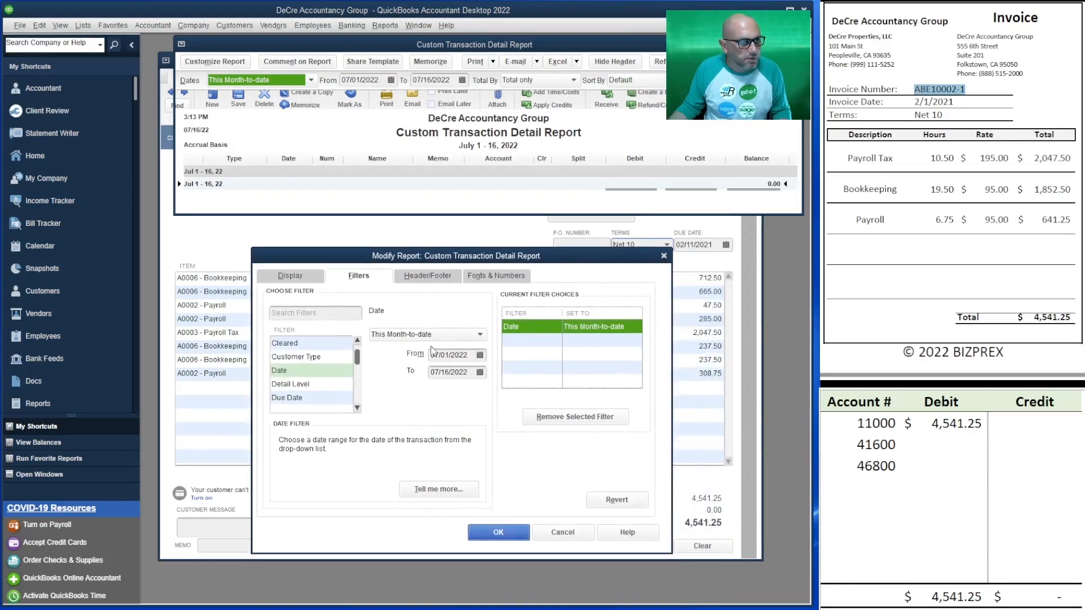
{"action": "left_click", "coordinate": [450, 355]}
{"action": "type", "text": "2/01/2021"}
{"action": "key", "text": "Tab"}
{"action": "type", "text": "2/01/2"}
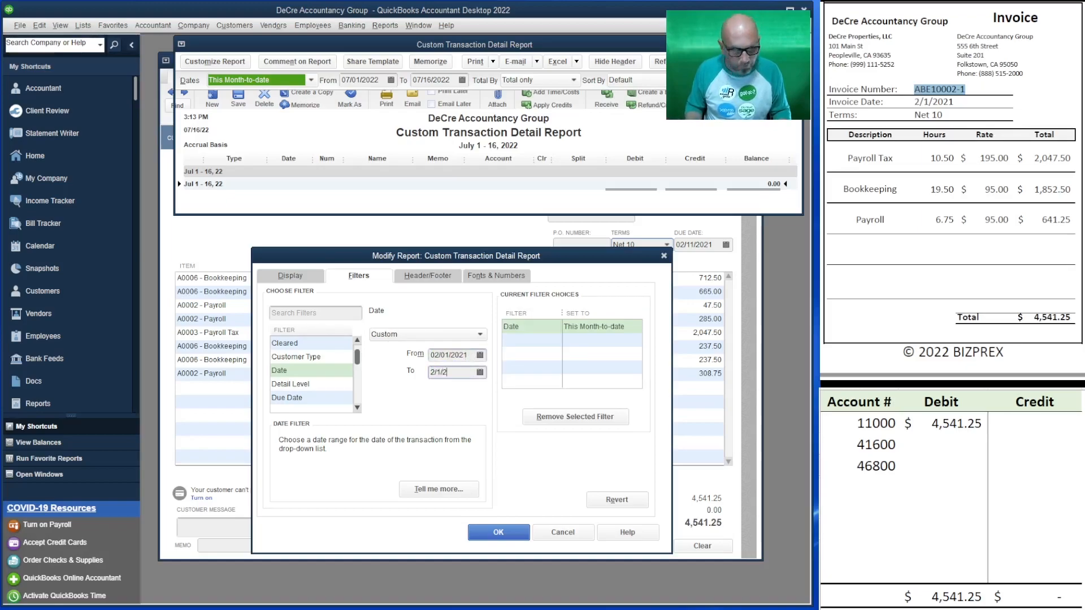
{"action": "type", "text": "021"}
{"action": "key", "text": "Tab"}
{"action": "left_click", "coordinate": [499, 533]}
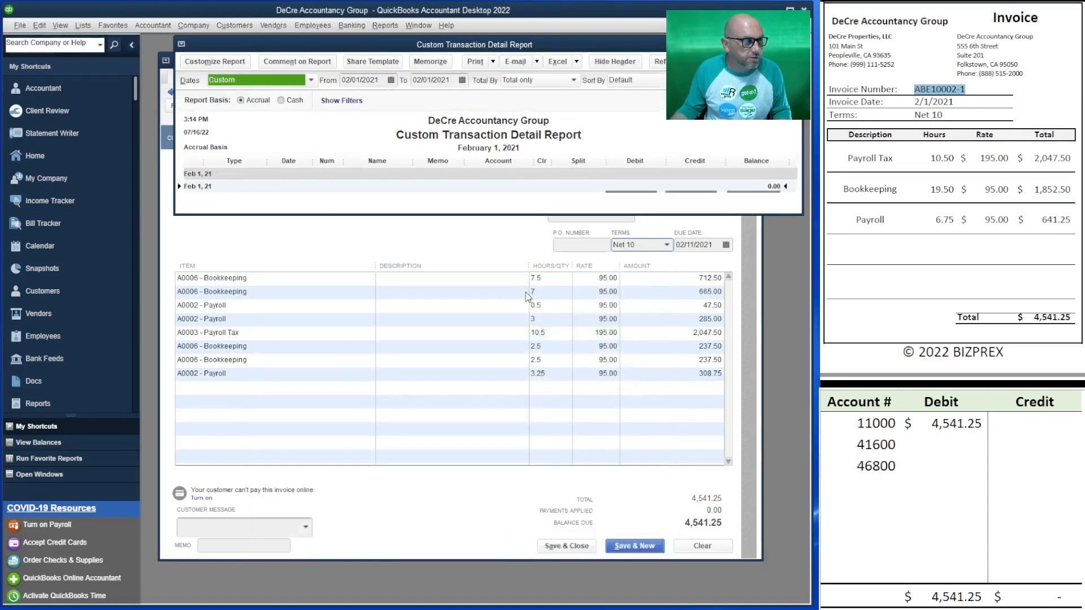
{"action": "left_click_drag", "start_coordinate": [532, 215], "coordinate": [534, 412]}
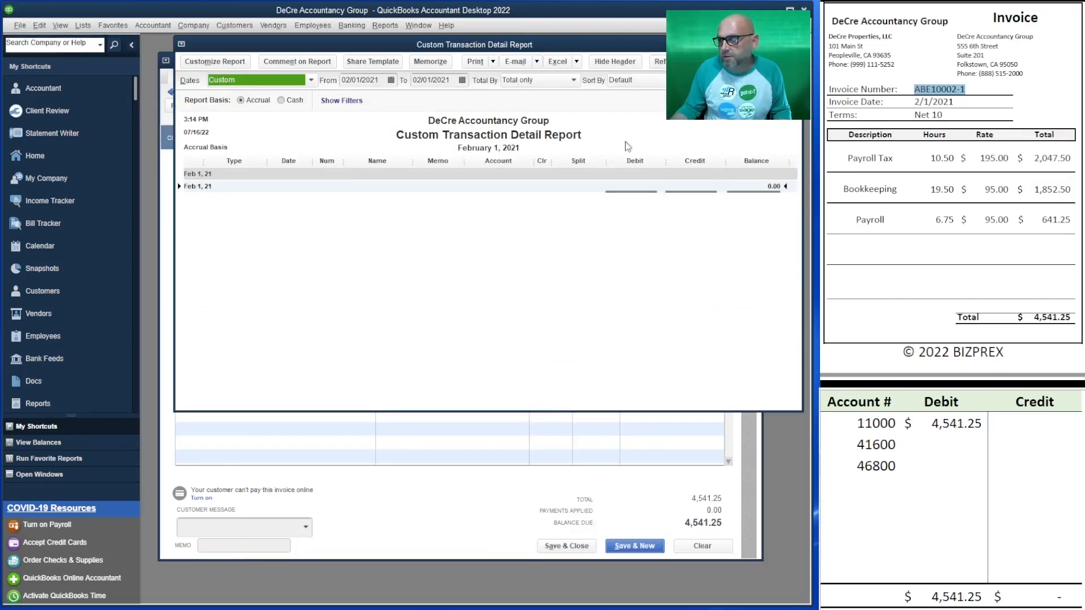
Save and close the DeCre Properties invoice, making the changed terms permanent for the customer.
{"action": "left_click", "coordinate": [453, 522]}
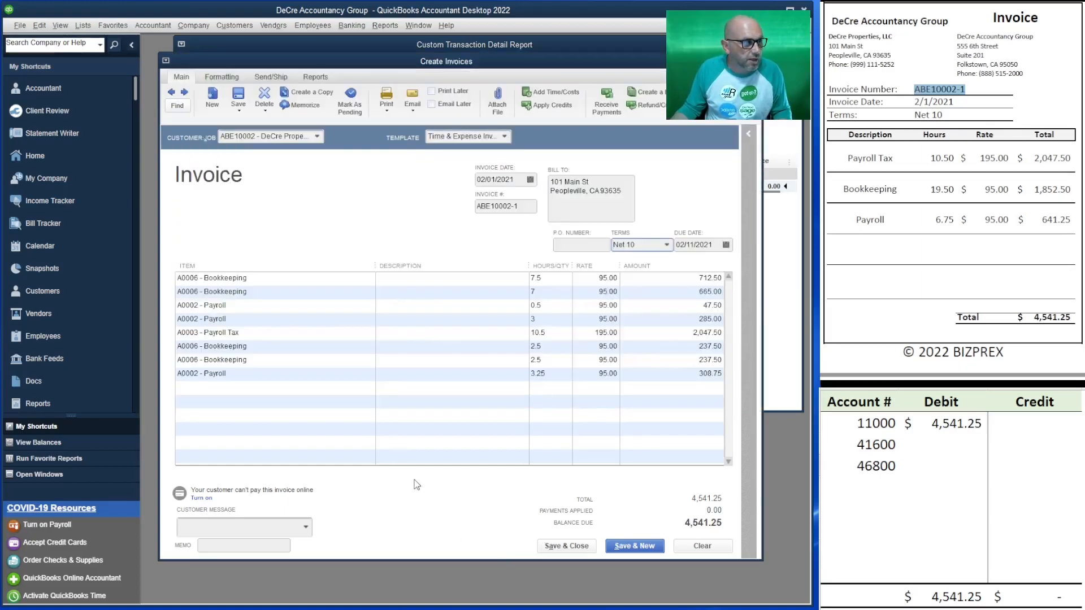
{"action": "left_click", "coordinate": [570, 547]}
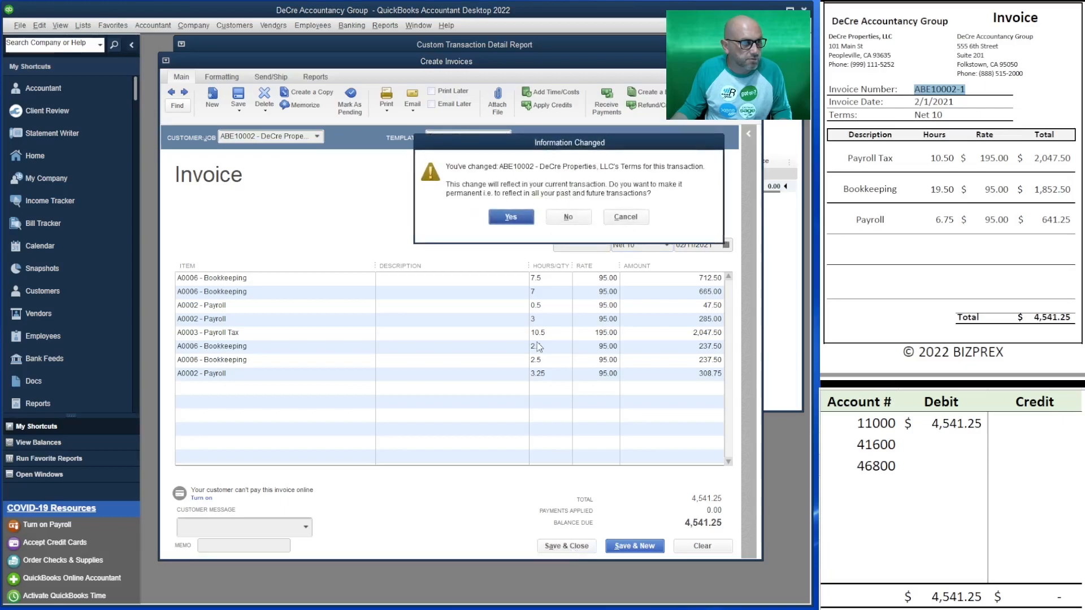
{"action": "left_click", "coordinate": [509, 218]}
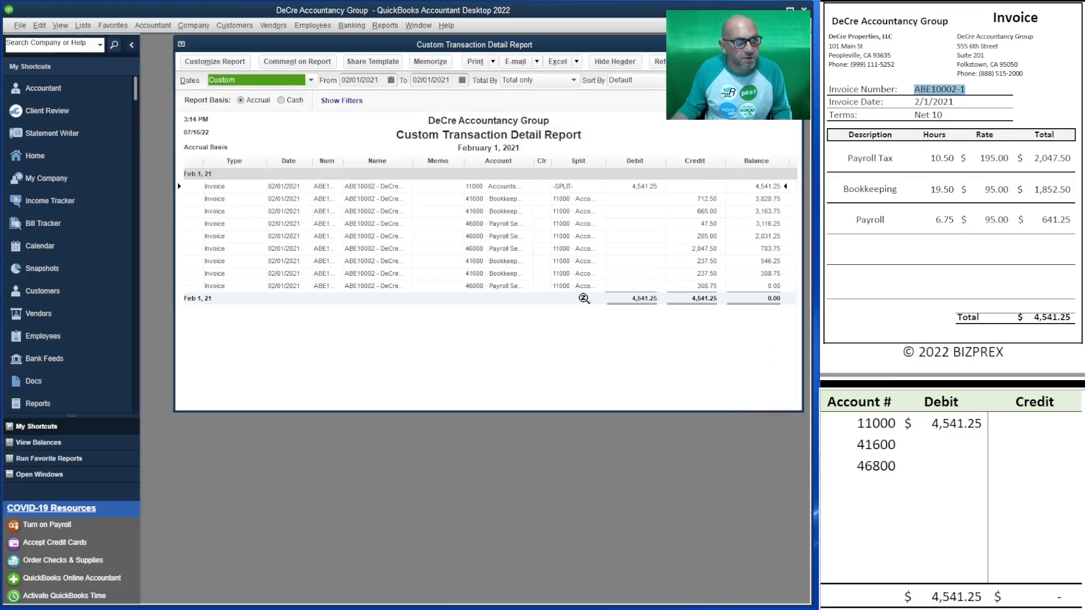
Widen the report's Account column and enter the worksheet credit for account 41600 as =712.50+665.00+237.50+237.50.
{"action": "left_click_drag", "start_coordinate": [550, 161], "coordinate": [564, 168]}
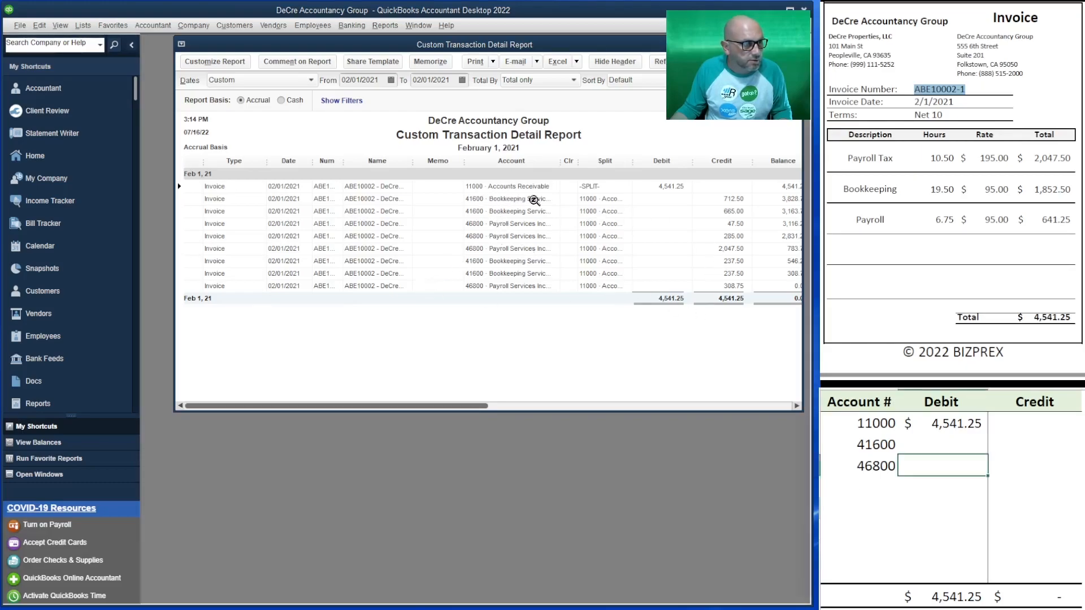
{"action": "left_click", "coordinate": [927, 449]}
{"action": "left_click", "coordinate": [999, 450]}
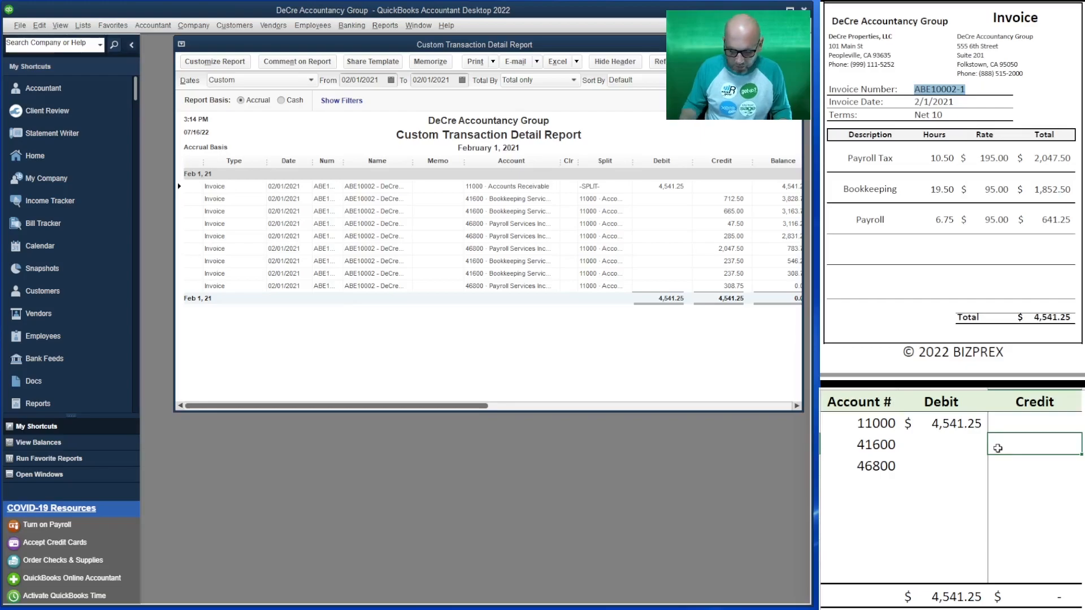
{"action": "type", "text": "="}
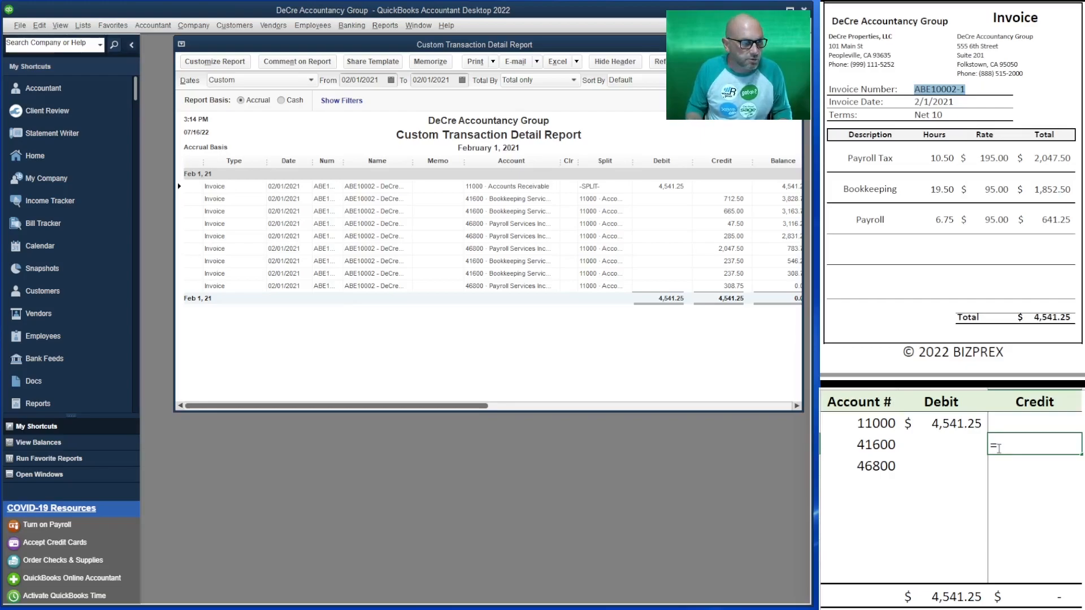
{"action": "type", "text": "712."}
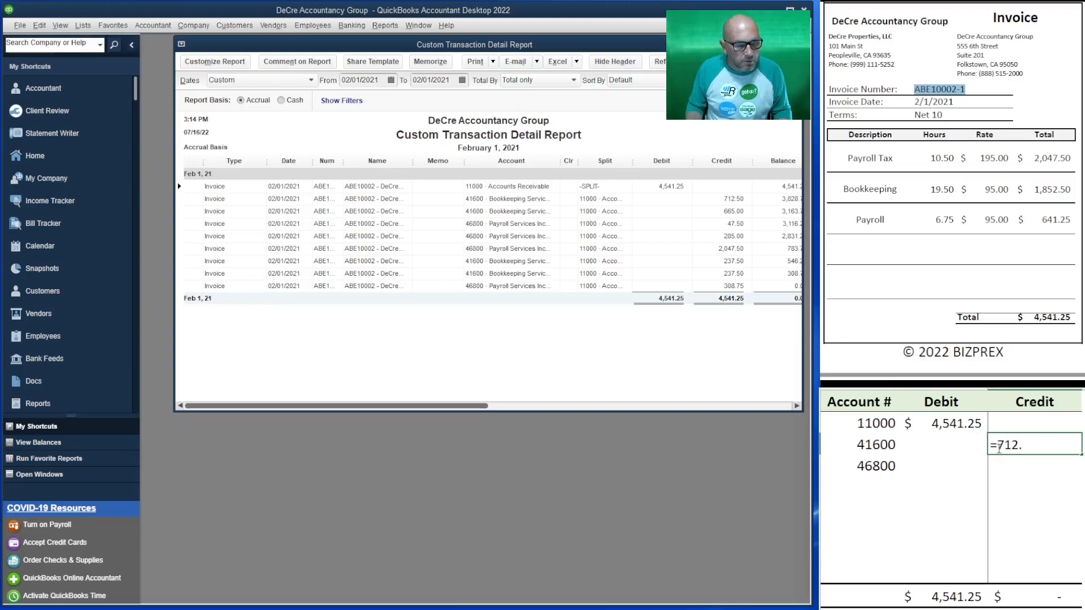
{"action": "type", "text": "50"}
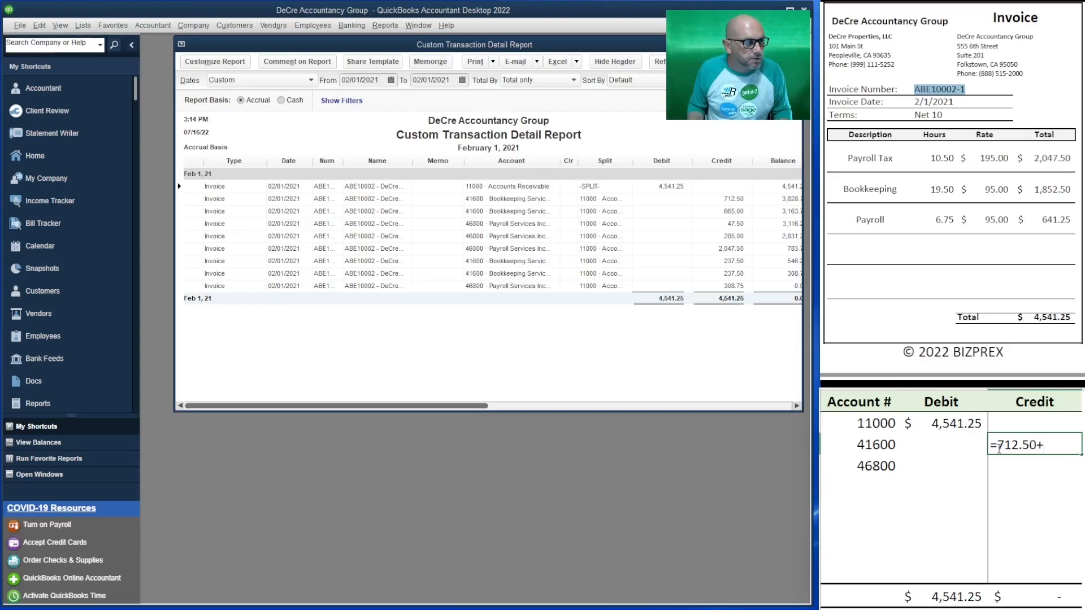
{"action": "type", "text": "+665.00+"}
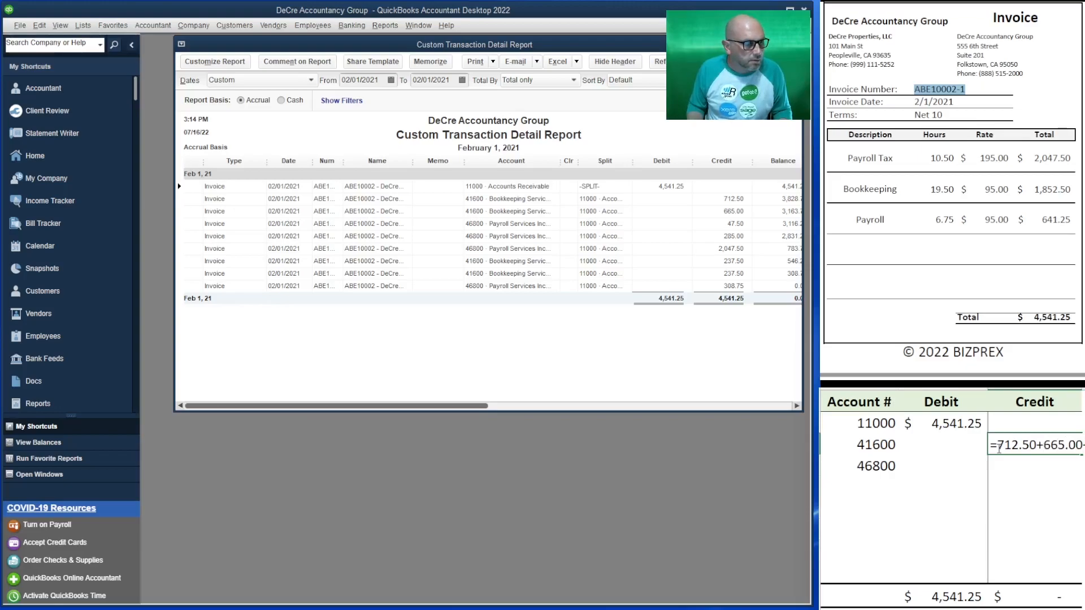
{"action": "type", "text": "237.50"}
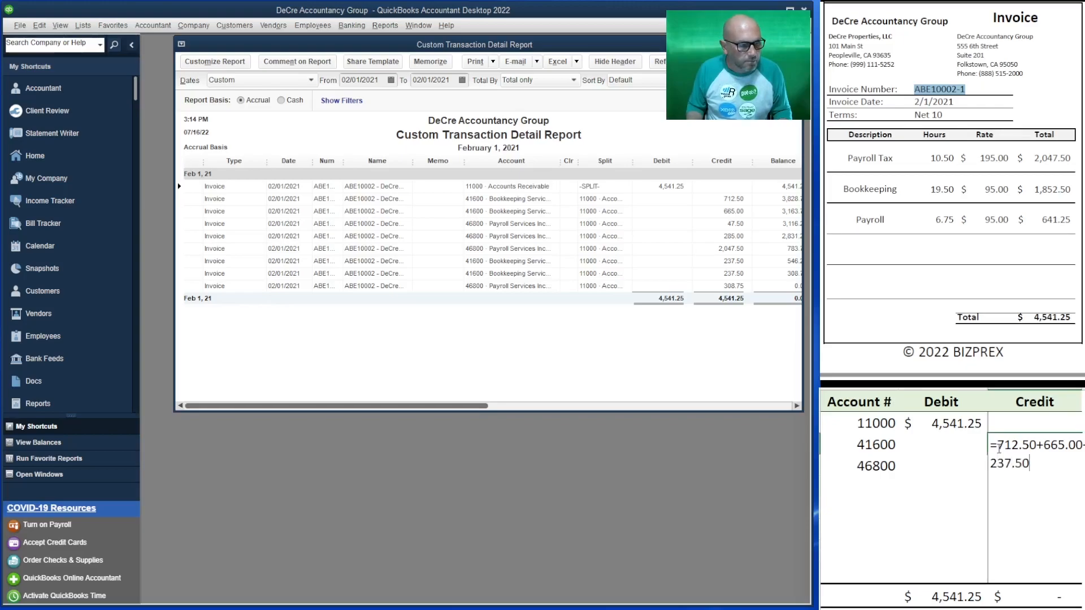
{"action": "type", "text": "+237.50"}
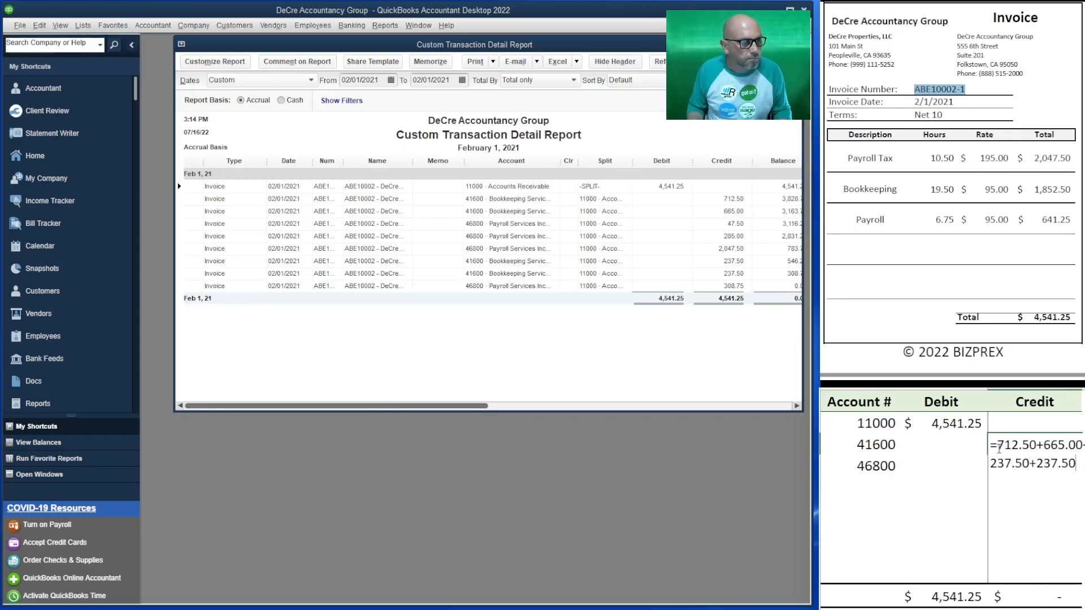
{"action": "key", "text": "Return"}
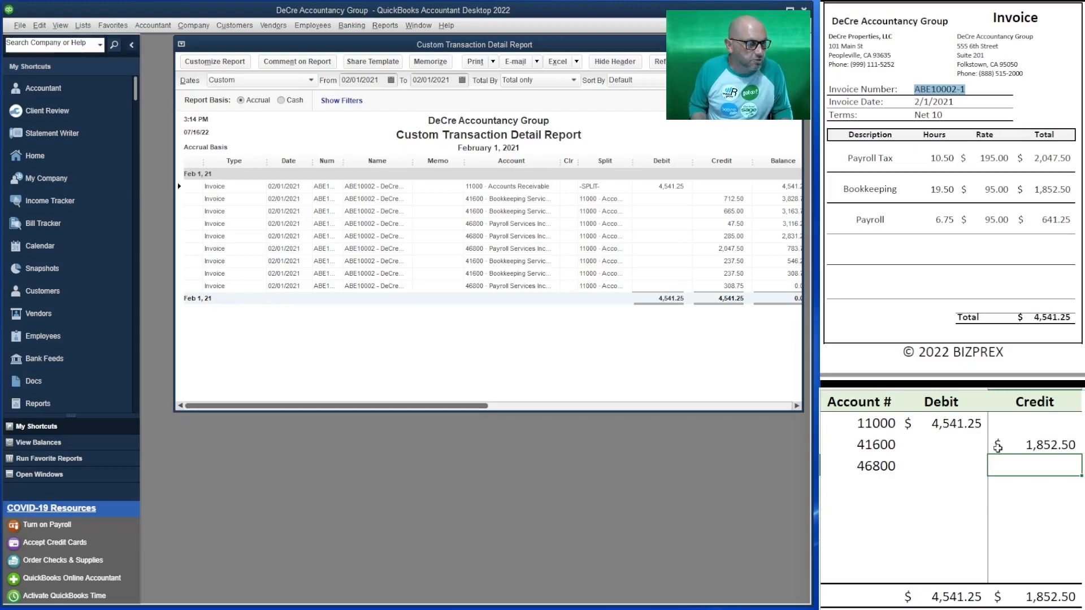
Enter the worksheet credit for account 46800 as =47.50+285+2047.50+308.75.
{"action": "type", "text": "="}
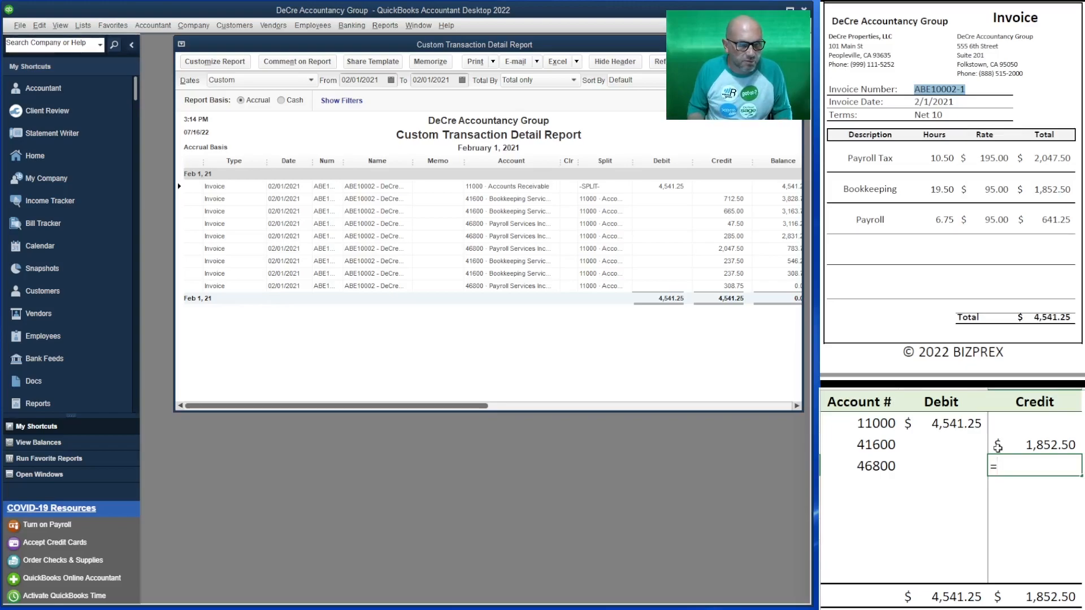
{"action": "type", "text": "47.50+"}
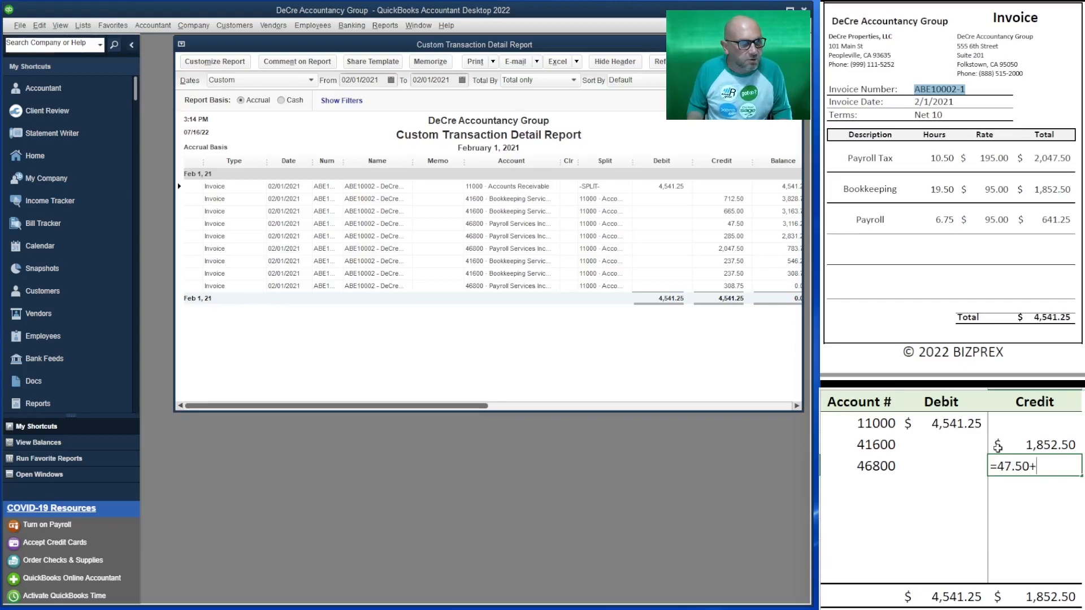
{"action": "type", "text": "285"}
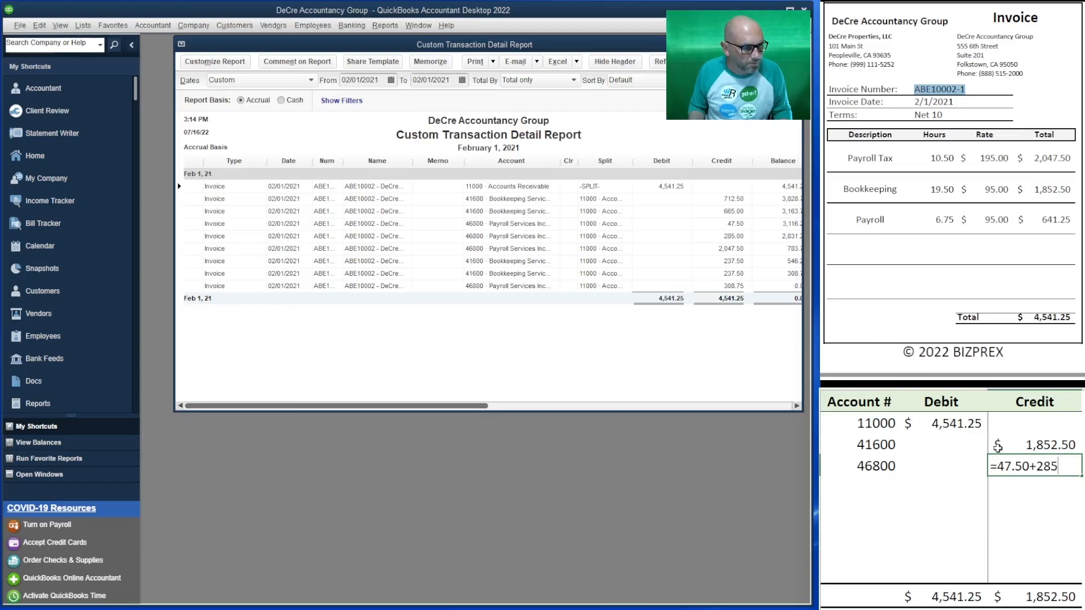
{"action": "type", "text": "+"}
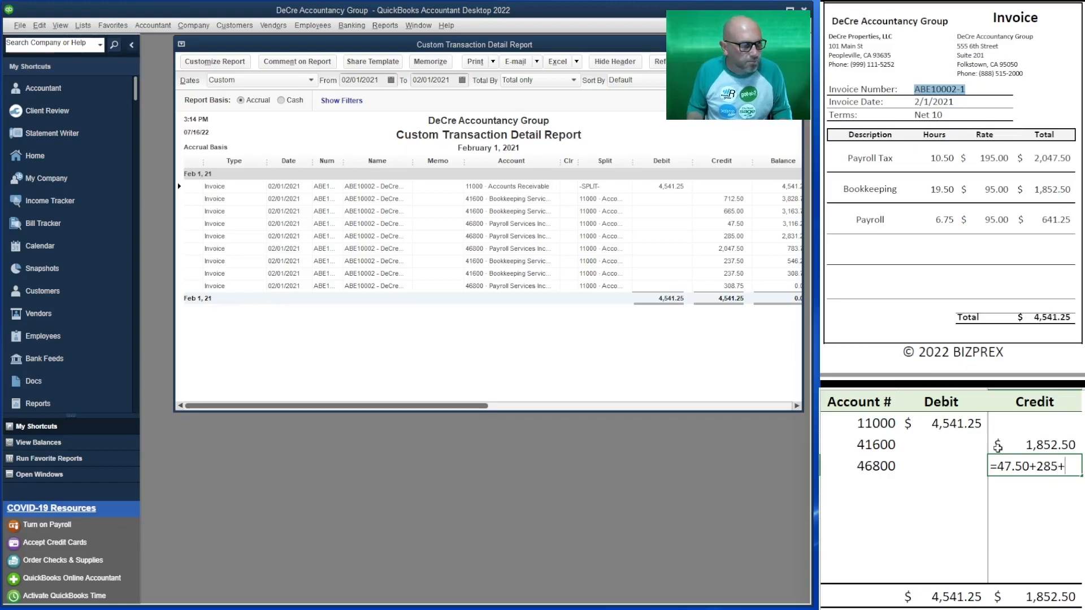
{"action": "type", "text": "20"}
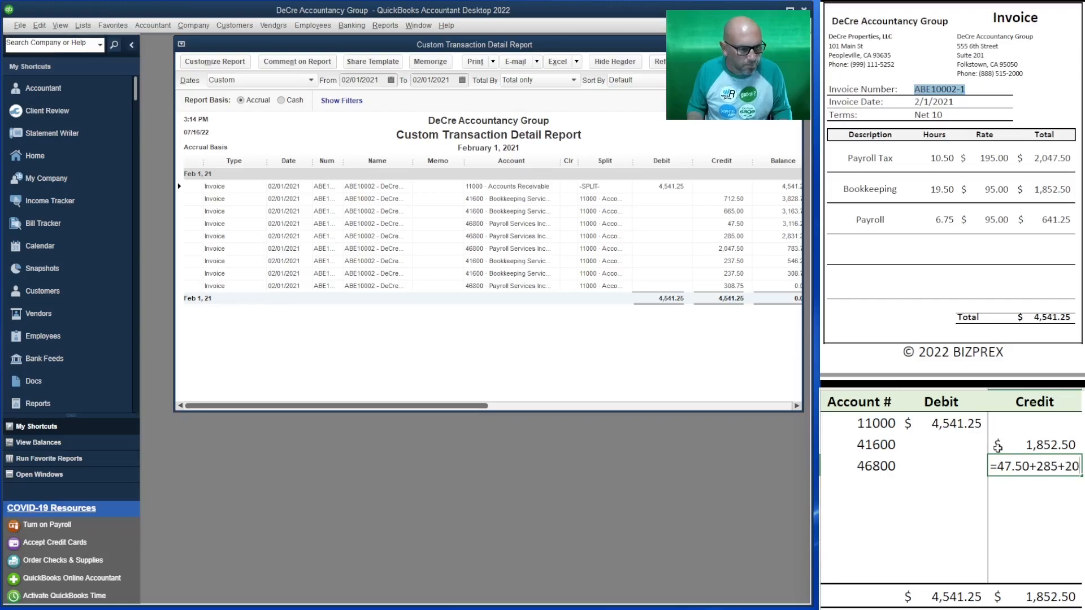
{"action": "type", "text": "47.50"}
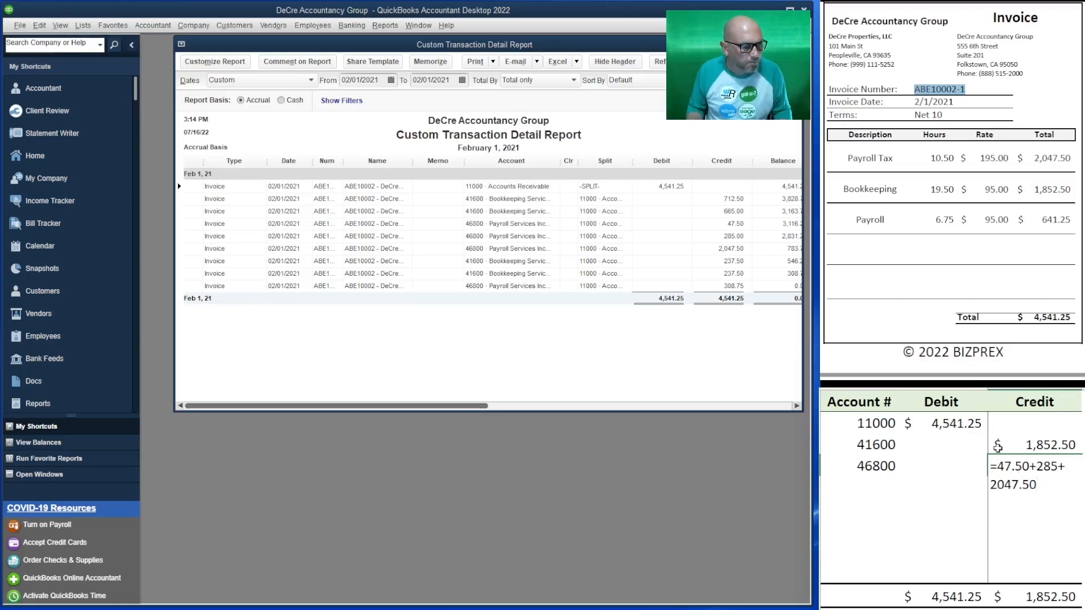
{"action": "type", "text": "+30"}
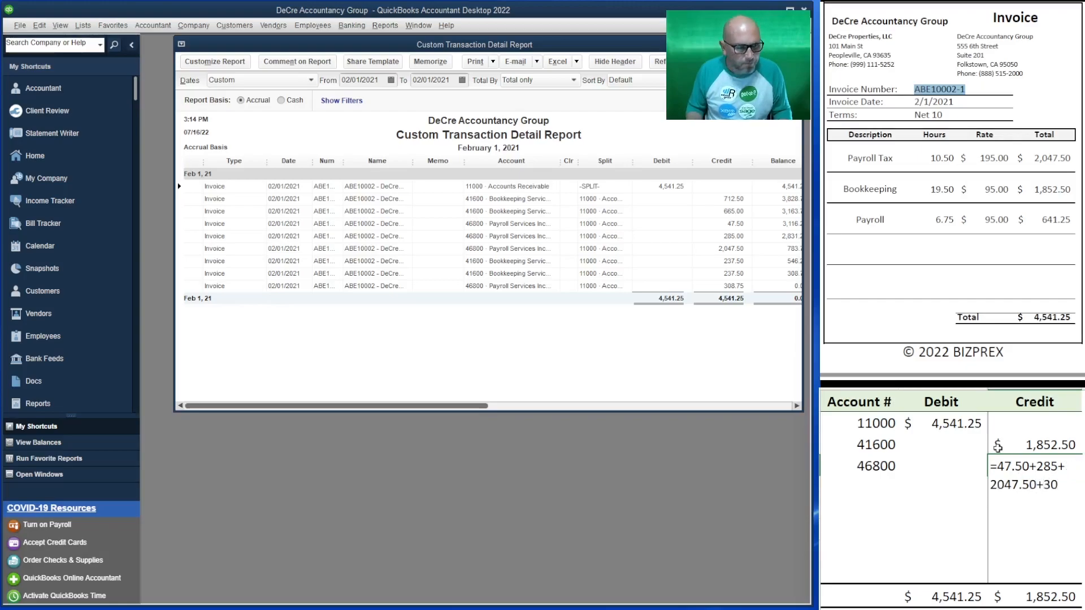
{"action": "type", "text": "8.75"}
{"action": "key", "text": "Return"}
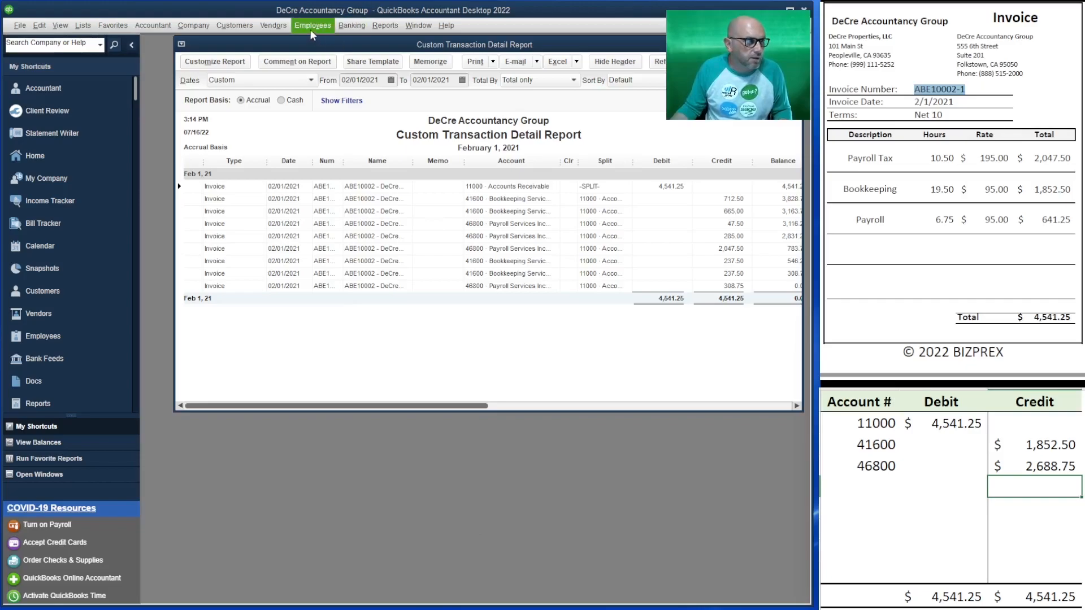
Reopen the saved DeCre Properties invoice and compare its lines with the report's accounts, widening the report's Account column.
{"action": "left_click", "coordinate": [273, 26]}
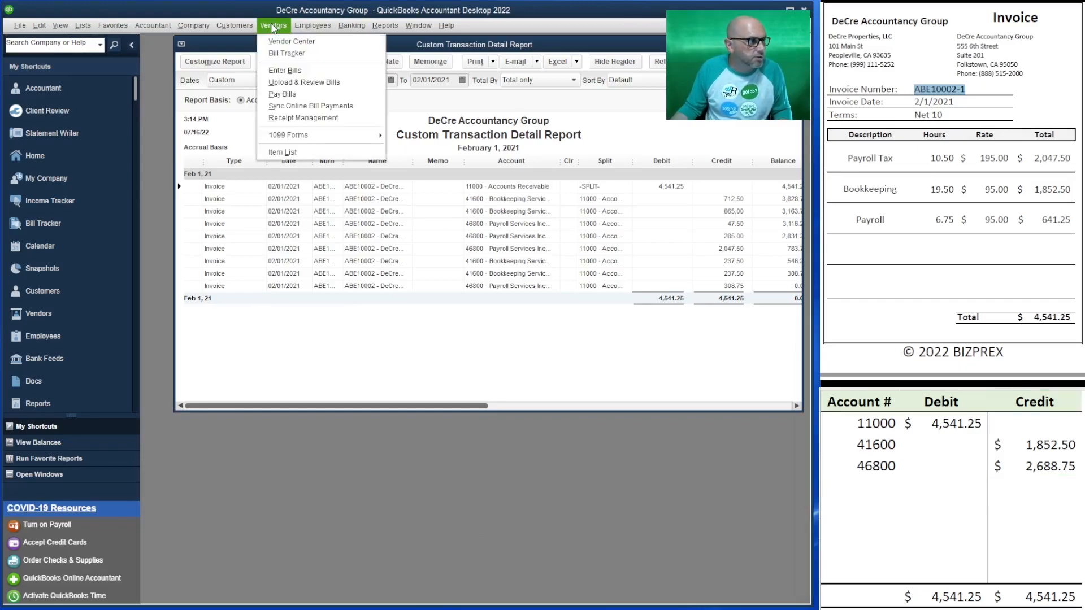
{"action": "mouse_move", "coordinate": [239, 31]}
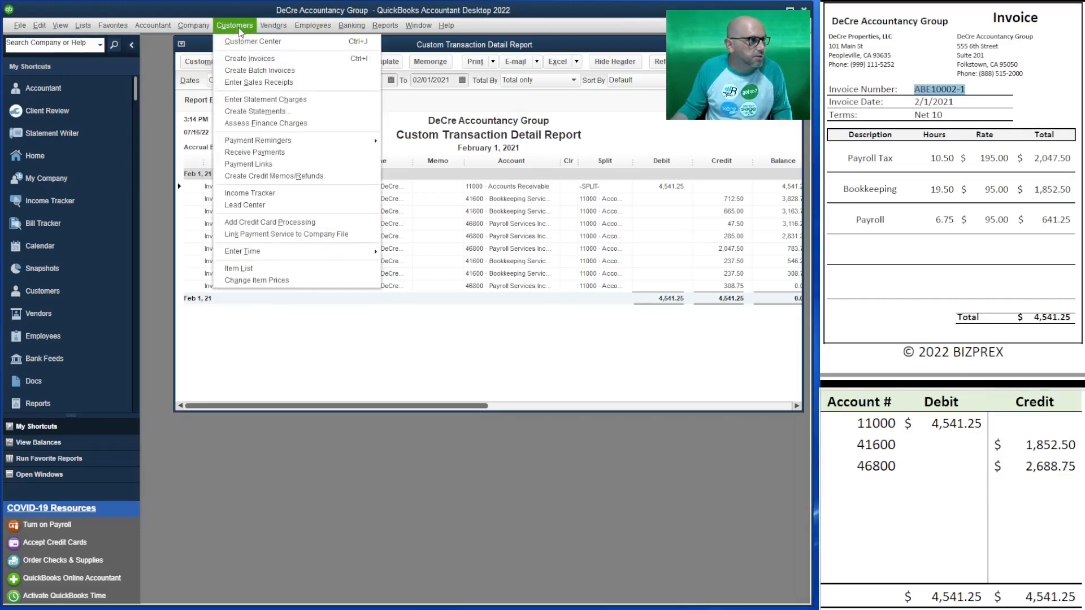
{"action": "left_click", "coordinate": [290, 60]}
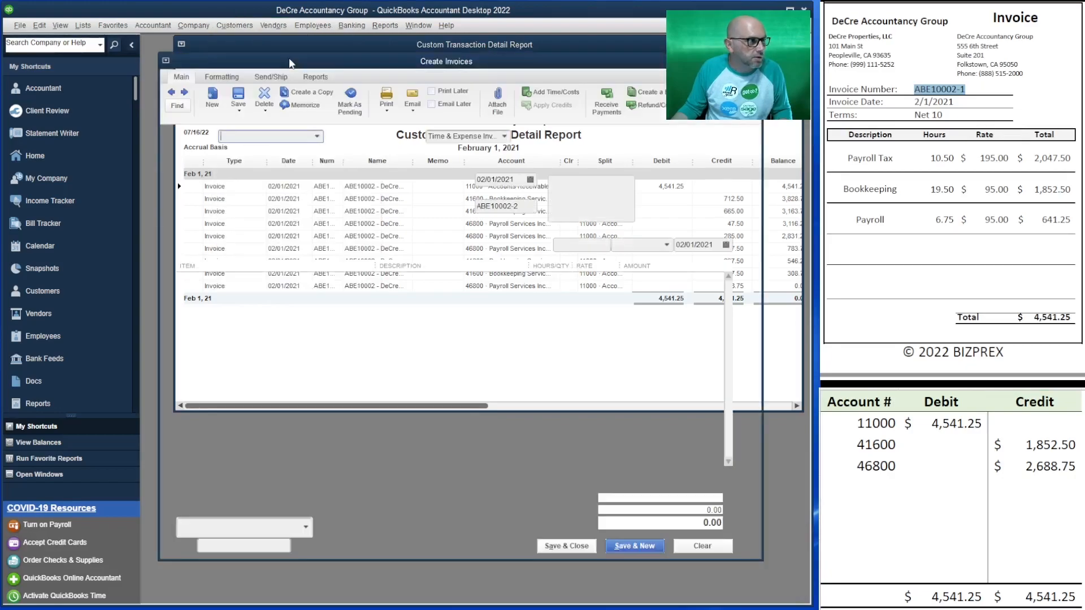
{"action": "left_click", "coordinate": [173, 95]}
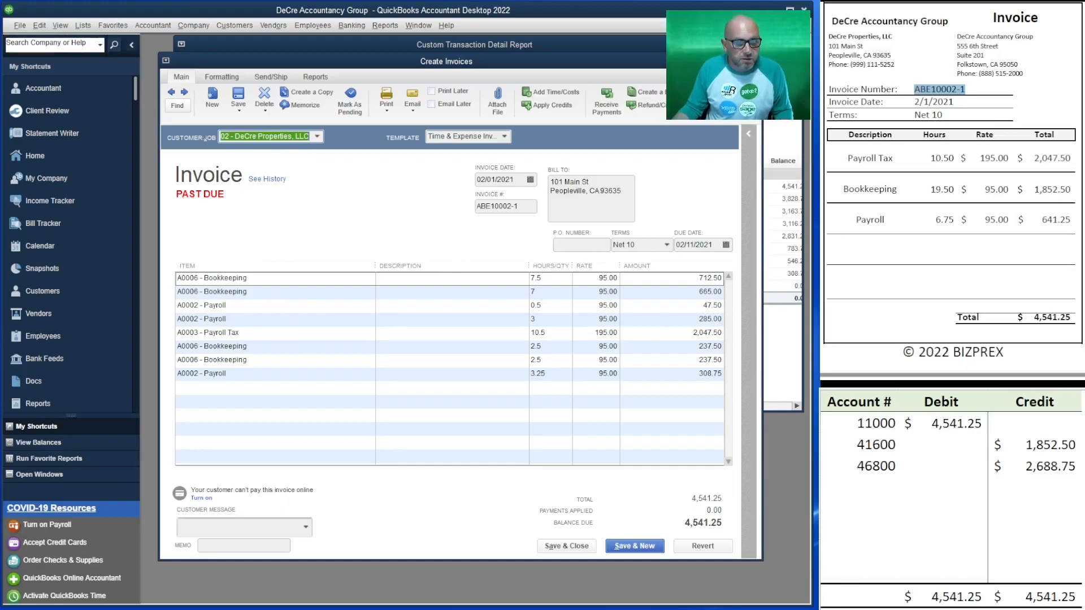
{"action": "left_click", "coordinate": [779, 360]}
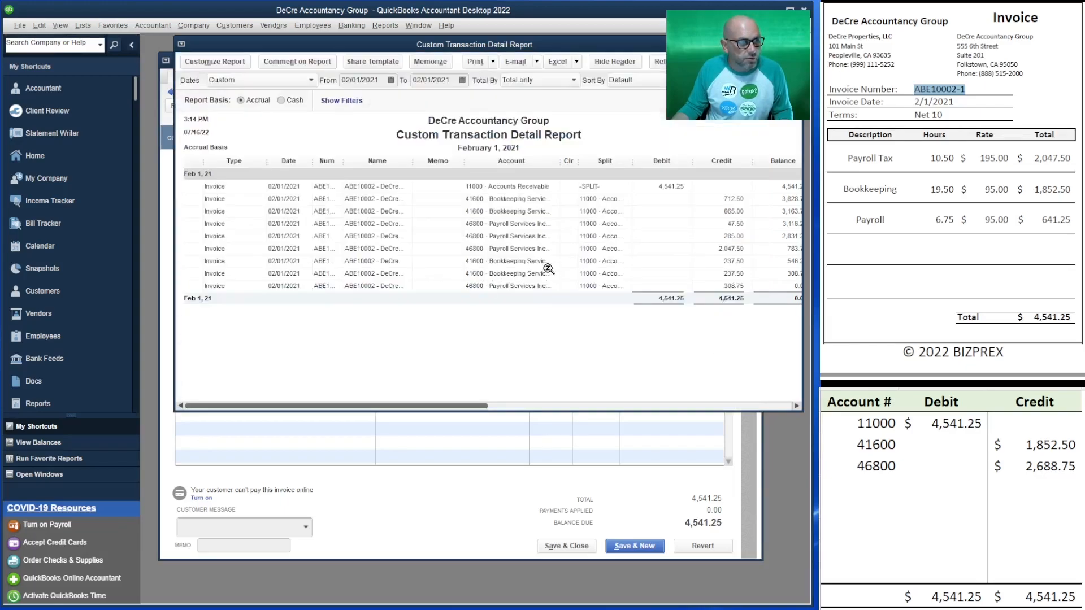
{"action": "left_click_drag", "start_coordinate": [557, 163], "coordinate": [578, 164]}
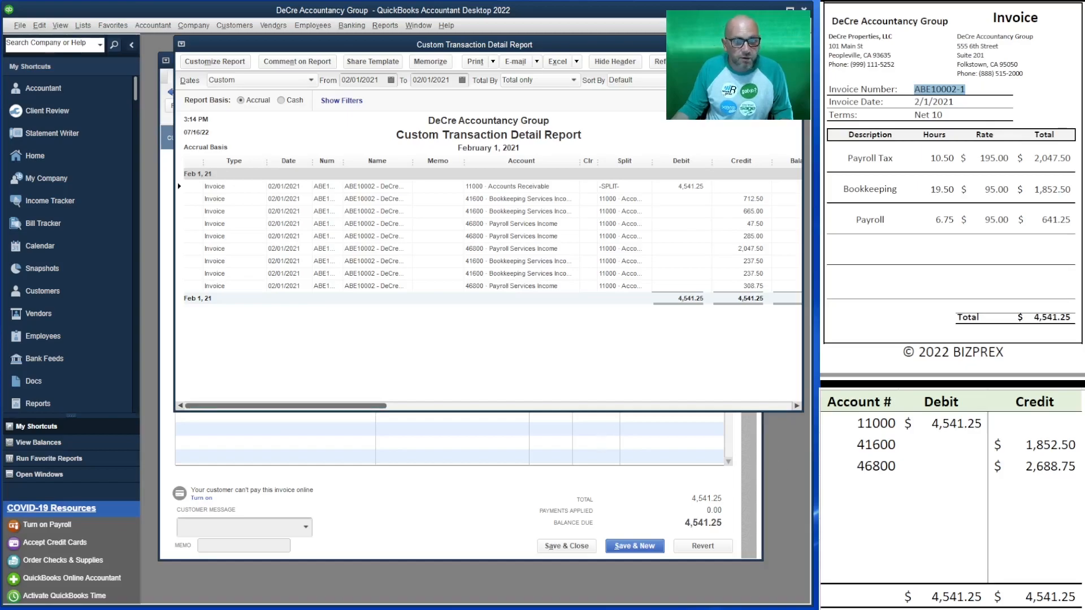
{"action": "left_click", "coordinate": [415, 524]}
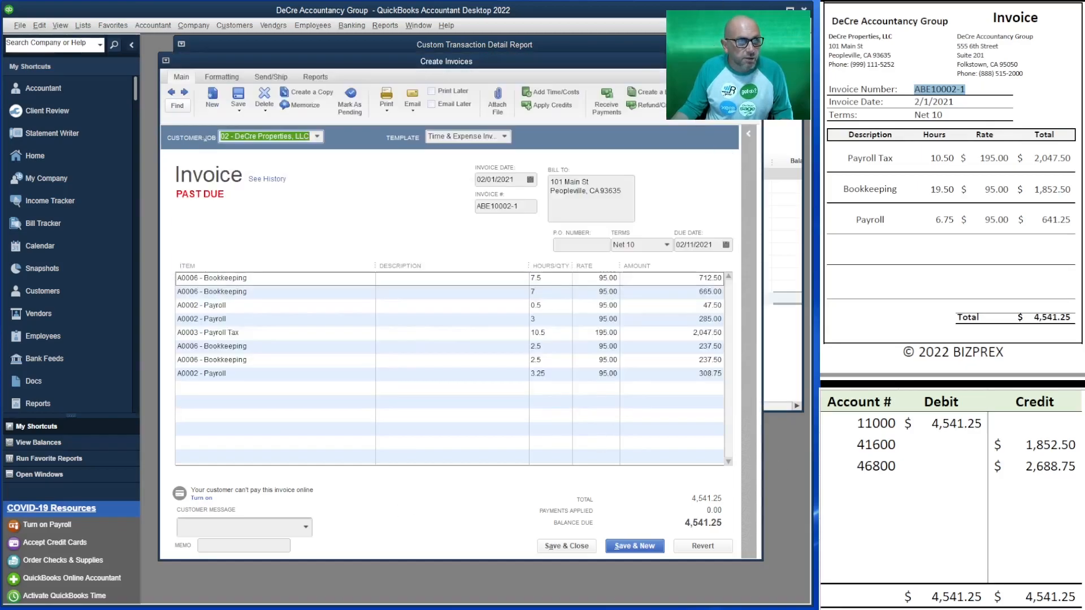
Close the invoice and bring up the source invoice for DeCre Temp Serv, Inc.
{"action": "key", "text": "Escape"}
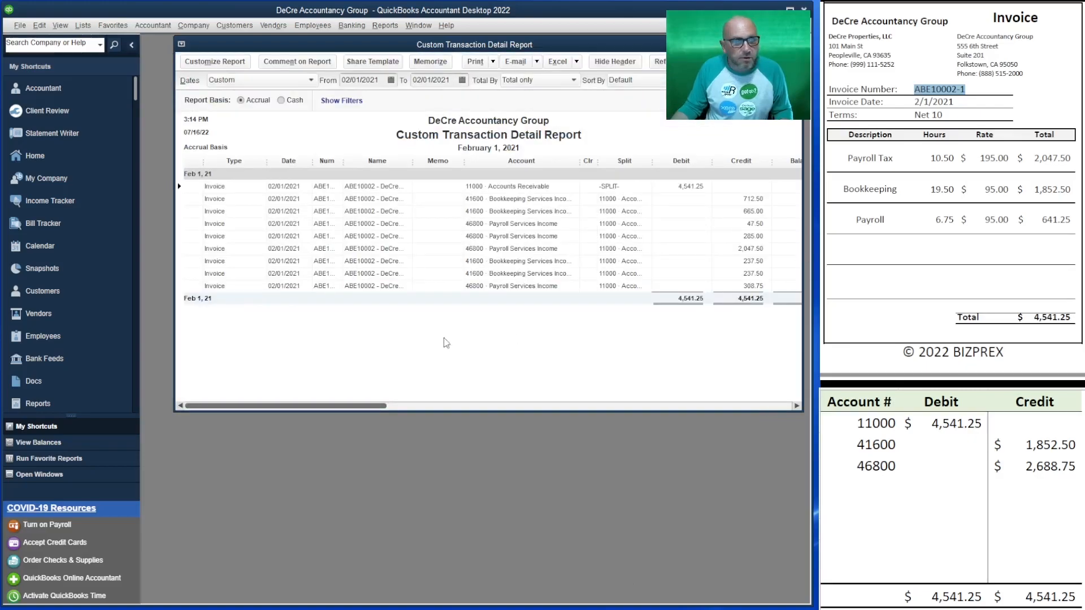
{"action": "scroll", "coordinate": [953, 192], "scroll_direction": "down", "scroll_amount": 2}
{"action": "scroll", "coordinate": [952, 192], "scroll_direction": "down", "scroll_amount": 5}
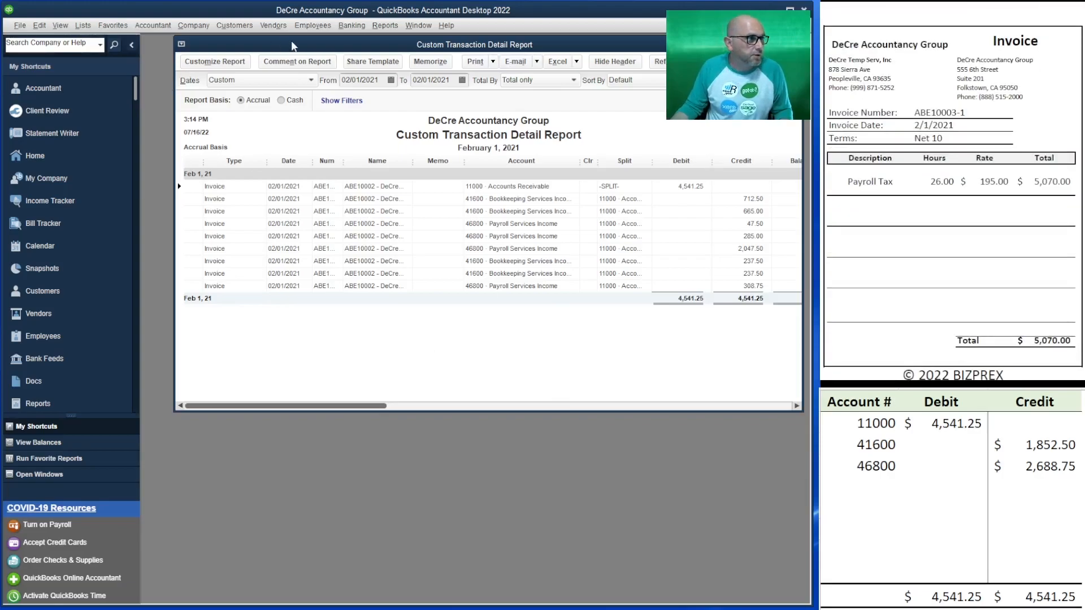
Create a new invoice for DeCre Temp Serv, Inc and choose to bill its outstanding time and costs.
{"action": "left_click", "coordinate": [266, 27]}
{"action": "mouse_move", "coordinate": [234, 26]}
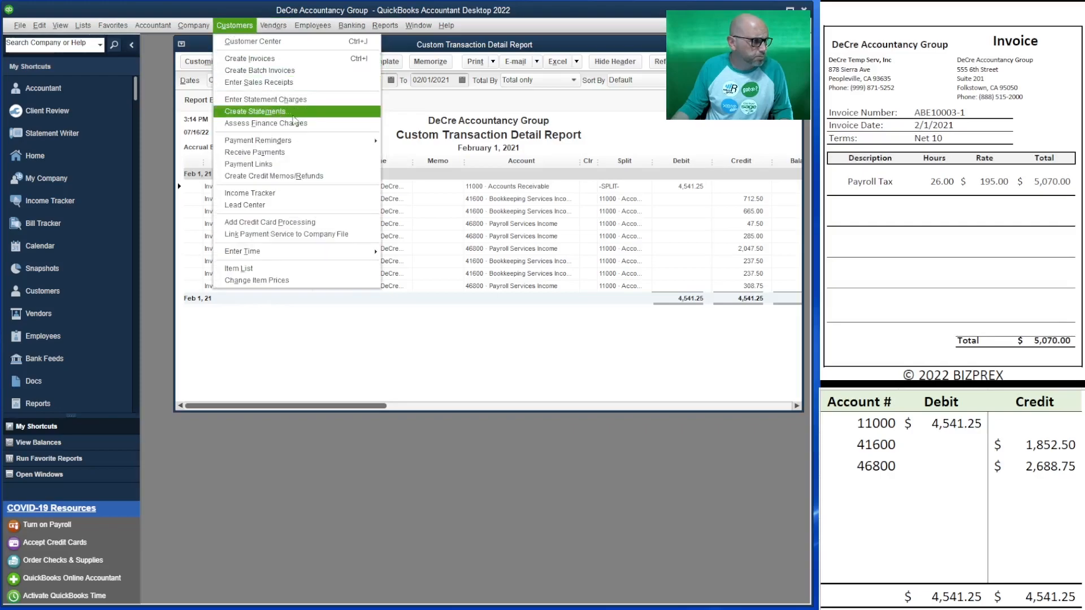
{"action": "left_click", "coordinate": [282, 60]}
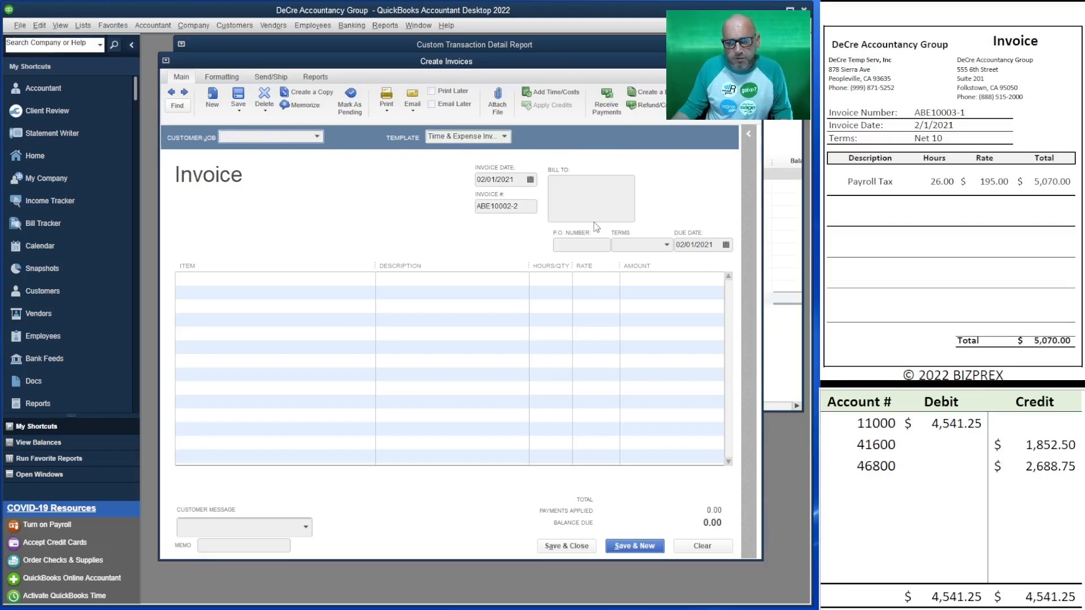
{"action": "left_click", "coordinate": [317, 137]}
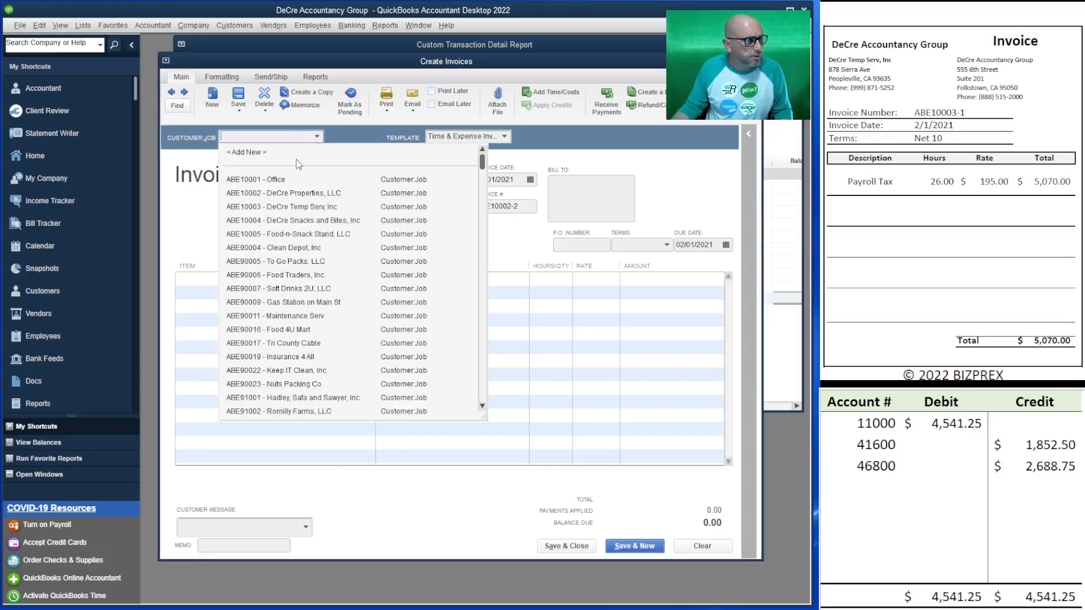
{"action": "left_click", "coordinate": [272, 209]}
{"action": "left_click", "coordinate": [350, 293]}
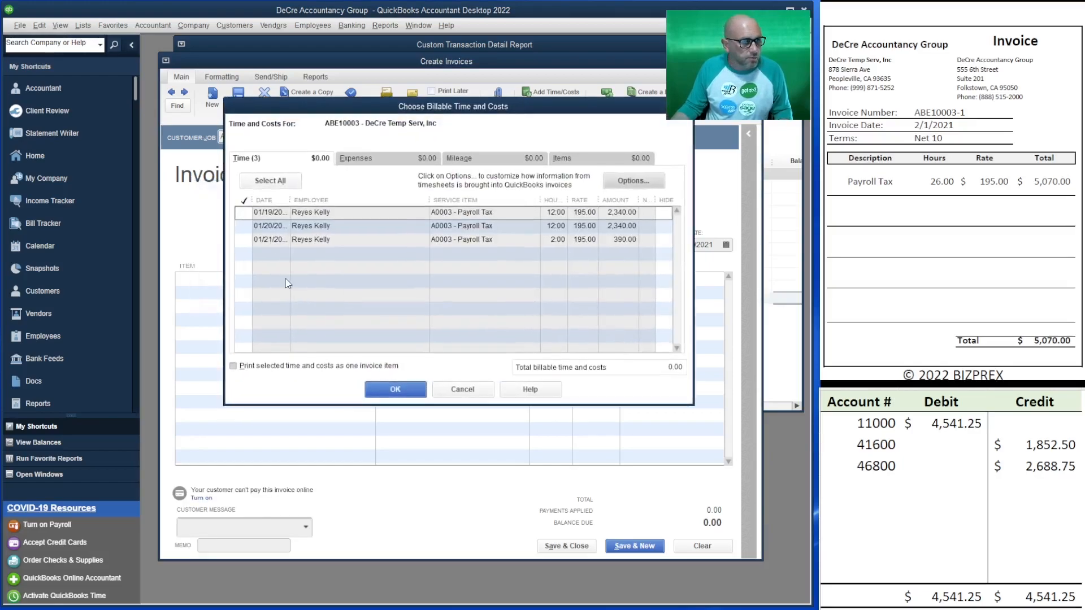
Select the three Payroll Tax time entries dated 01/19, 01/20 and 01/21 and add them to the invoice.
{"action": "left_click", "coordinate": [244, 212]}
{"action": "left_click", "coordinate": [243, 226]}
{"action": "left_click", "coordinate": [243, 240]}
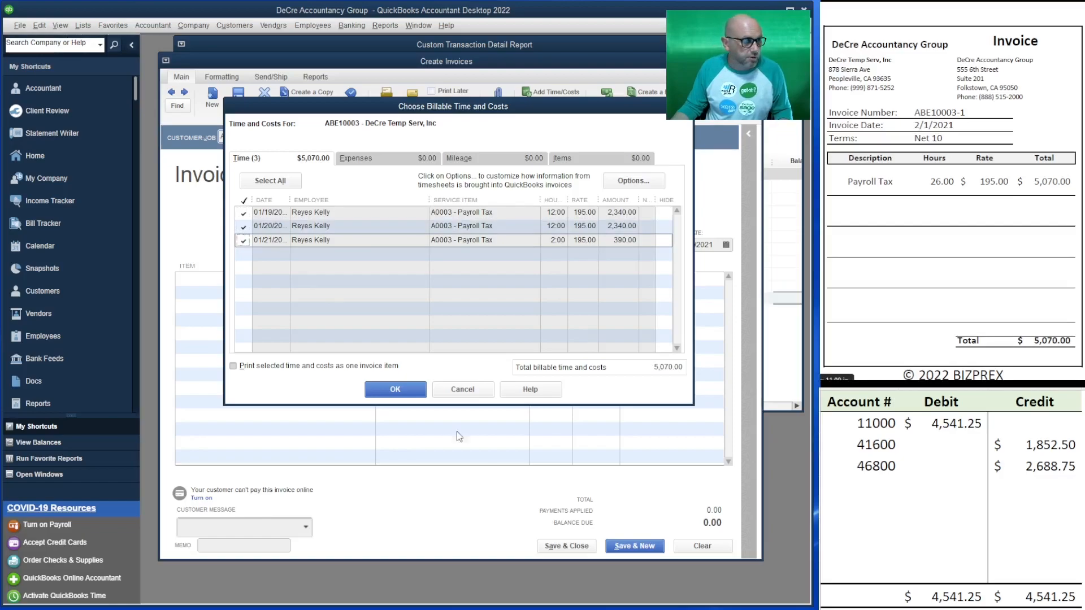
{"action": "left_click", "coordinate": [395, 390]}
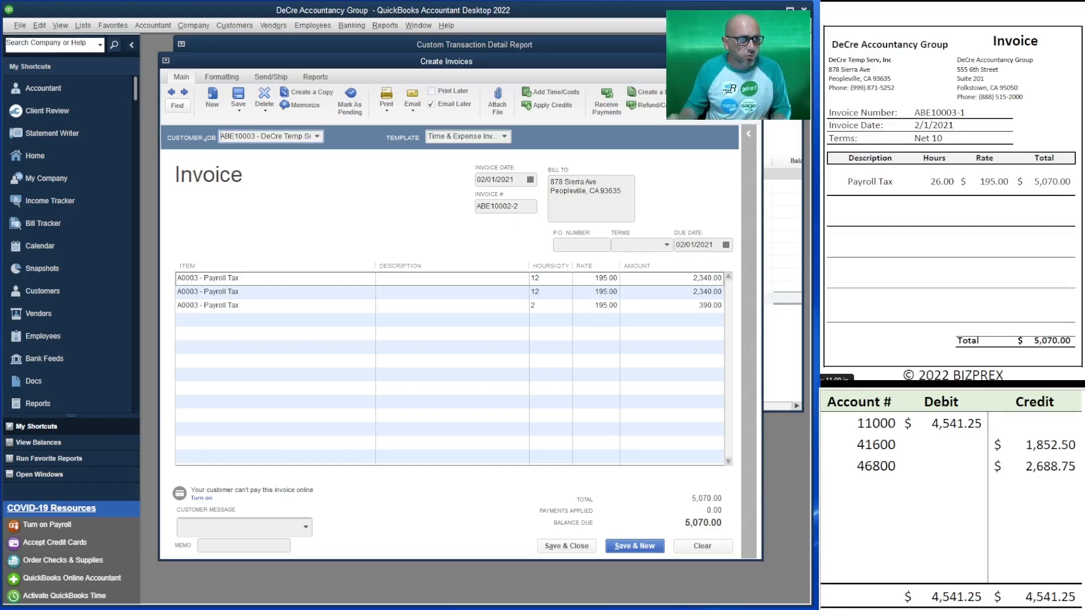
Bring up the transaction report and clear the worksheet credit for account 41600.
{"action": "left_click", "coordinate": [781, 380]}
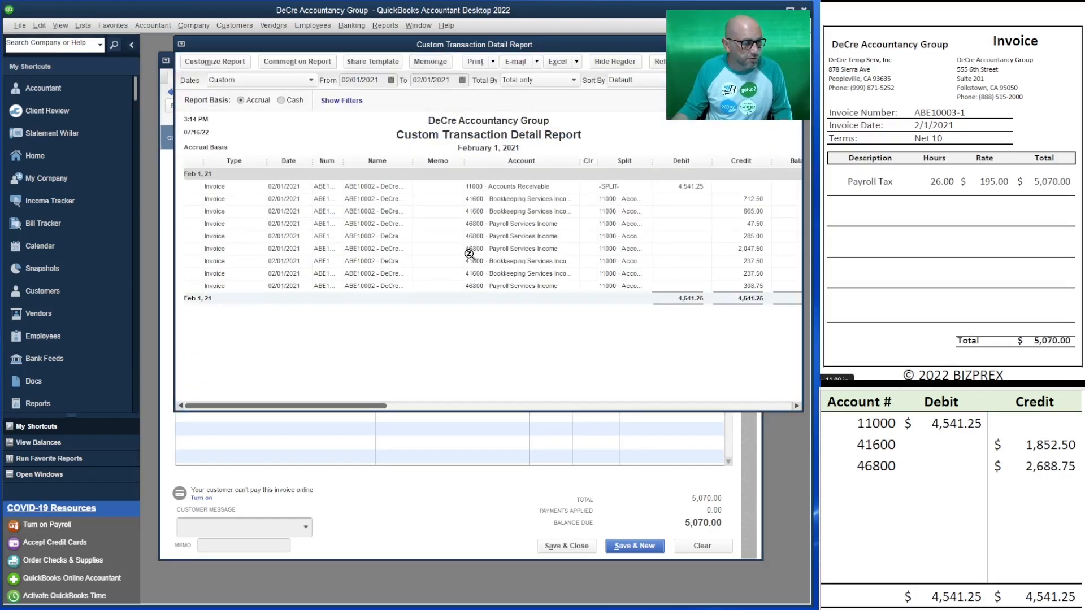
{"action": "left_click", "coordinate": [1033, 486]}
{"action": "left_click", "coordinate": [1029, 446]}
{"action": "key", "text": "BackSpace"}
{"action": "key", "text": "Down"}
{"action": "key", "text": "Left"}
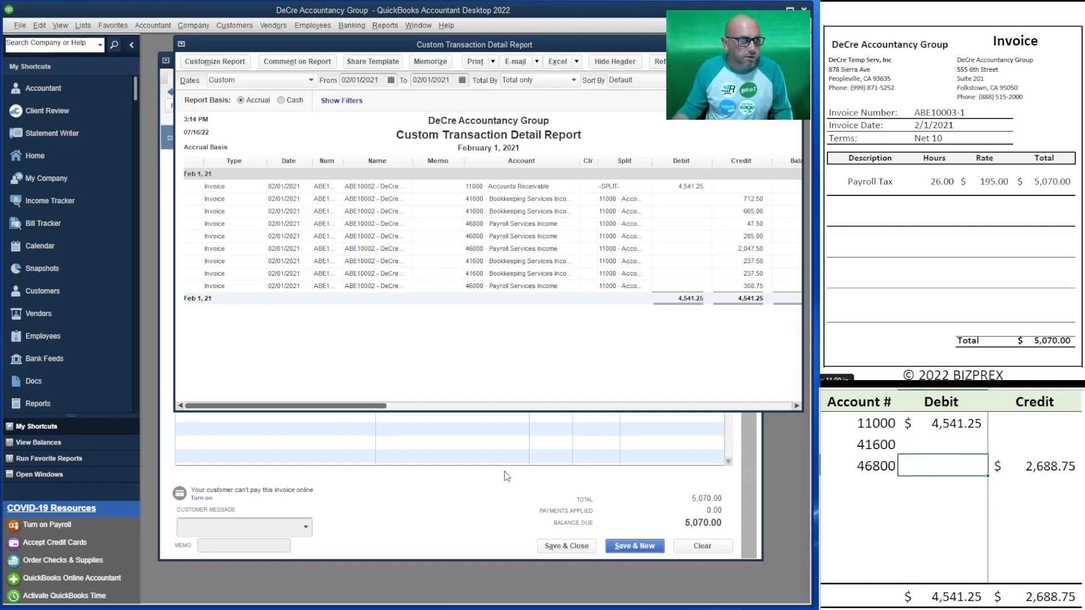
Return to the invoice and record 5,070 on the worksheet as a debit to account 11000 and a credit to account 46800.
{"action": "left_click", "coordinate": [490, 484]}
{"action": "left_click", "coordinate": [940, 425]}
{"action": "type", "text": "5,0"}
{"action": "type", "text": "70"}
{"action": "key", "text": "Return"}
{"action": "key", "text": "Down"}
{"action": "key", "text": "Right"}
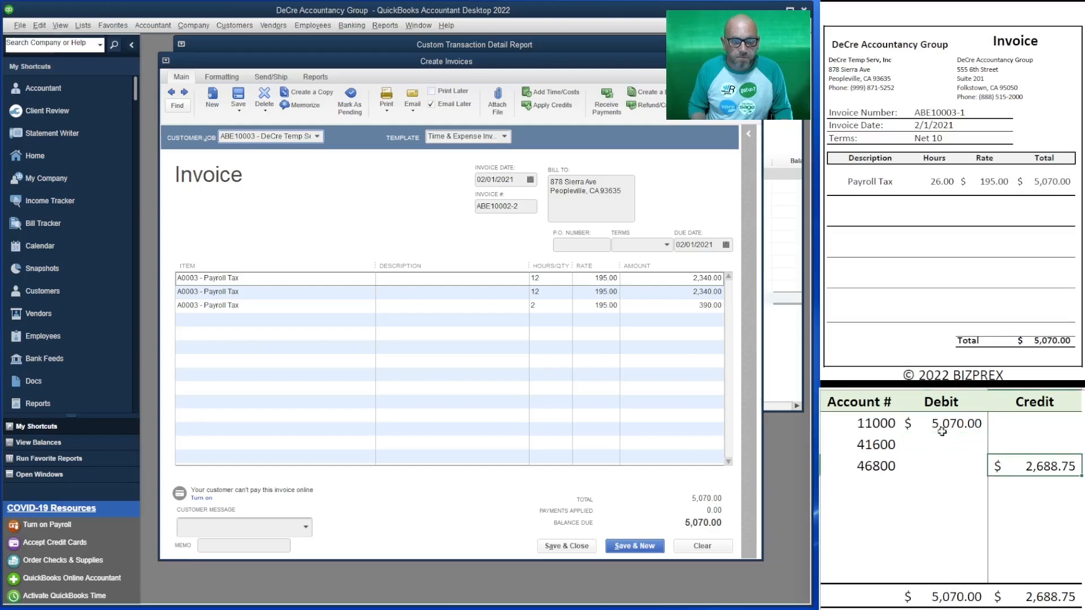
{"action": "type", "text": "5070"}
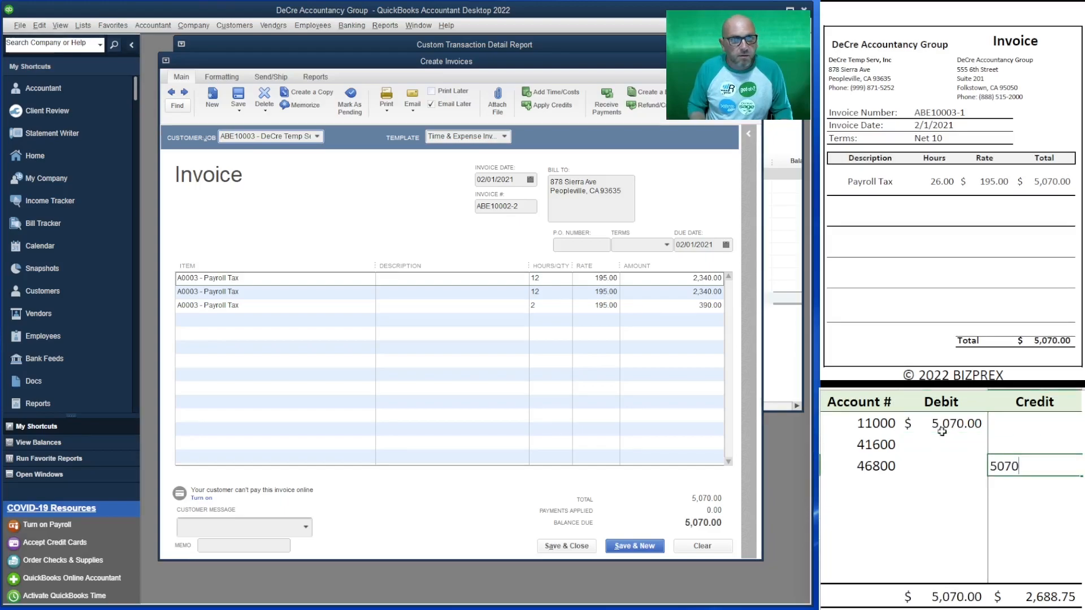
{"action": "key", "text": "Return"}
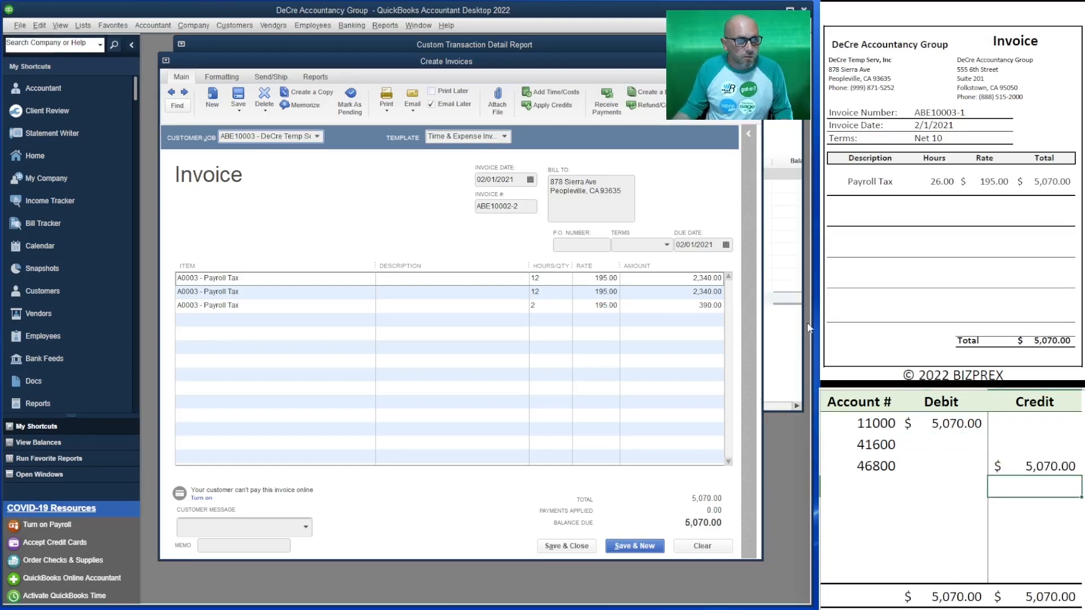
Check the transaction report, return to the invoice, and delete account number 41600 from the worksheet.
{"action": "left_click", "coordinate": [785, 346]}
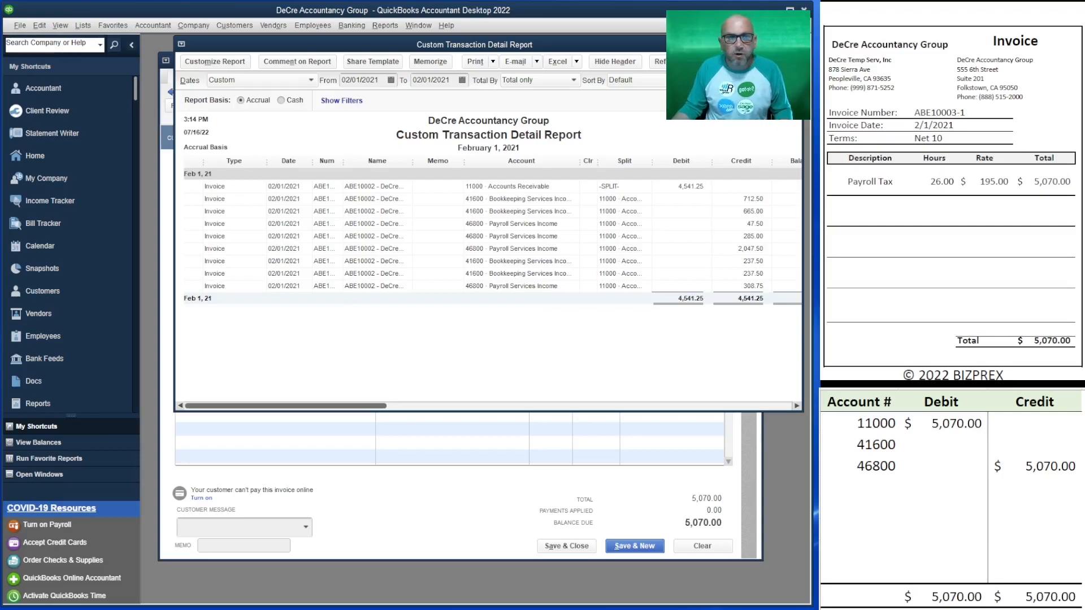
{"action": "left_click", "coordinate": [450, 509]}
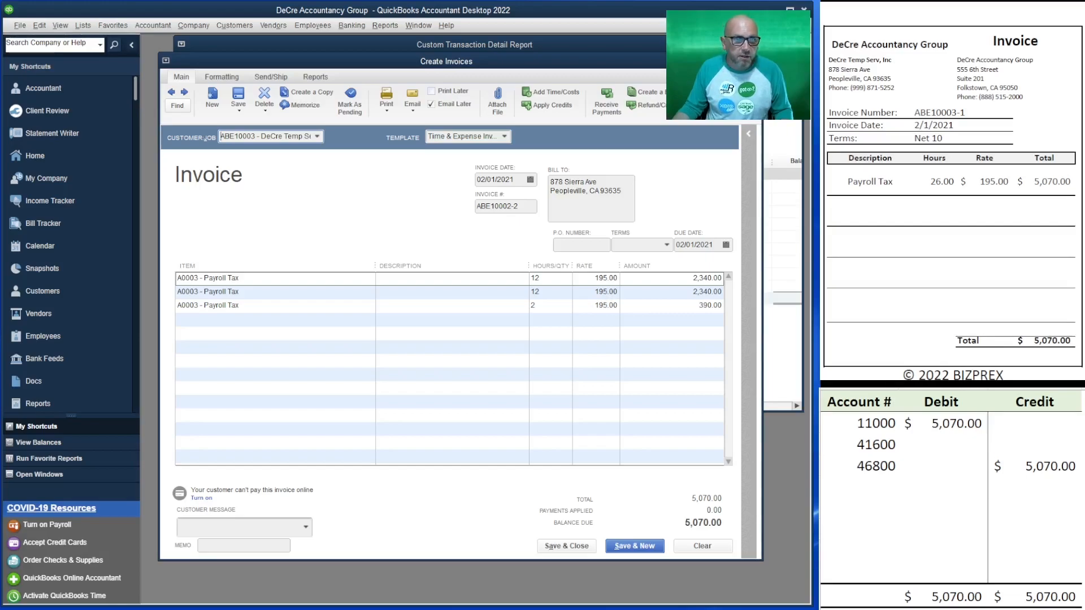
{"action": "left_click", "coordinate": [892, 444]}
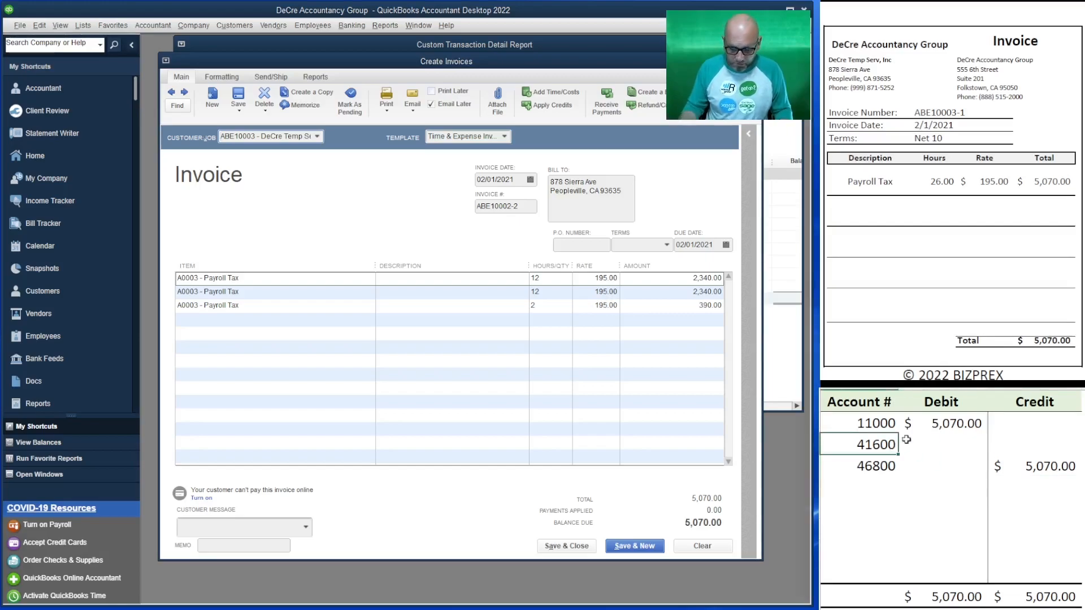
{"action": "key", "text": "Delete"}
{"action": "key", "text": "Down"}
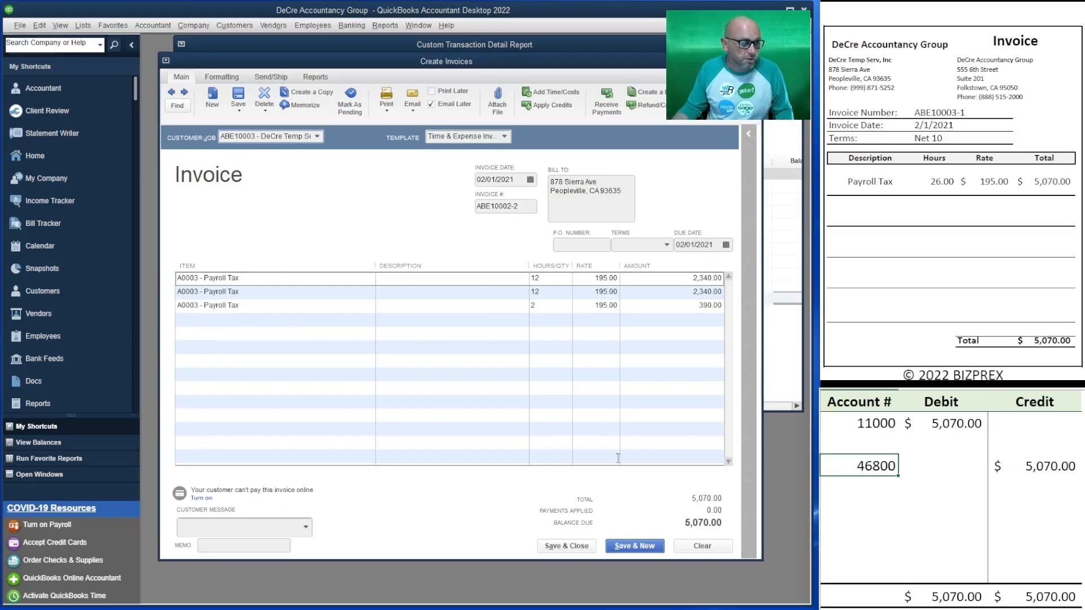
Save the DeCre Temp Serv invoice without supplying email addresses and start a new one.
{"action": "left_click", "coordinate": [626, 547]}
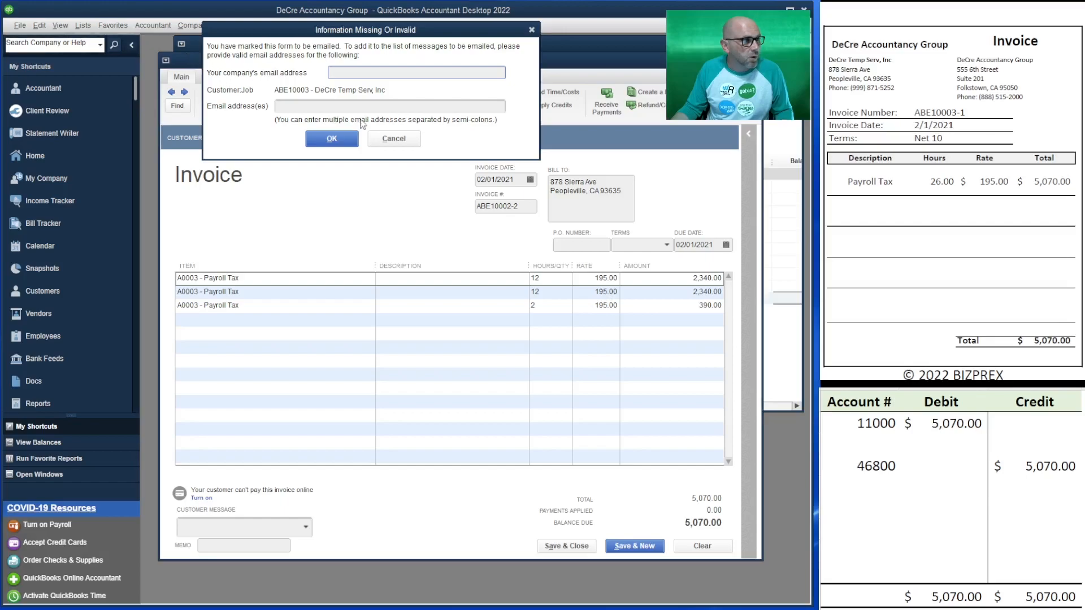
{"action": "left_click", "coordinate": [384, 138]}
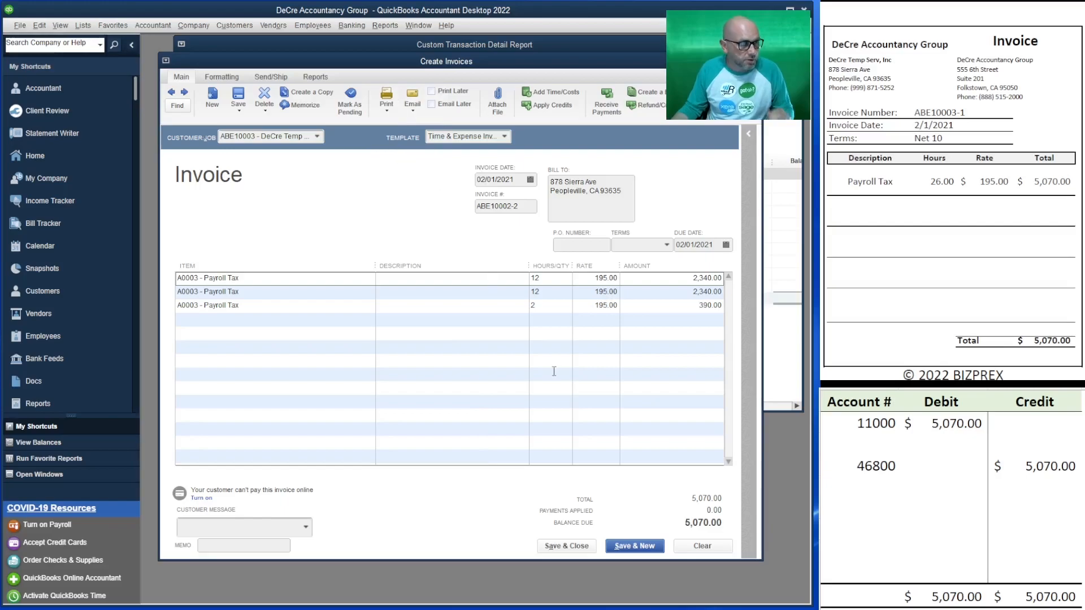
{"action": "left_click", "coordinate": [631, 546]}
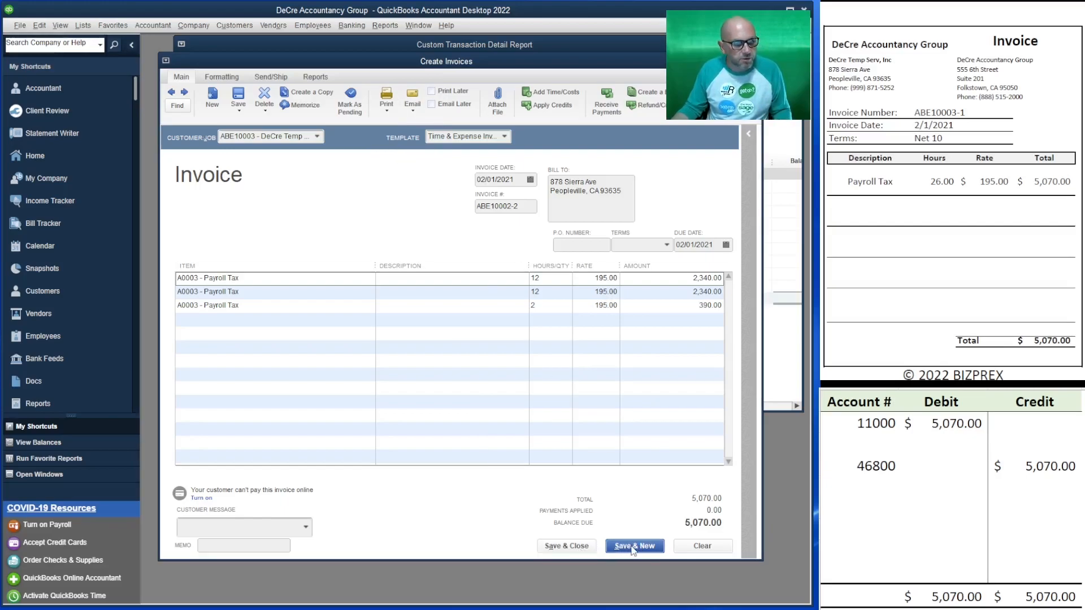
Bring up the transaction report with a taller window and narrow its Type and Memo columns to fit the Balance column.
{"action": "left_click", "coordinate": [773, 404]}
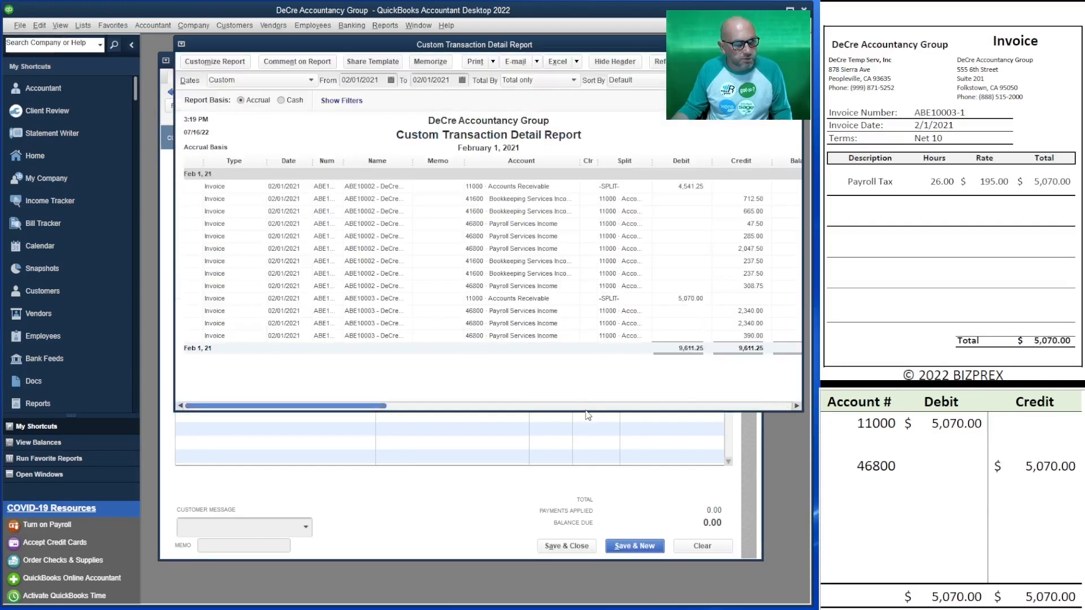
{"action": "left_click_drag", "start_coordinate": [586, 411], "coordinate": [591, 550]}
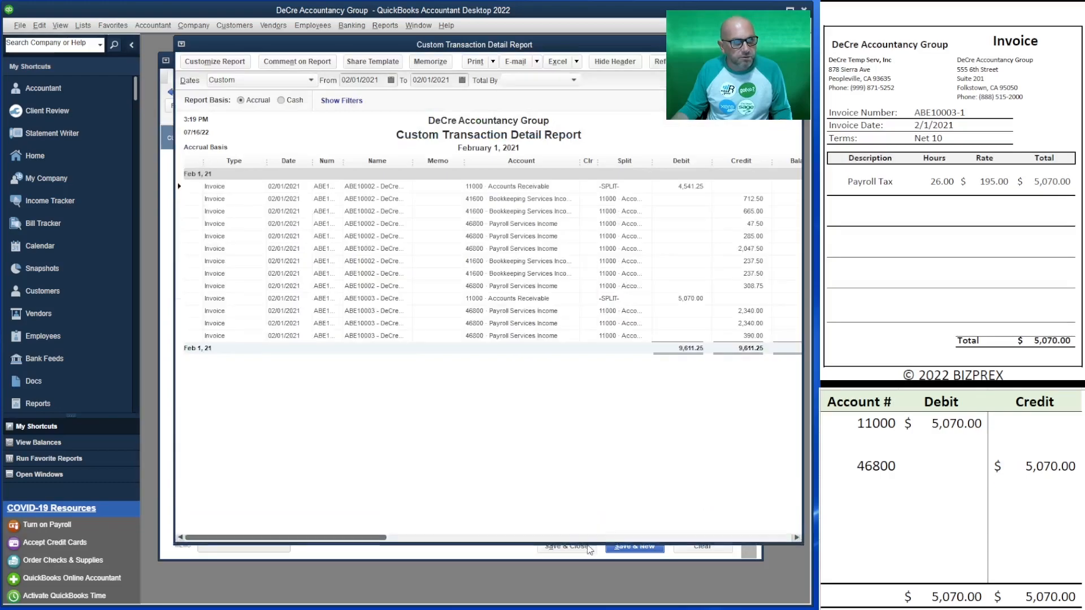
{"action": "left_click_drag", "start_coordinate": [266, 160], "coordinate": [241, 164]}
{"action": "left_click_drag", "start_coordinate": [438, 163], "coordinate": [412, 171]}
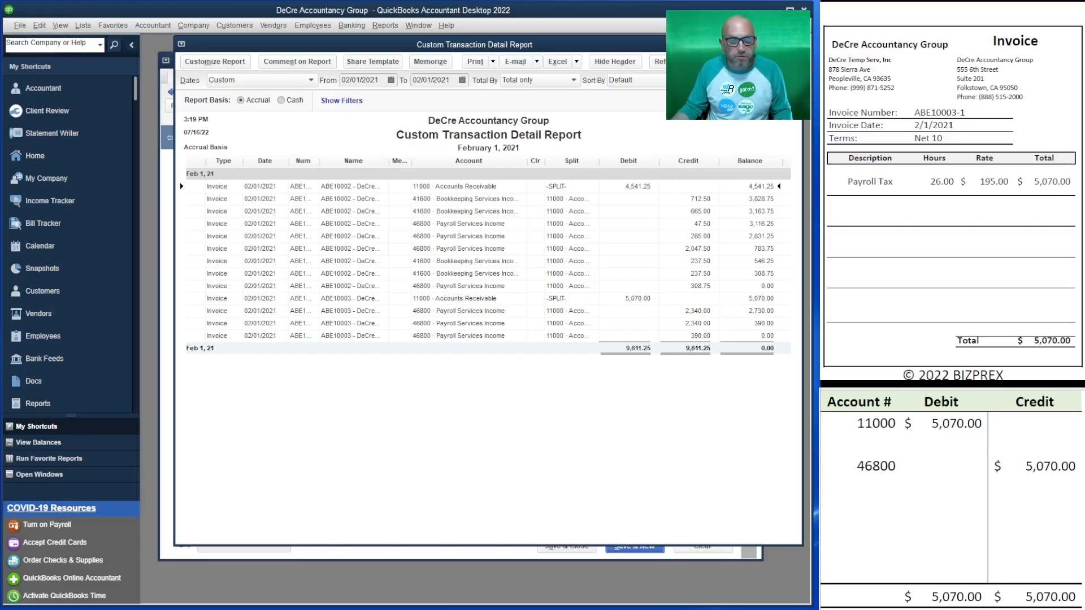
Return to the invoice form, choose DeCre Snacks and Bites, Inc as the customer, and turn off emailing the invoice later.
{"action": "left_click", "coordinate": [459, 558]}
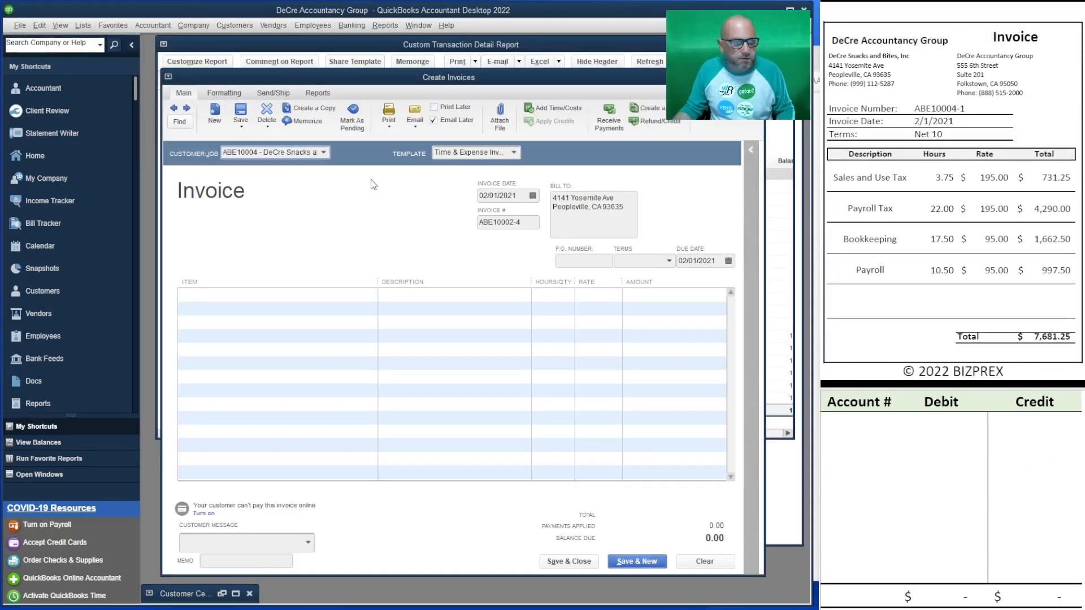
{"action": "left_click", "coordinate": [325, 154]}
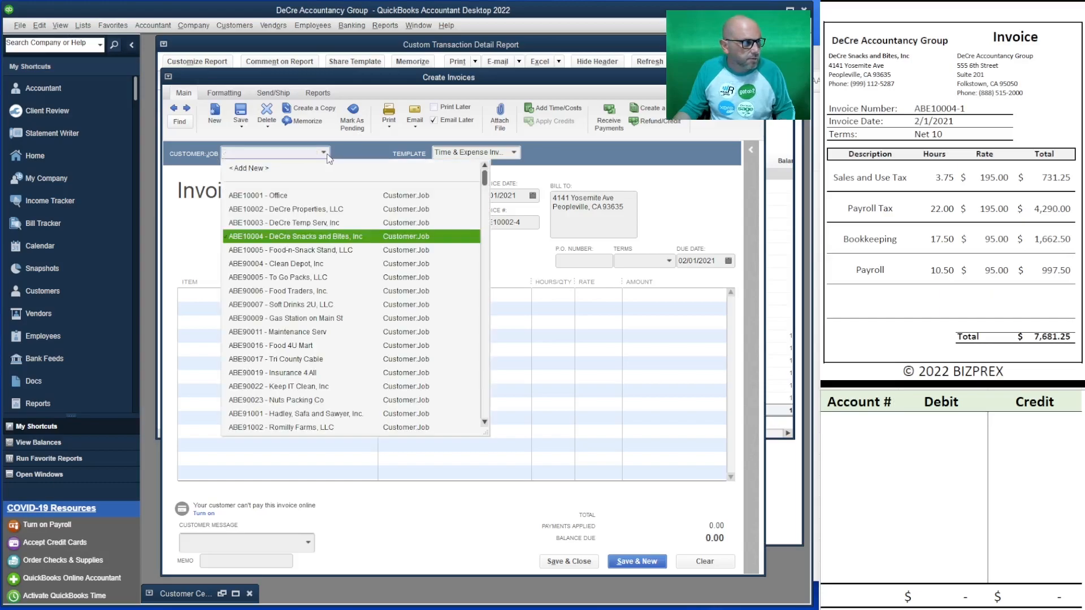
{"action": "left_click", "coordinate": [318, 238]}
{"action": "left_click", "coordinate": [435, 121]}
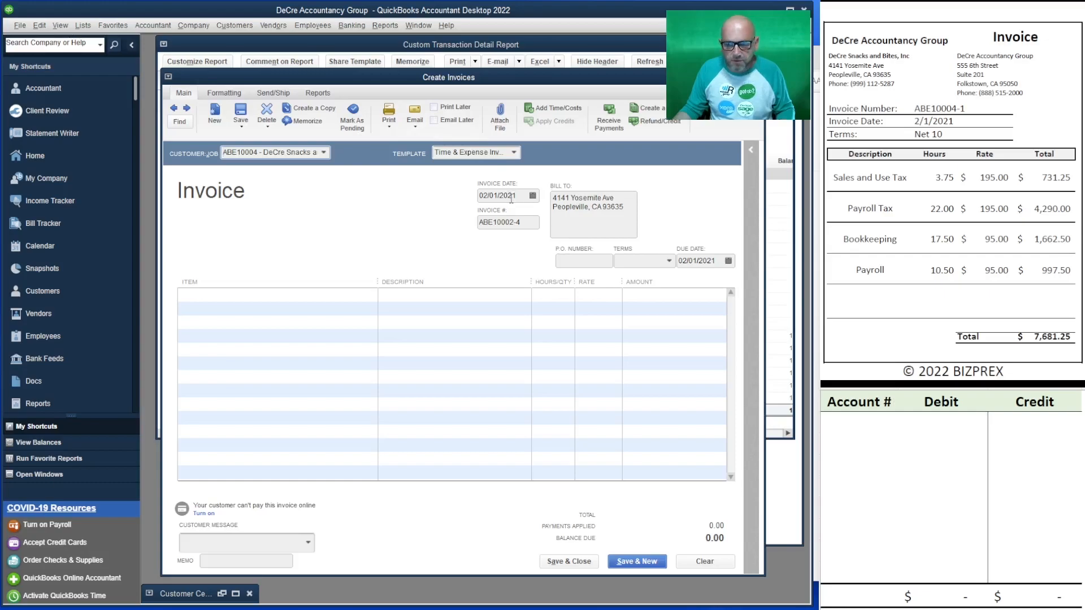
Copy the invoice number from the source document into the invoice and set the terms to Net 10.
{"action": "left_click_drag", "start_coordinate": [966, 109], "coordinate": [908, 108]}
{"action": "key", "text": "ctrl+c"}
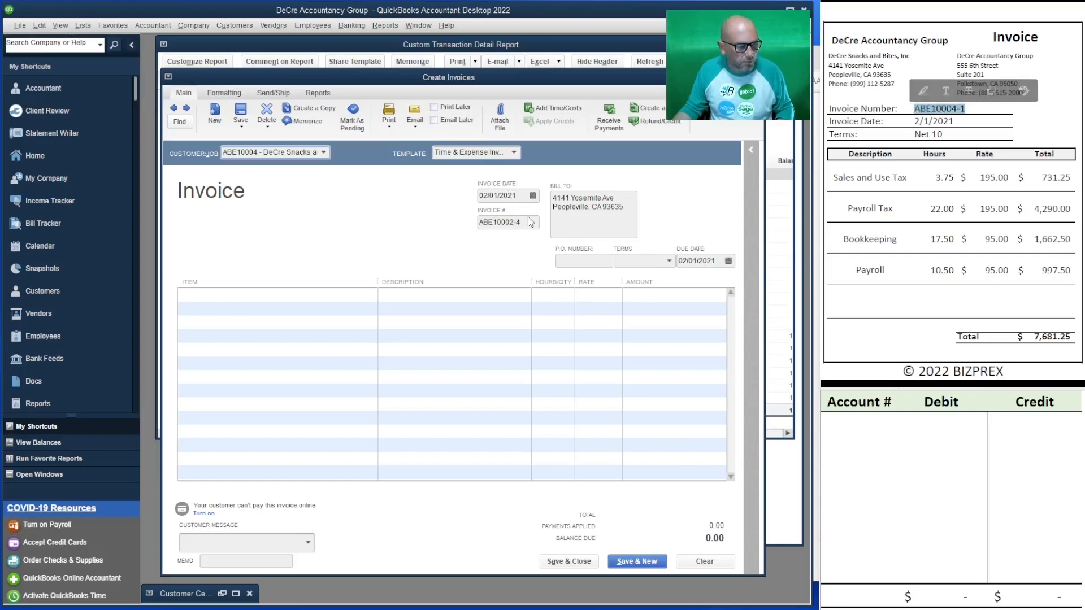
{"action": "left_click_drag", "start_coordinate": [534, 221], "coordinate": [448, 211]}
{"action": "key", "text": "ctrl+v"}
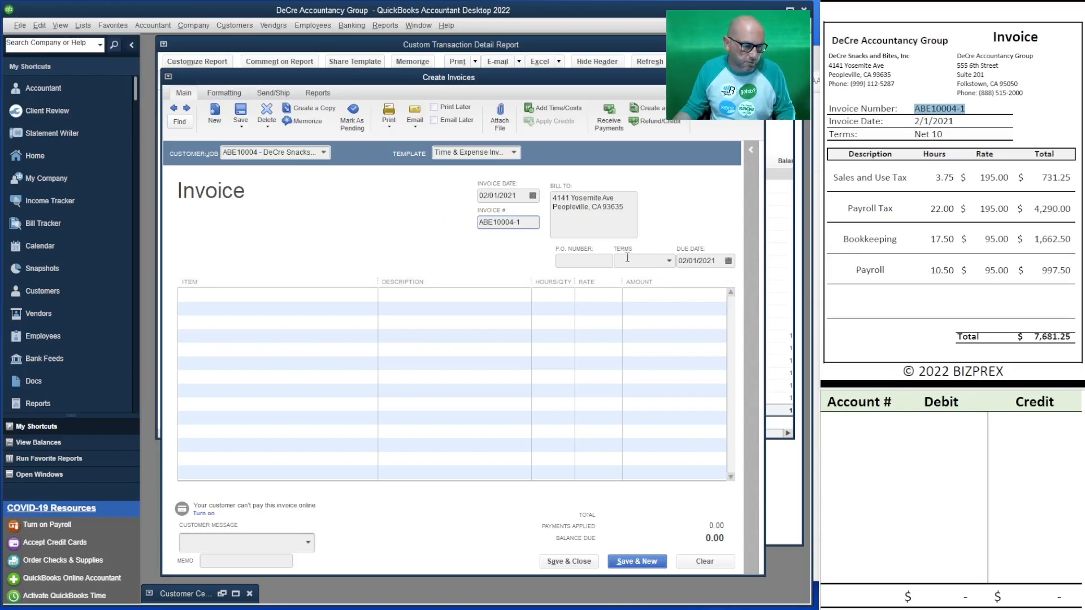
{"action": "left_click", "coordinate": [668, 261]}
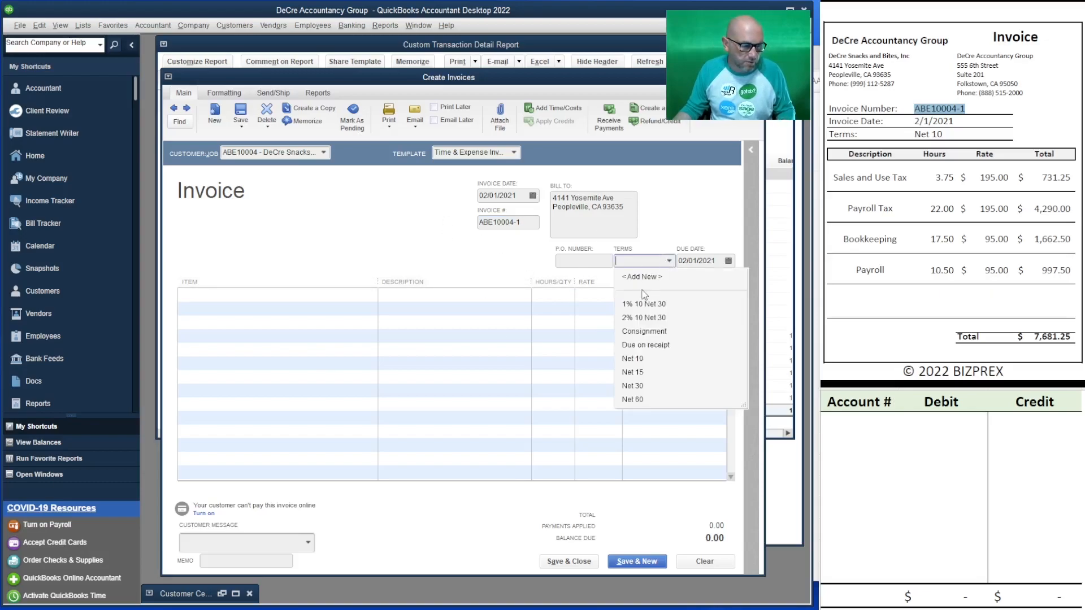
{"action": "left_click", "coordinate": [644, 366]}
{"action": "left_click", "coordinate": [299, 294]}
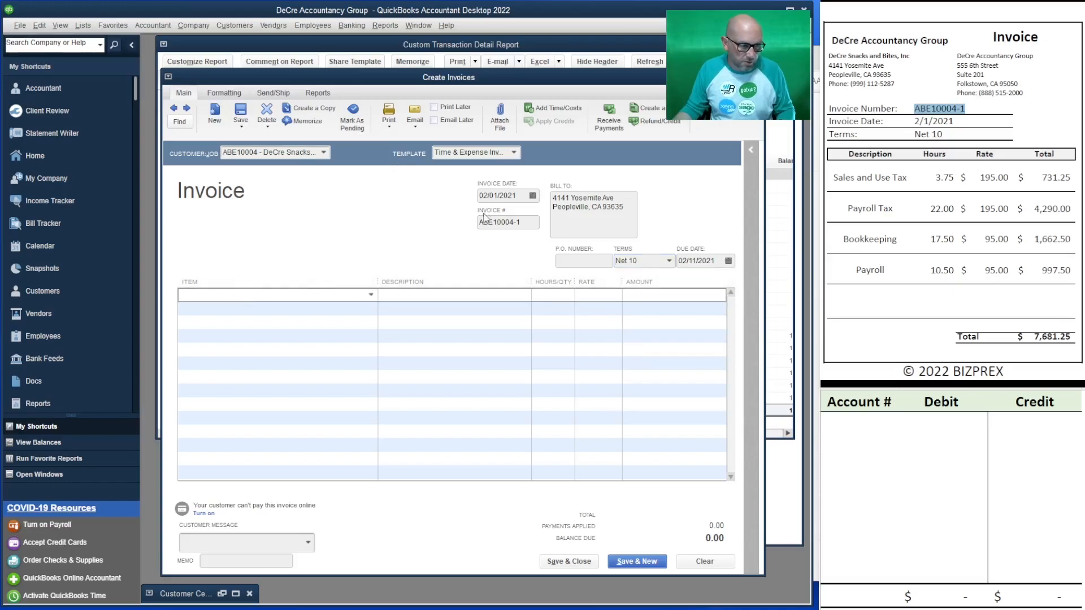
Add all of DeCre Snacks and Bites' billable time entries to the invoice and turn off emailing it later.
{"action": "left_click", "coordinate": [553, 110]}
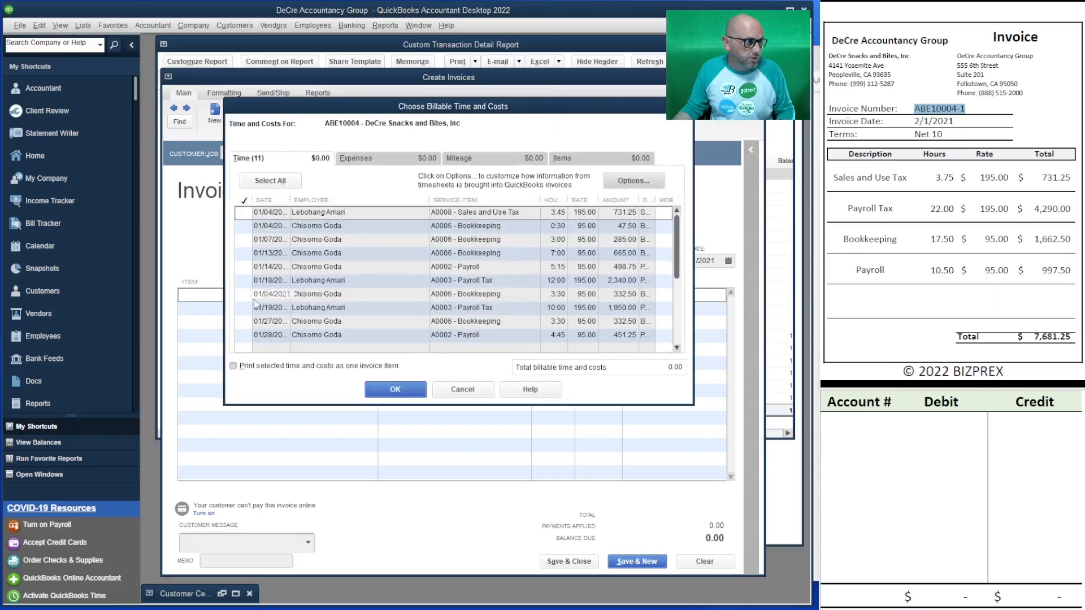
{"action": "left_click", "coordinate": [255, 181]}
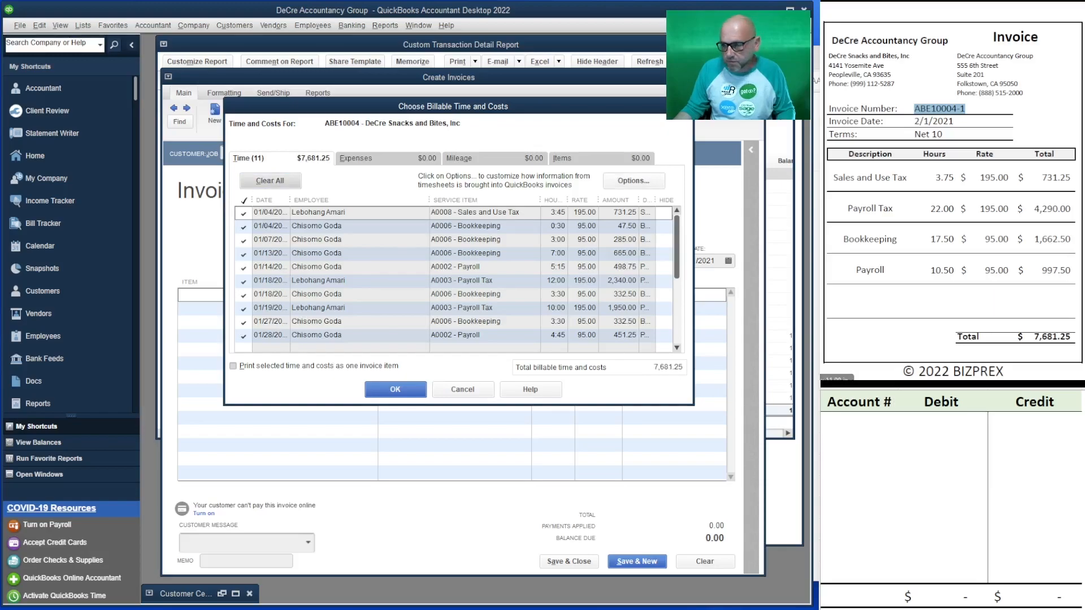
{"action": "left_click", "coordinate": [393, 390]}
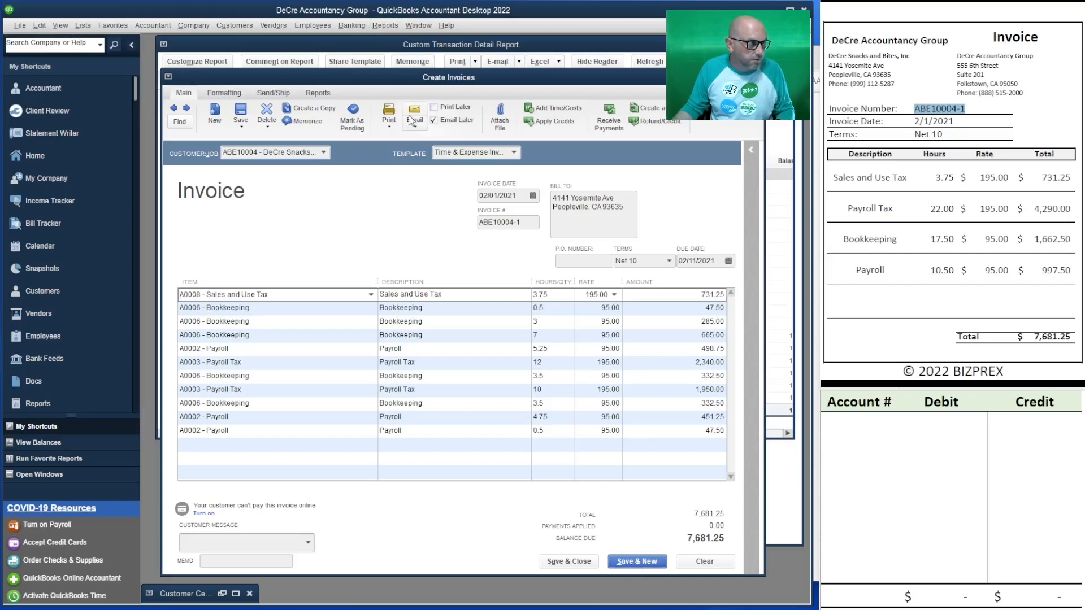
{"action": "left_click", "coordinate": [446, 121]}
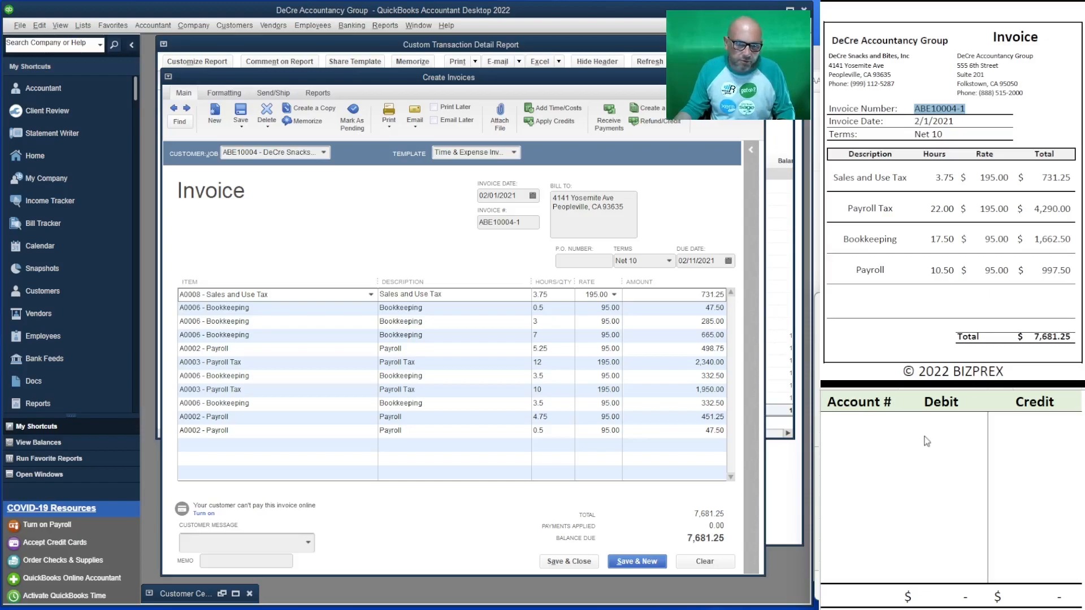
Record a debit of 7,681.25 to ledger account 11000 in the first row of the debit and credit table.
{"action": "left_click", "coordinate": [859, 423]}
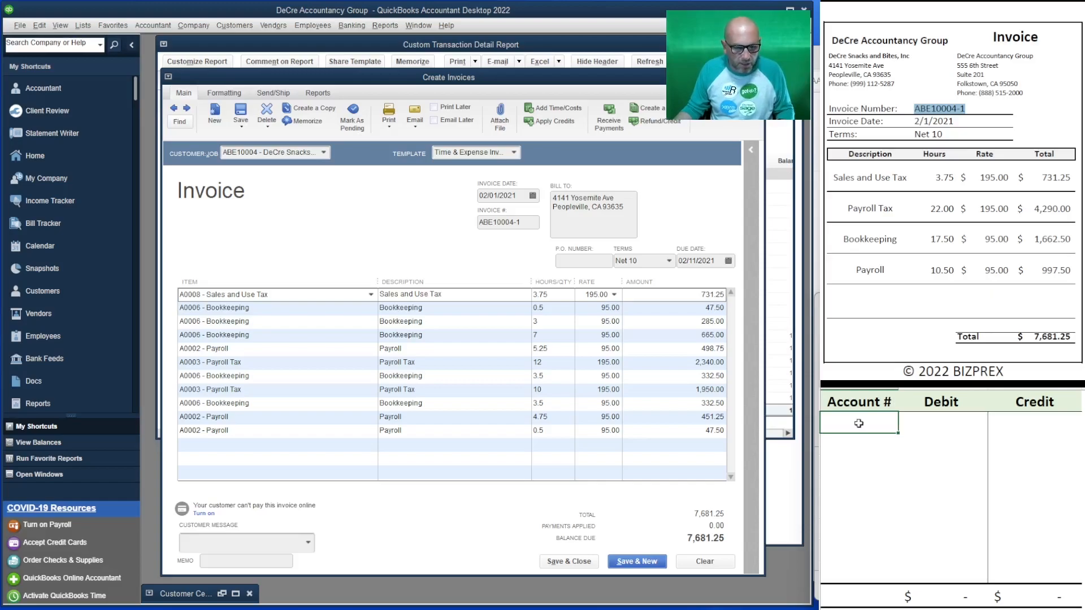
{"action": "type", "text": "1000"}
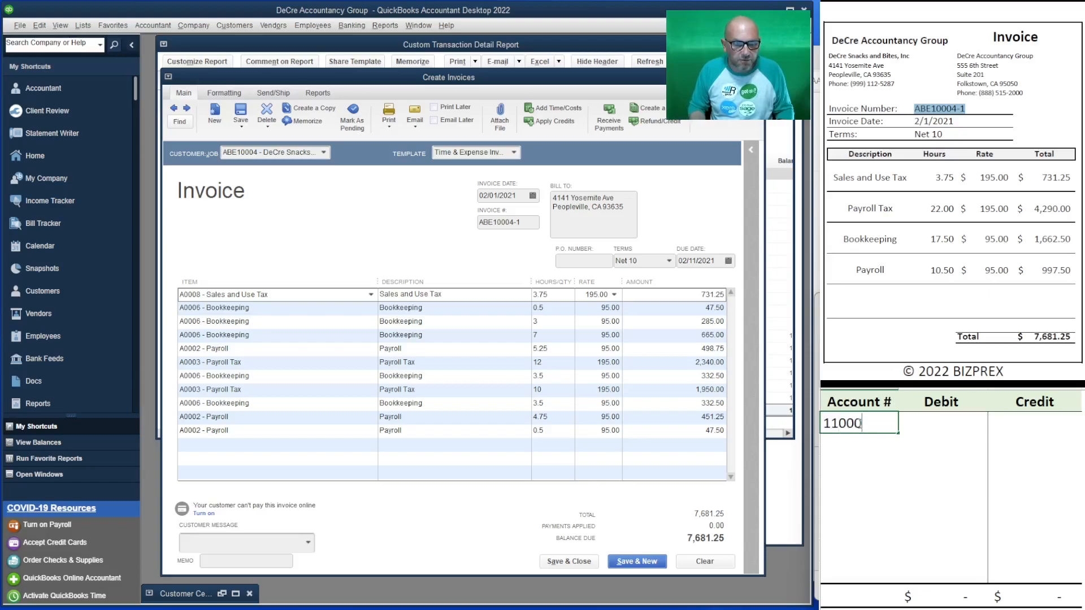
{"action": "key", "text": "Tab"}
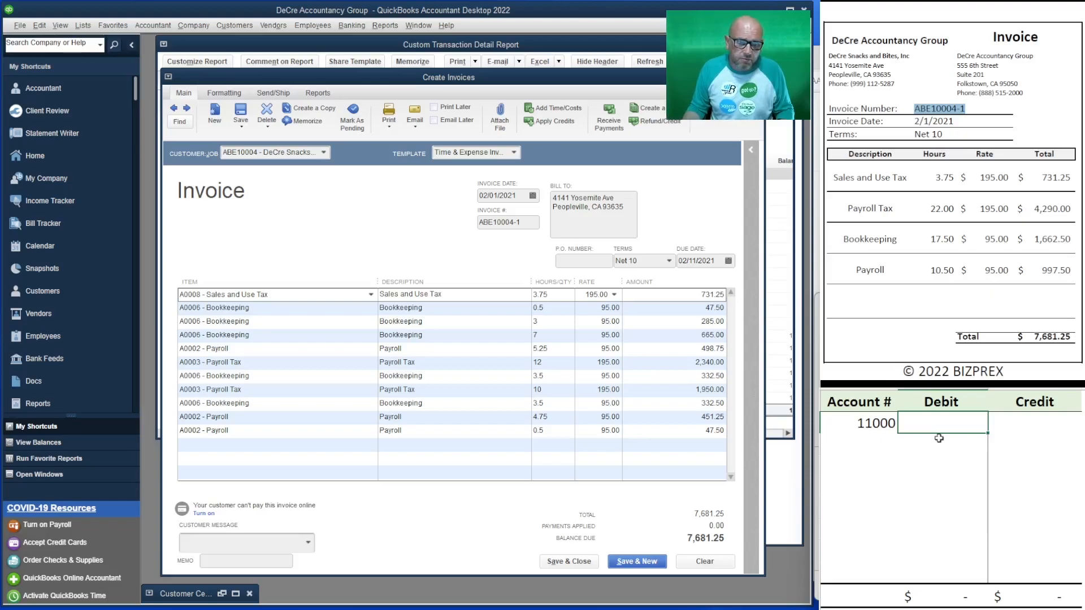
{"action": "type", "text": "7681.25"}
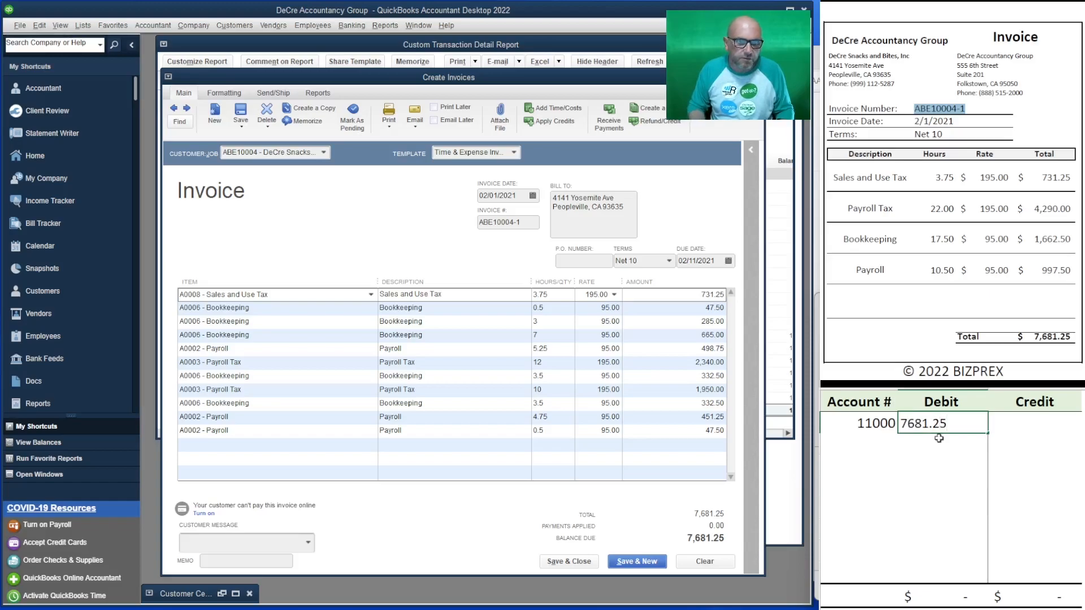
{"action": "key", "text": "Return"}
Record a credit of 731.25 to ledger account 41000 for the sales and use tax line.
{"action": "left_click", "coordinate": [841, 445]}
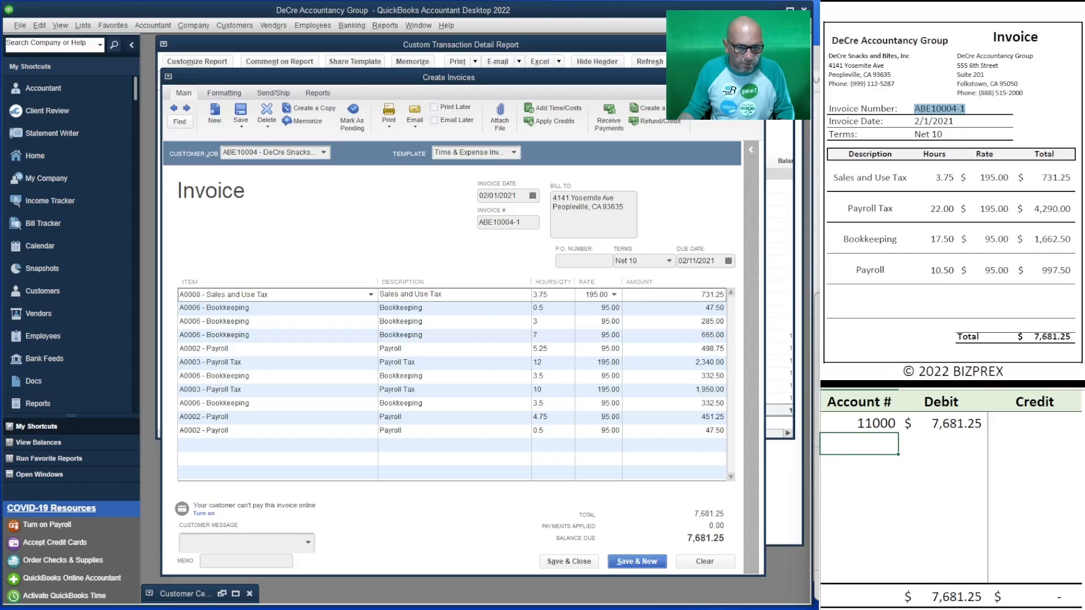
{"action": "mouse_move", "coordinate": [709, 600]}
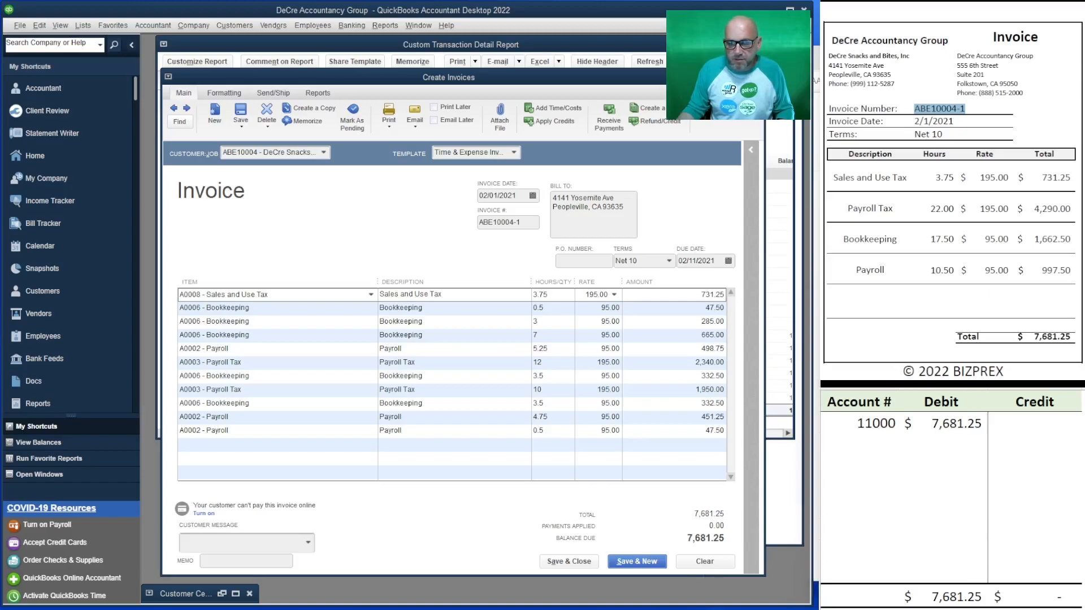
{"action": "left_click", "coordinate": [859, 481]}
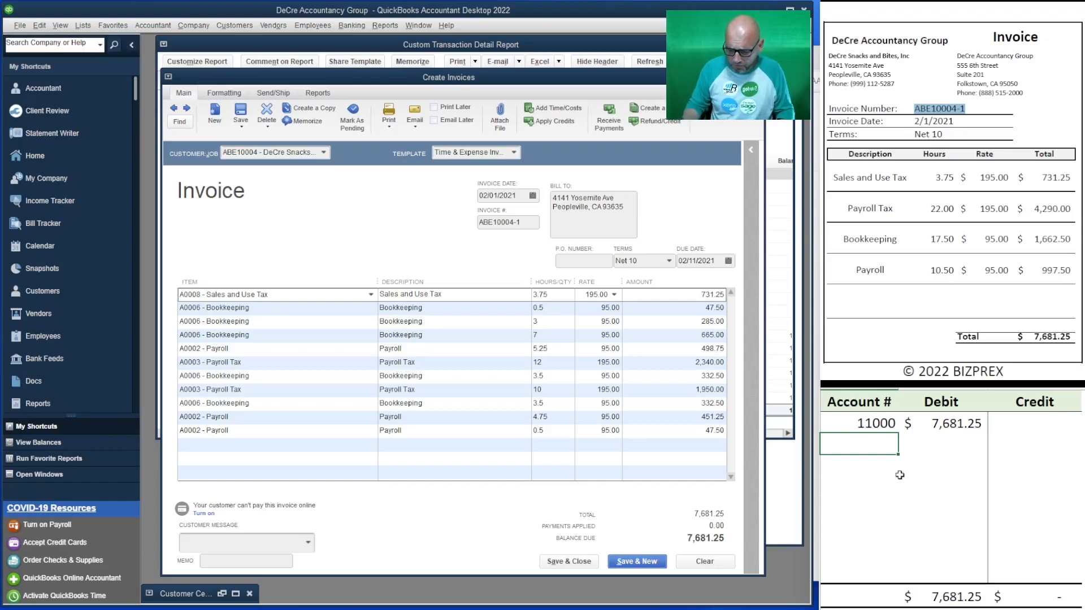
{"action": "type", "text": "41"}
{"action": "type", "text": "000"}
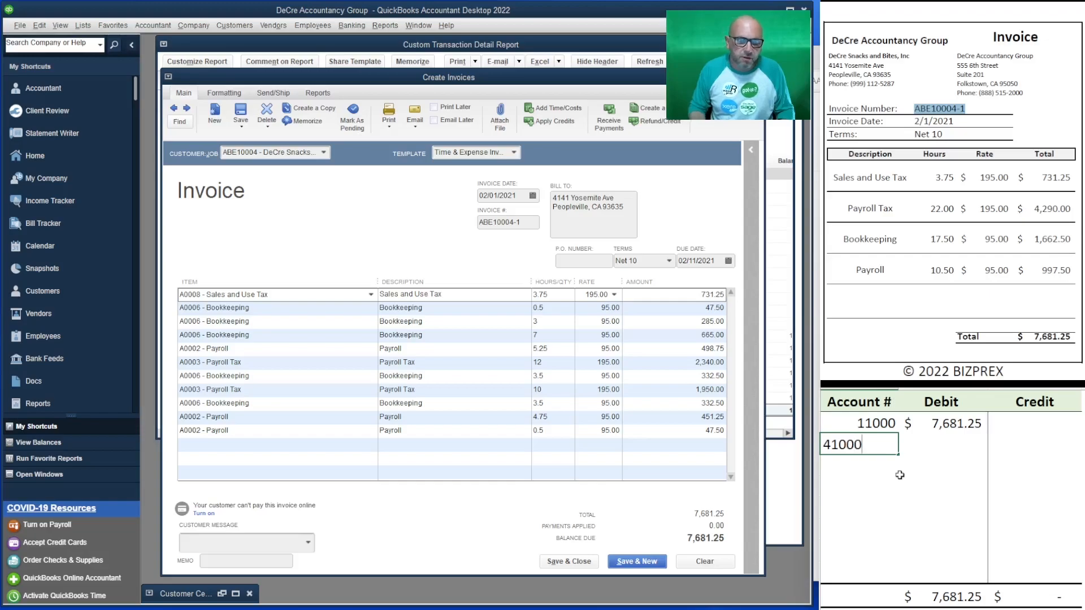
{"action": "key", "text": "Tab"}
{"action": "key", "text": "Tab"}
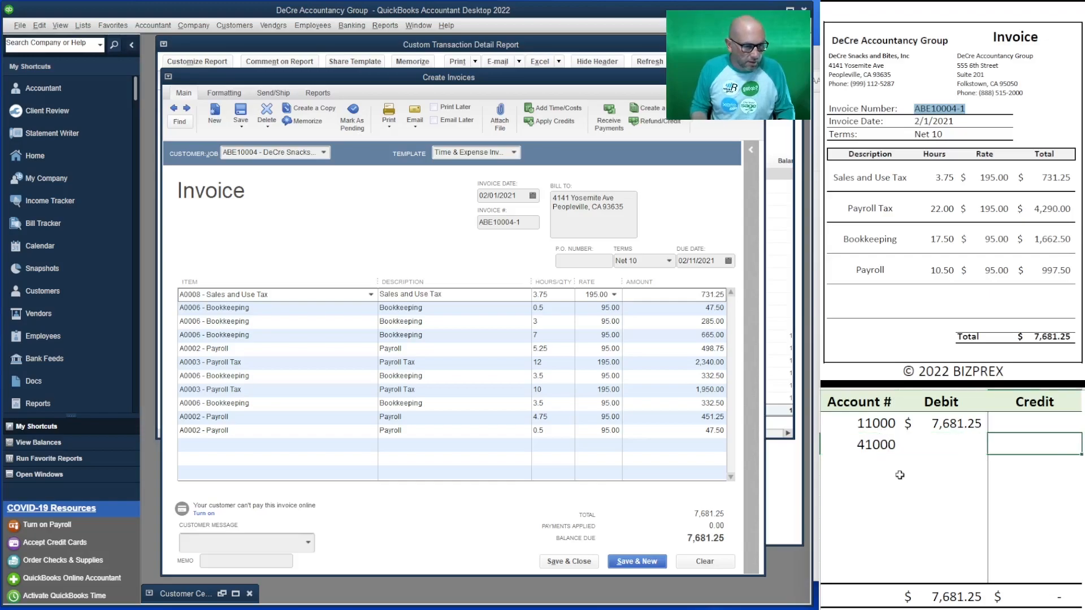
{"action": "type", "text": "731.25"}
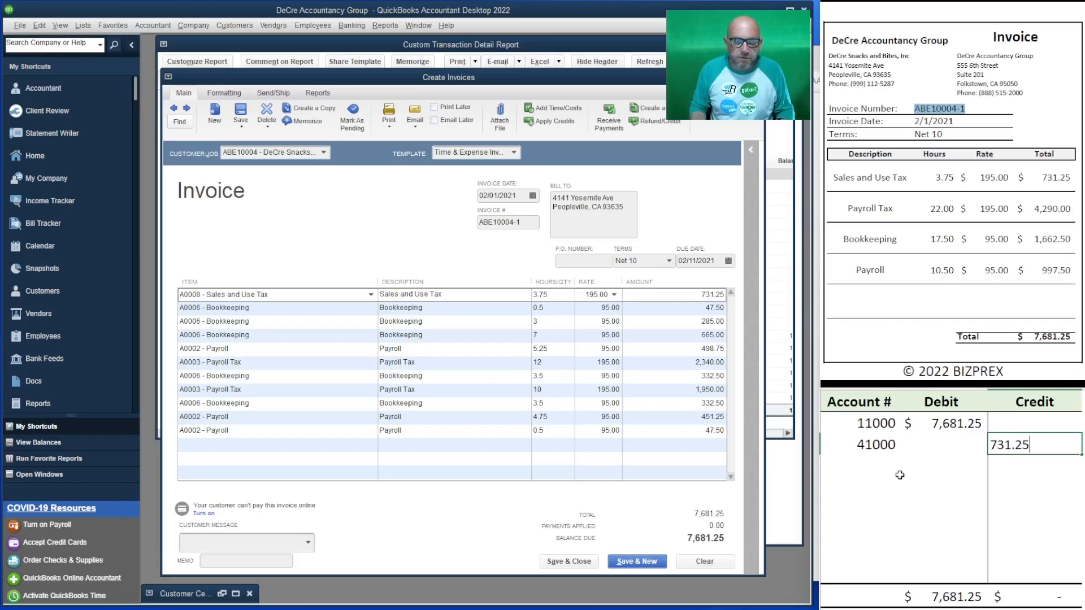
{"action": "key", "text": "Return"}
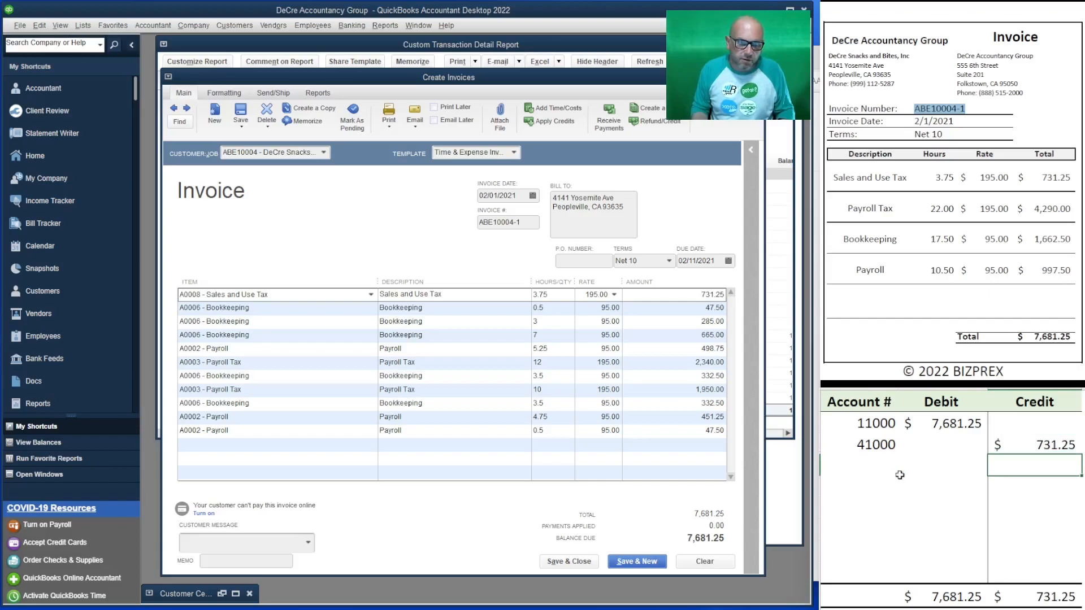
Add a row for ledger account 41600, crediting the first three bookkeeping amounts with the formula =47.50+285.00+665.
{"action": "key", "text": "Left"}
{"action": "key", "text": "Left"}
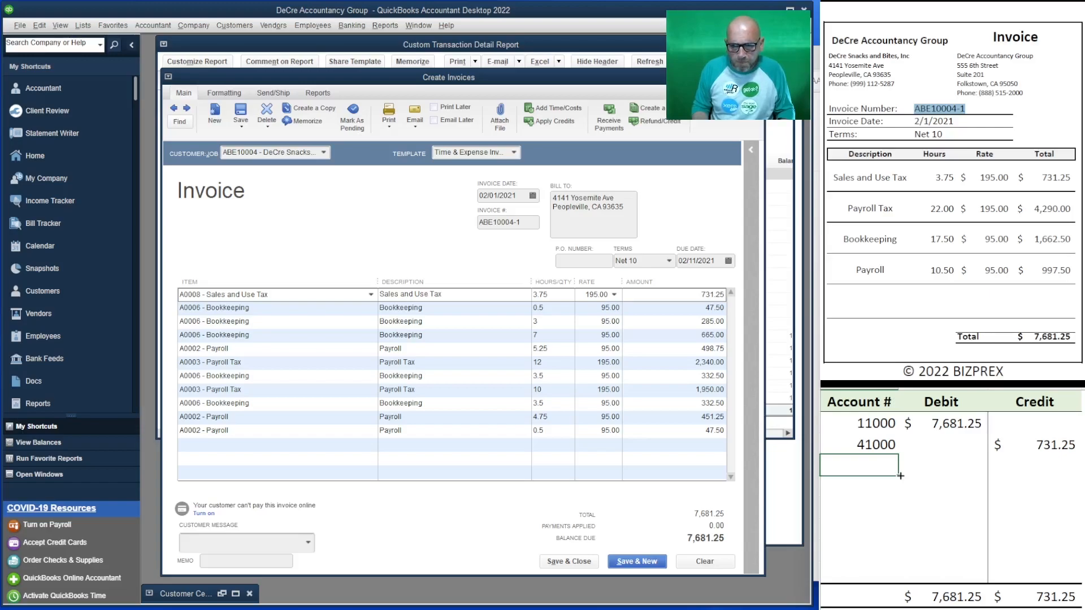
{"action": "type", "text": "41600"}
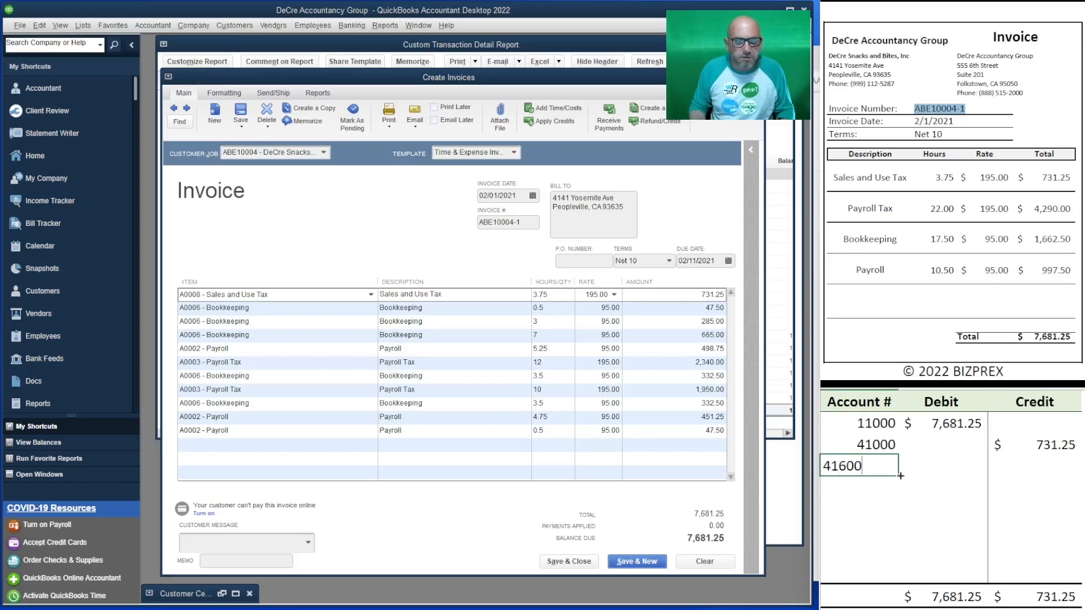
{"action": "key", "text": "Tab"}
{"action": "key", "text": "Tab"}
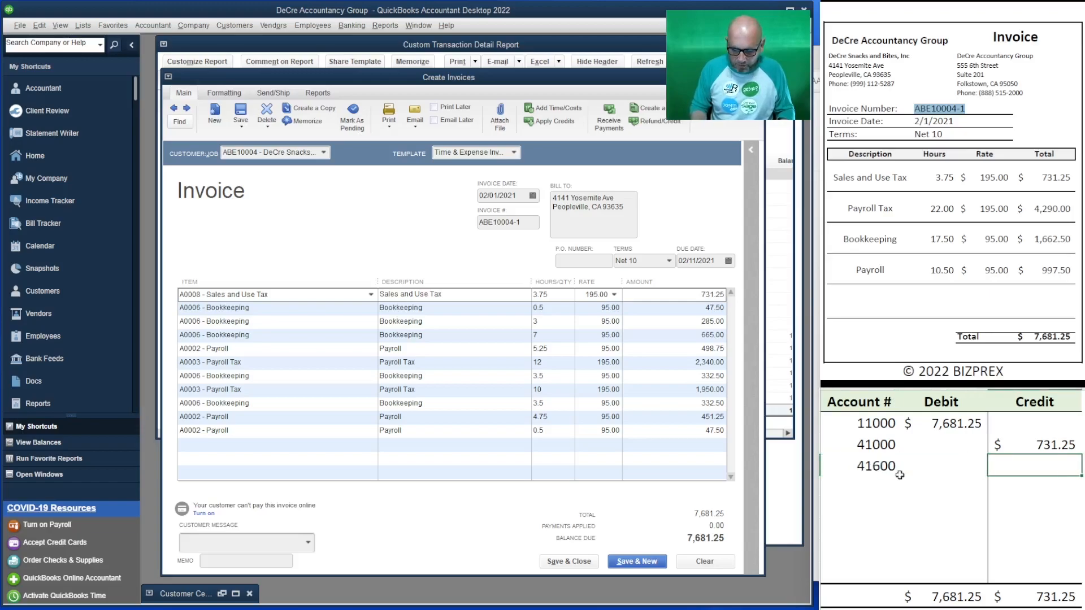
{"action": "type", "text": "="}
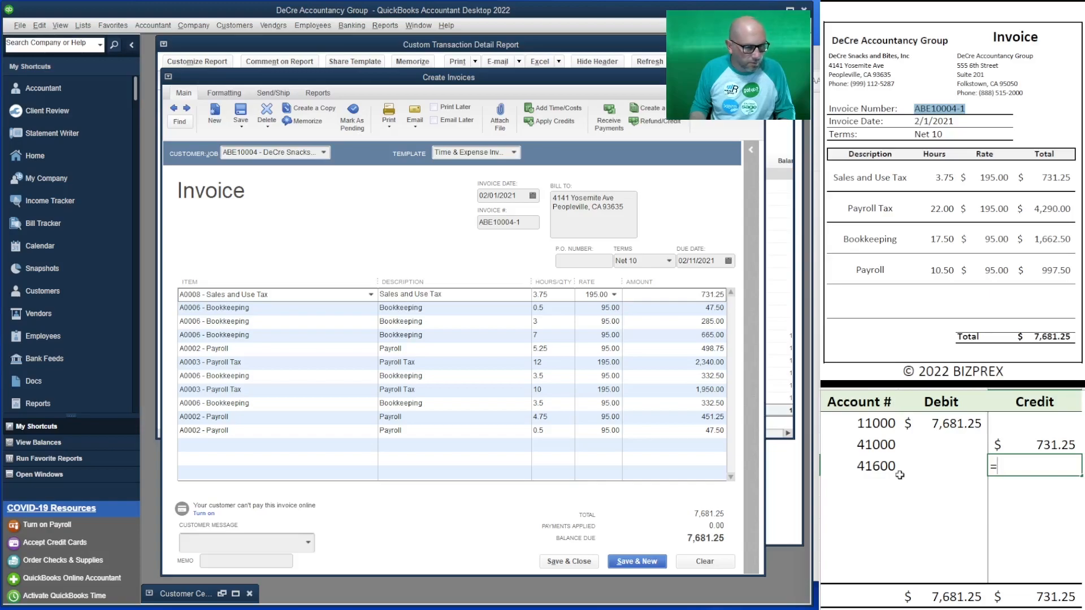
{"action": "type", "text": "47.50+"}
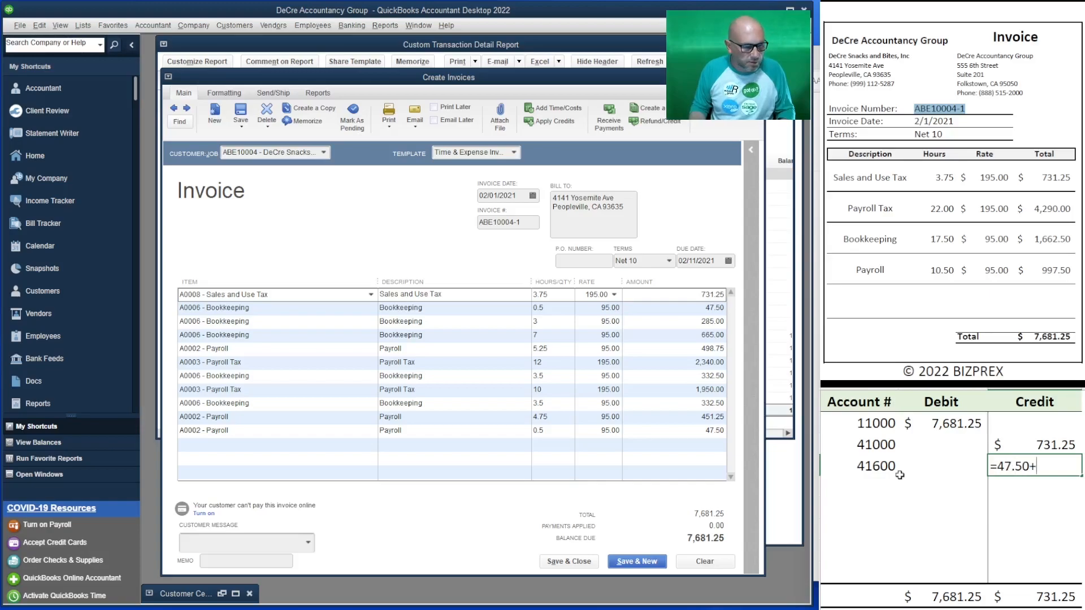
{"action": "type", "text": "285"}
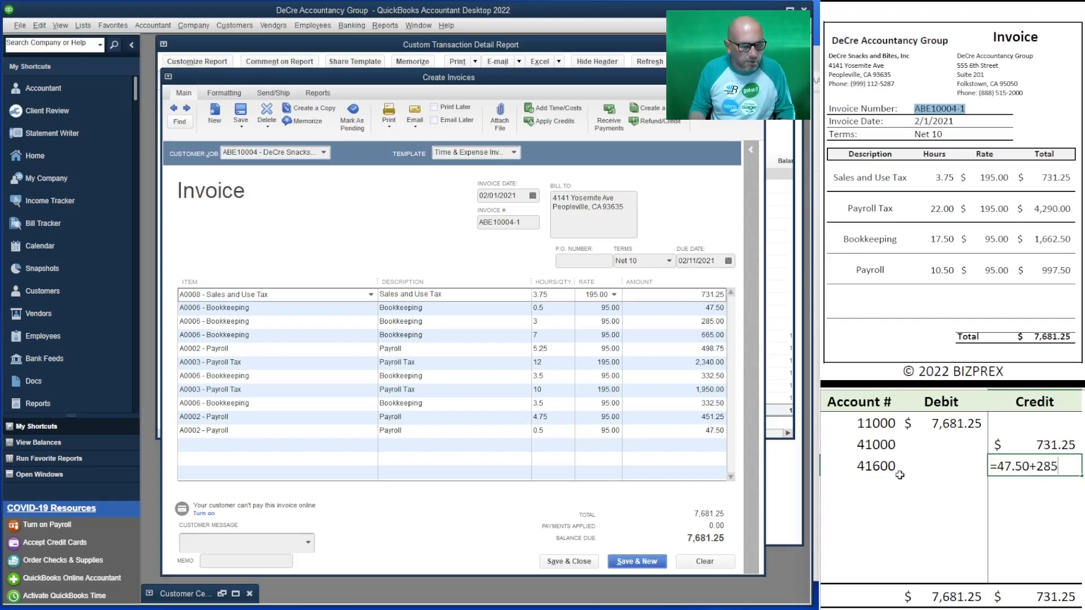
{"action": "type", "text": ".00+"}
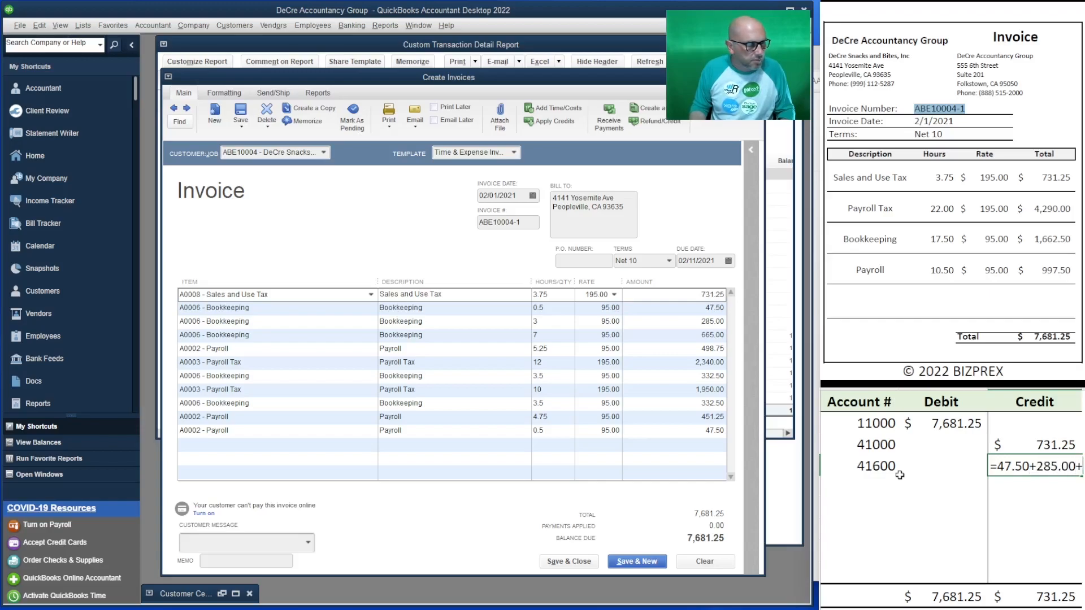
{"action": "type", "text": "665"}
{"action": "key", "text": "Return"}
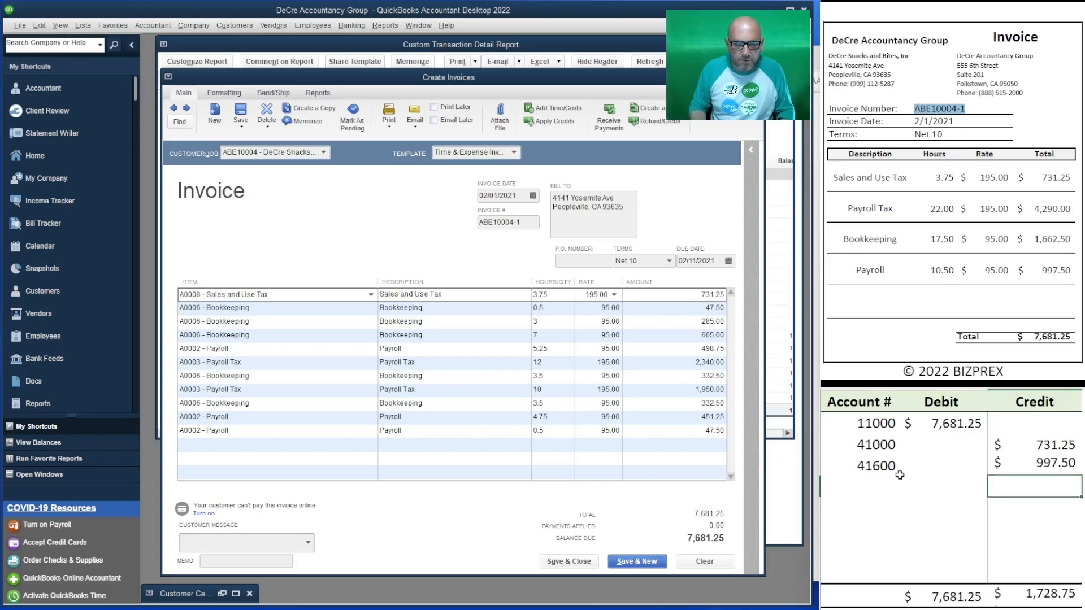
Add a row for ledger account 46800, crediting the first payroll and payroll tax amounts with the formula =498.75+2340.
{"action": "left_click", "coordinate": [900, 478]}
{"action": "left_click", "coordinate": [898, 475]}
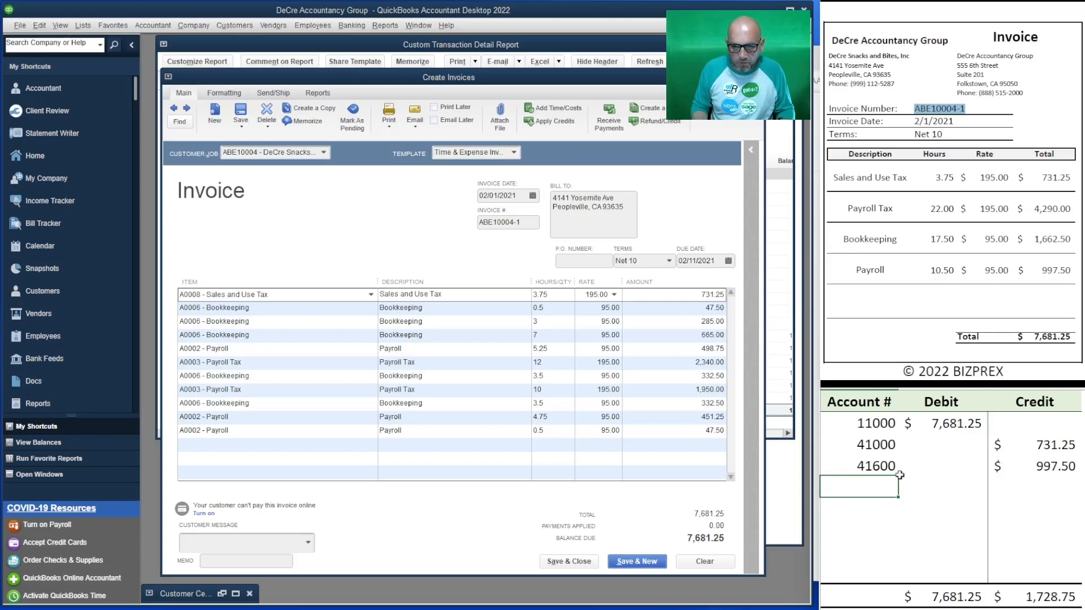
{"action": "type", "text": "46800"}
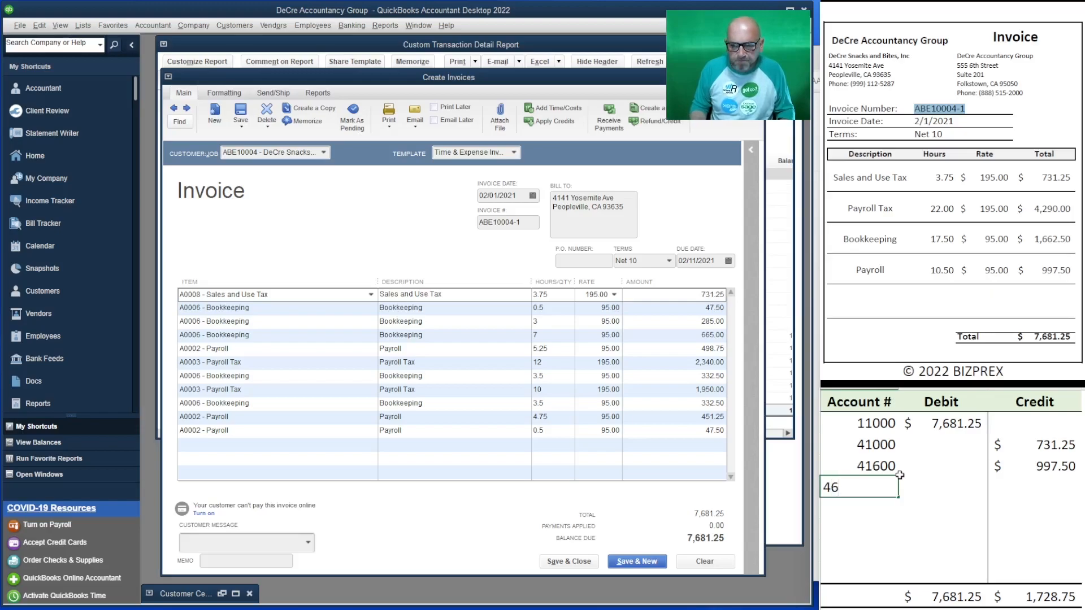
{"action": "key", "text": "Tab"}
{"action": "key", "text": "Tab"}
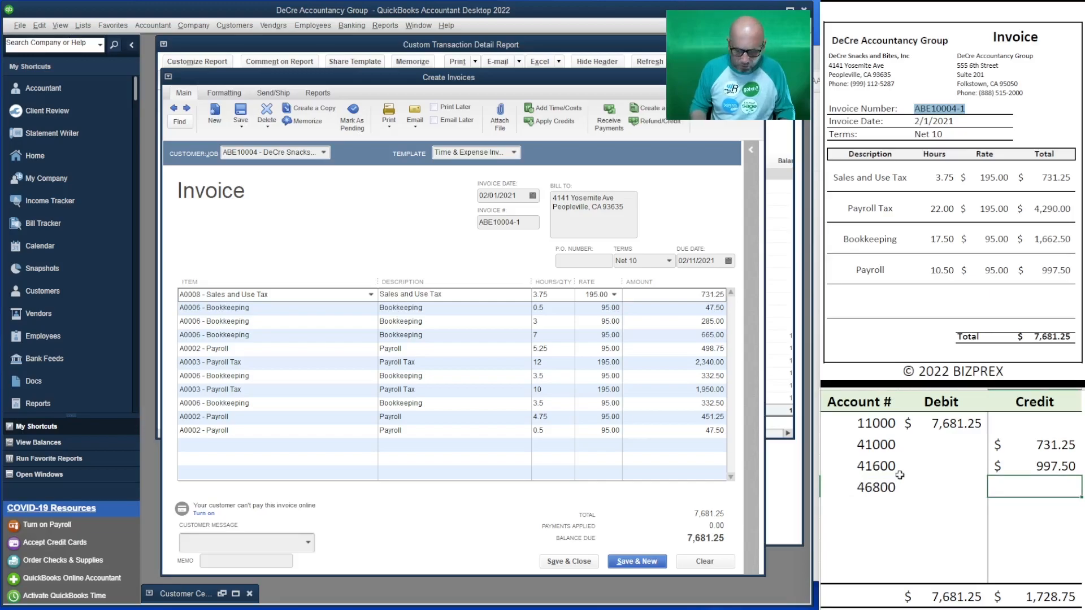
{"action": "type", "text": "=498"}
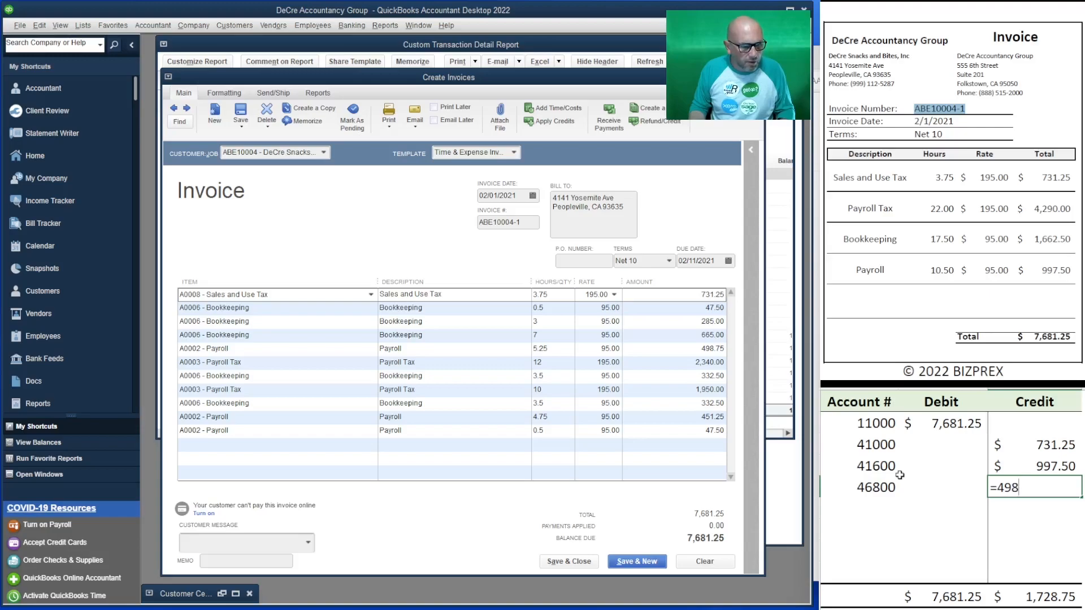
{"action": "type", "text": ".75"}
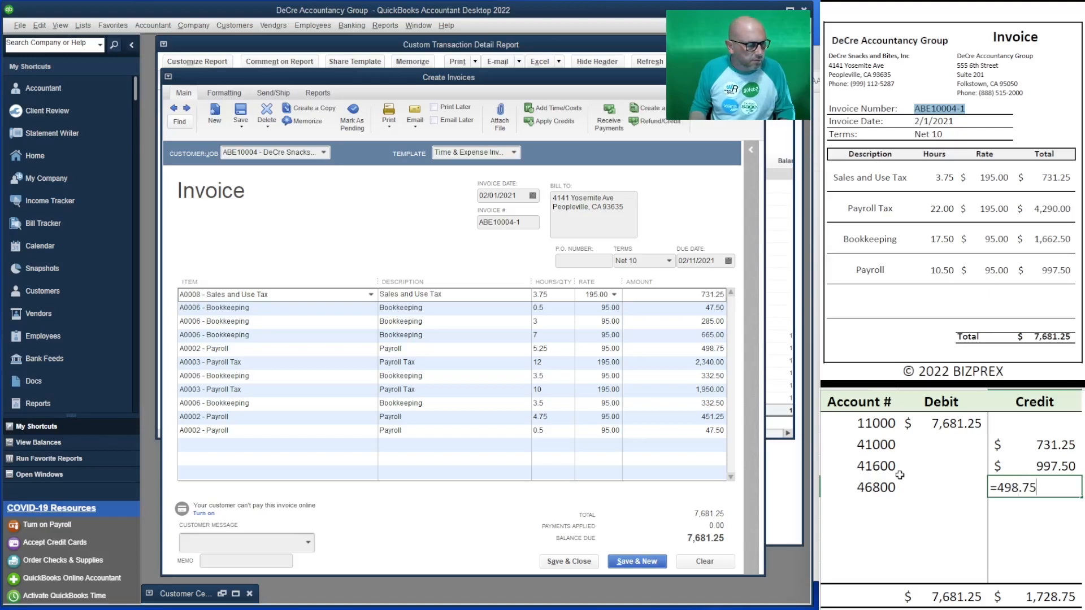
{"action": "type", "text": "+2340"}
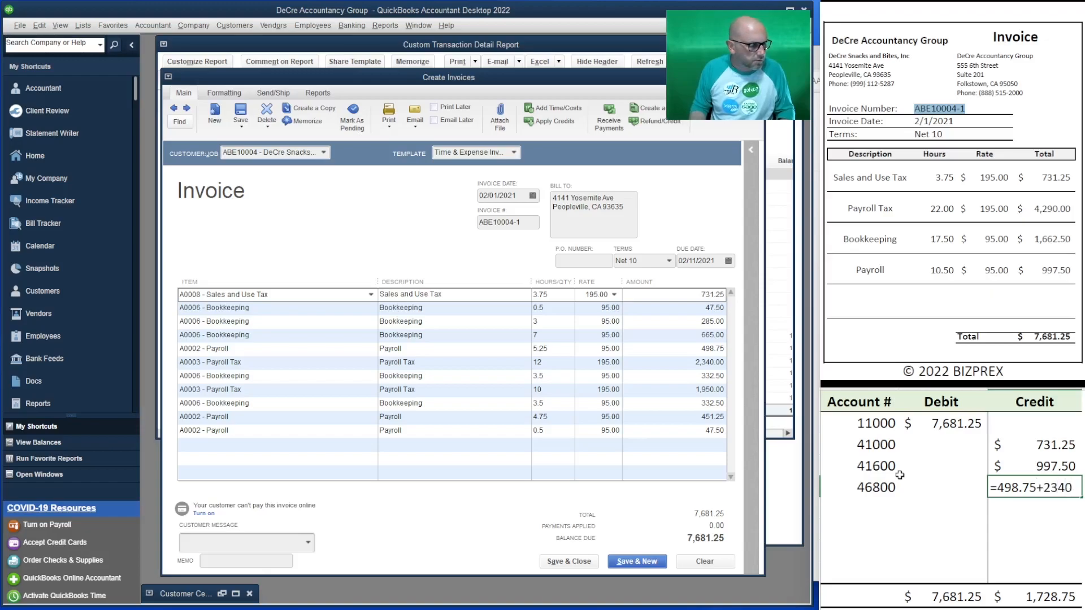
{"action": "key", "text": "Return"}
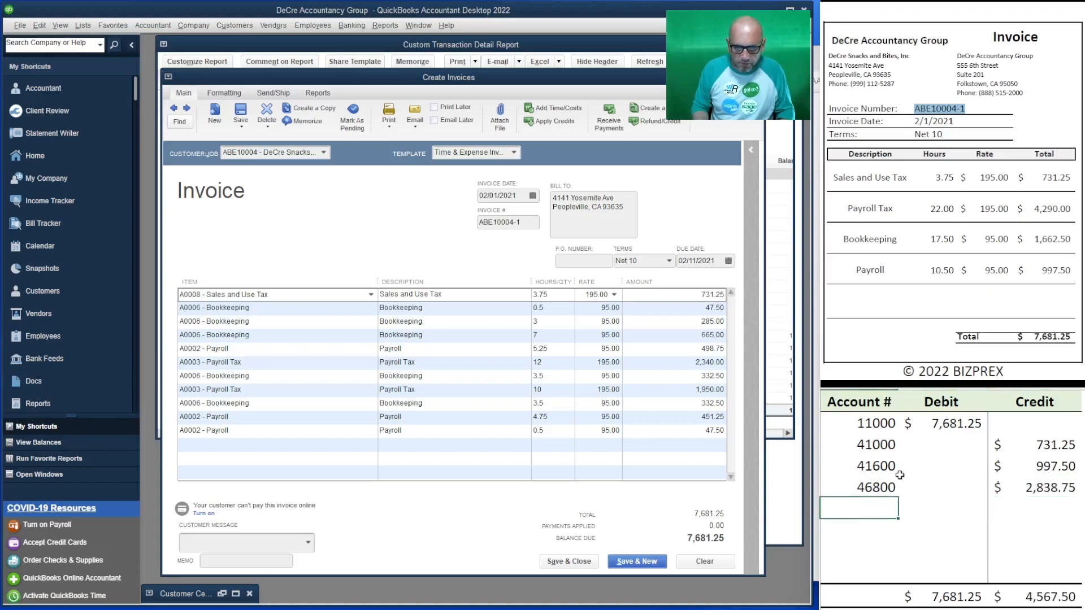
Add a second row for ledger account 41600 with a credit of 332.50.
{"action": "type", "text": "41600"}
{"action": "key", "text": "Tab"}
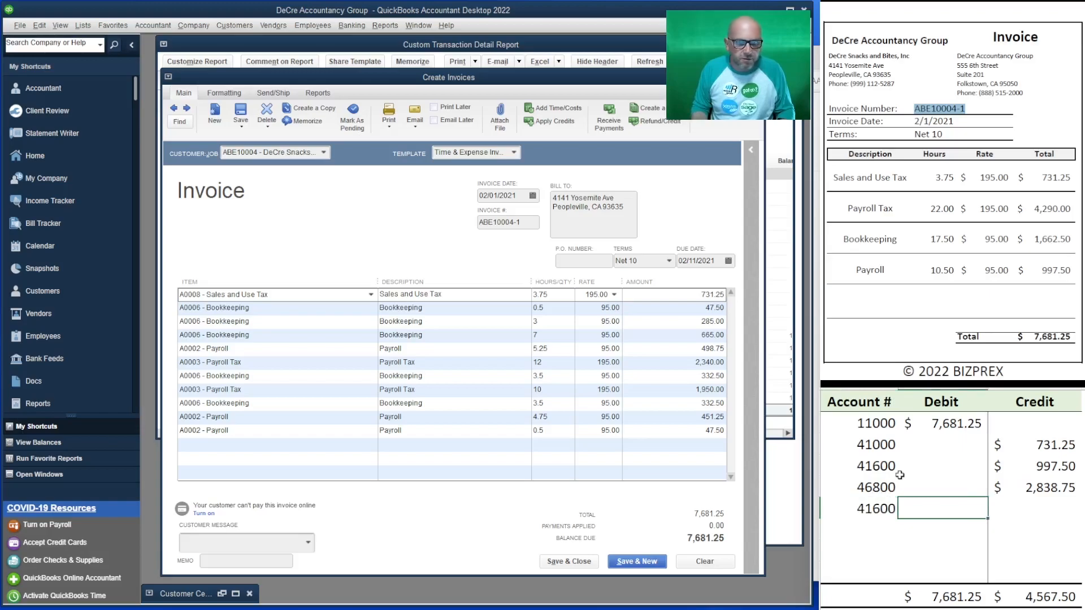
{"action": "key", "text": "Tab"}
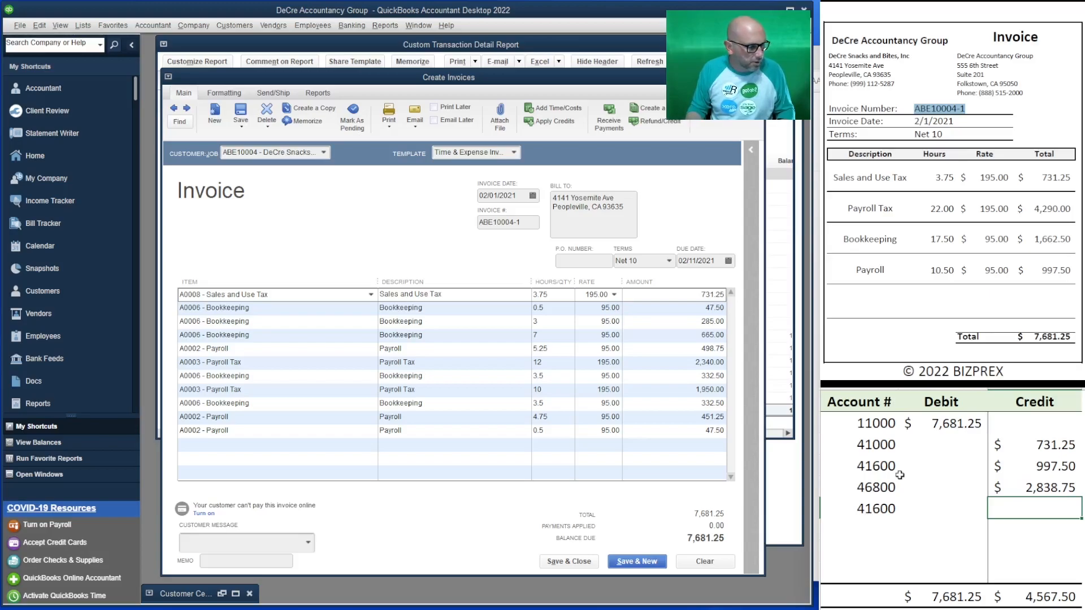
{"action": "type", "text": "3"}
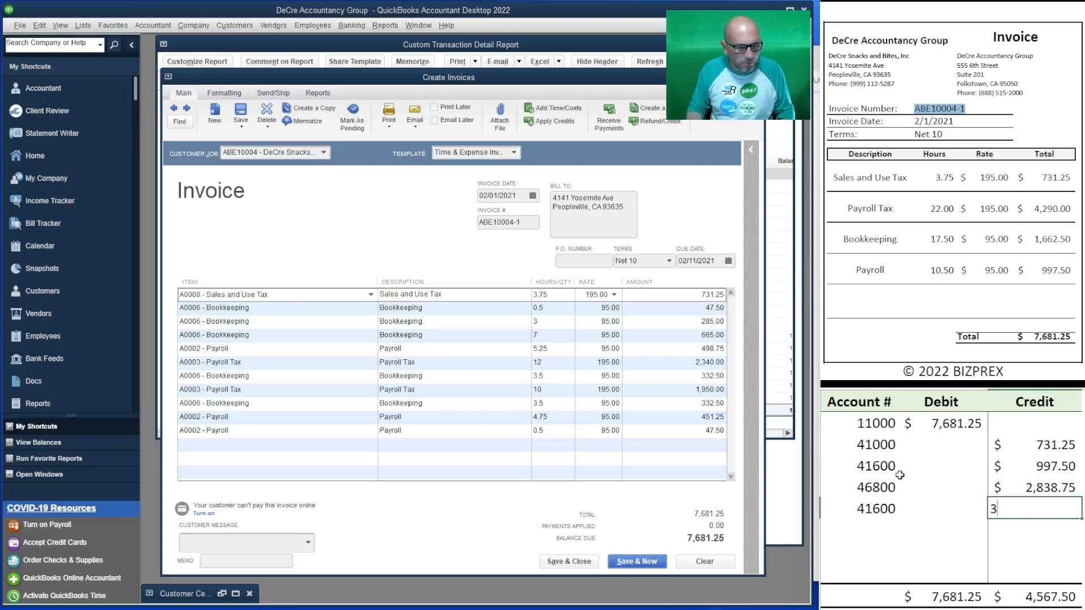
{"action": "type", "text": "32.50"}
{"action": "key", "text": "Return"}
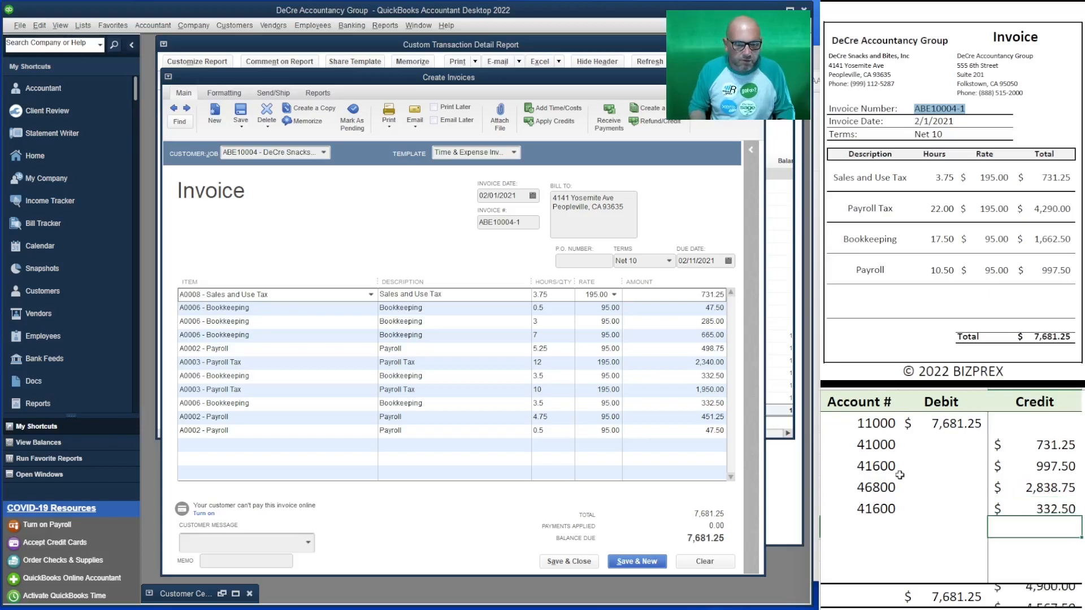
{"action": "key", "text": "Left"}
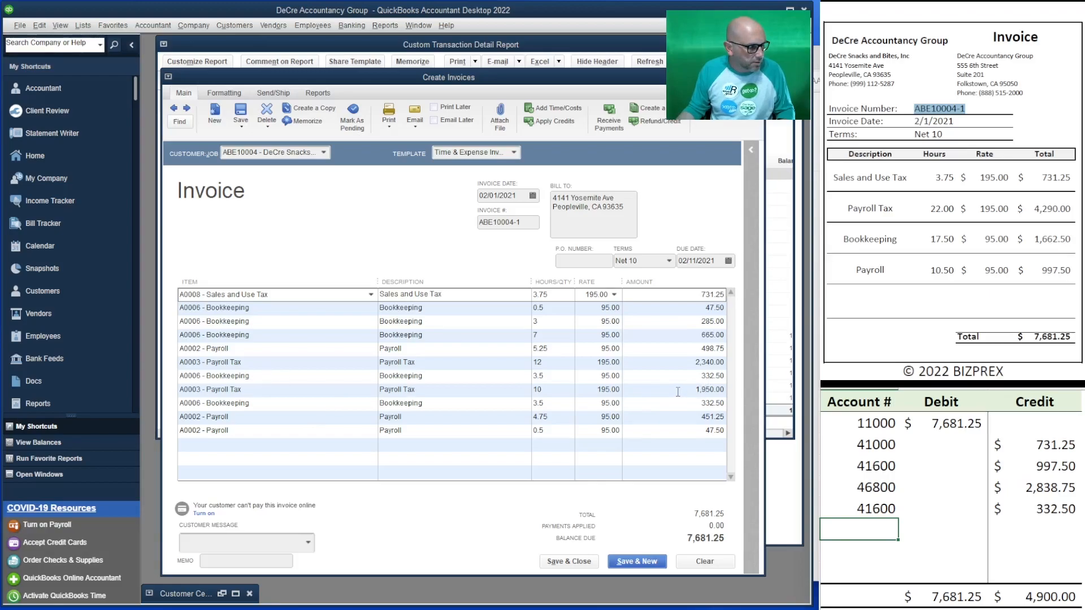
Change the second 41600 row's credit to the formula =332.5+332.50 to include both remaining bookkeeping lines.
{"action": "left_click", "coordinate": [1028, 510]}
{"action": "key", "text": "F2"}
{"action": "key", "text": "Home"}
{"action": "type", "text": "=332.5+332.50"}
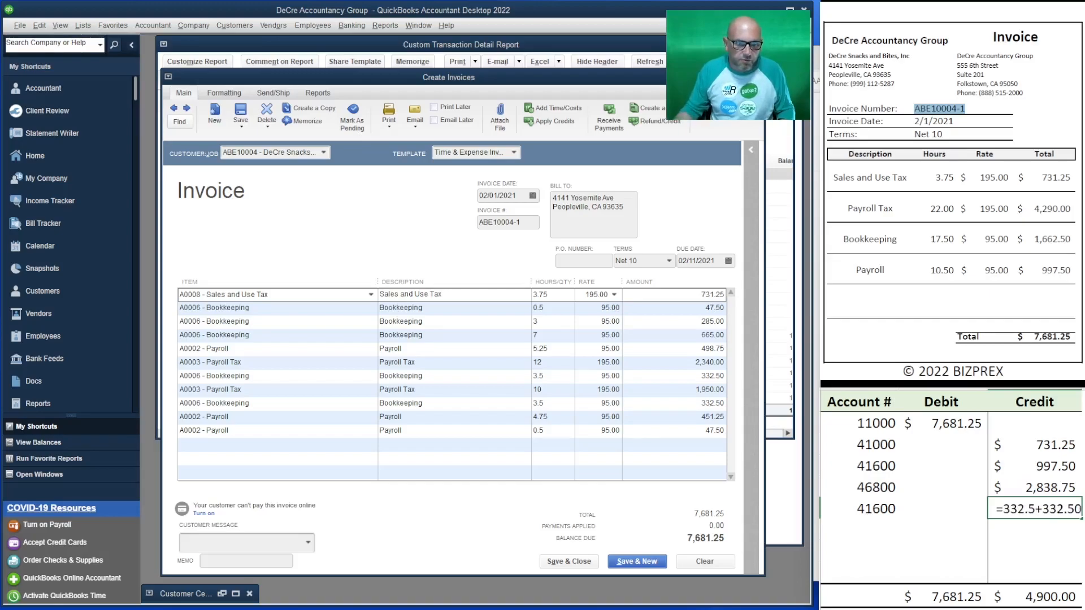
Add a second row for ledger account 46800, crediting the remaining payroll and payroll tax amounts with the formula =1950+451.25+47.50.
{"action": "left_click", "coordinate": [883, 528]}
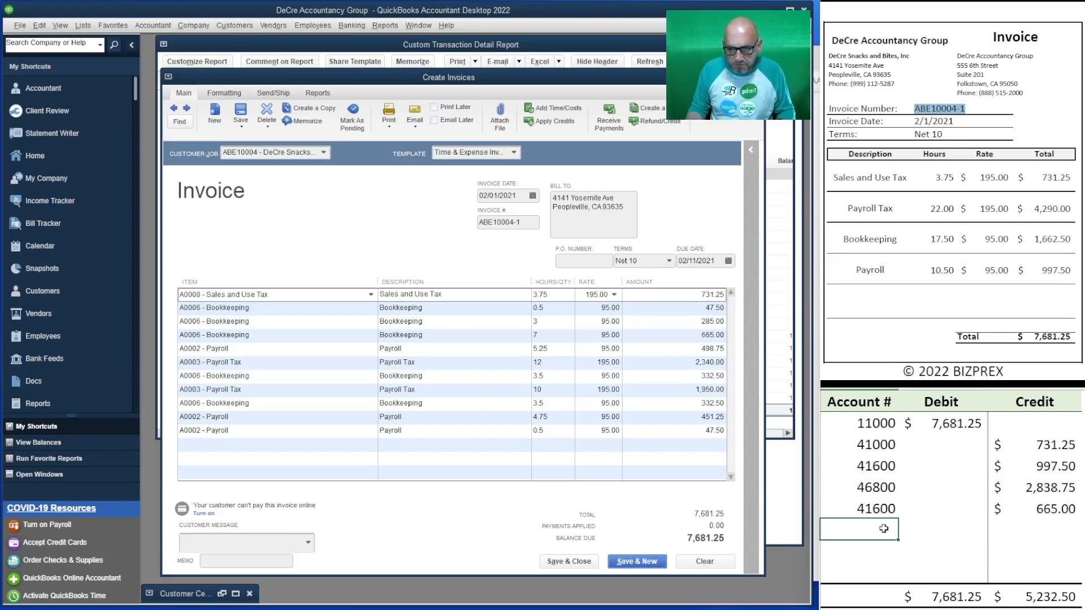
{"action": "type", "text": "46"}
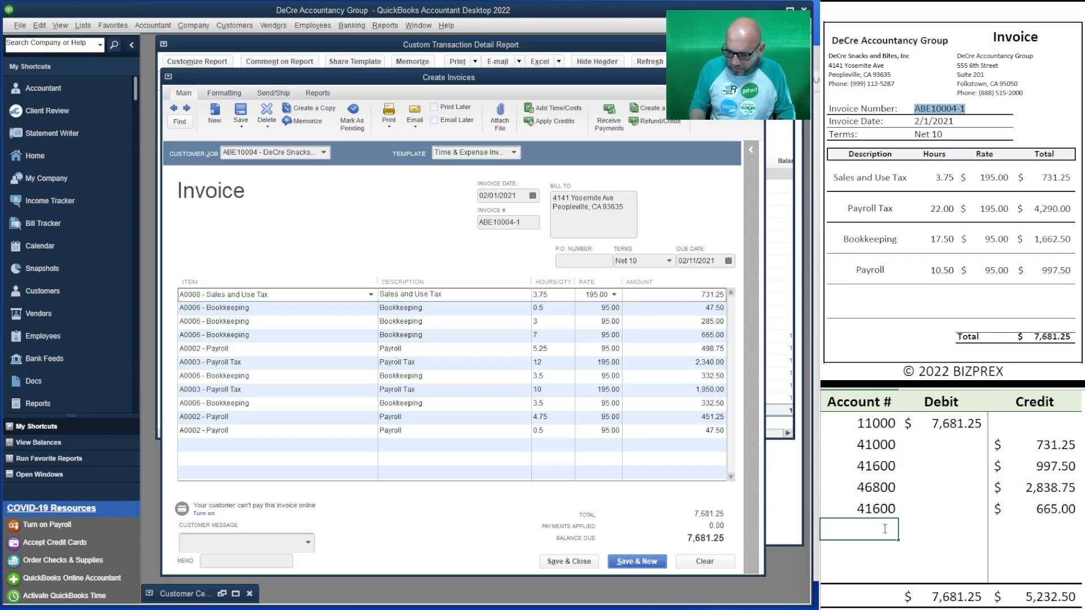
{"action": "type", "text": "800"}
{"action": "key", "text": "Tab"}
{"action": "key", "text": "Tab"}
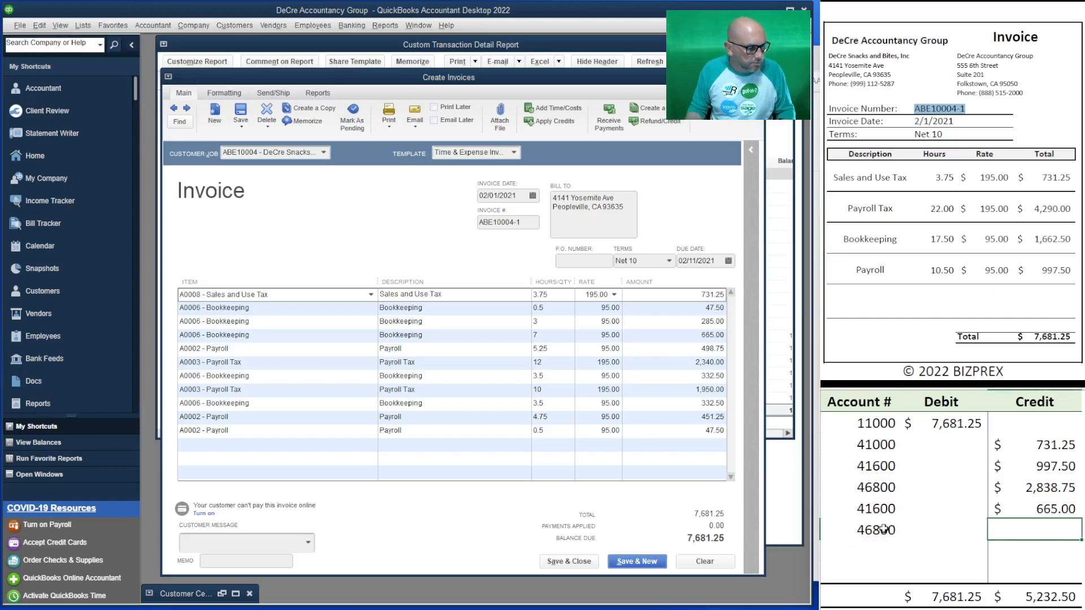
{"action": "type", "text": "=19"}
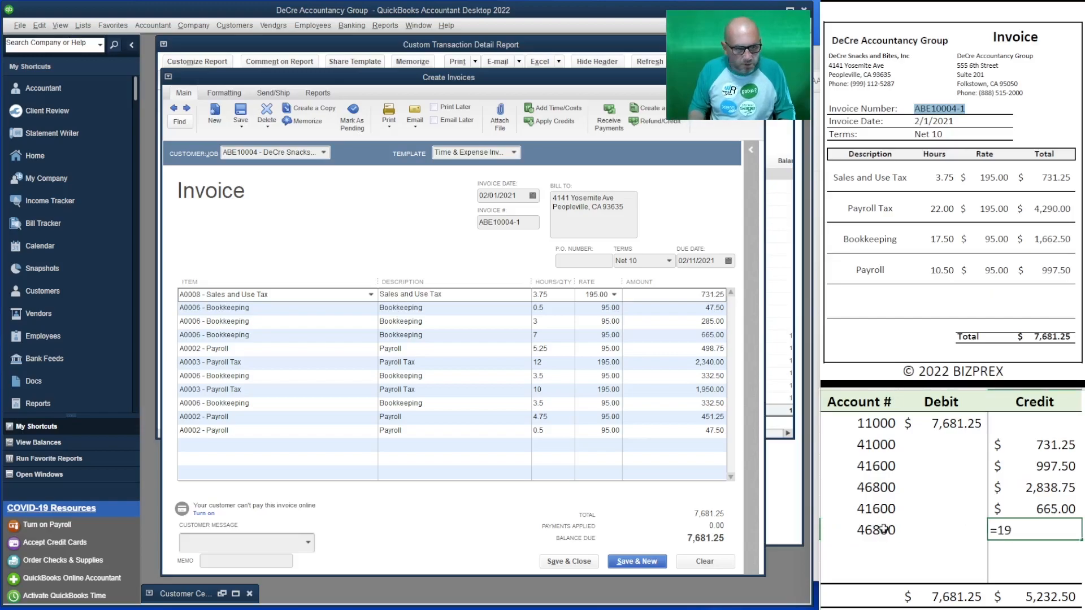
{"action": "type", "text": "50+"}
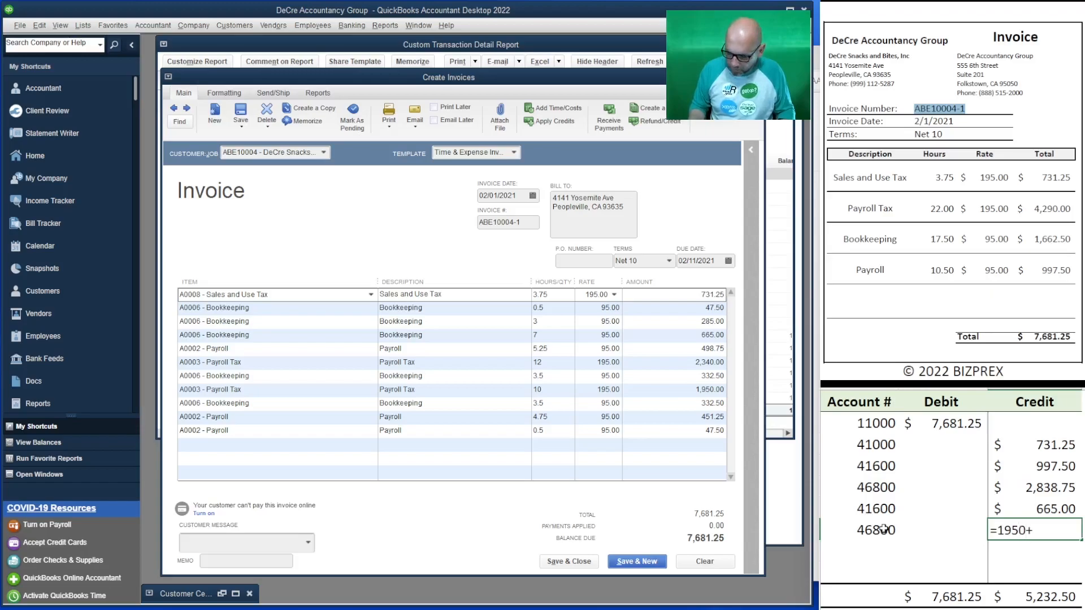
{"action": "type", "text": "451.25"}
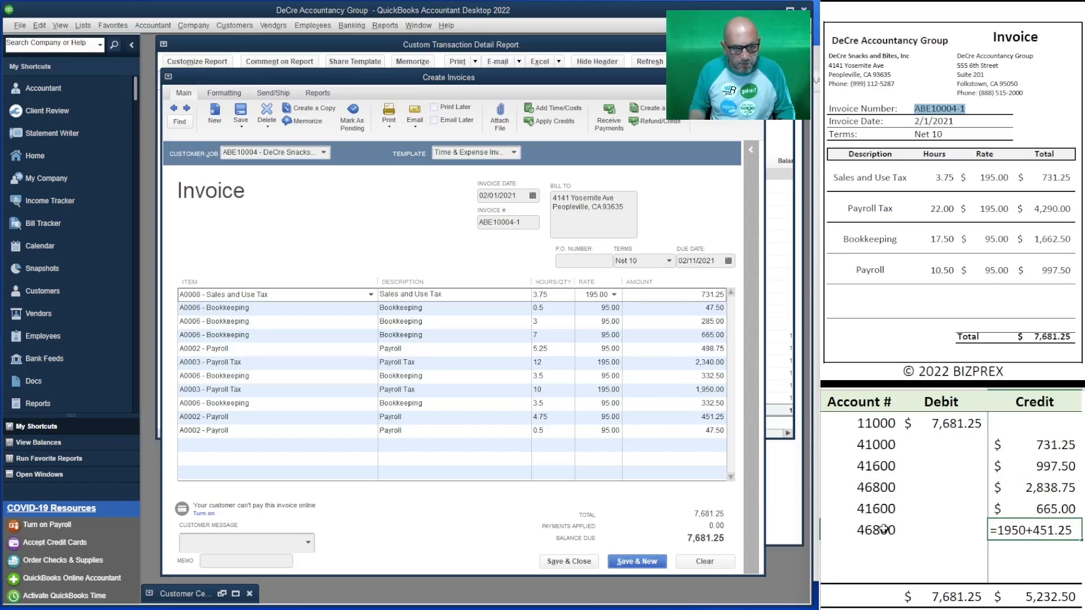
{"action": "type", "text": "+47.50"}
{"action": "key", "text": "Return"}
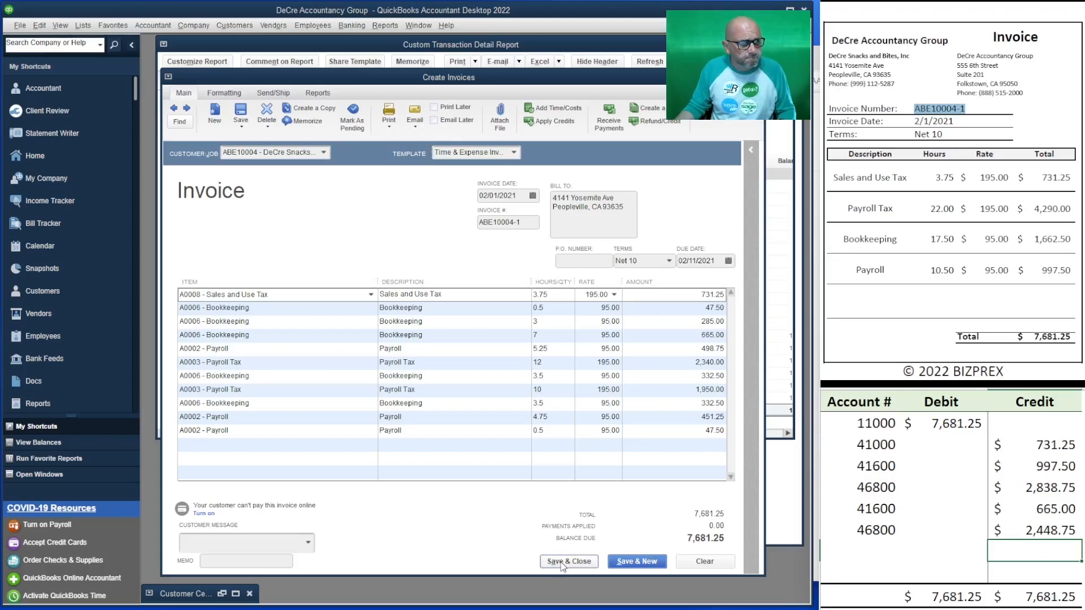
Save the DeCre Snacks and Bites invoice with its changed terms made permanent, start a new invoice, and show the Food-n-Snack Stand source invoice.
{"action": "left_click", "coordinate": [626, 563]}
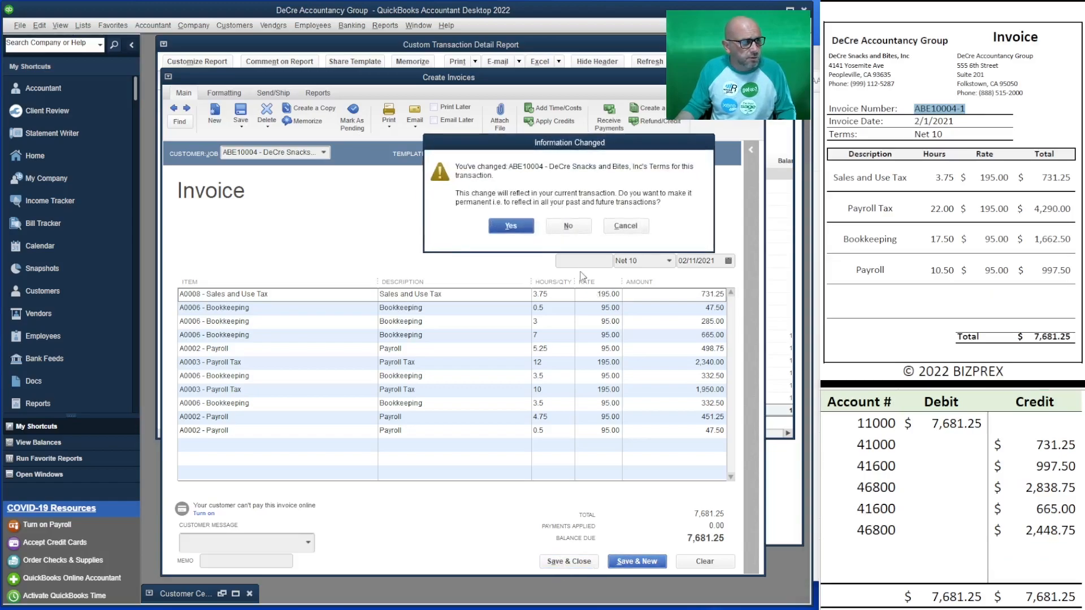
{"action": "left_click", "coordinate": [512, 231]}
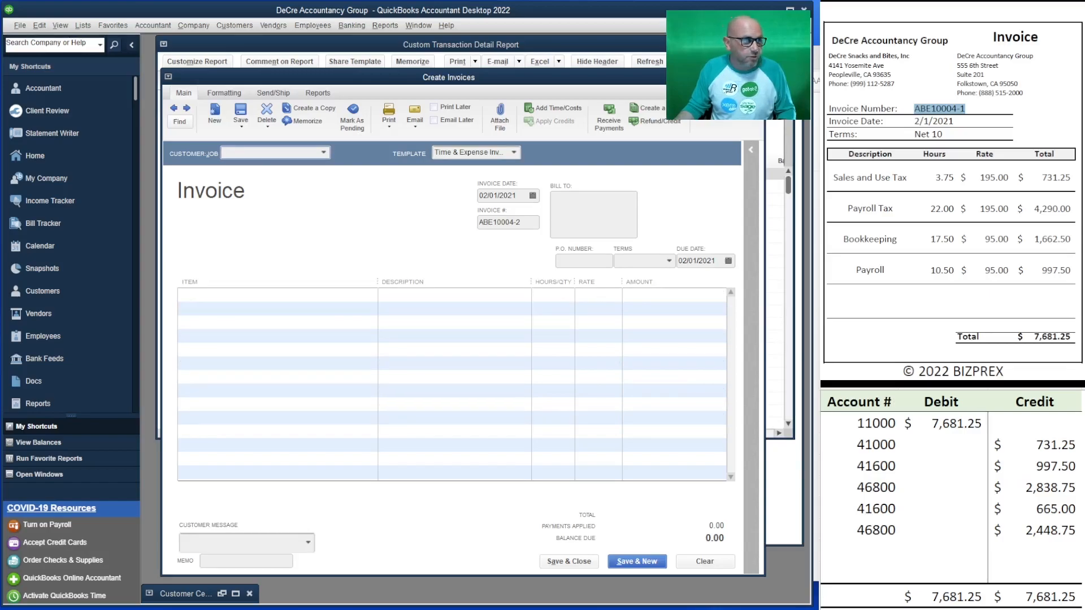
{"action": "left_click", "coordinate": [952, 192]}
{"action": "scroll", "coordinate": [952, 192], "scroll_direction": "down", "scroll_amount": 8}
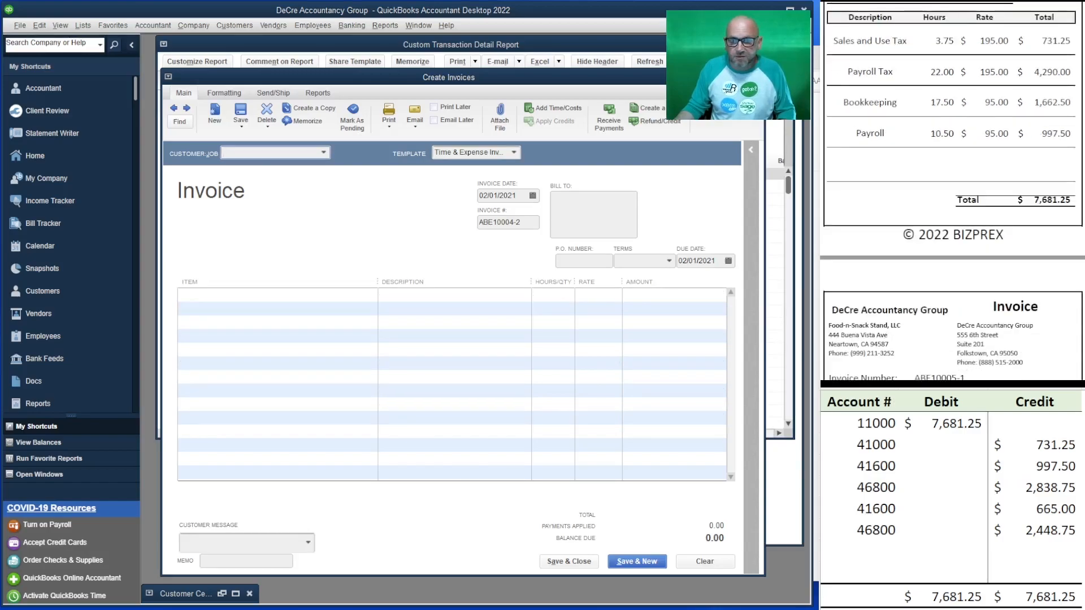
Choose Food-n-Snack Stand, LLC as the invoice customer and bring in all of its billable time entries.
{"action": "left_click", "coordinate": [323, 152]}
{"action": "left_click", "coordinate": [280, 249]}
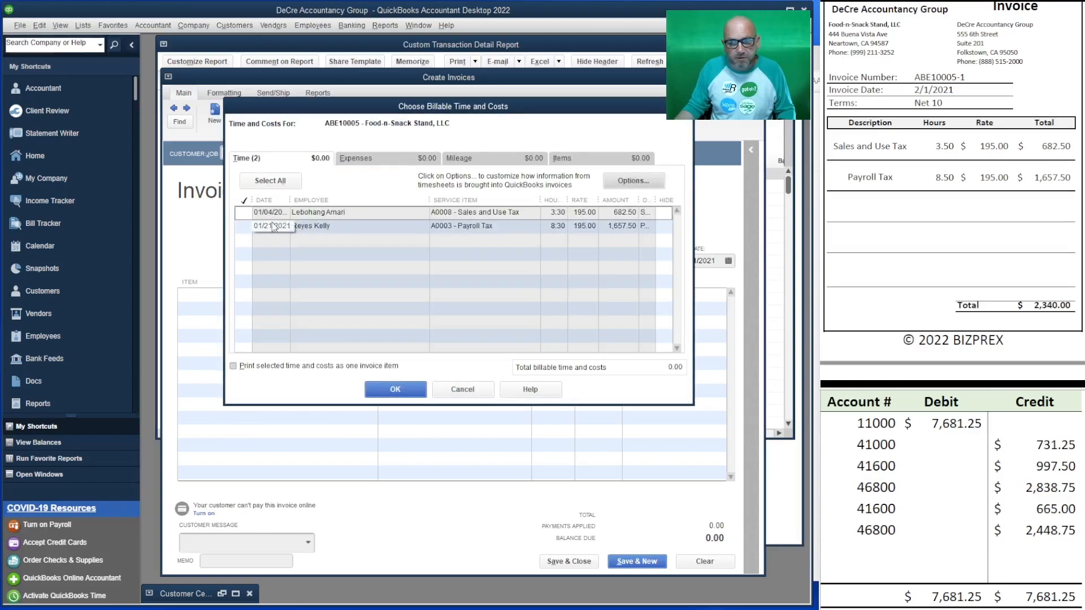
{"action": "left_click", "coordinate": [243, 202]}
{"action": "left_click", "coordinate": [270, 180]}
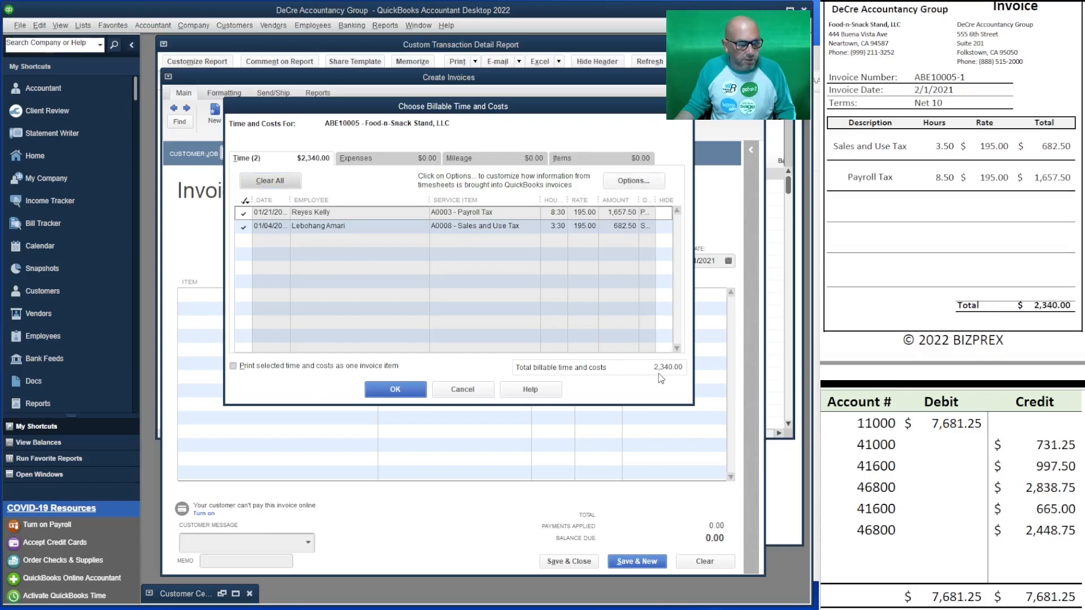
{"action": "left_click", "coordinate": [372, 391]}
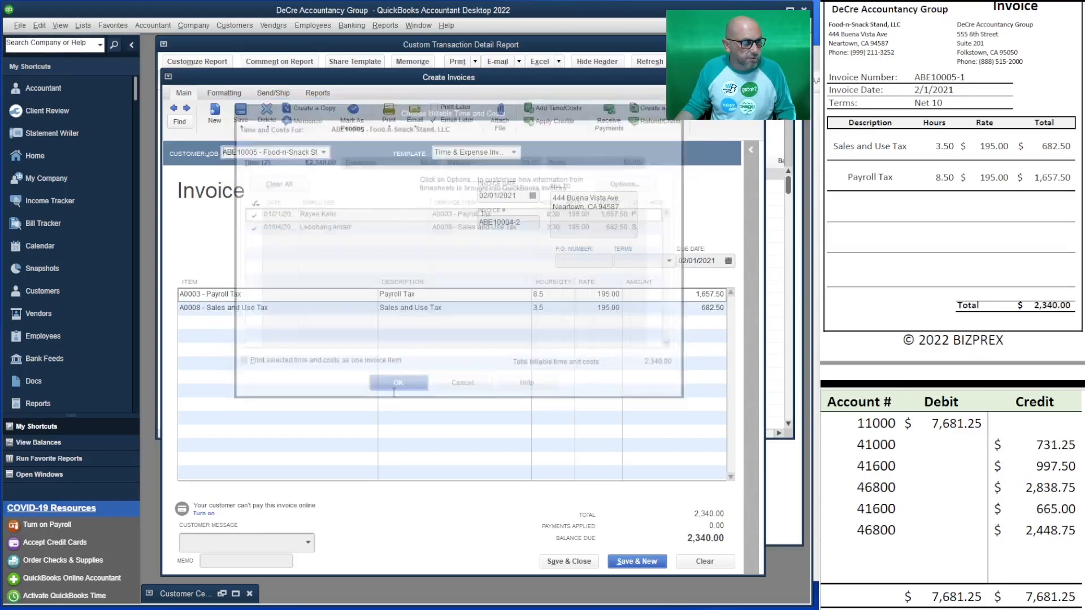
Turn off Email Later and replace the invoice number with the one copied from the Food-n-Snack Stand source invoice.
{"action": "left_click", "coordinate": [446, 123]}
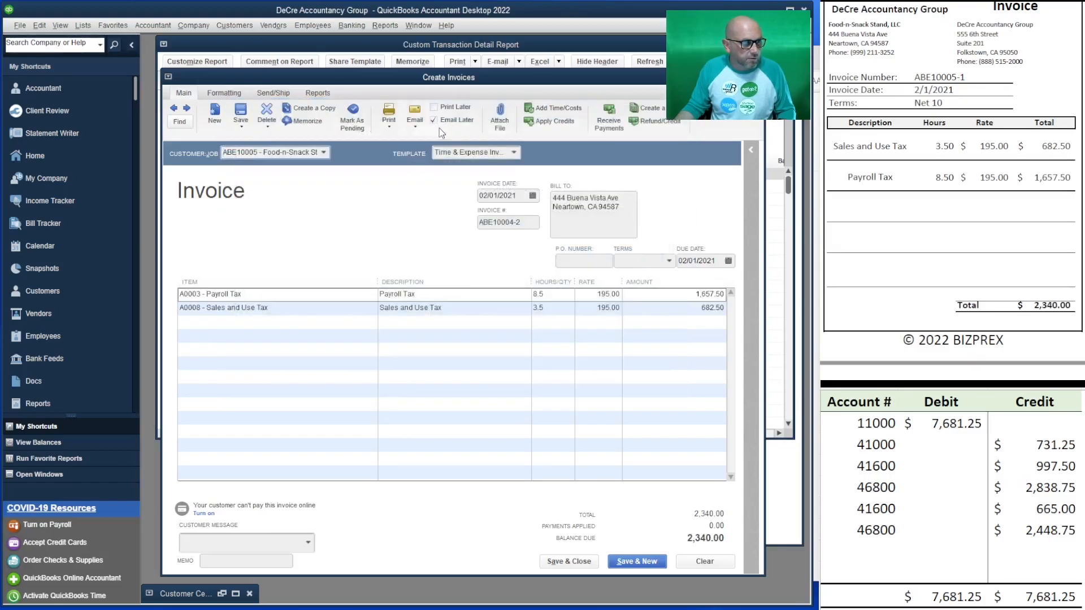
{"action": "left_click_drag", "start_coordinate": [968, 78], "coordinate": [893, 77]}
{"action": "key", "text": "ctrl+c"}
{"action": "double_click", "coordinate": [506, 222]}
{"action": "key", "text": "ctrl+v"}
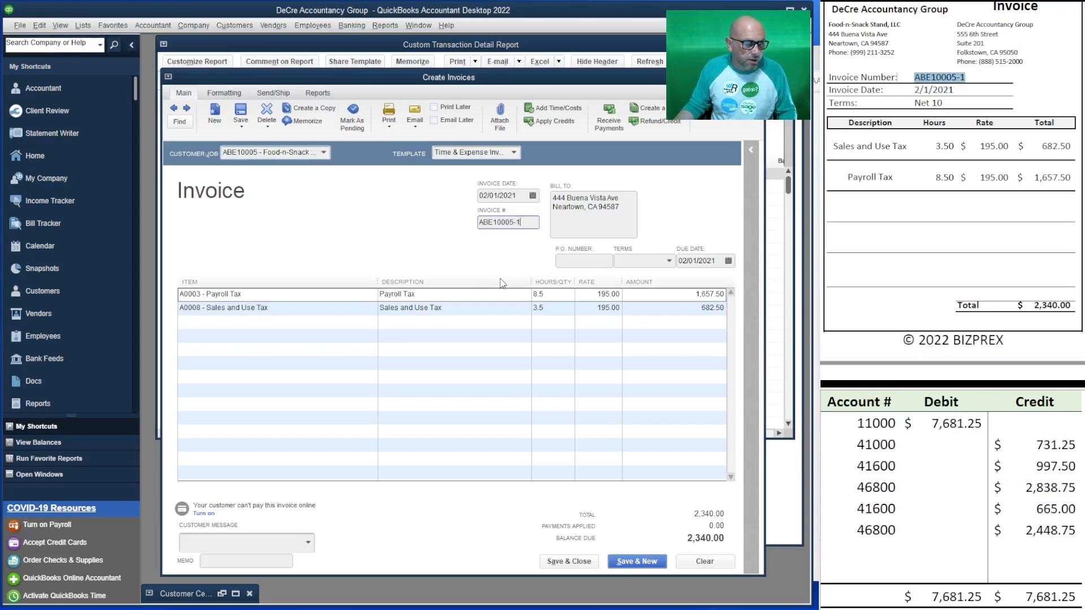
Clear the previous invoice's credit rows, debit amount and ledger account number from the debit and credit table.
{"action": "left_click", "coordinate": [966, 507]}
{"action": "mouse_move", "coordinate": [1068, 534]}
{"action": "left_mouse_down"}
{"action": "mouse_move", "coordinate": [957, 460]}
{"action": "mouse_move", "coordinate": [886, 446]}
{"action": "left_mouse_up"}
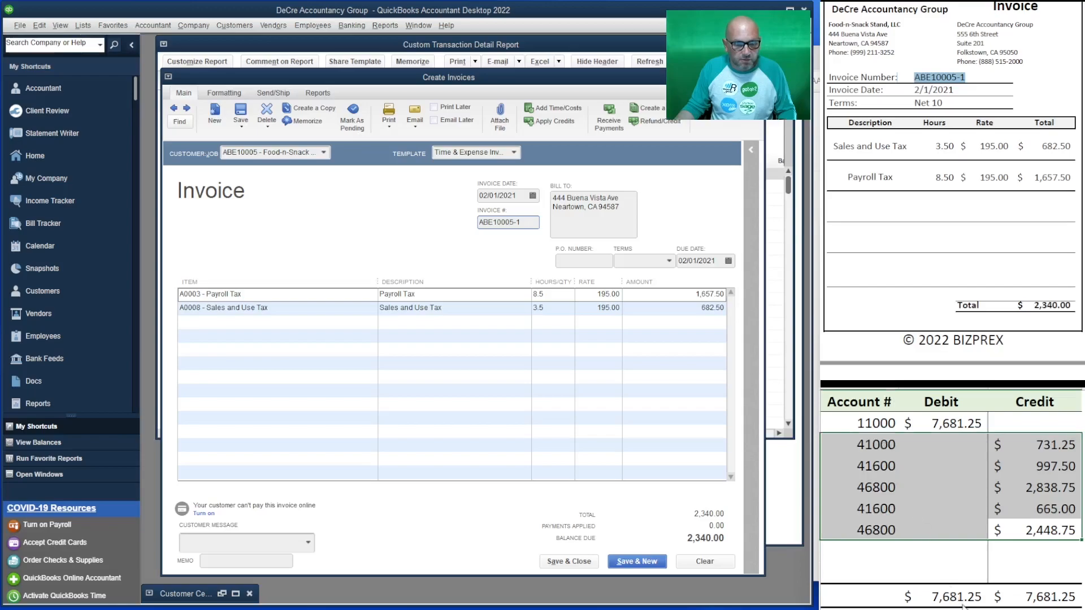
{"action": "key", "text": "Delete"}
{"action": "left_click", "coordinate": [932, 505]}
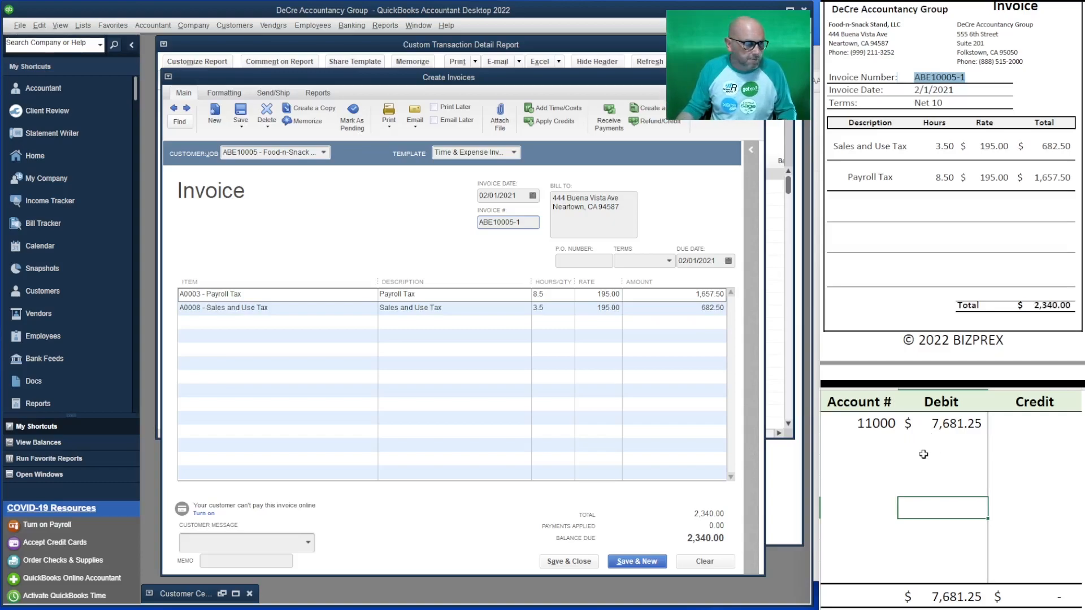
{"action": "left_click", "coordinate": [943, 426]}
{"action": "key", "text": "BackSpace"}
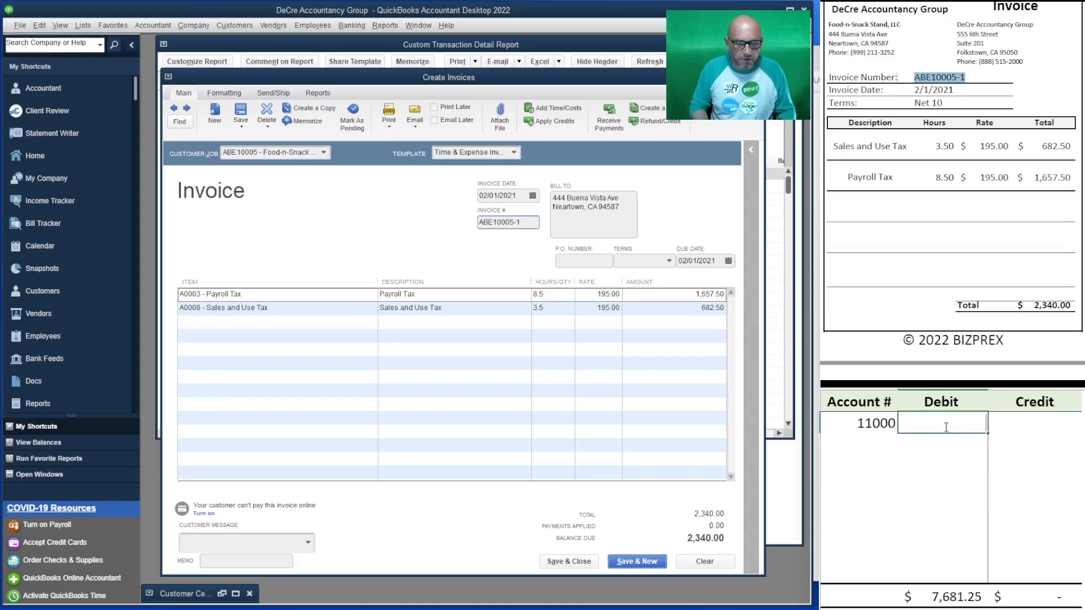
{"action": "key", "text": "Return"}
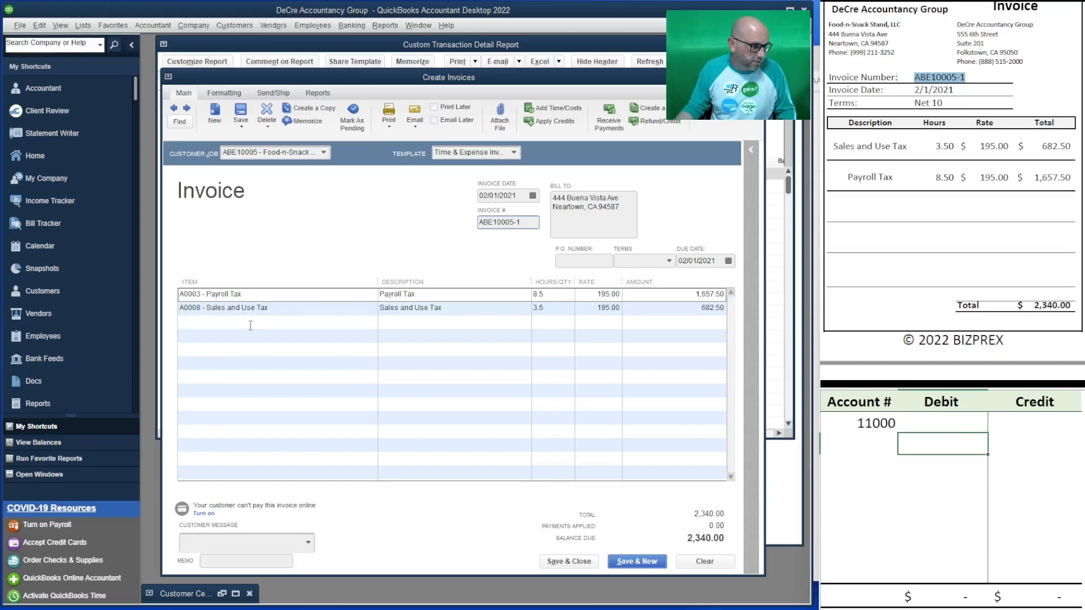
{"action": "left_click", "coordinate": [876, 428]}
{"action": "key", "text": "BackSpace"}
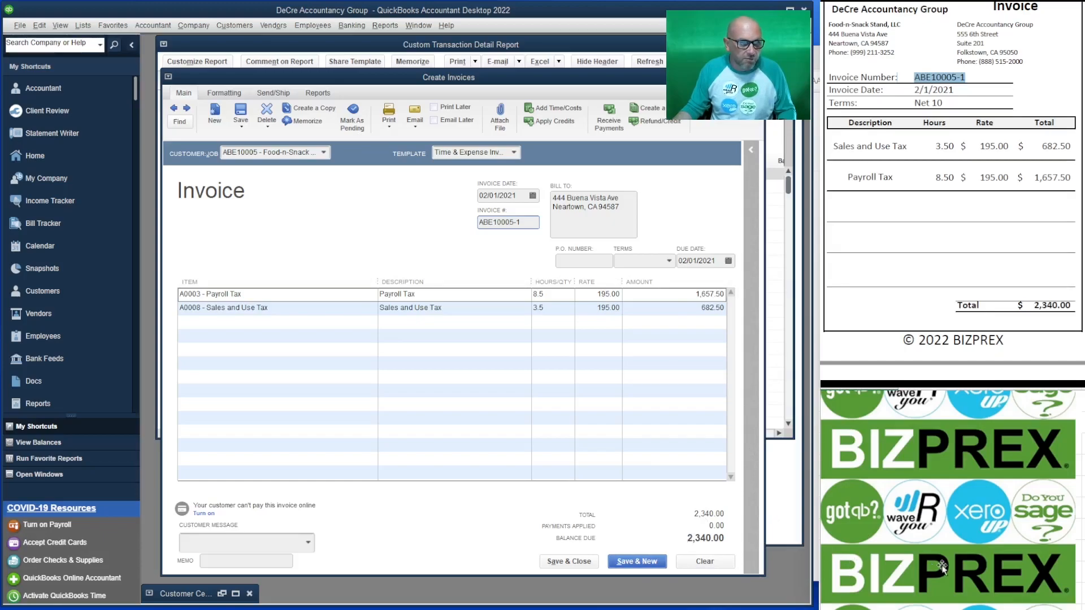
Enter ledger account 11000 in the first row of the table with a debit of 2340.
{"action": "left_click", "coordinate": [857, 420]}
{"action": "type", "text": "11000"}
{"action": "key", "text": "Return"}
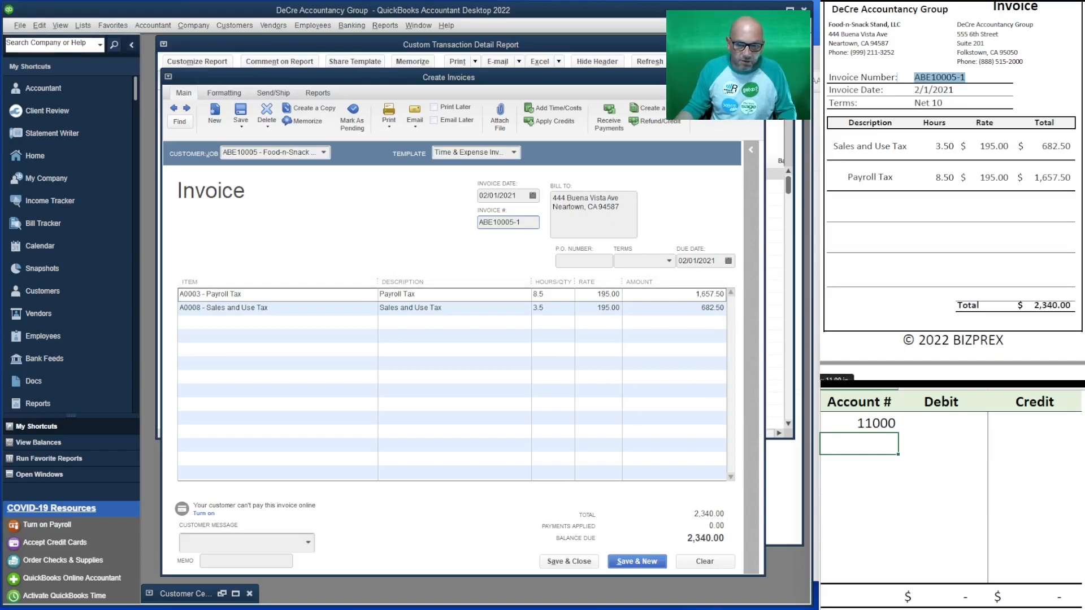
{"action": "key", "text": "Left"}
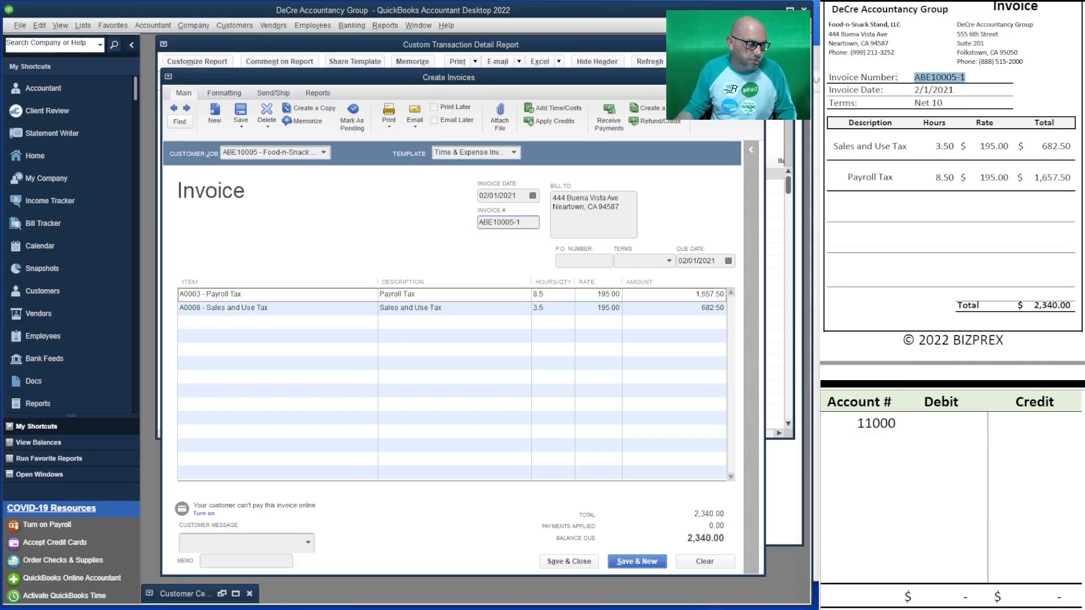
{"action": "left_click", "coordinate": [864, 424]}
{"action": "left_click", "coordinate": [960, 429]}
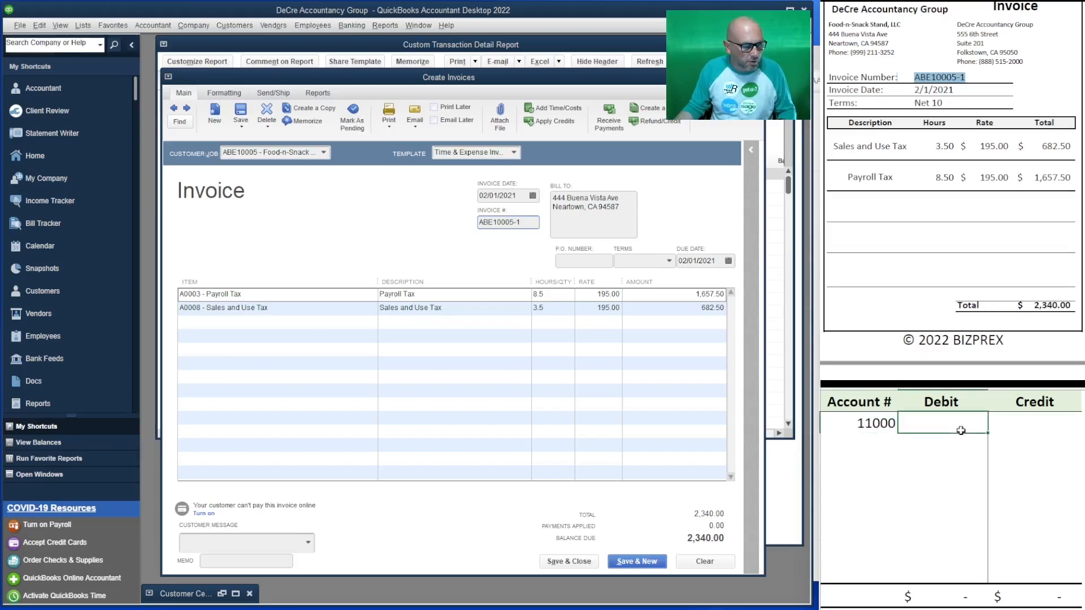
{"action": "type", "text": "2340"}
{"action": "key", "text": "Return"}
Add a row for ledger account 46800 with a credit of 1,657.50 for the payroll tax line.
{"action": "key", "text": "Left"}
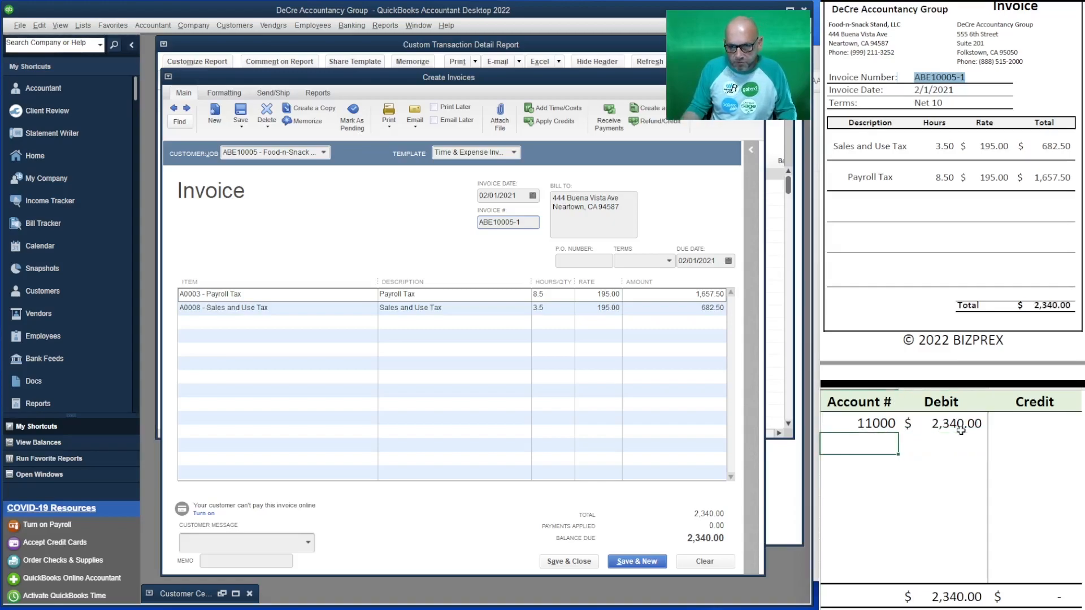
{"action": "type", "text": "46800"}
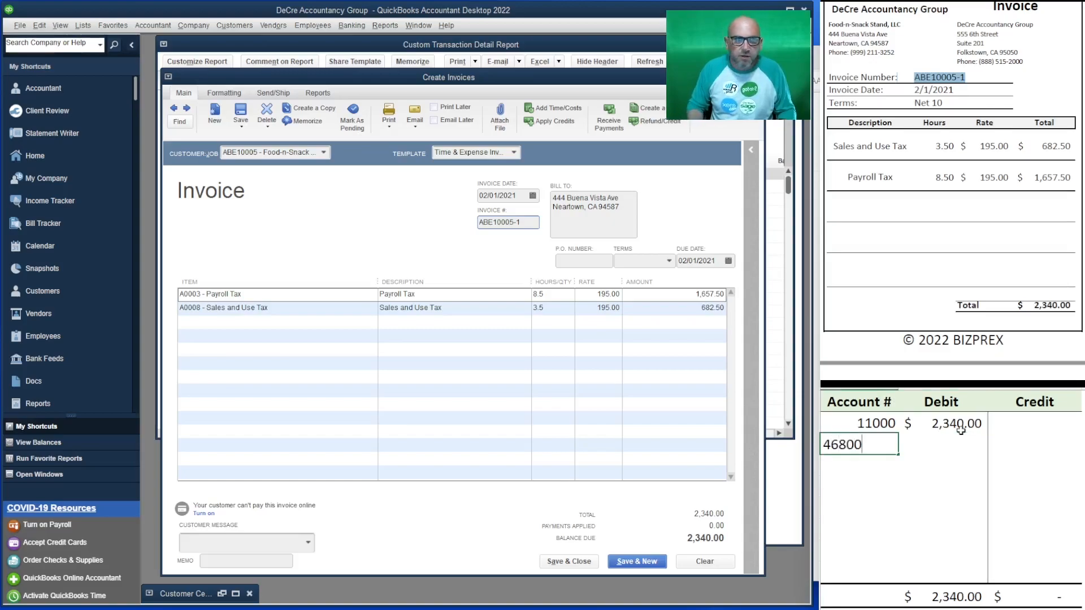
{"action": "key", "text": "Return"}
{"action": "key", "text": "Up"}
{"action": "key", "text": "Right"}
{"action": "key", "text": "Right"}
{"action": "type", "text": "1,657.50"}
{"action": "key", "text": "Return"}
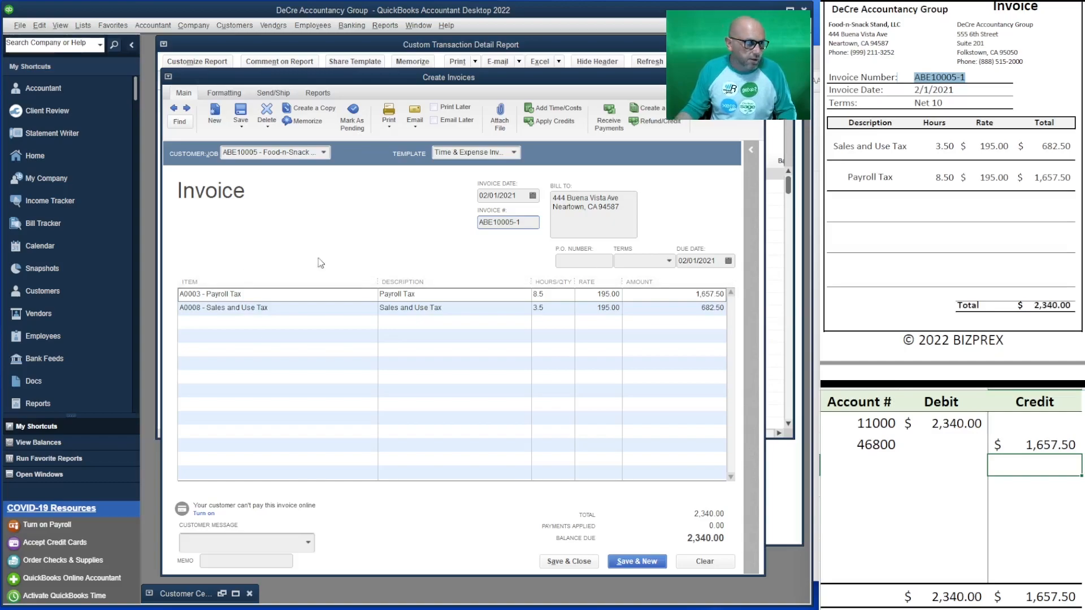
Add a row for ledger account 41000 with a credit of 682.50 for the sales and use tax line.
{"action": "left_click", "coordinate": [880, 462]}
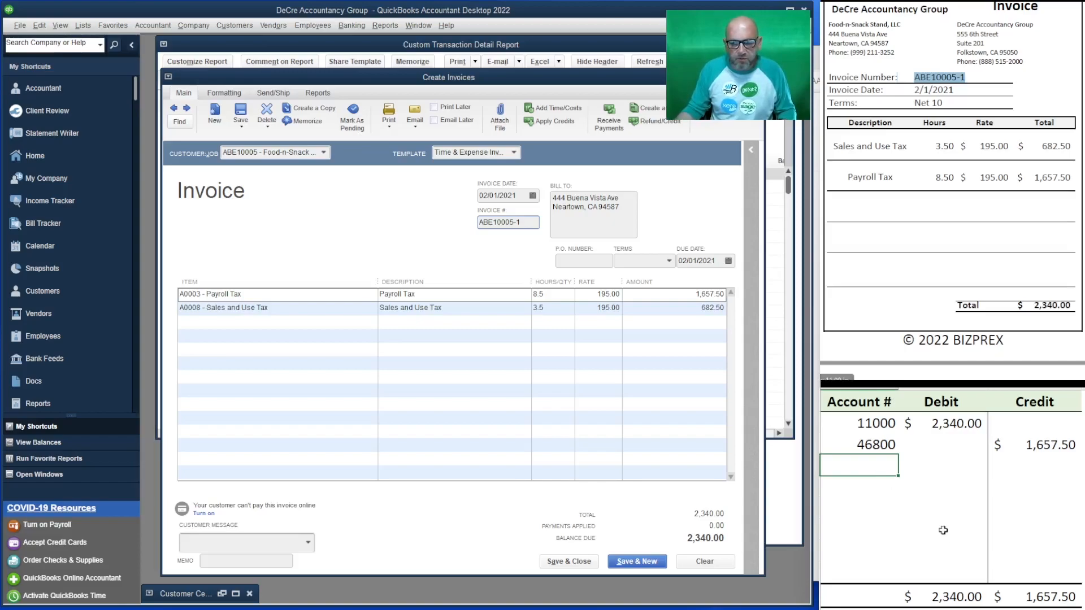
{"action": "type", "text": "41000"}
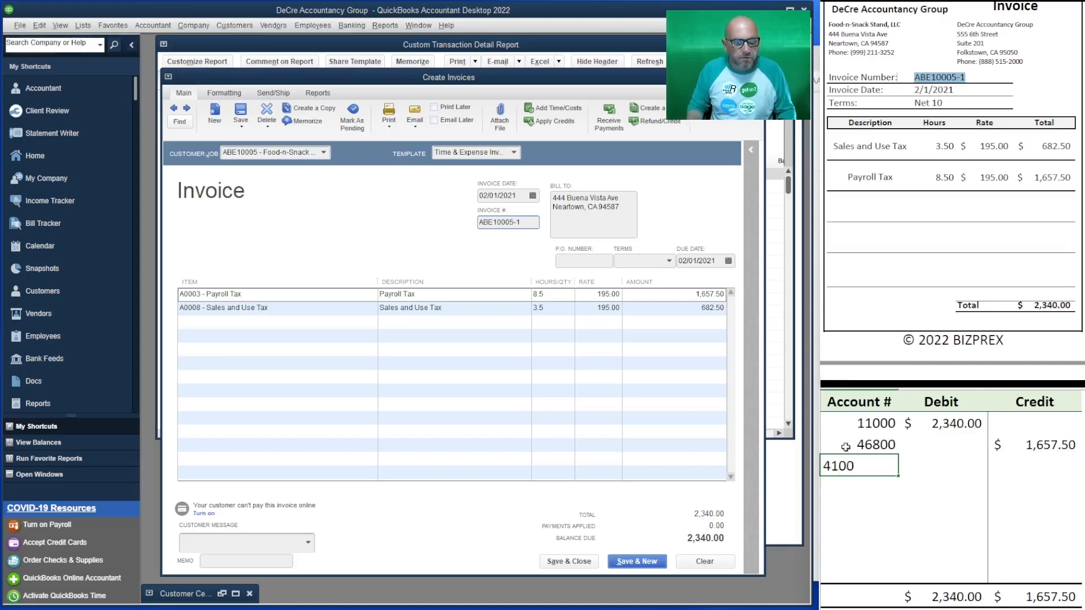
{"action": "key", "text": "Tab"}
{"action": "key", "text": "Tab"}
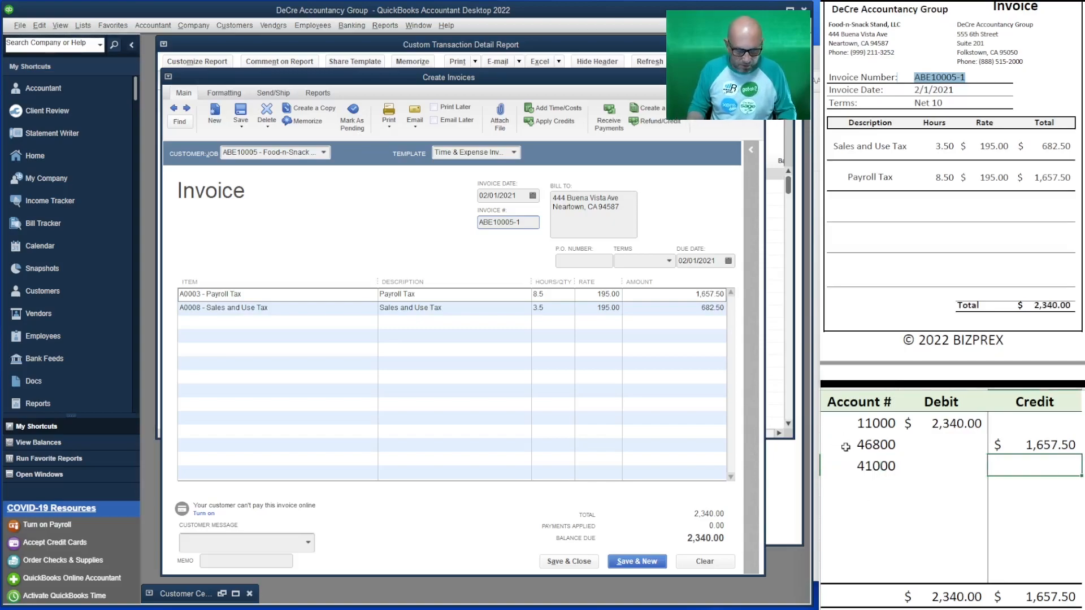
{"action": "type", "text": "682.50"}
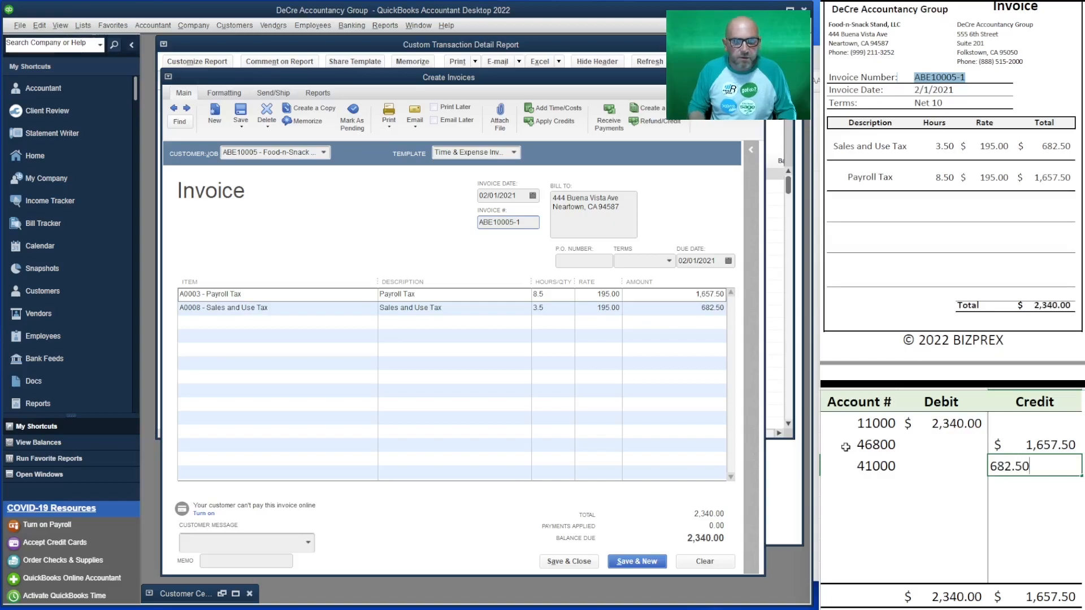
{"action": "key", "text": "Return"}
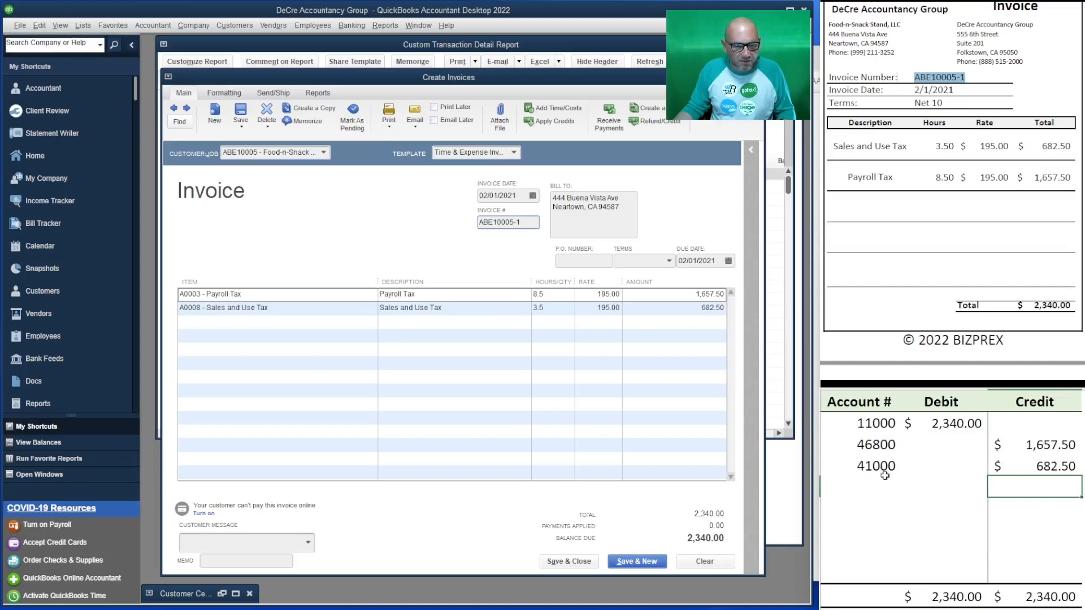
Save the Food-n-Snack Stand invoice, start a new one, and show the Clean Depot source invoice.
{"action": "left_click", "coordinate": [635, 563]}
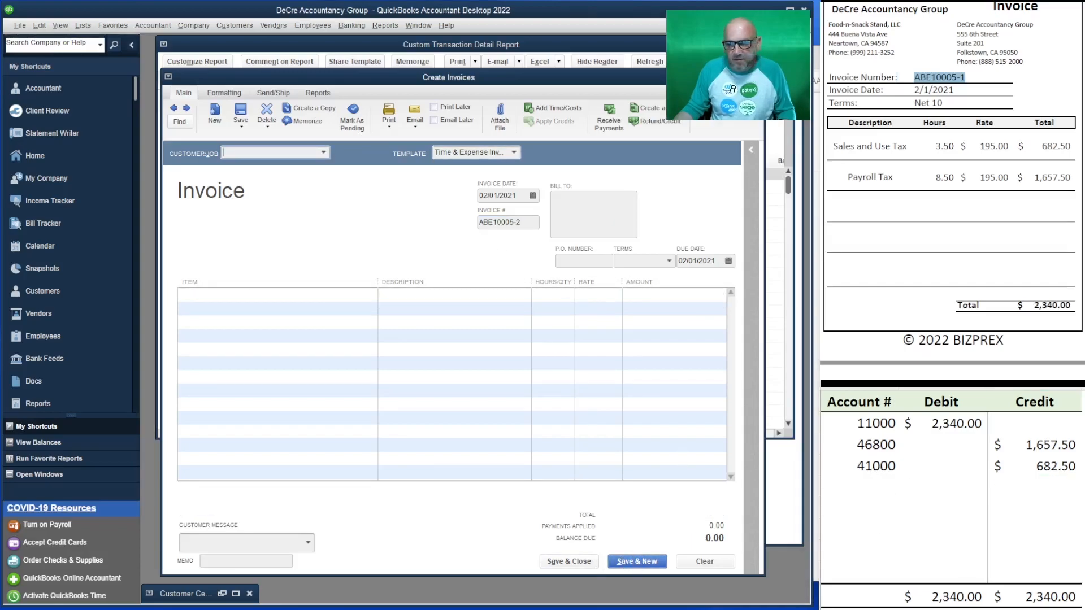
{"action": "scroll", "coordinate": [952, 192], "scroll_direction": "down", "scroll_amount": 6}
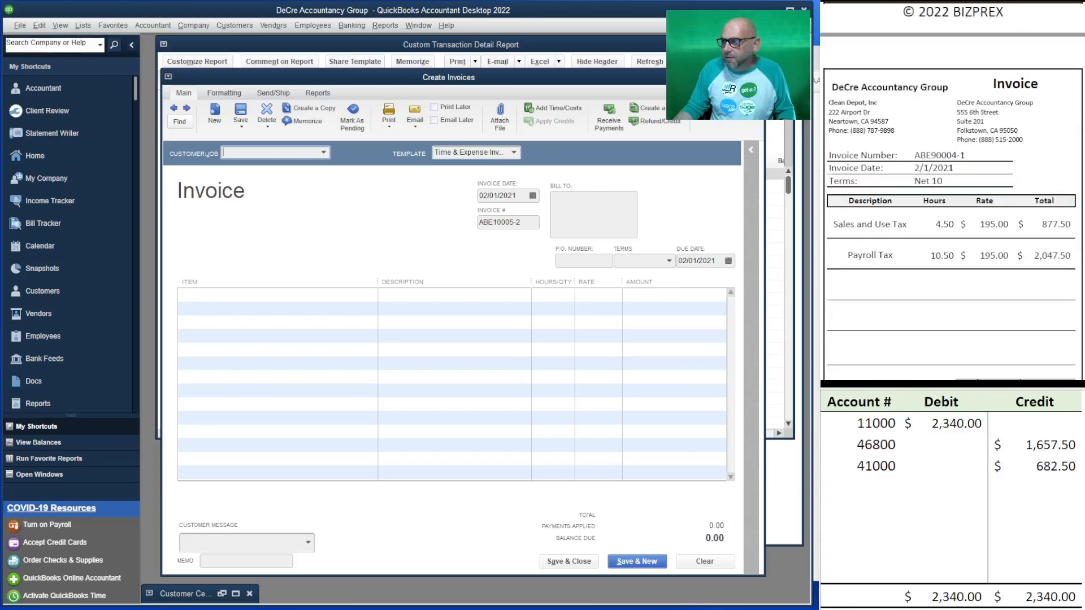
{"action": "scroll", "coordinate": [952, 193], "scroll_direction": "down", "scroll_amount": 1}
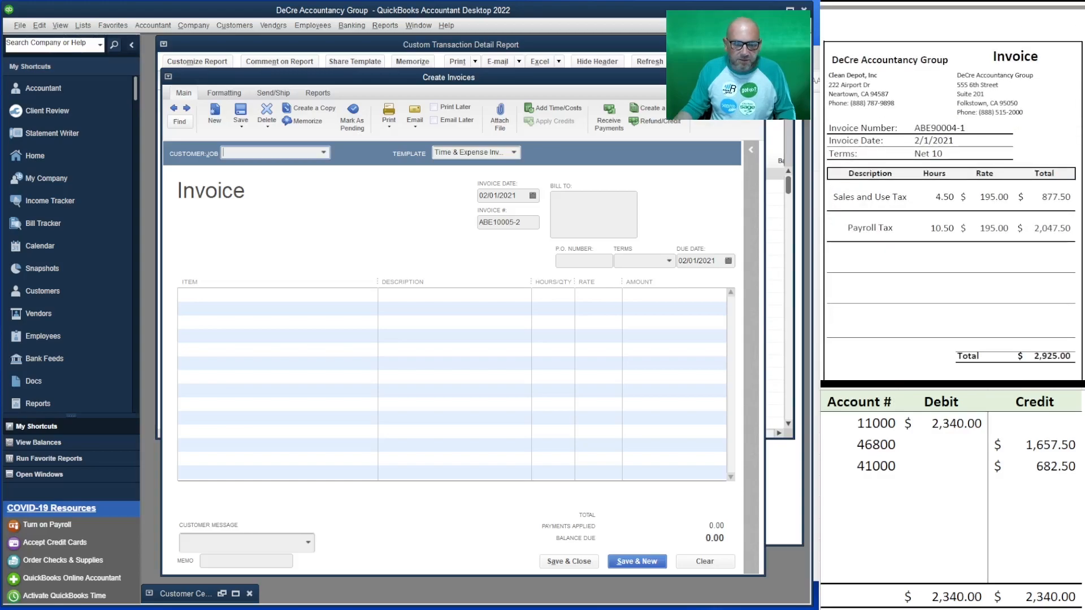
Clear all previous debit and credit amounts from the table while keeping the ledger accounts.
{"action": "left_click_drag", "start_coordinate": [1042, 466], "coordinate": [958, 427]}
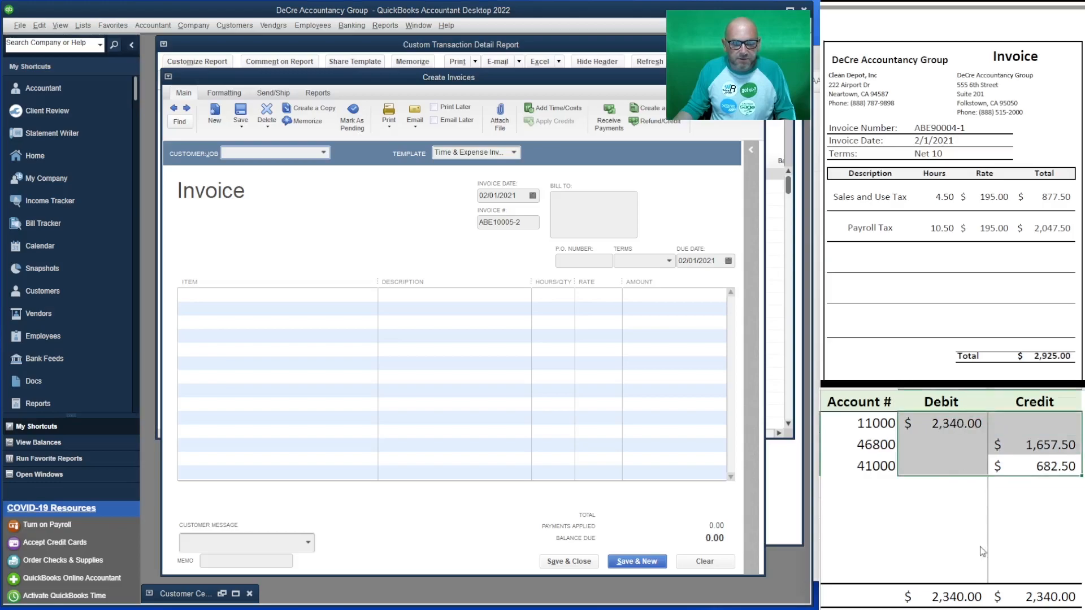
{"action": "key", "text": "Delete"}
{"action": "left_click", "coordinate": [863, 474]}
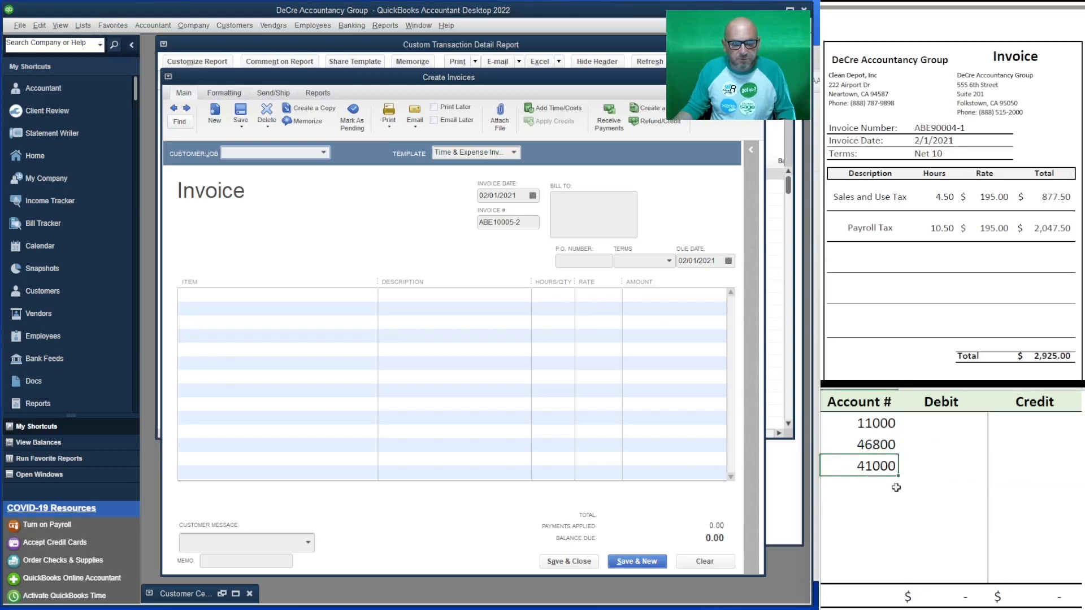
Add ledger accounts 49400, 42700 and 41600 in the rows below 41000.
{"action": "left_click", "coordinate": [895, 489]}
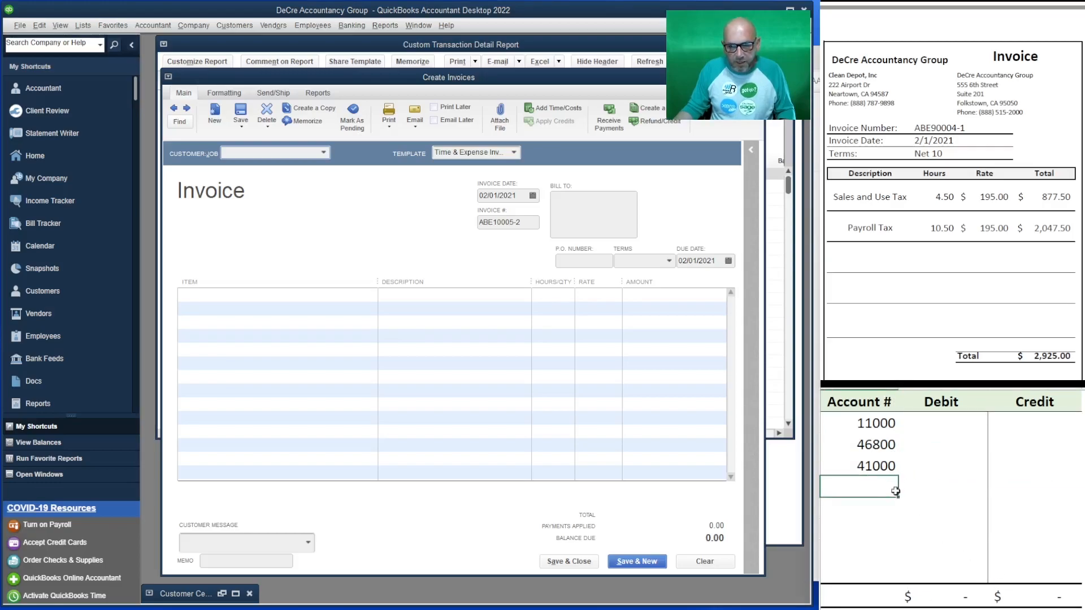
{"action": "type", "text": "49"}
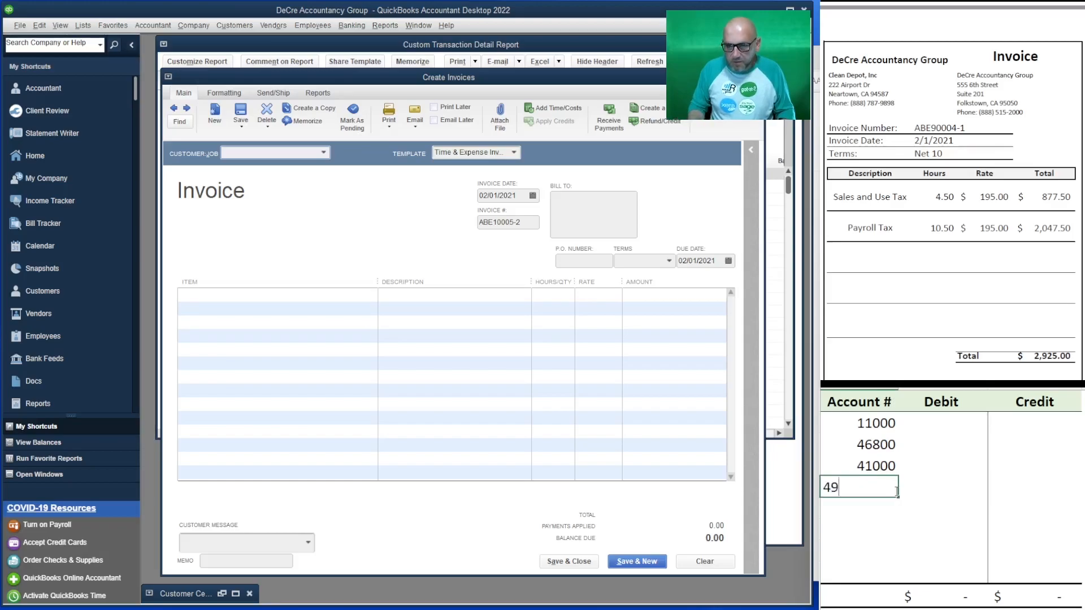
{"action": "type", "text": "400"}
{"action": "key", "text": "Return"}
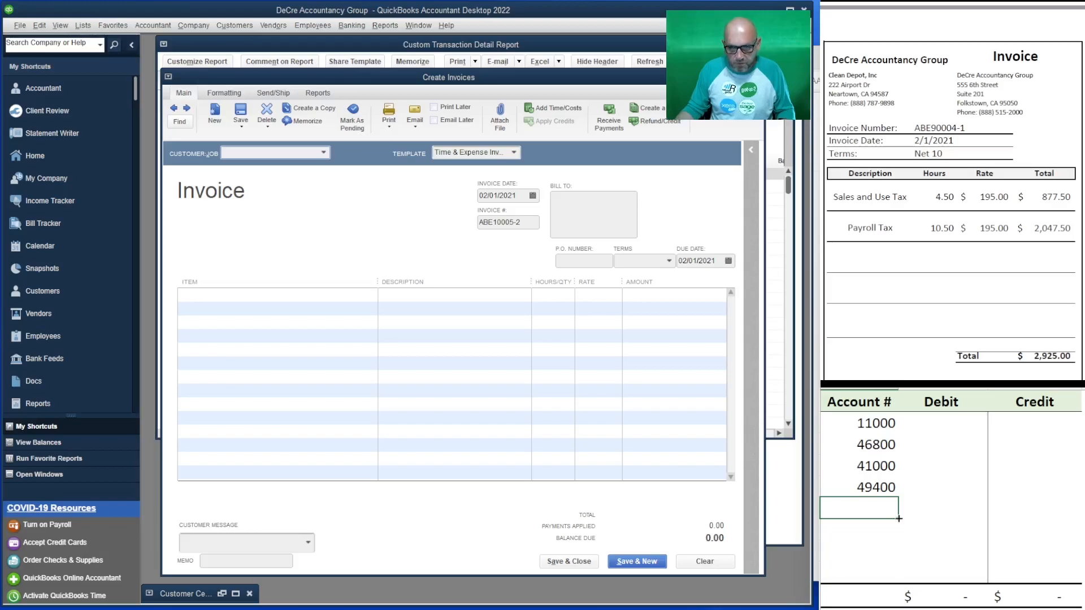
{"action": "type", "text": "2700"}
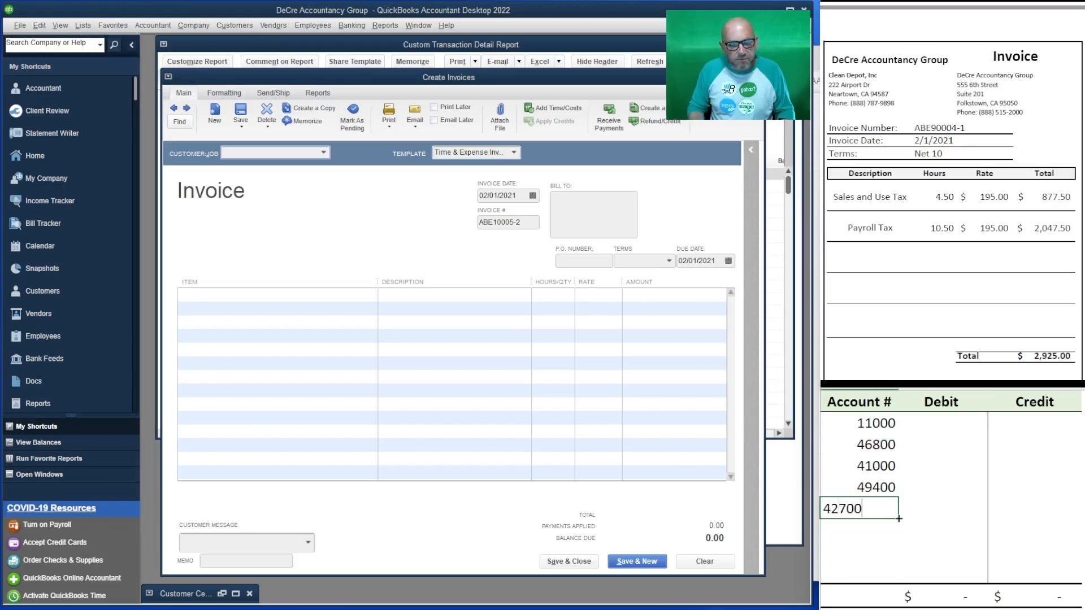
{"action": "key", "text": "Return"}
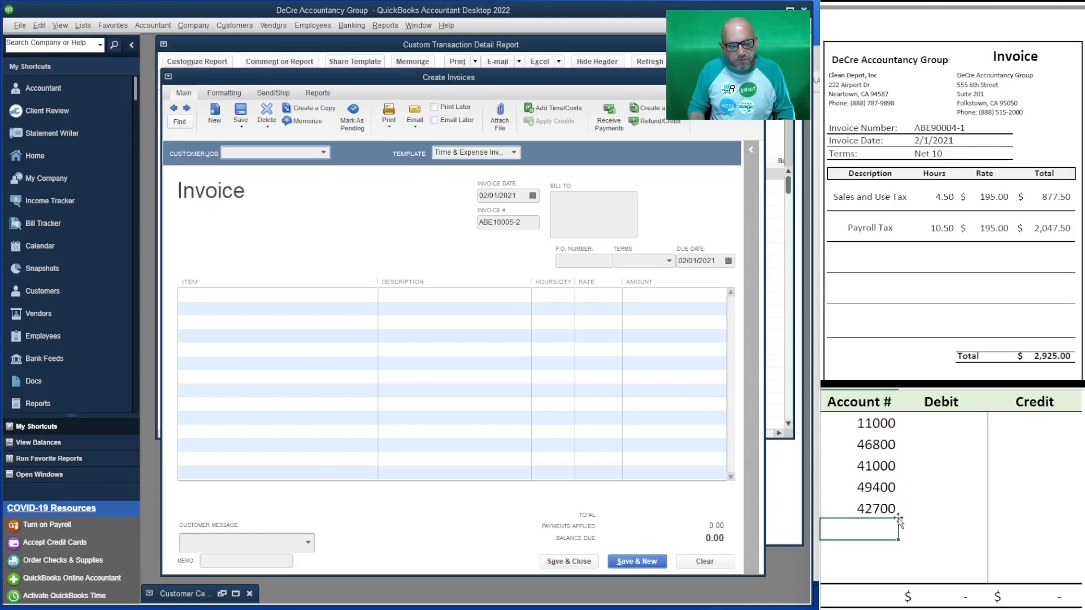
{"action": "type", "text": "41600"}
{"action": "key", "text": "Tab"}
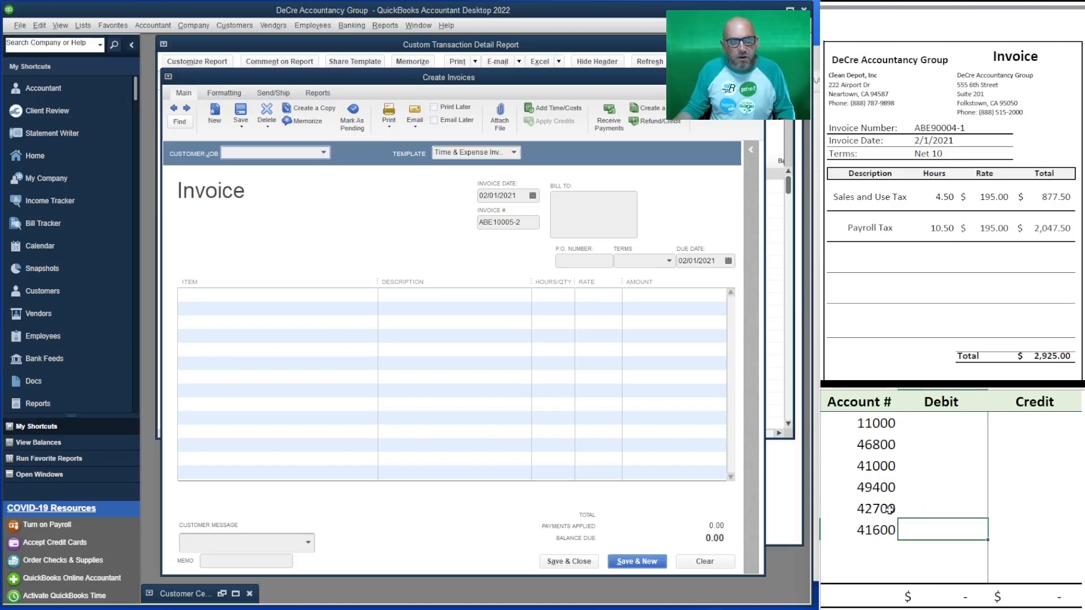
{"action": "left_click_drag", "start_coordinate": [874, 454], "coordinate": [871, 528]}
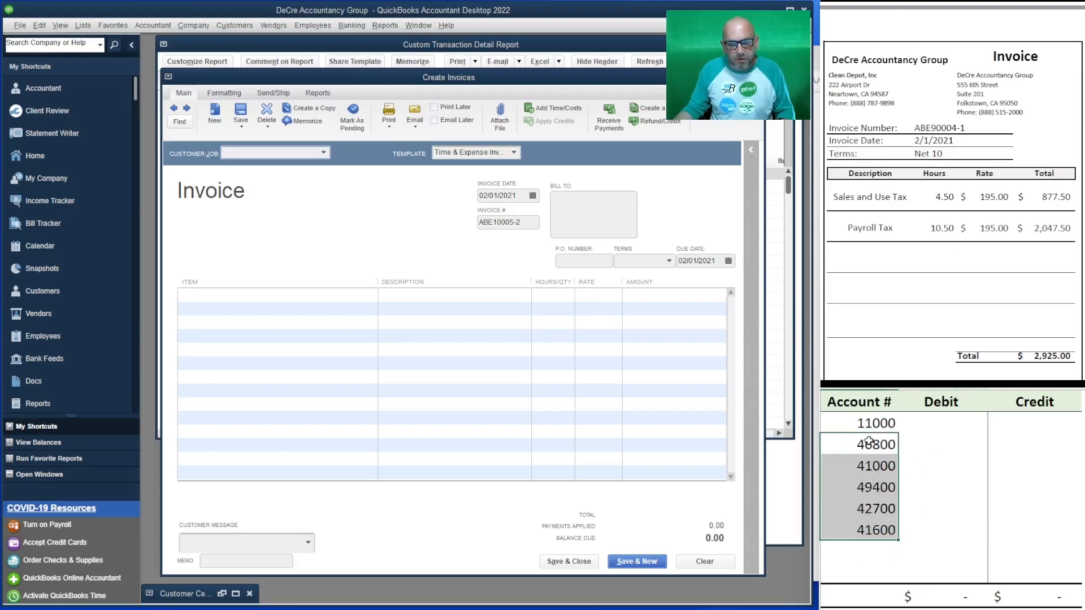
{"action": "left_click", "coordinate": [868, 421]}
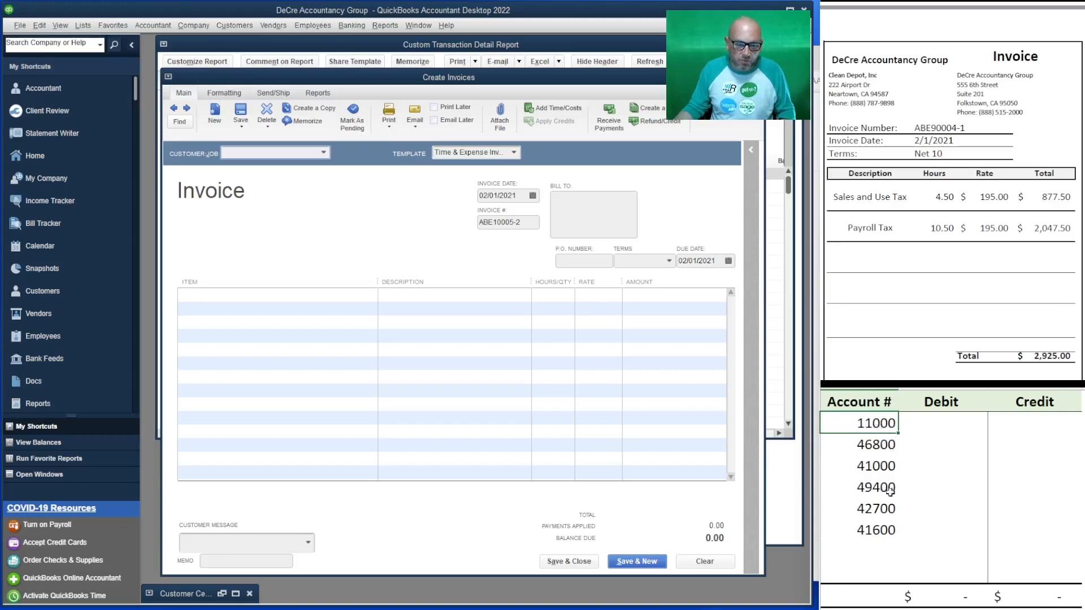
{"action": "left_click_drag", "start_coordinate": [879, 530], "coordinate": [877, 445]}
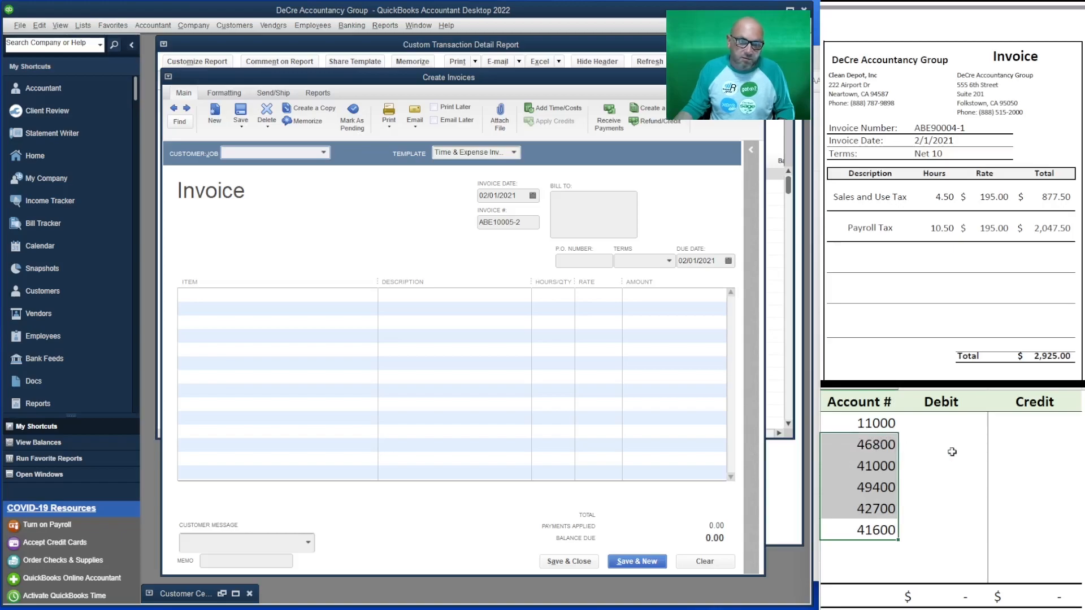
Mark the credit side of ledger accounts 46800 through 41600 and the debit side of 11000 with an x.
{"action": "left_click", "coordinate": [1030, 447]}
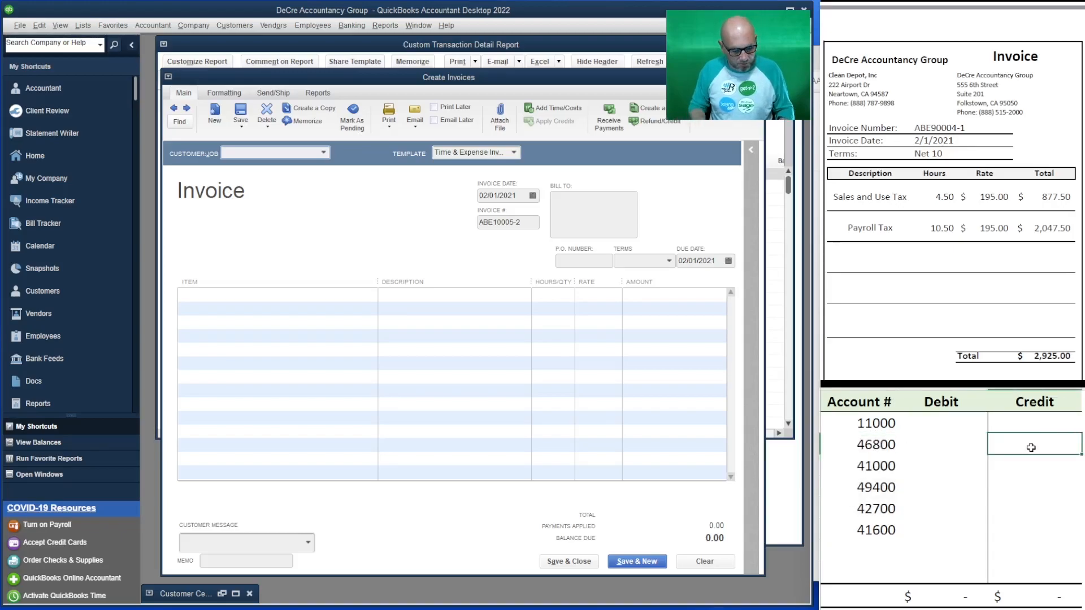
{"action": "type", "text": "x x x x x"}
{"action": "key", "text": "Left"}
{"action": "key", "text": "Up"}
{"action": "key", "text": "Up"}
{"action": "key", "text": "Up"}
{"action": "key", "text": "Up"}
{"action": "key", "text": "Up"}
{"action": "type", "text": "x"}
{"action": "key", "text": "Return"}
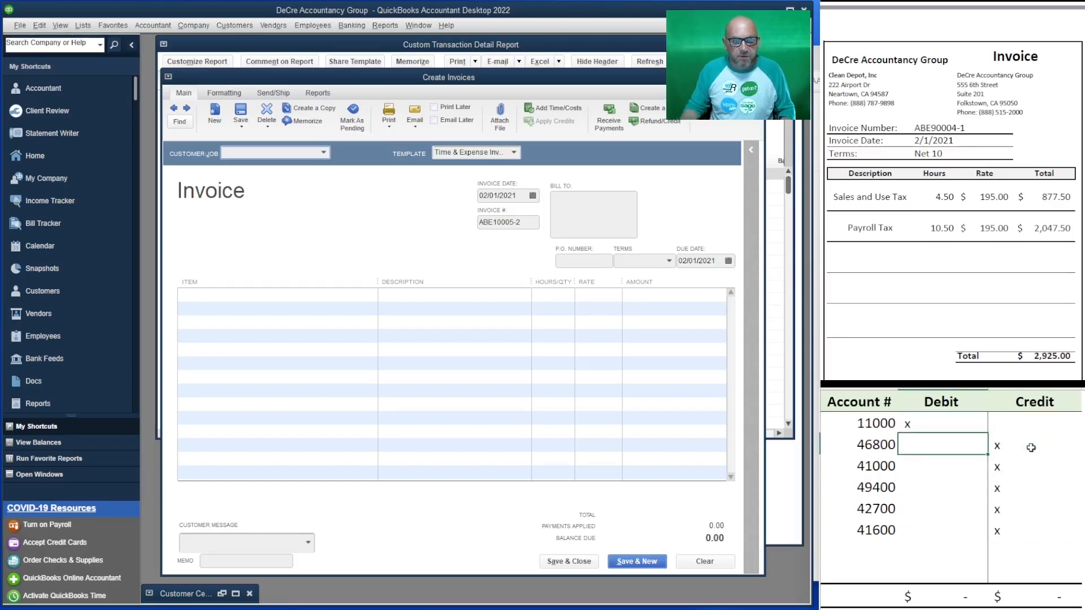
{"action": "left_click_drag", "start_coordinate": [1017, 526], "coordinate": [939, 425]}
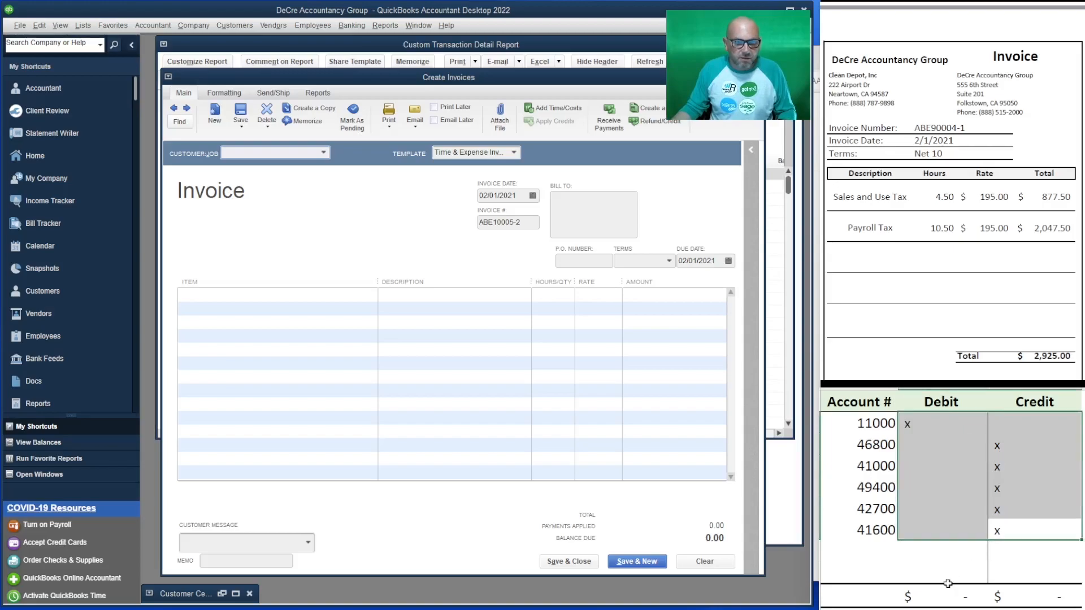
Choose Clean Depot, Inc as the invoice's customer and bring in all of its billable time entries.
{"action": "left_click", "coordinate": [280, 333]}
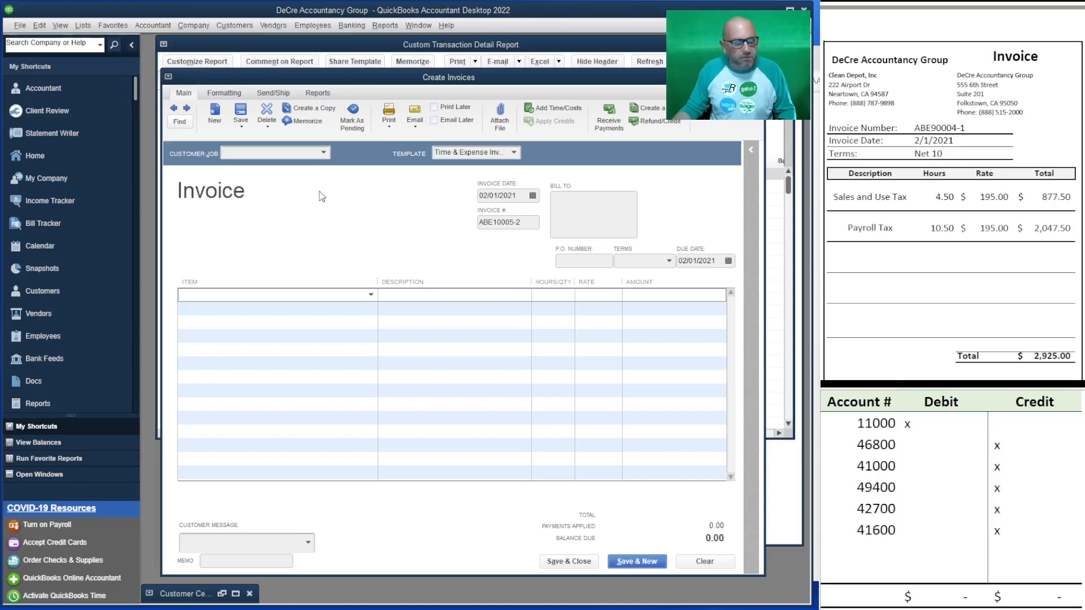
{"action": "left_click", "coordinate": [323, 152]}
{"action": "left_click", "coordinate": [288, 264]}
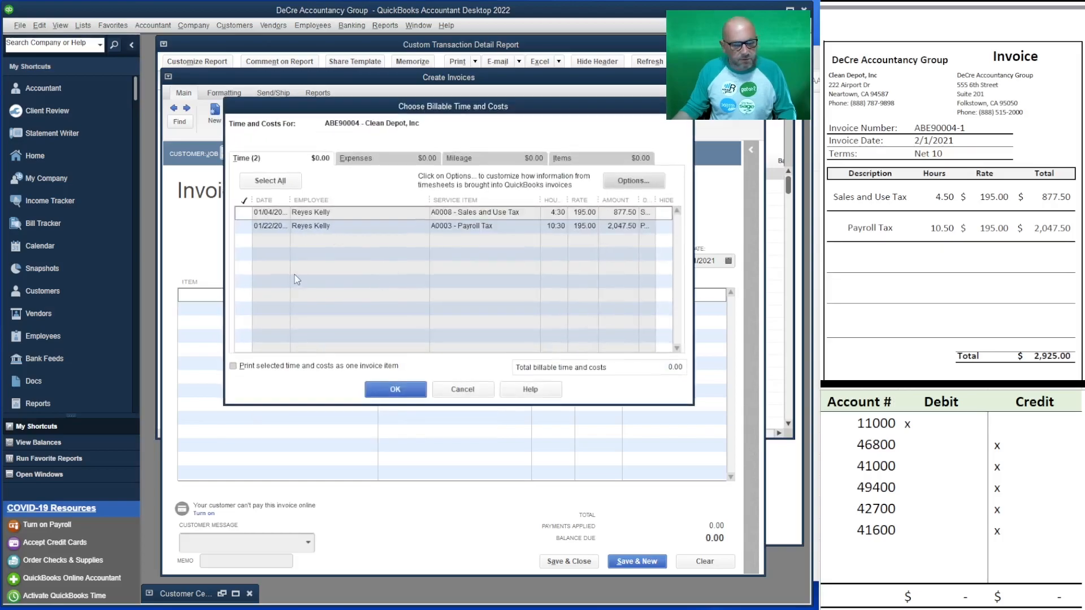
{"action": "left_click", "coordinate": [259, 180]}
{"action": "left_click", "coordinate": [407, 397]}
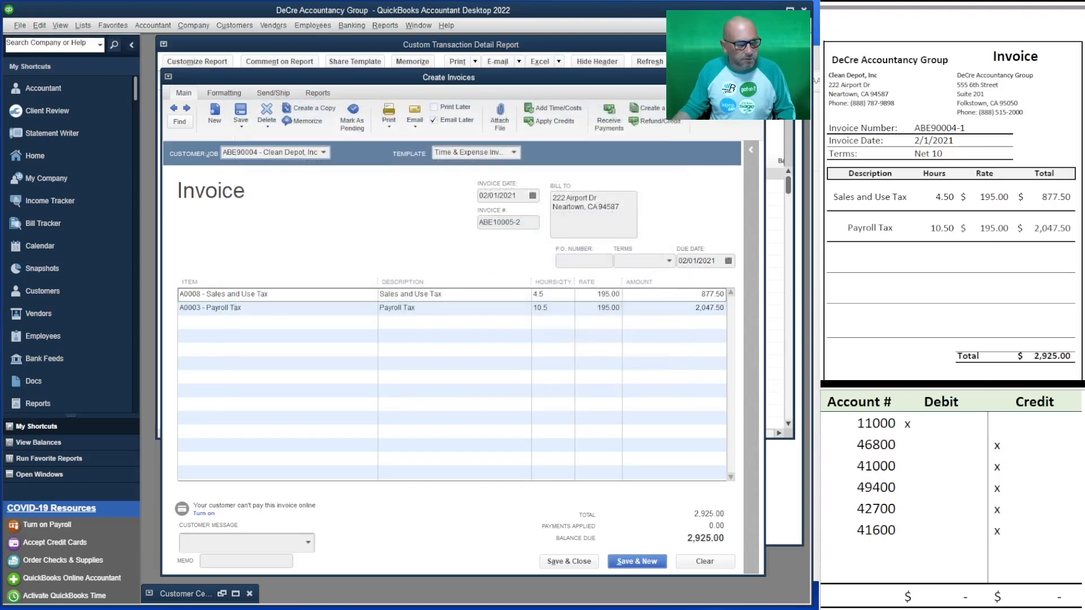
Copy the invoice number from the Clean Depot source document into the invoice and set the terms to Net 10.
{"action": "left_click_drag", "start_coordinate": [966, 130], "coordinate": [899, 130]}
{"action": "key", "text": "ctrl+c"}
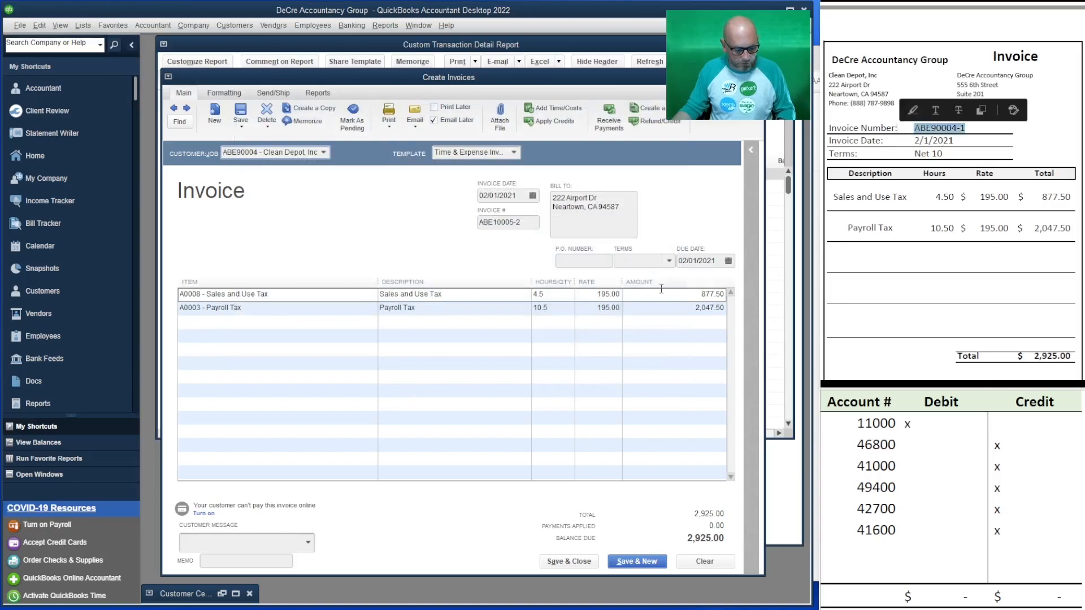
{"action": "left_click", "coordinate": [497, 222]}
{"action": "key", "text": "ctrl+v"}
{"action": "left_click", "coordinate": [664, 262]}
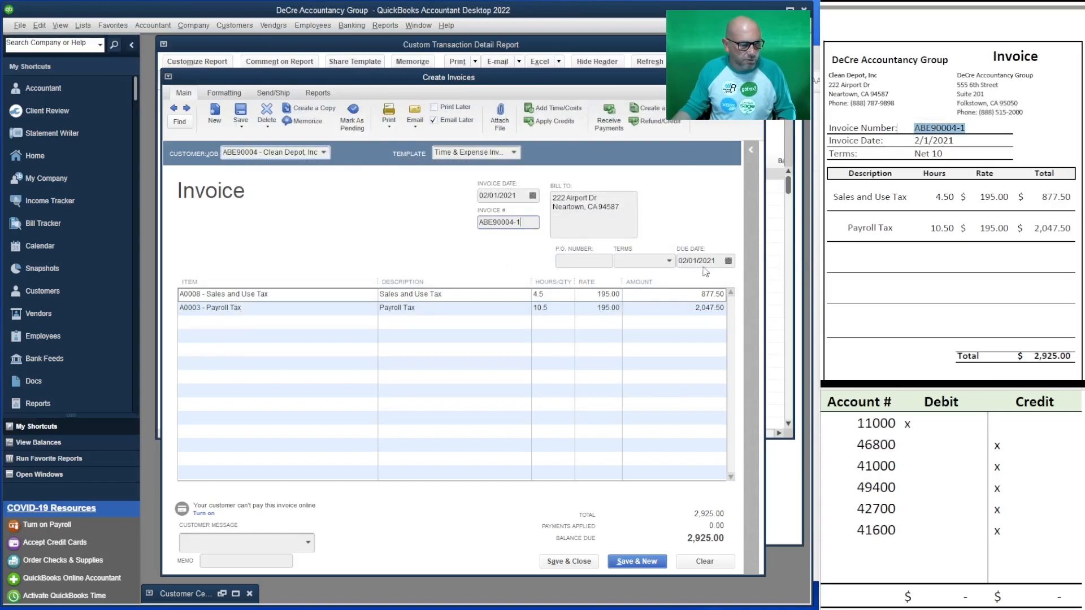
{"action": "left_click", "coordinate": [669, 261]}
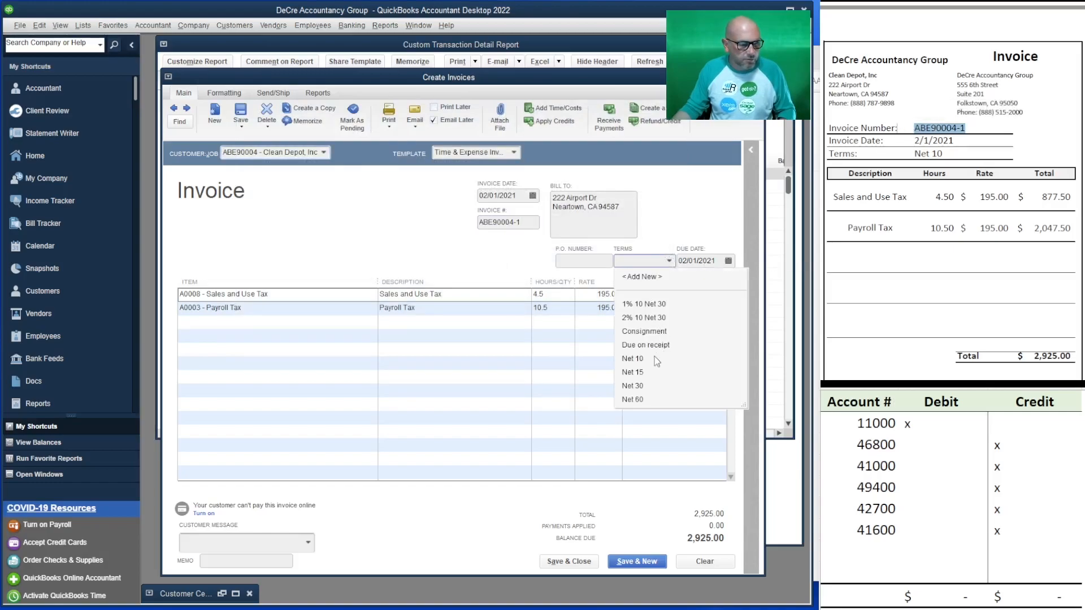
{"action": "left_click", "coordinate": [633, 359]}
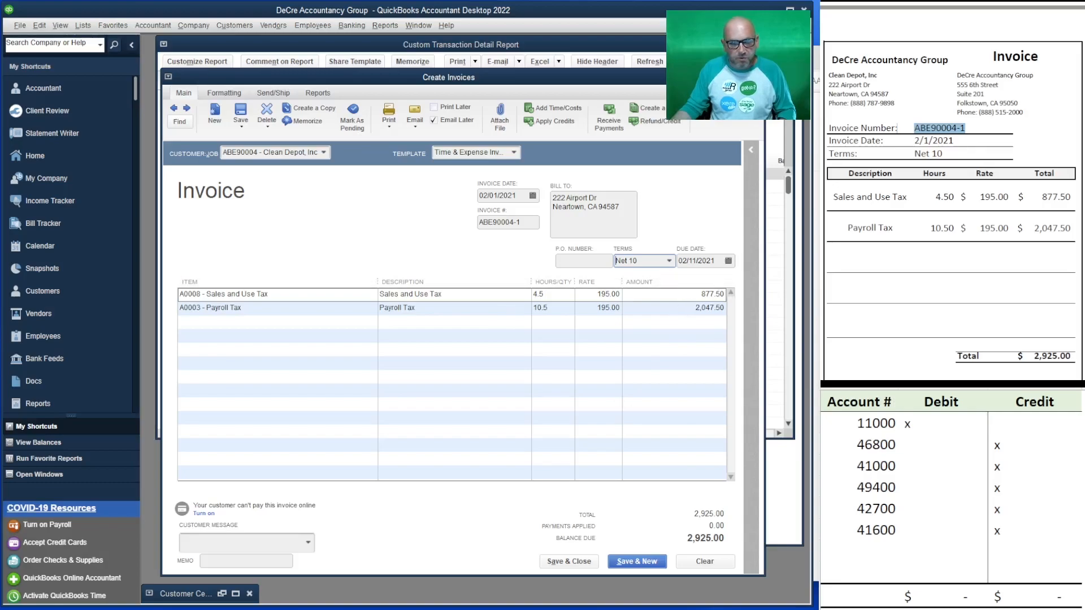
Save the Clean Depot invoice with Email Later turned off, start a new one, and show the To Go Packs source invoice.
{"action": "left_click", "coordinate": [641, 563]}
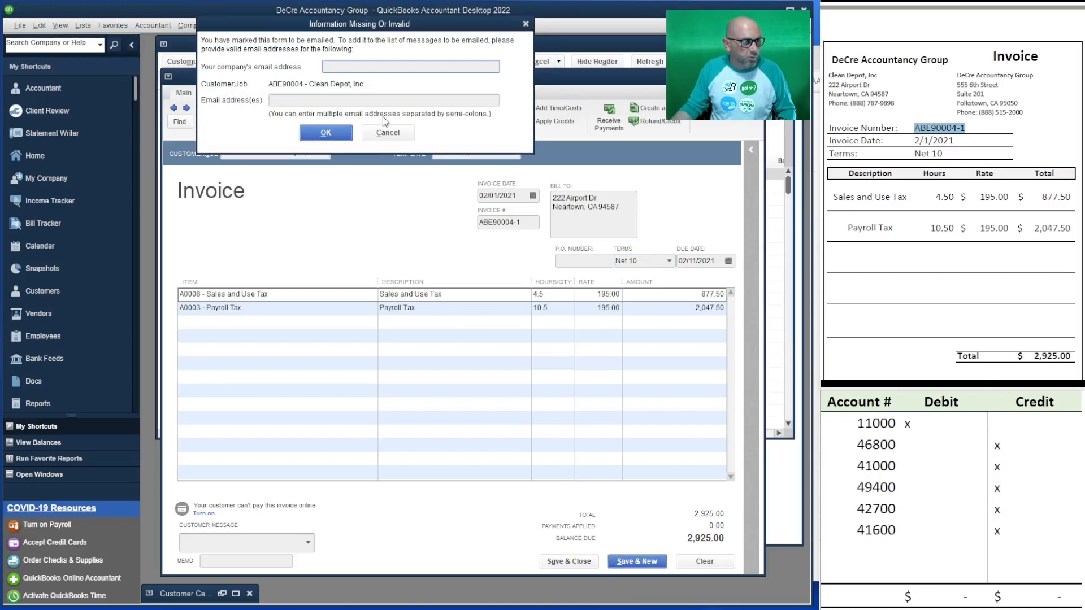
{"action": "left_click", "coordinate": [388, 132]}
{"action": "left_click", "coordinate": [438, 120]}
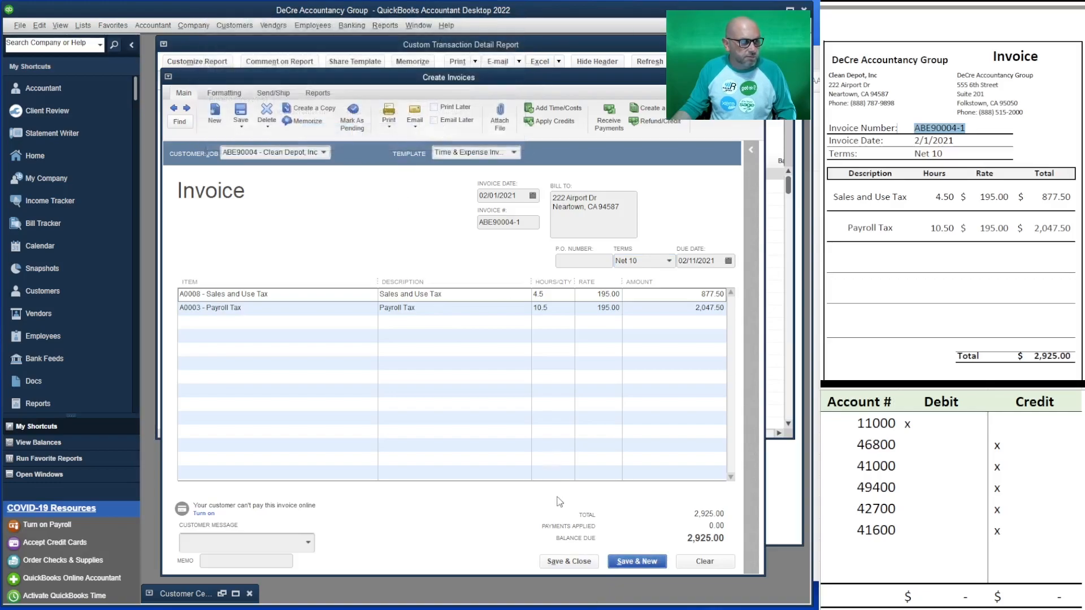
{"action": "left_click", "coordinate": [635, 565]}
{"action": "left_click", "coordinate": [513, 215]}
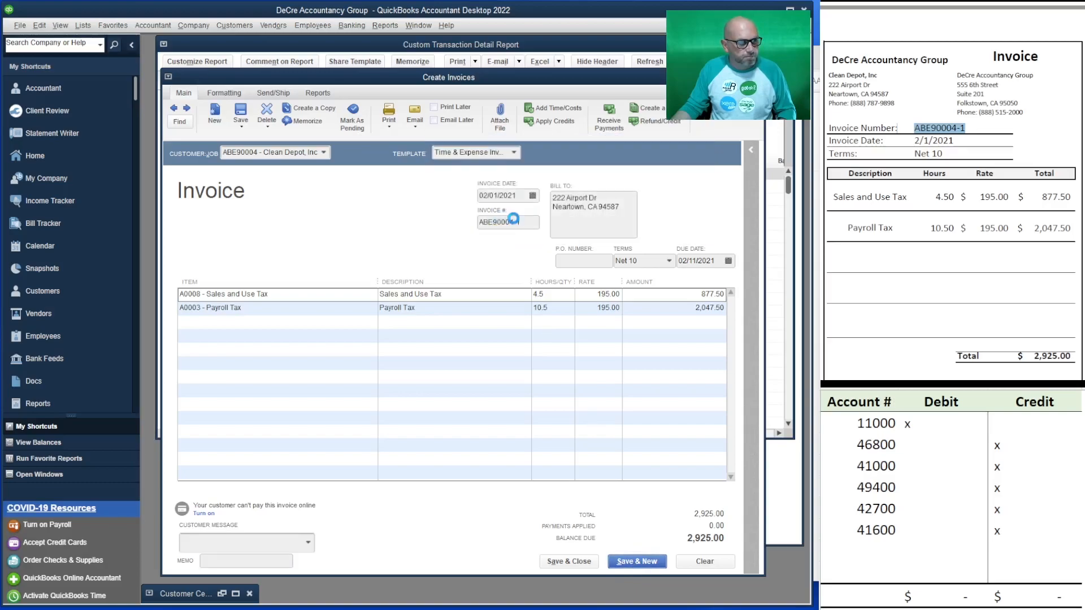
{"action": "scroll", "coordinate": [952, 192], "scroll_direction": "down", "scroll_amount": 8}
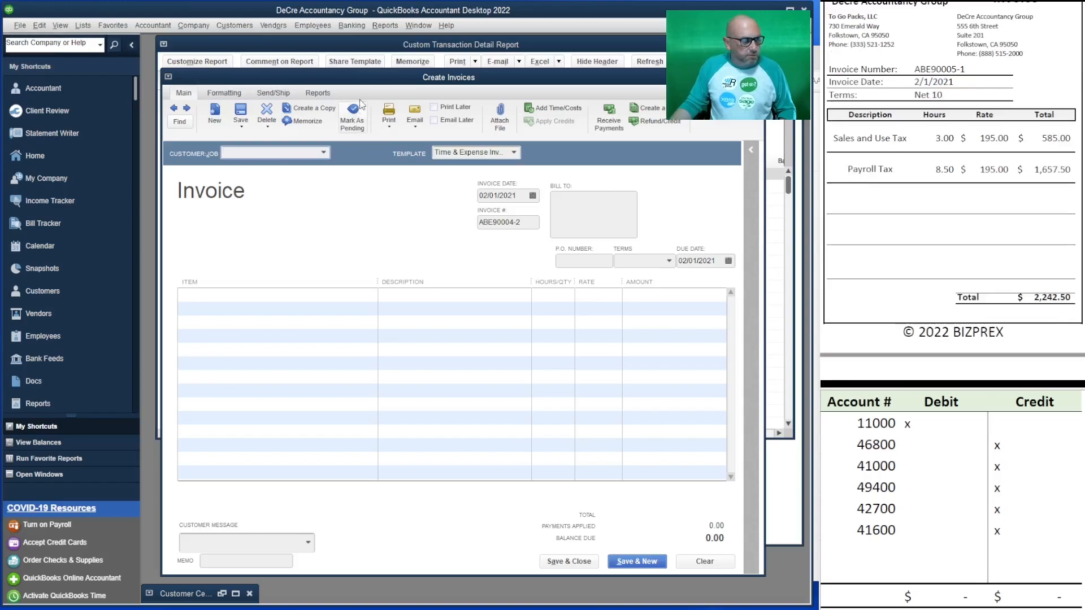
{"action": "left_click", "coordinate": [323, 153]}
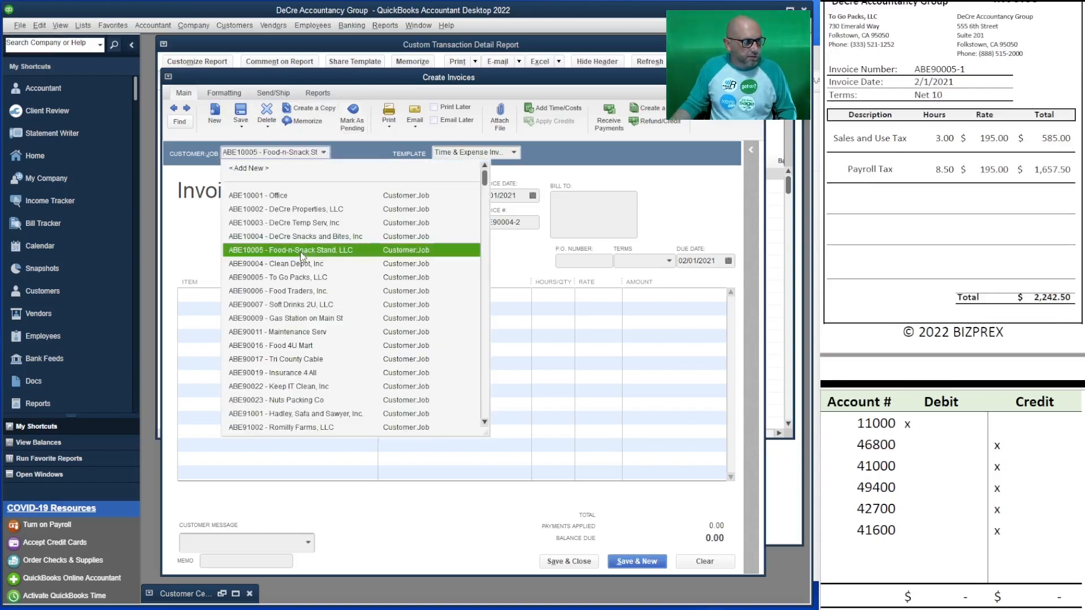
{"action": "left_click", "coordinate": [305, 249]}
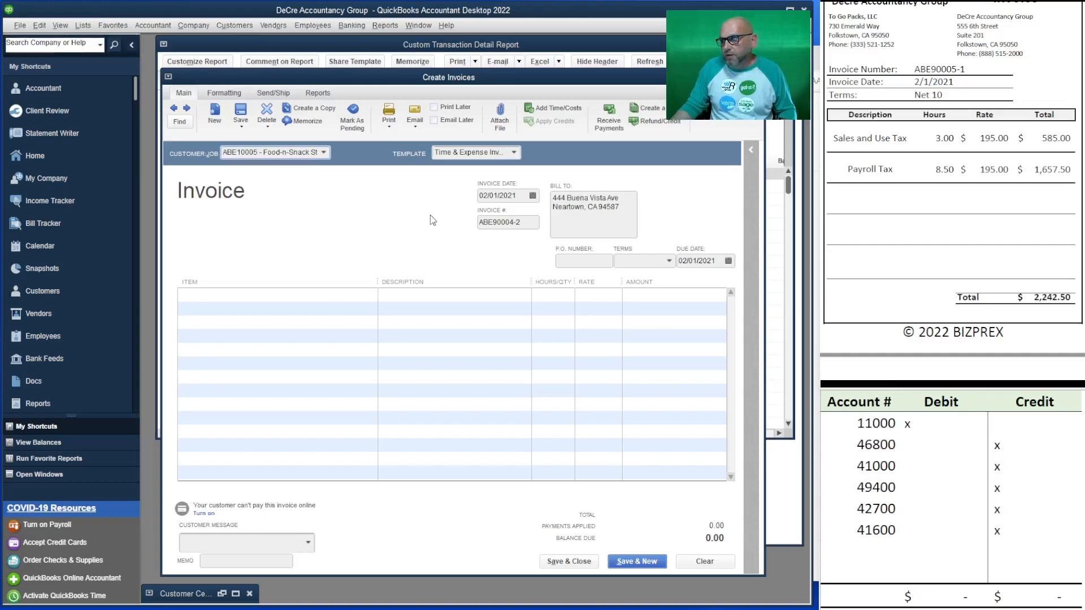
{"action": "key", "text": "Tab"}
{"action": "key", "text": "Tab"}
{"action": "key", "text": "Tab"}
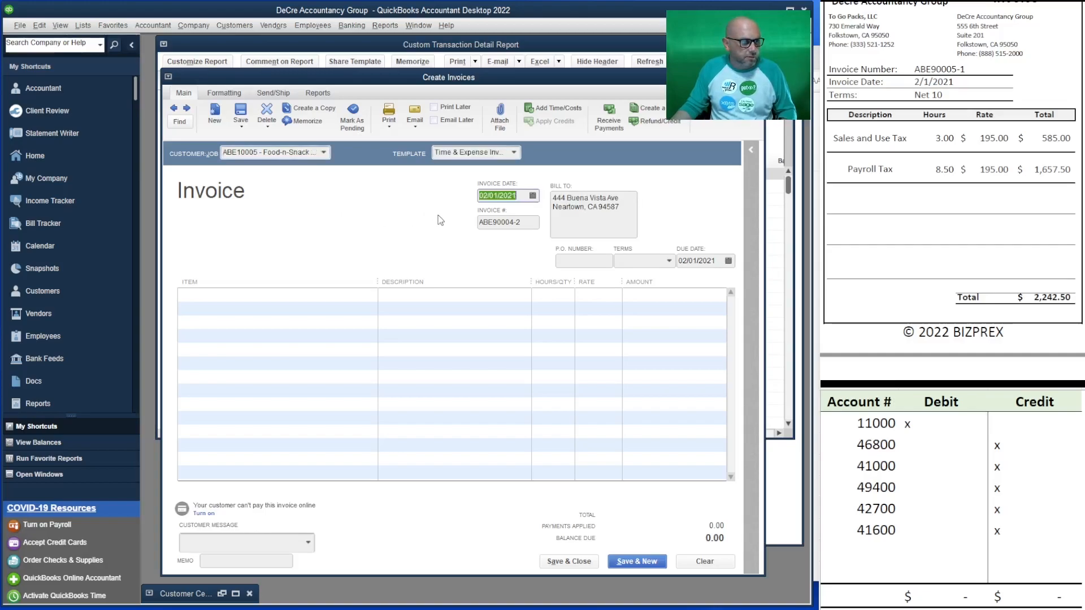
Choose To Go Packs, LLC as the invoice's customer and bring in all of its billable time entries.
{"action": "left_click", "coordinate": [323, 152]}
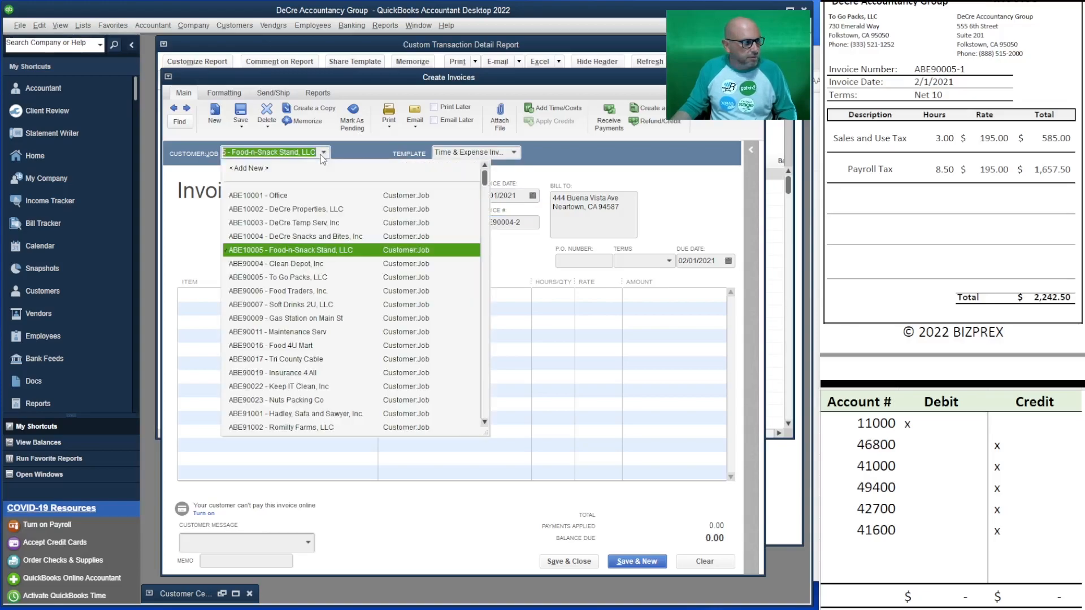
{"action": "left_click", "coordinate": [286, 277]}
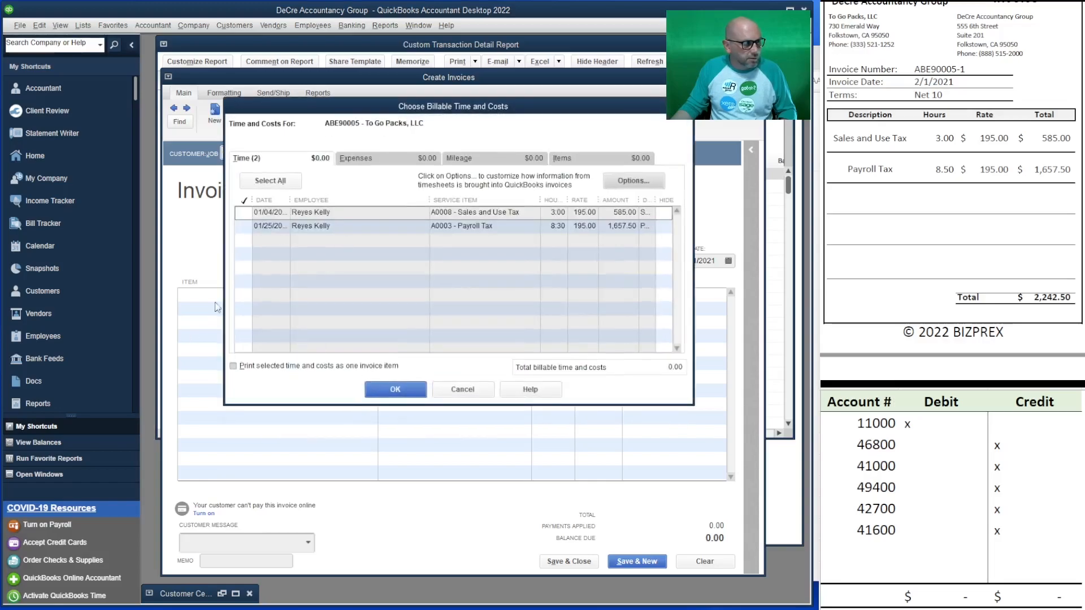
{"action": "left_click", "coordinate": [270, 181]}
{"action": "left_click", "coordinate": [396, 389]}
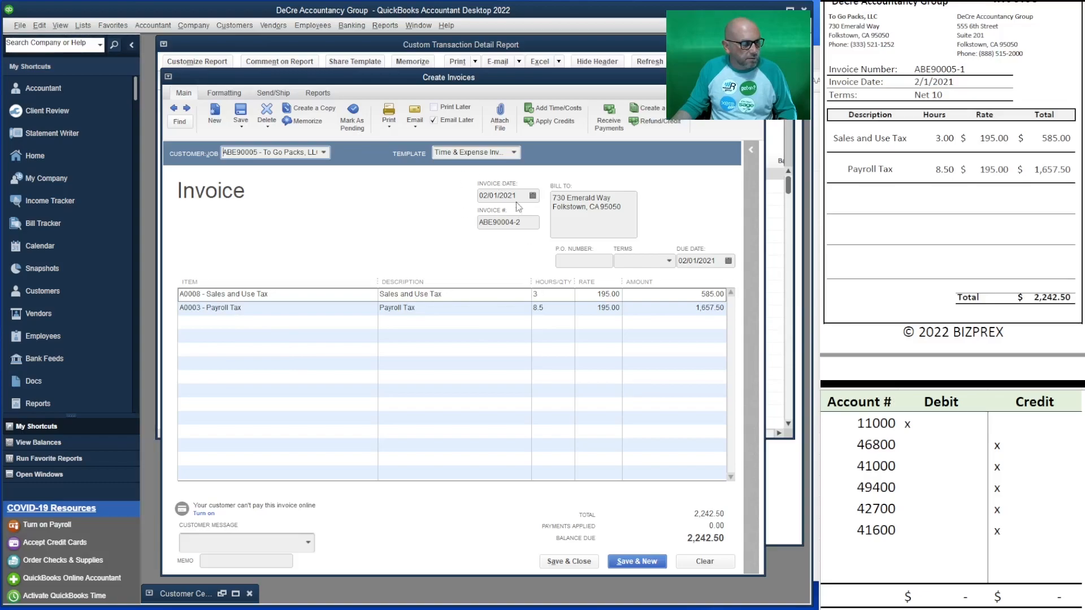
Copy the invoice number from the To Go Packs source document into the invoice and set the terms to Net 10.
{"action": "left_click_drag", "start_coordinate": [966, 70], "coordinate": [911, 70]}
{"action": "key", "text": "ctrl+c"}
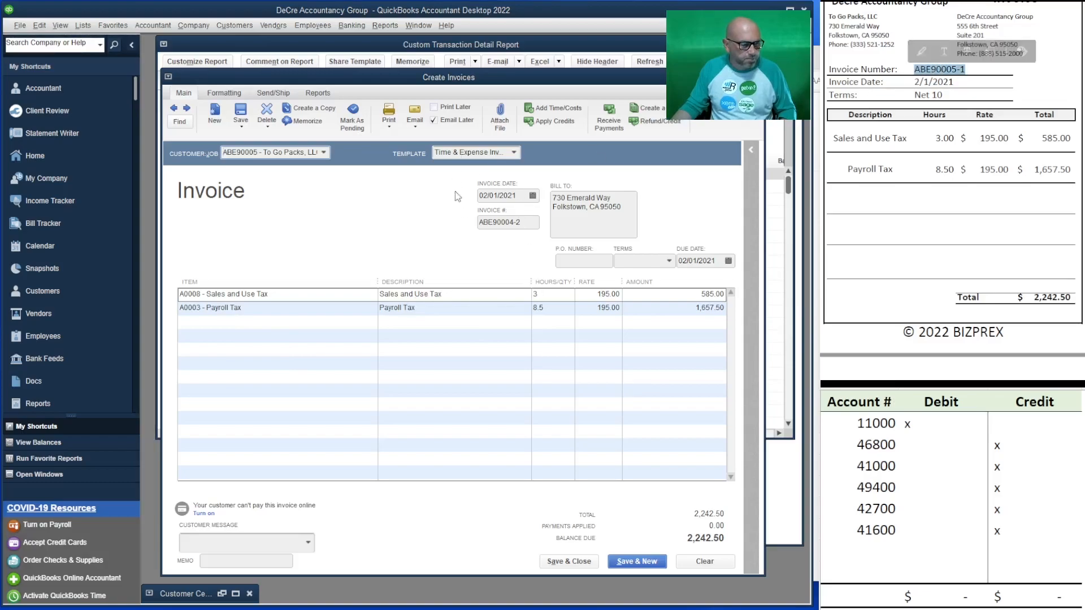
{"action": "left_click_drag", "start_coordinate": [528, 222], "coordinate": [452, 222]}
{"action": "key", "text": "ctrl+v"}
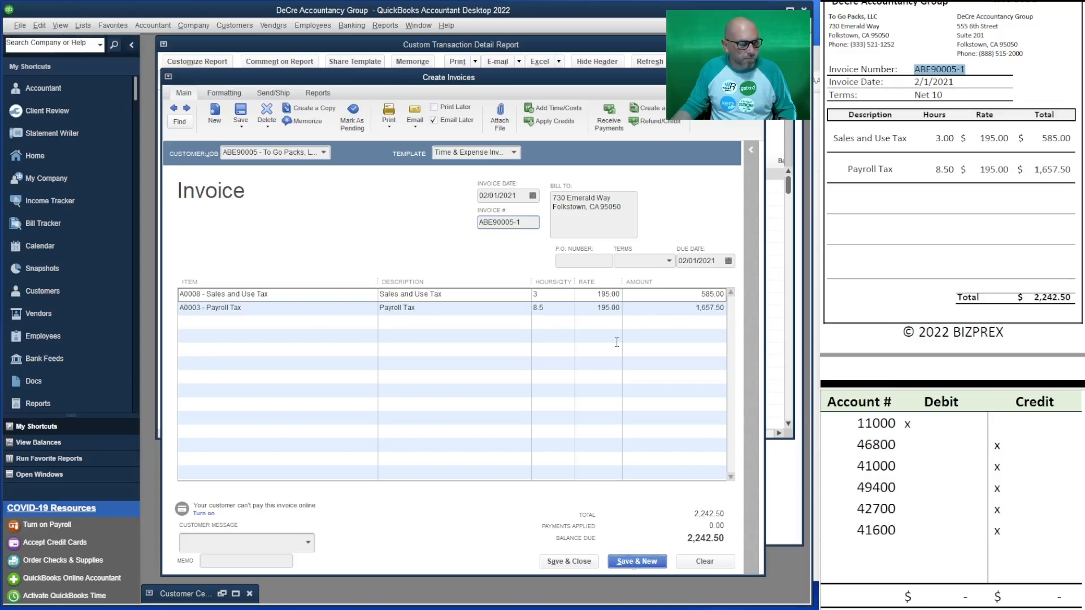
{"action": "left_click", "coordinate": [644, 261]}
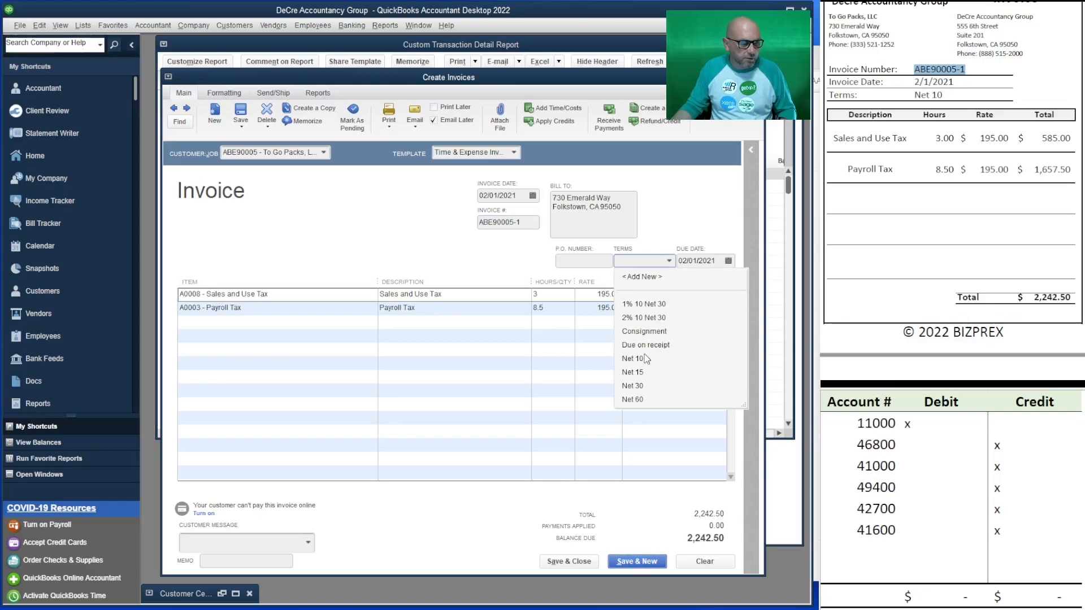
{"action": "left_click", "coordinate": [646, 359]}
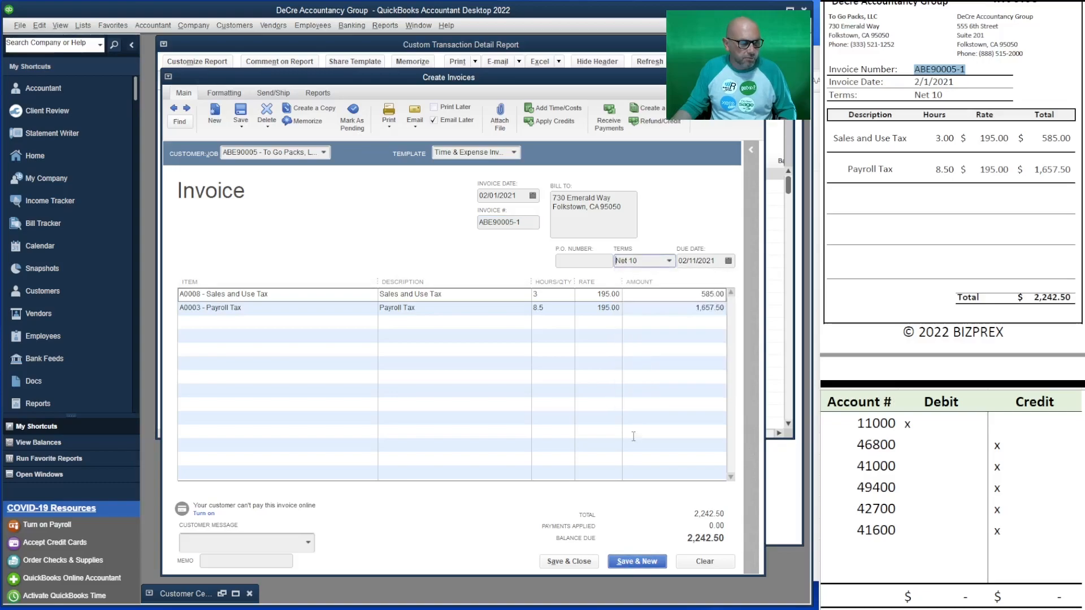
Save the To Go Packs invoice with Email Later turned off, make the changed terms permanent, and start a new invoice.
{"action": "left_click", "coordinate": [638, 562]}
{"action": "left_click", "coordinate": [389, 130]}
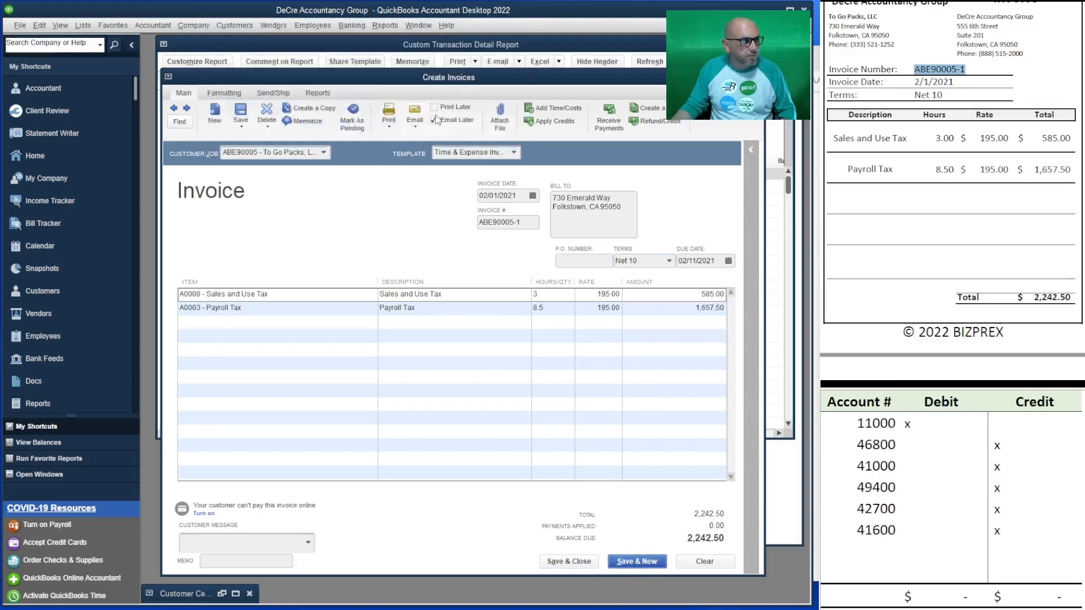
{"action": "left_click", "coordinate": [644, 561]}
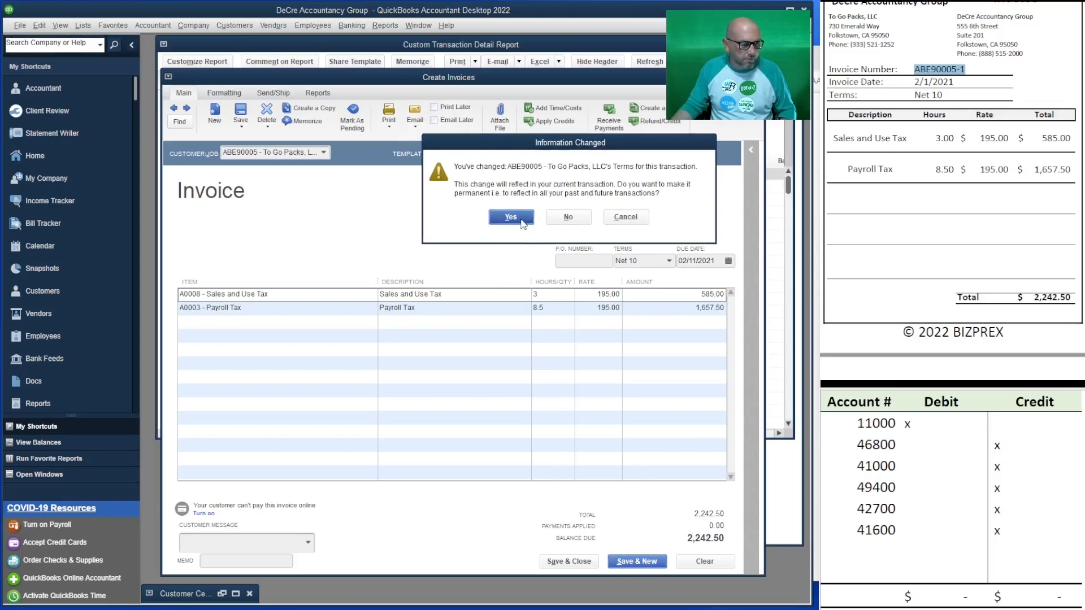
{"action": "left_click", "coordinate": [511, 217]}
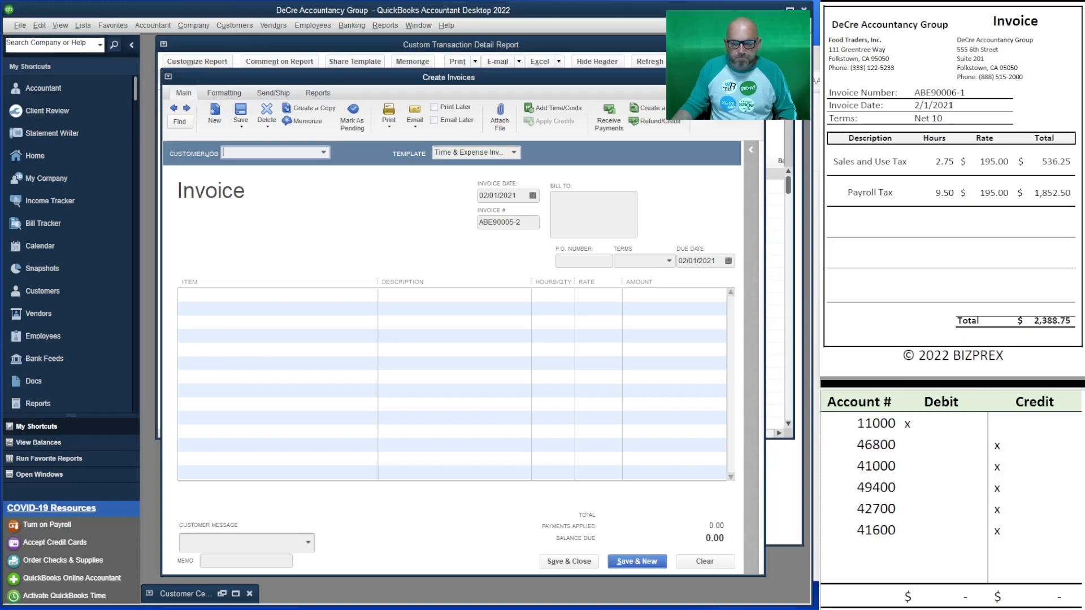
Choose Food Traders, Inc. as the invoice's customer and bring in all of its billable time entries.
{"action": "left_click", "coordinate": [323, 153]}
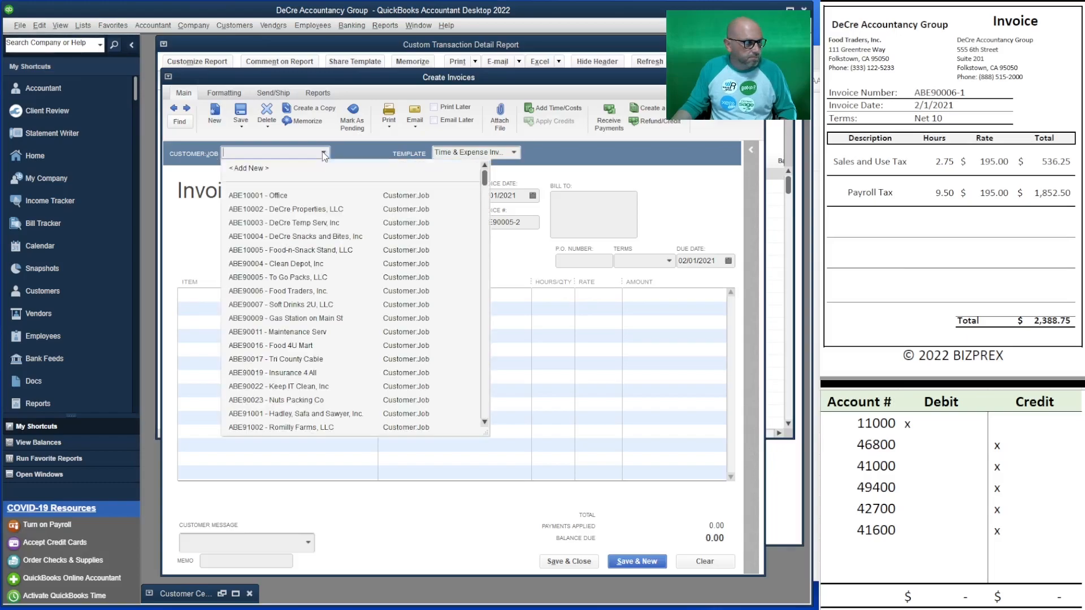
{"action": "left_click", "coordinate": [299, 292]}
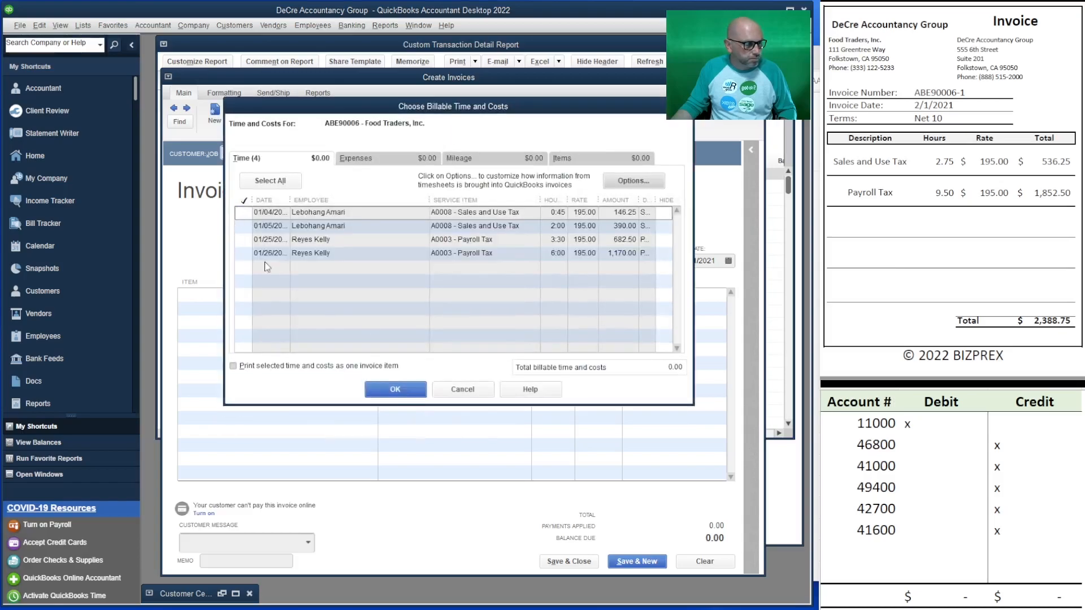
{"action": "left_click", "coordinate": [270, 181]}
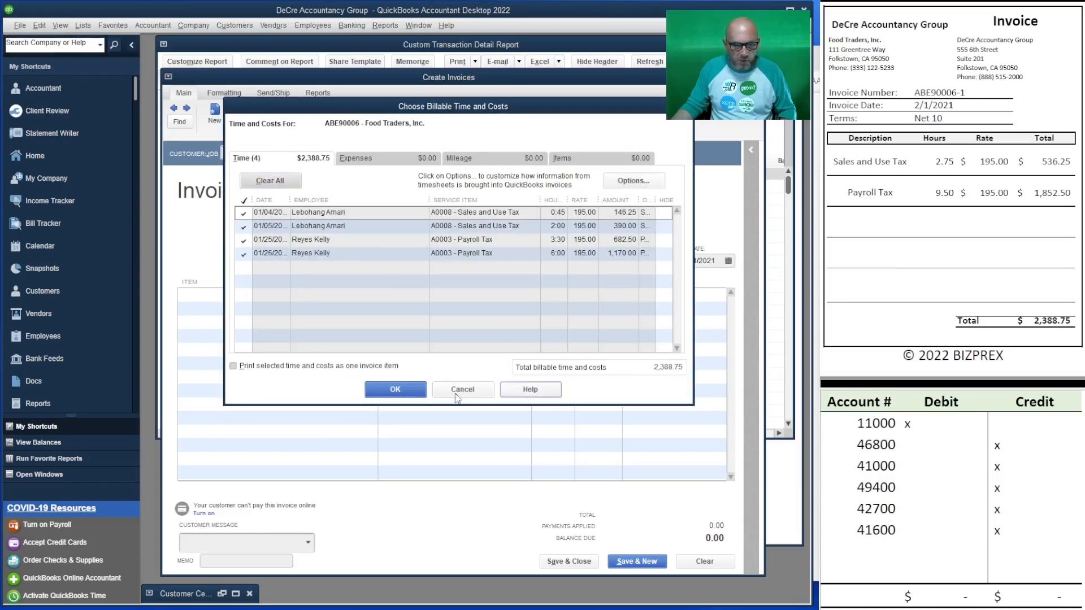
{"action": "left_click", "coordinate": [411, 389]}
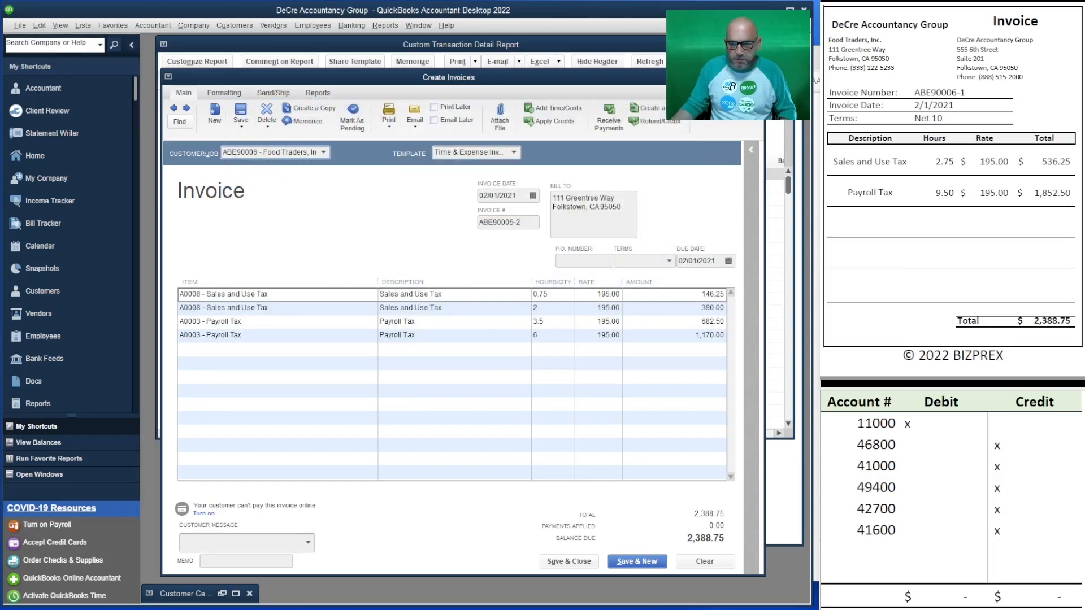
Copy the invoice number from the Food Traders source document into the invoice and set the terms to Net 10.
{"action": "left_click_drag", "start_coordinate": [966, 93], "coordinate": [919, 93]}
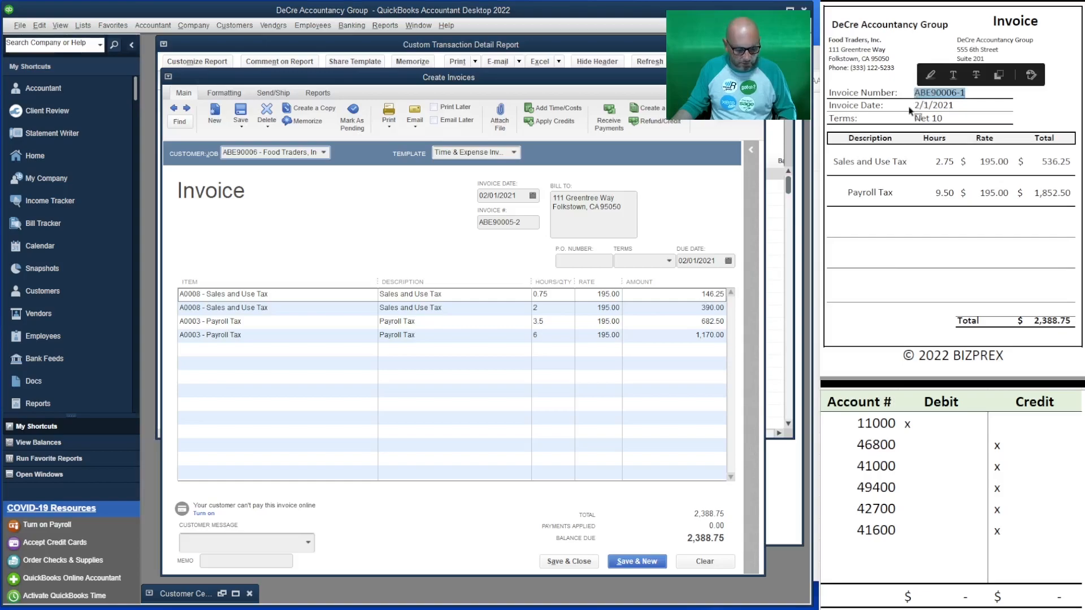
{"action": "left_click_drag", "start_coordinate": [533, 223], "coordinate": [408, 218]}
{"action": "type", "text": "ABE90006-1"}
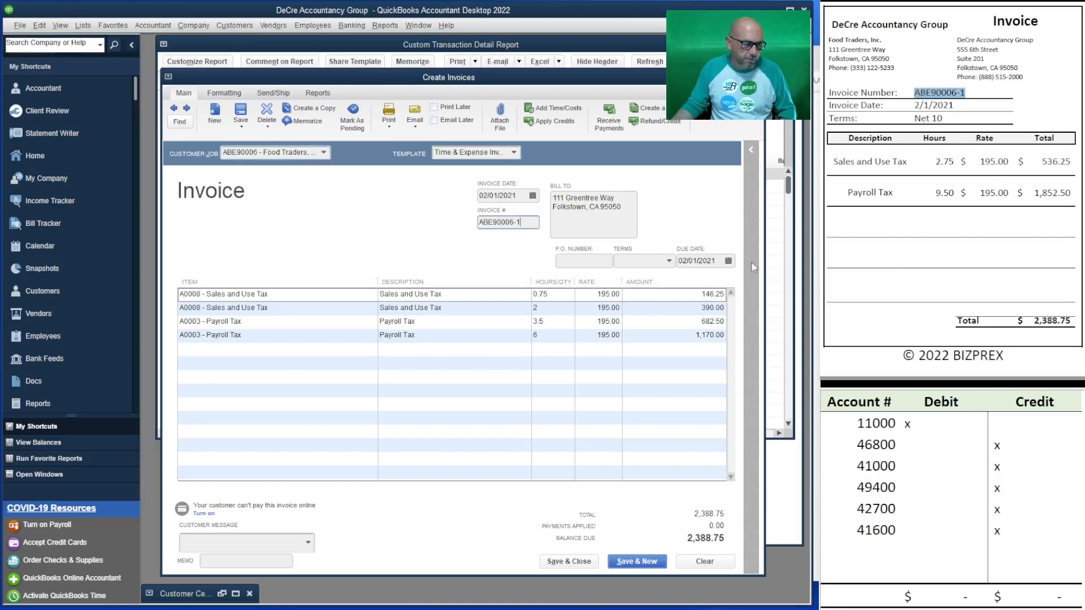
{"action": "left_click", "coordinate": [669, 261]}
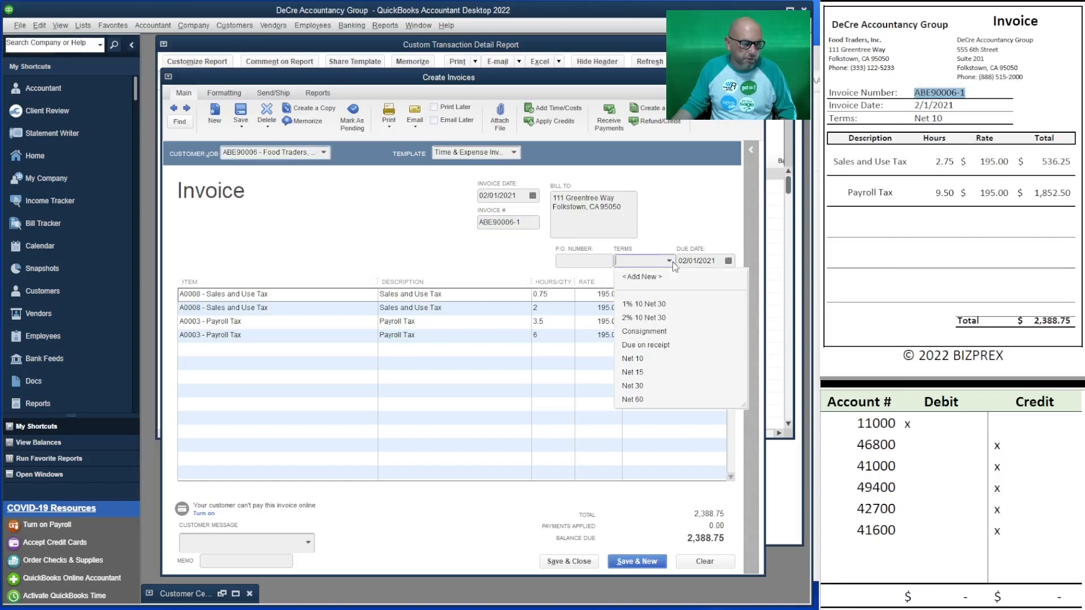
{"action": "left_click", "coordinate": [648, 357]}
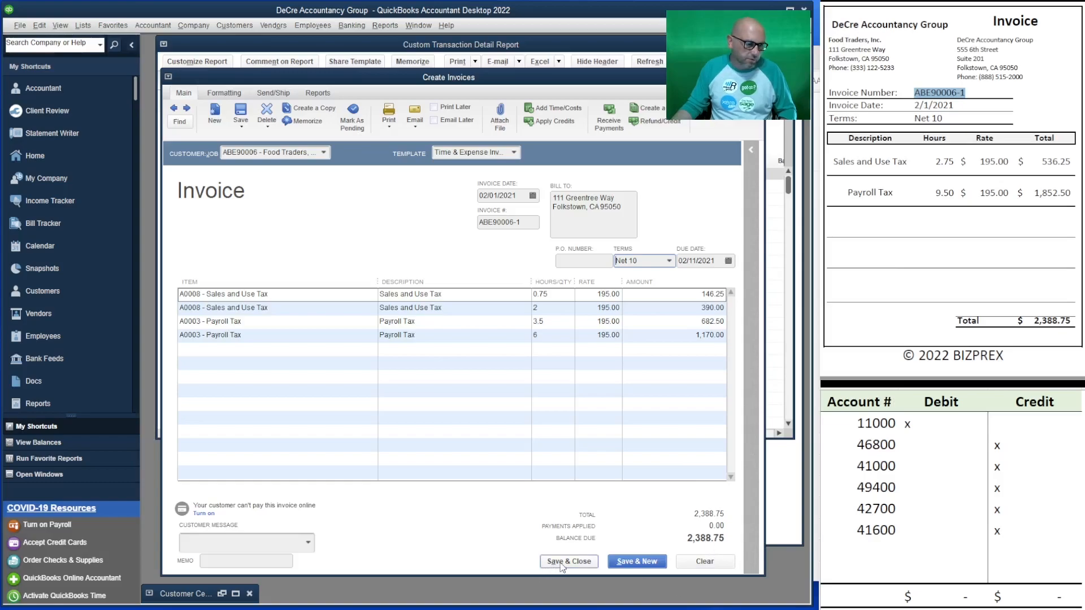
Save the Food Traders invoice with its new terms made permanent, start a new one, and show the Soft Drinks 2U source invoice.
{"action": "left_click", "coordinate": [649, 563]}
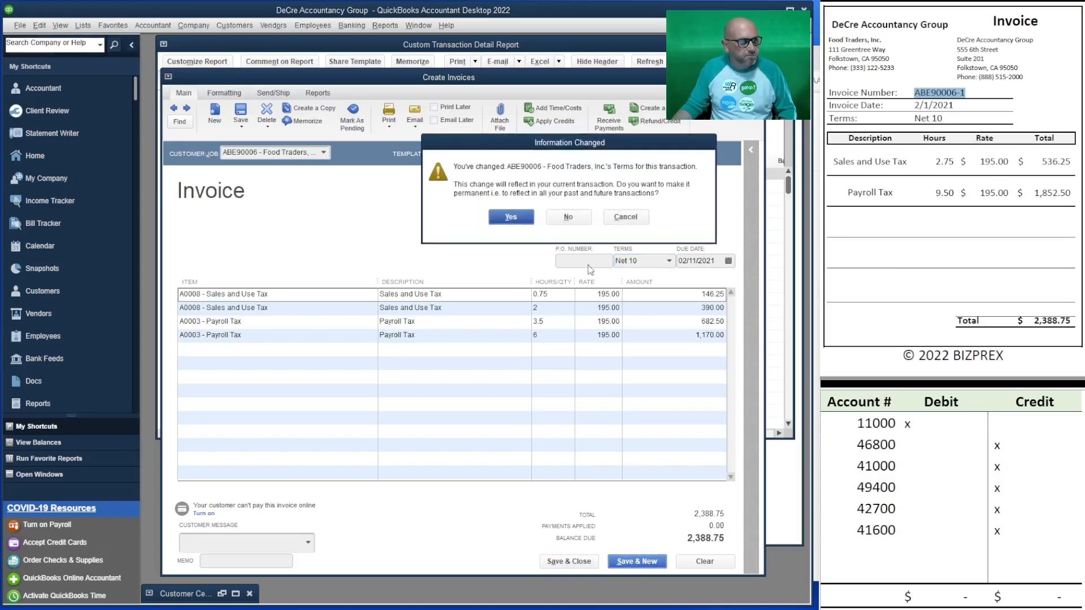
{"action": "left_click", "coordinate": [499, 218]}
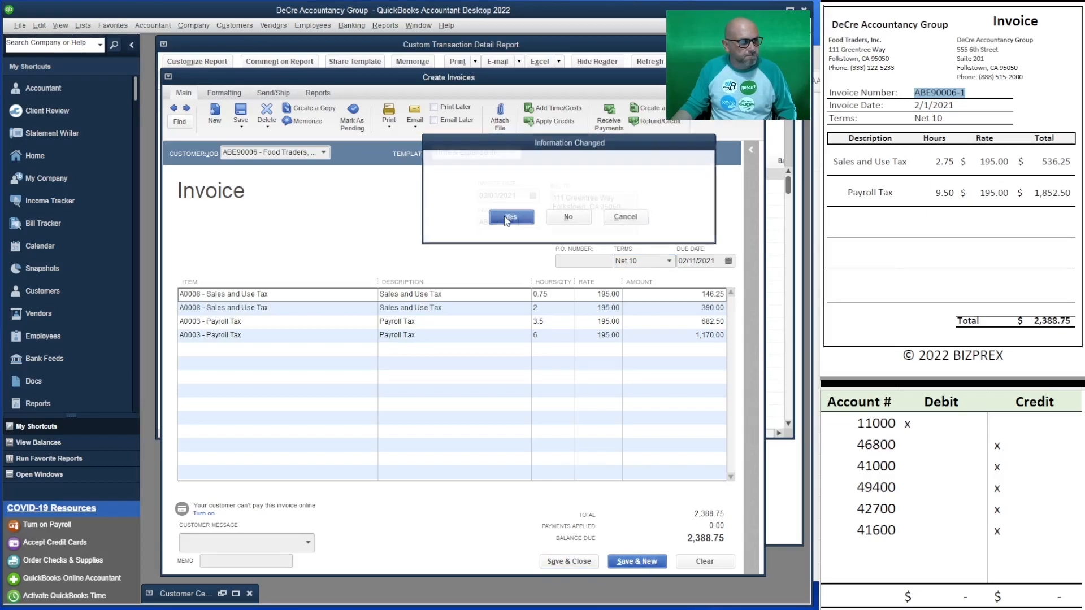
{"action": "scroll", "coordinate": [952, 192], "scroll_direction": "down", "scroll_amount": 7}
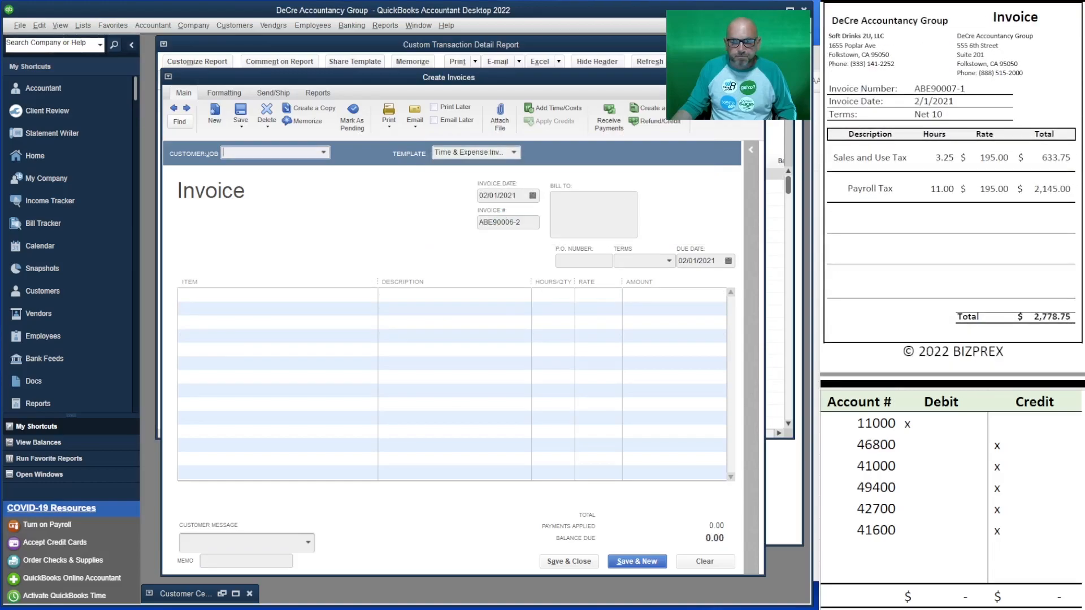
Choose Soft Drinks 2U, LLC as the invoice's customer and bring in all of its billable time entries.
{"action": "left_click", "coordinate": [323, 153]}
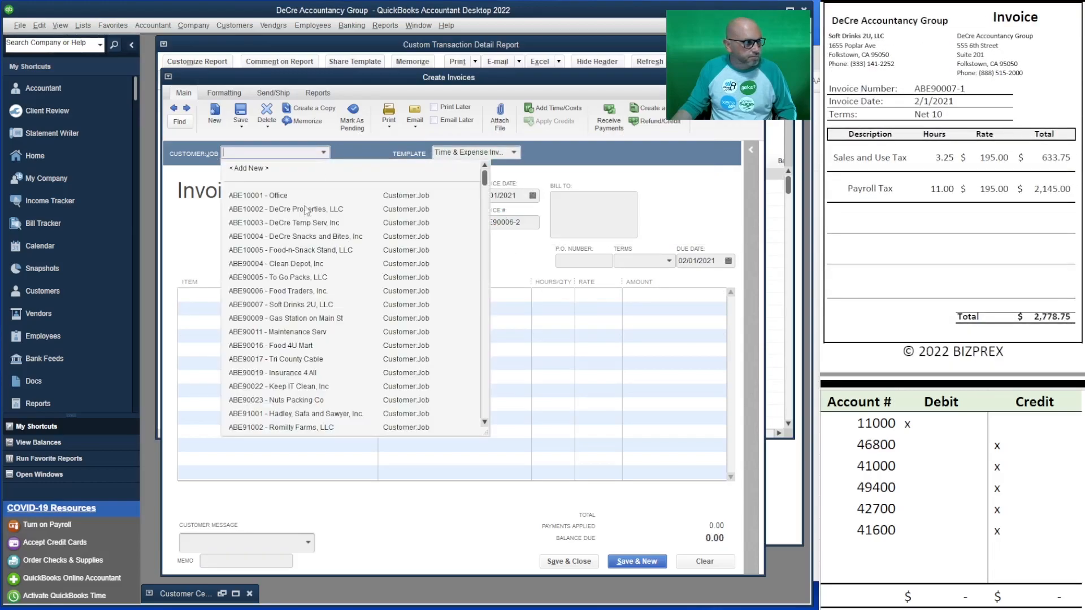
{"action": "left_click", "coordinate": [287, 307]}
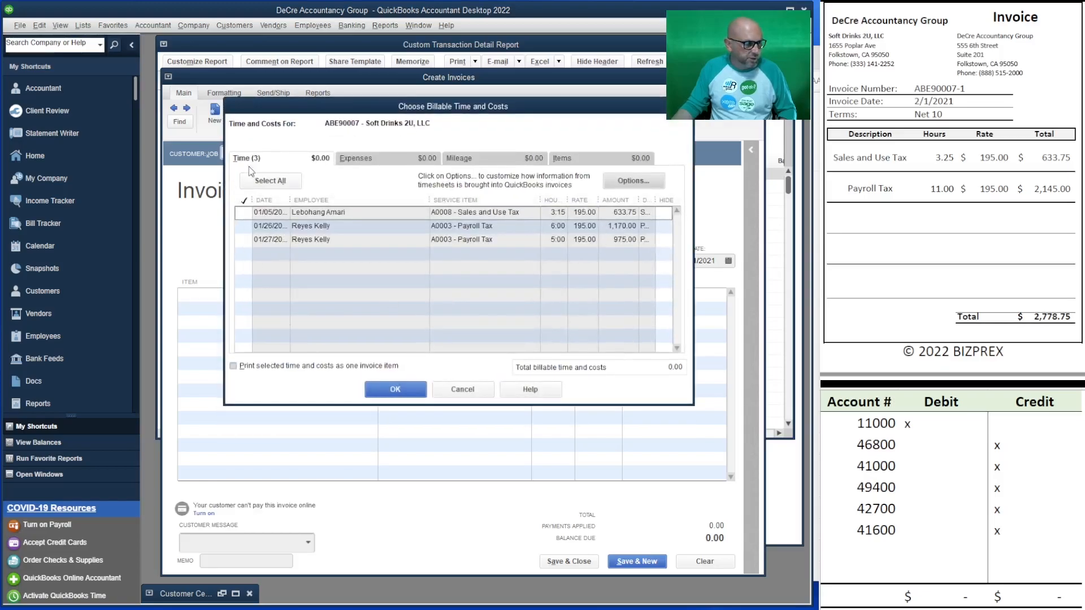
{"action": "left_click", "coordinate": [271, 180]}
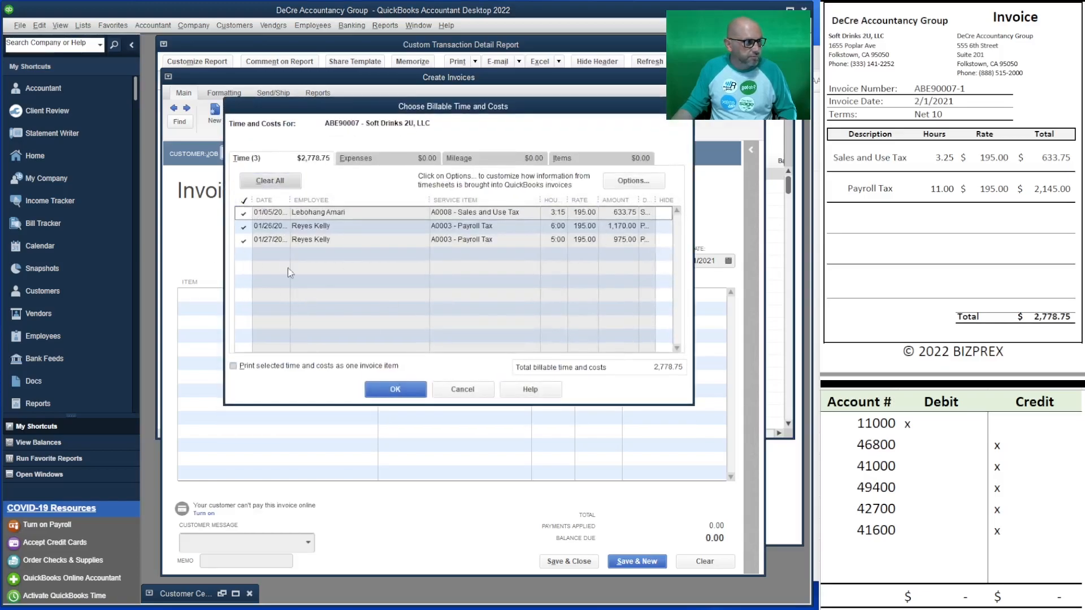
{"action": "left_click", "coordinate": [394, 388]}
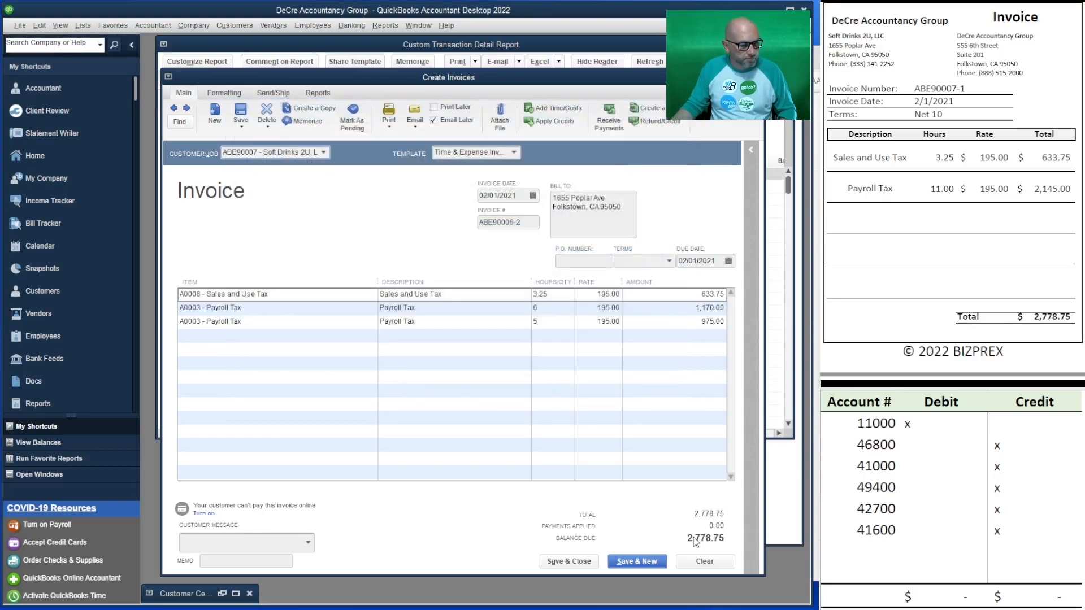
Set the terms of the Soft Drinks 2U invoice to Net 10 and turn off Email Later.
{"action": "left_click", "coordinate": [669, 261]}
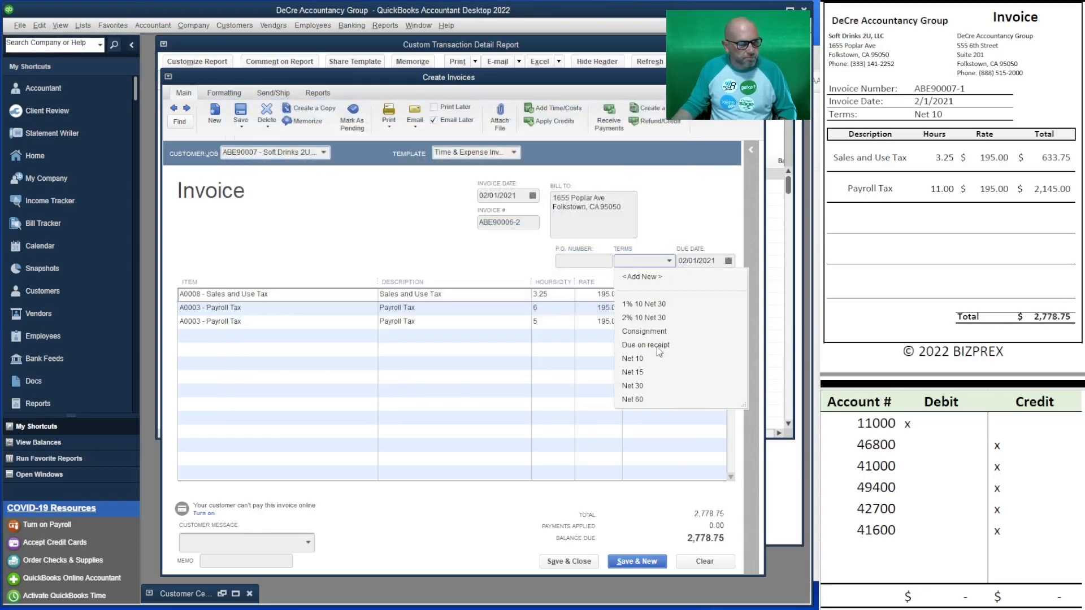
{"action": "left_click", "coordinate": [659, 353]}
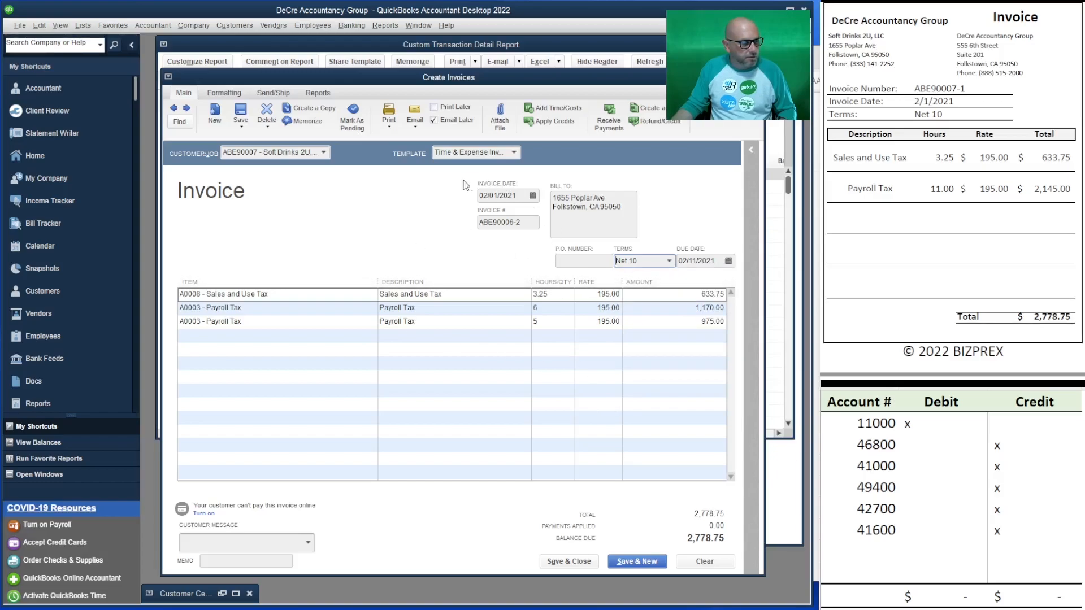
{"action": "left_click", "coordinate": [443, 120]}
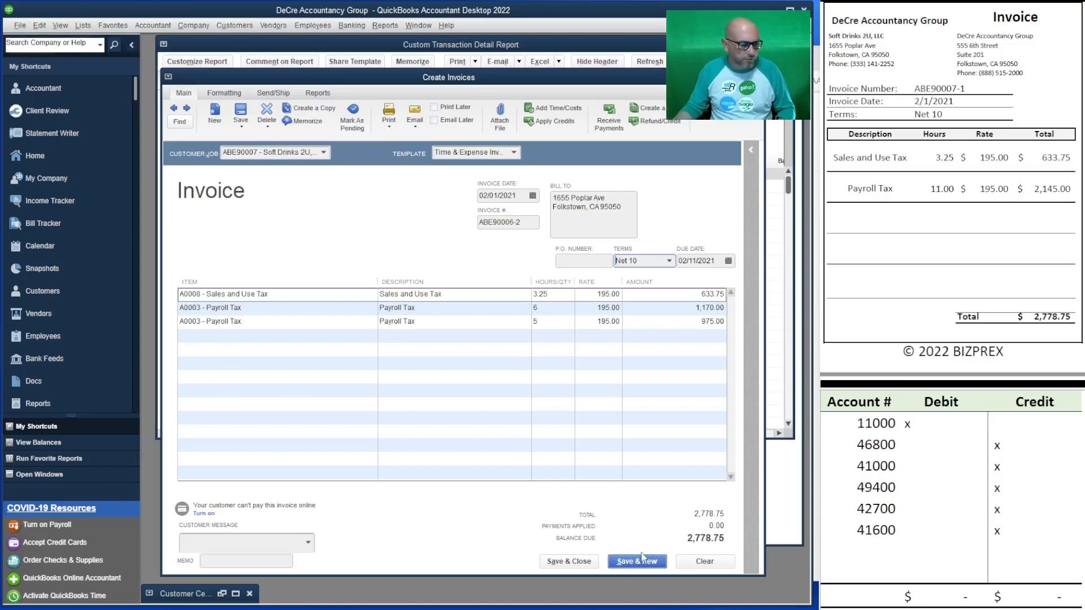
Save the Soft Drinks 2U invoice with its new terms made permanent, start a new one, and show the Gas Station on Main St source invoice.
{"action": "left_click", "coordinate": [631, 565]}
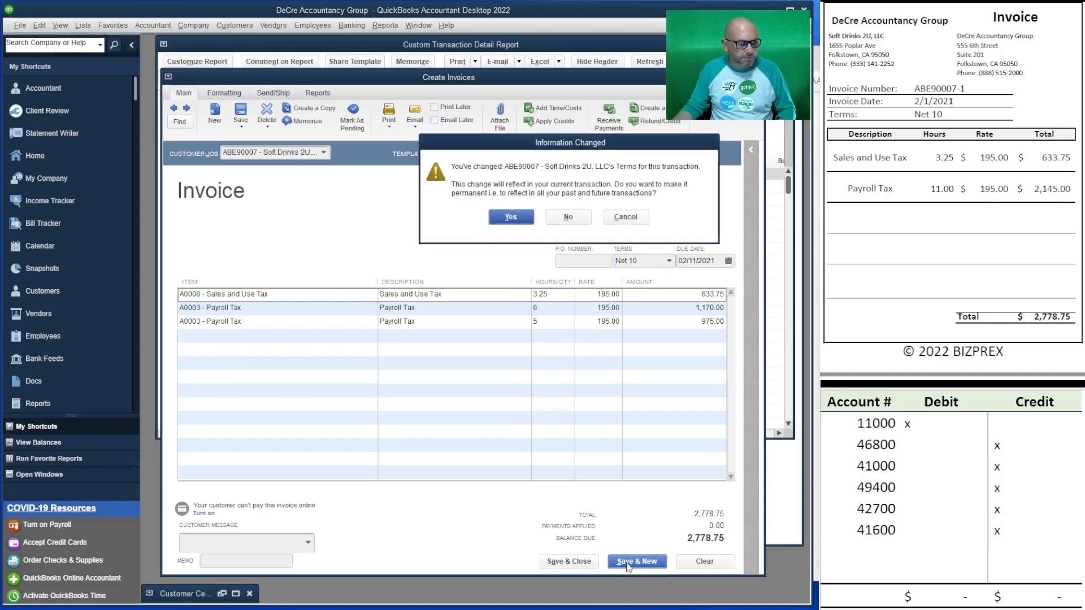
{"action": "left_click", "coordinate": [516, 220]}
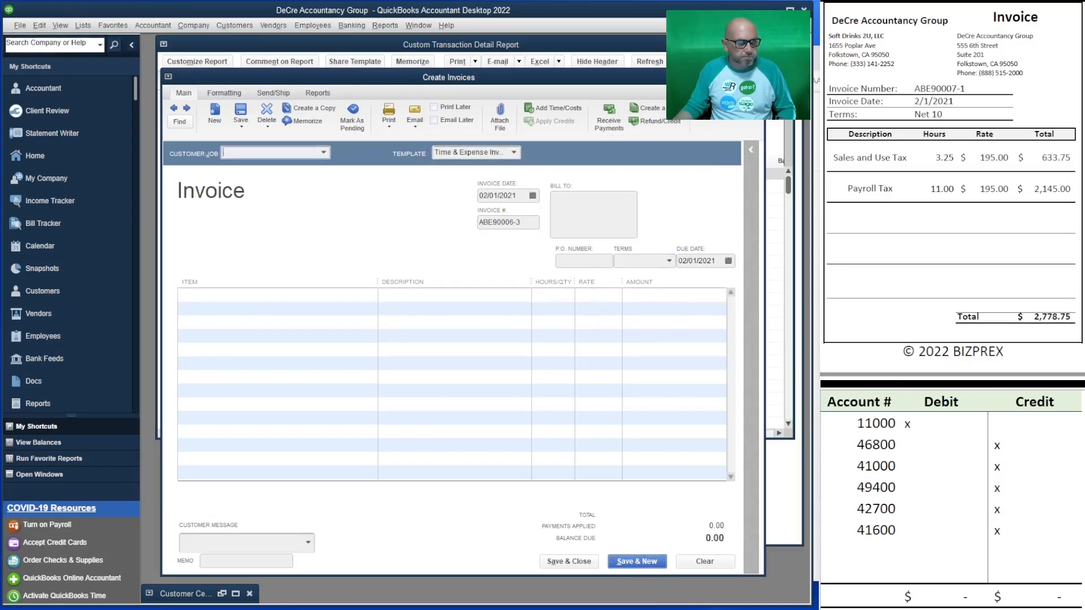
{"action": "scroll", "coordinate": [952, 226], "scroll_direction": "down", "scroll_amount": 10}
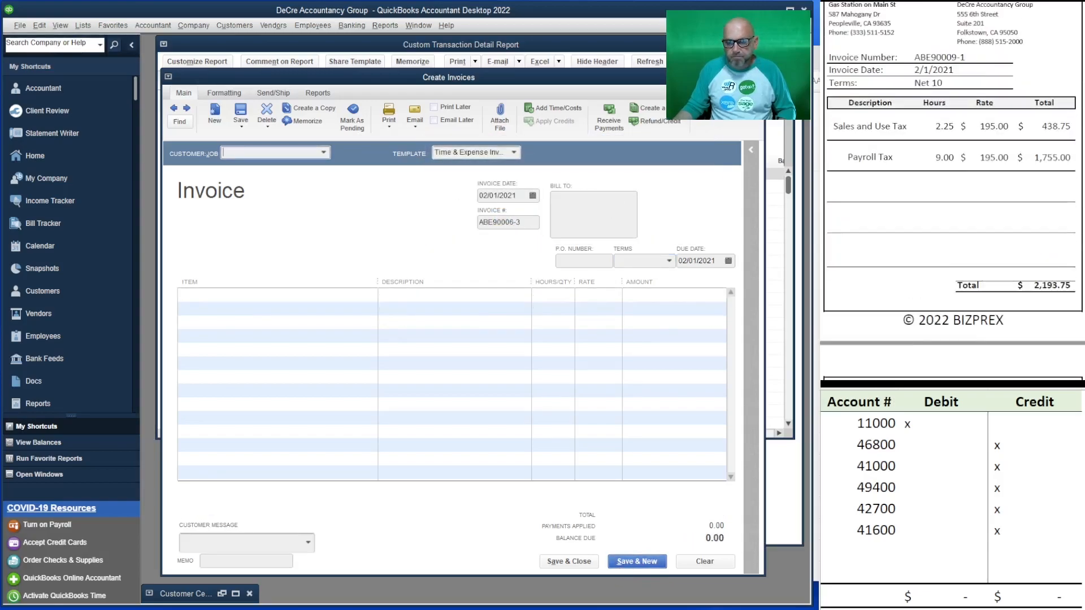
Choose Gas Station on Main St as the invoice's customer and bring in all of its billable time entries.
{"action": "left_click", "coordinate": [323, 152]}
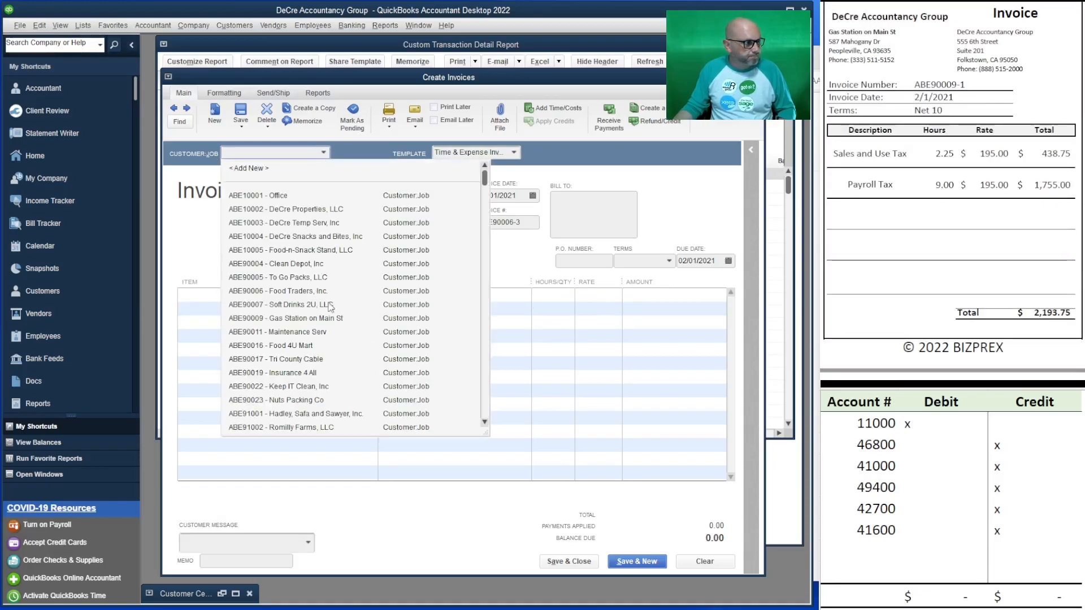
{"action": "left_click", "coordinate": [321, 318]}
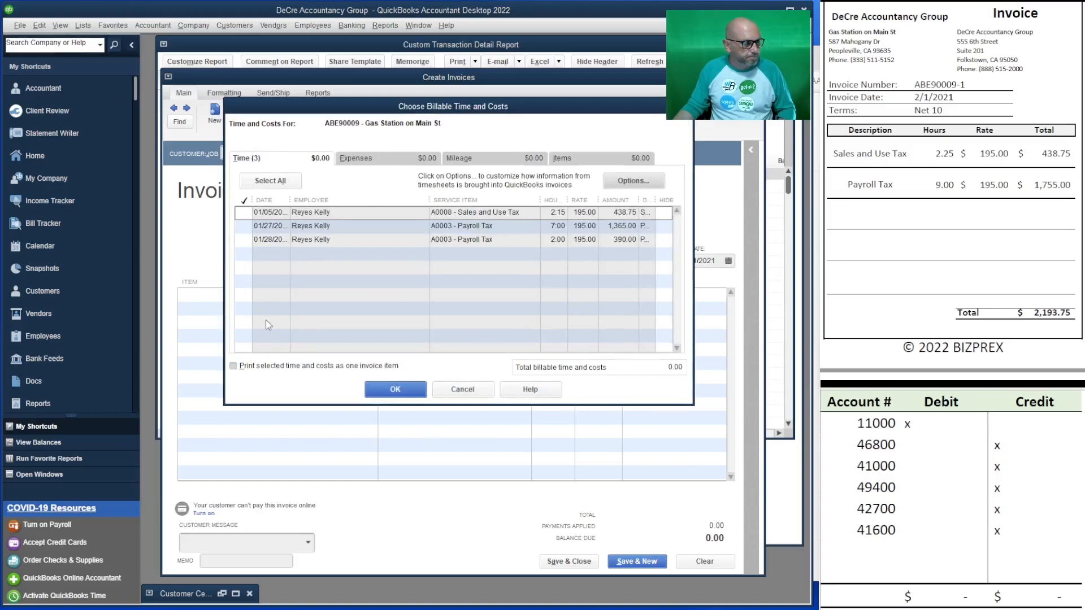
{"action": "left_click", "coordinate": [270, 180]}
{"action": "left_click", "coordinate": [395, 389]}
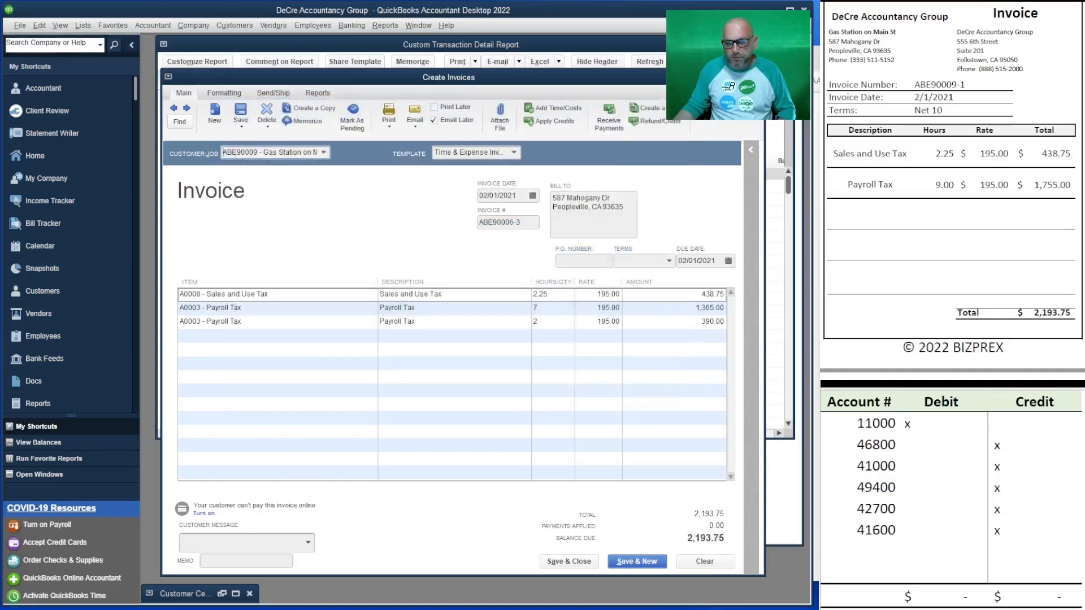
Copy the invoice number from the Gas Station on Main St source document into the invoice and set the terms to Net 10.
{"action": "mouse_move", "coordinate": [915, 85]}
{"action": "left_mouse_down"}
{"action": "mouse_move", "coordinate": [975, 86]}
{"action": "mouse_move", "coordinate": [922, 85]}
{"action": "left_mouse_up"}
{"action": "double_click", "coordinate": [918, 86]}
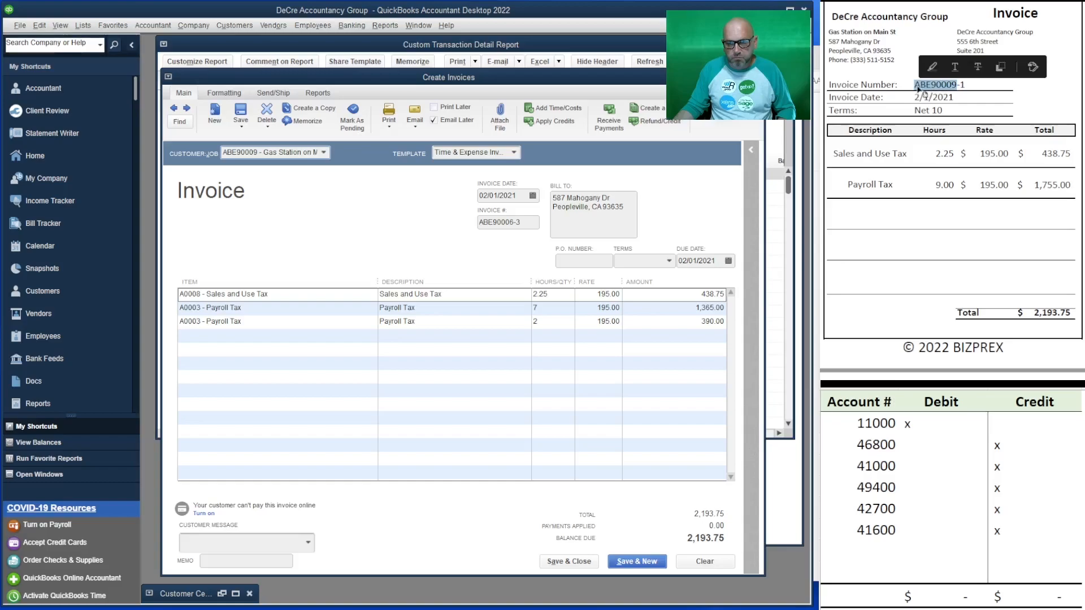
{"action": "left_click_drag", "start_coordinate": [967, 86], "coordinate": [913, 86]}
{"action": "key", "text": "ctrl+c"}
{"action": "double_click", "coordinate": [530, 222]}
{"action": "key", "text": "ctrl+v"}
{"action": "left_click", "coordinate": [669, 261]}
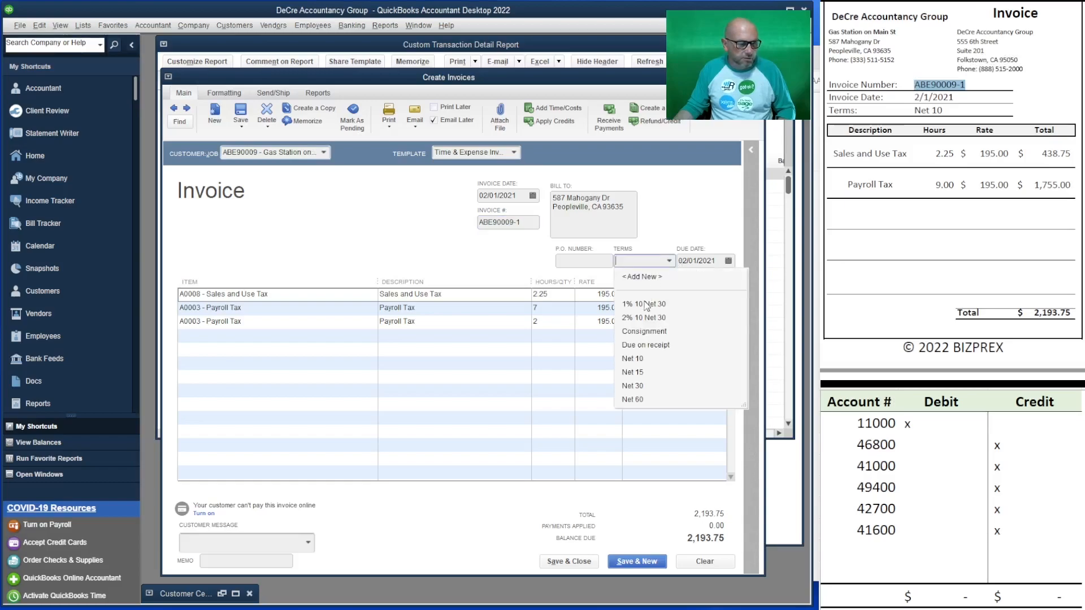
{"action": "left_click", "coordinate": [647, 358]}
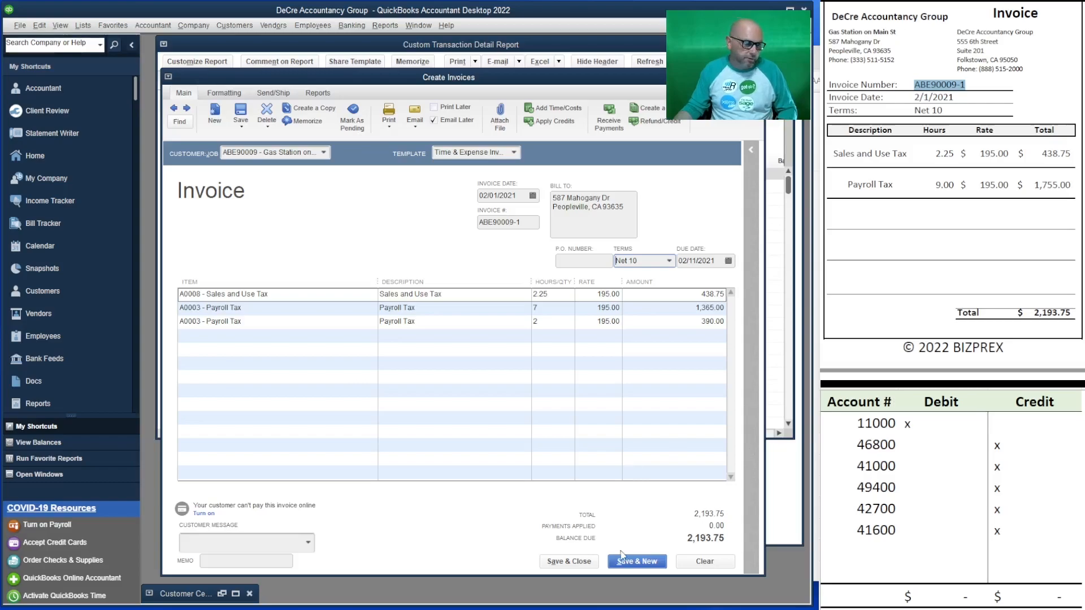
Save the Gas Station on Main St invoice with Email Later turned off, start a new one, and show the Maintenance Serv source invoice.
{"action": "left_click", "coordinate": [649, 560]}
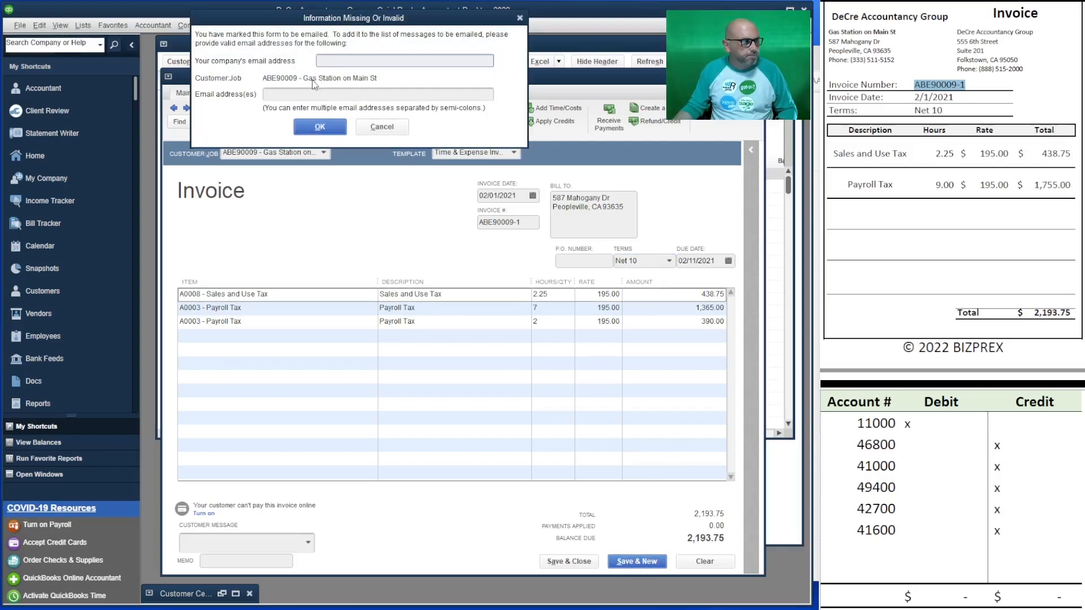
{"action": "left_click", "coordinate": [381, 126]}
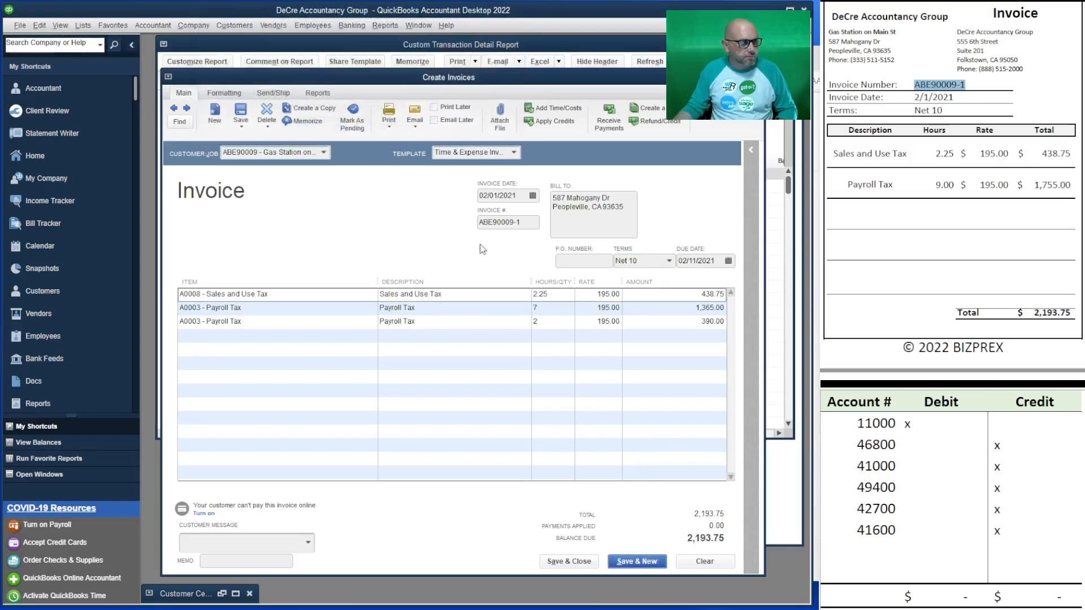
{"action": "left_click", "coordinate": [643, 562]}
{"action": "left_click", "coordinate": [510, 217]}
{"action": "scroll", "coordinate": [952, 192], "scroll_direction": "down", "scroll_amount": 3}
{"action": "scroll", "coordinate": [952, 192], "scroll_direction": "down", "scroll_amount": 8}
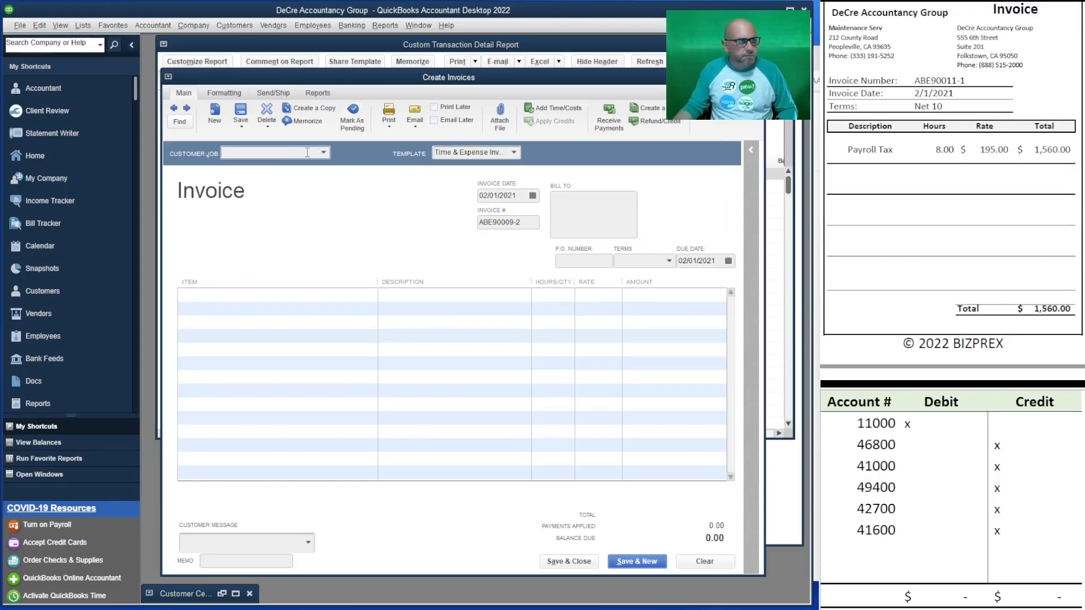
Choose Maintenance Serv as the invoice's customer and bring in its billable Payroll Tax time entry.
{"action": "left_click", "coordinate": [325, 152]}
{"action": "left_click", "coordinate": [288, 333]}
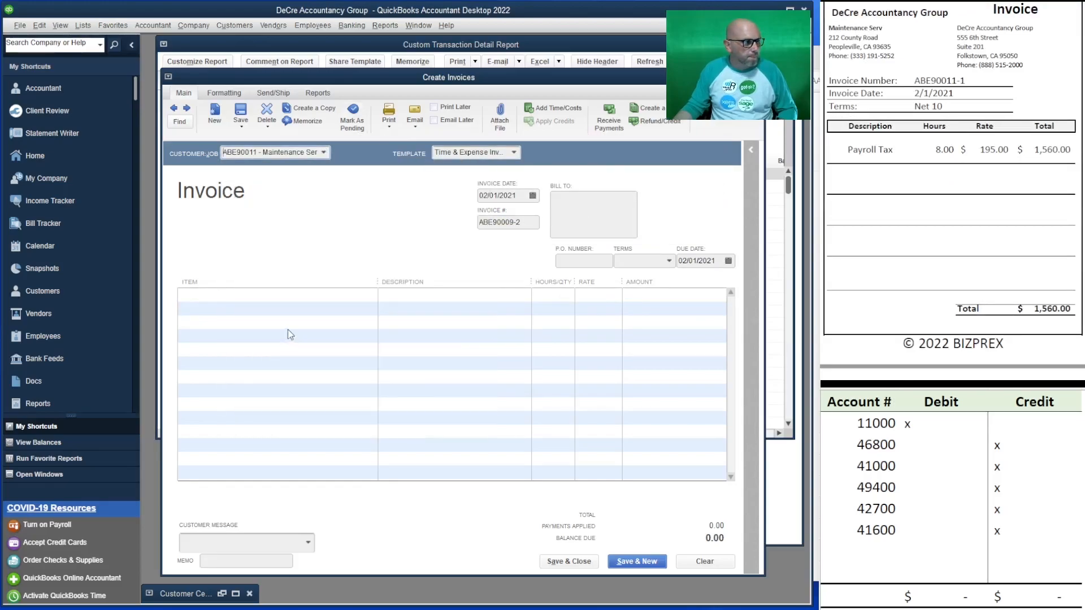
{"action": "left_click", "coordinate": [241, 209]}
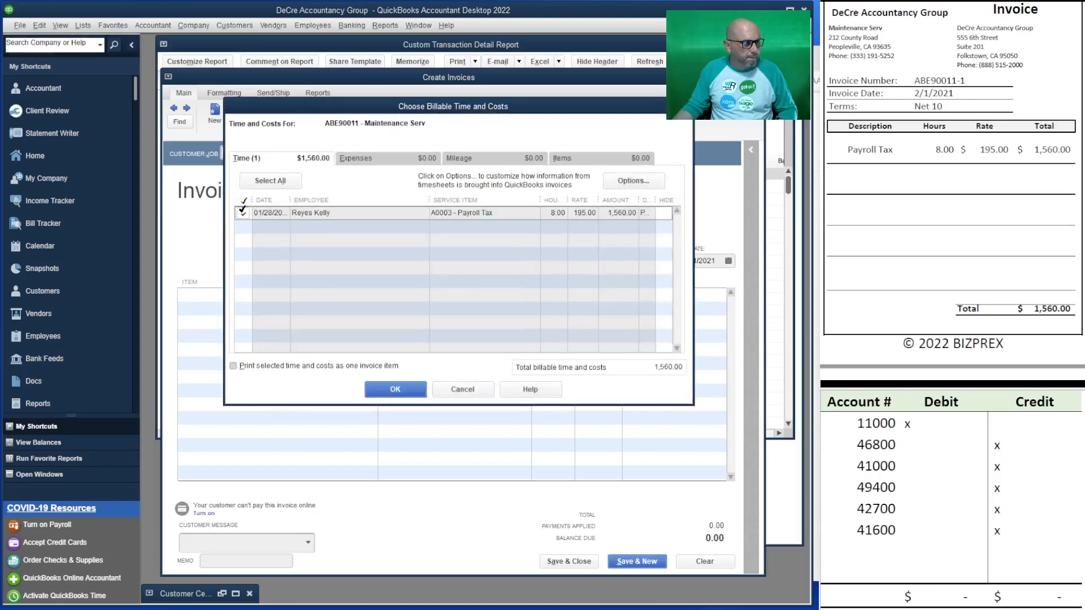
{"action": "left_click", "coordinate": [395, 390]}
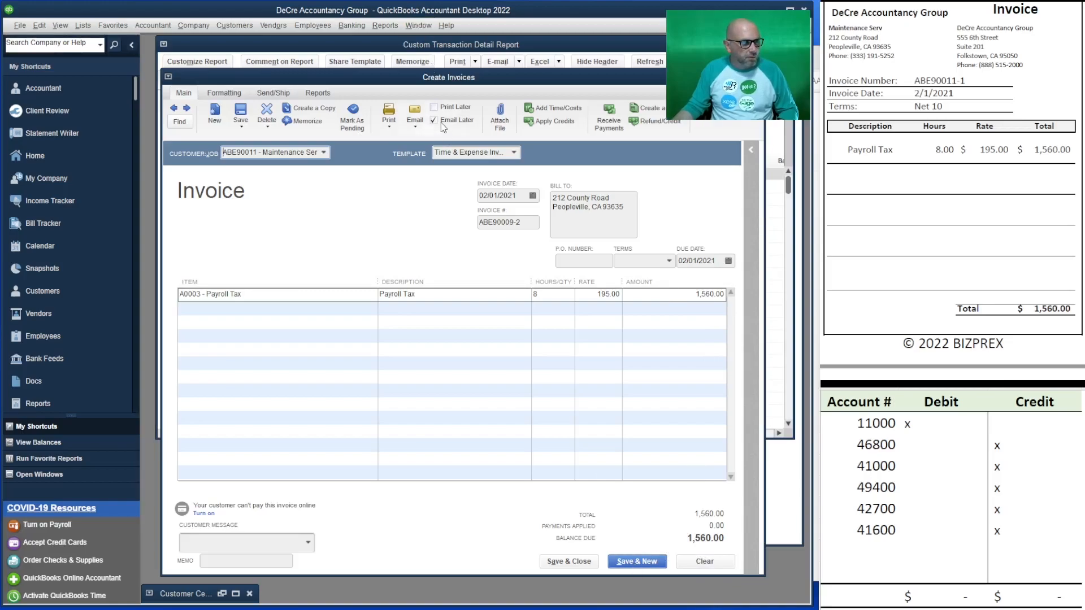
Set the Maintenance Serv invoice's terms to Net 10 with Email Later off, and save it with the terms made permanent, starting a new invoice.
{"action": "left_click", "coordinate": [668, 261]}
{"action": "left_click", "coordinate": [638, 358]}
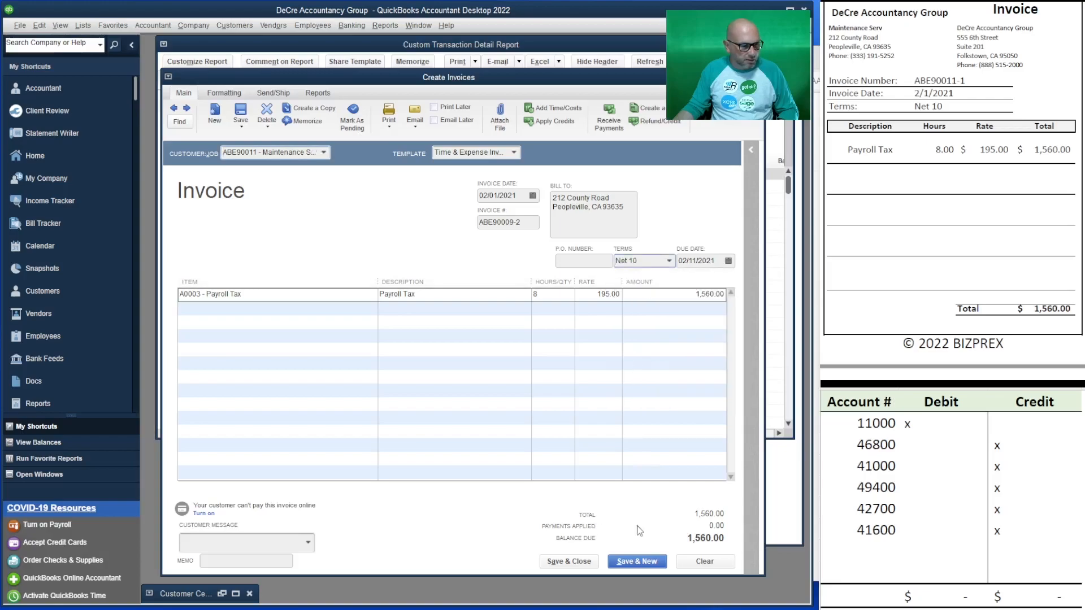
{"action": "left_click", "coordinate": [645, 562]}
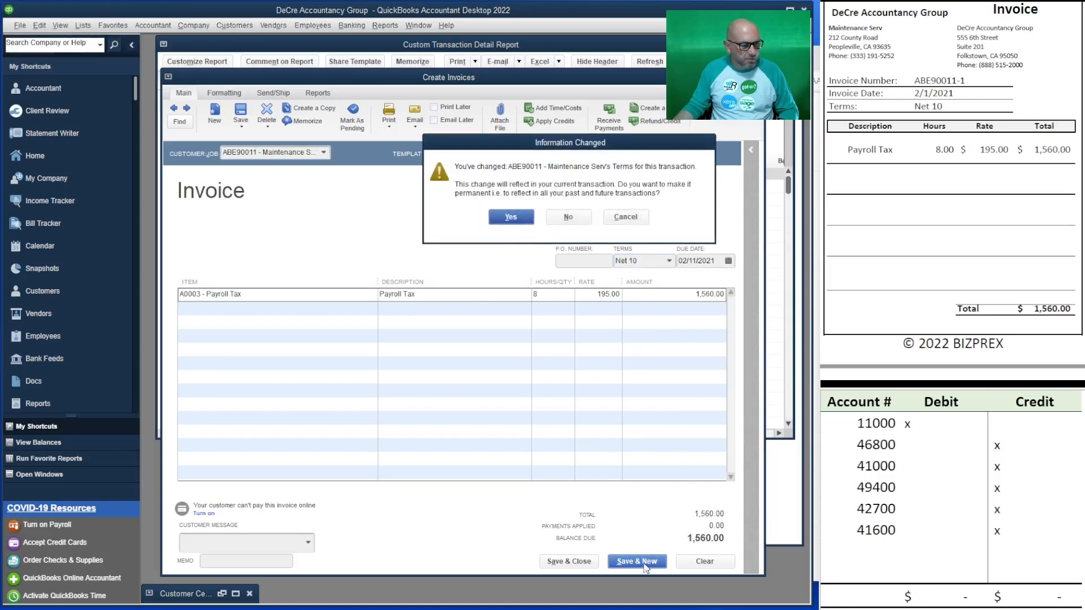
{"action": "left_click", "coordinate": [507, 217]}
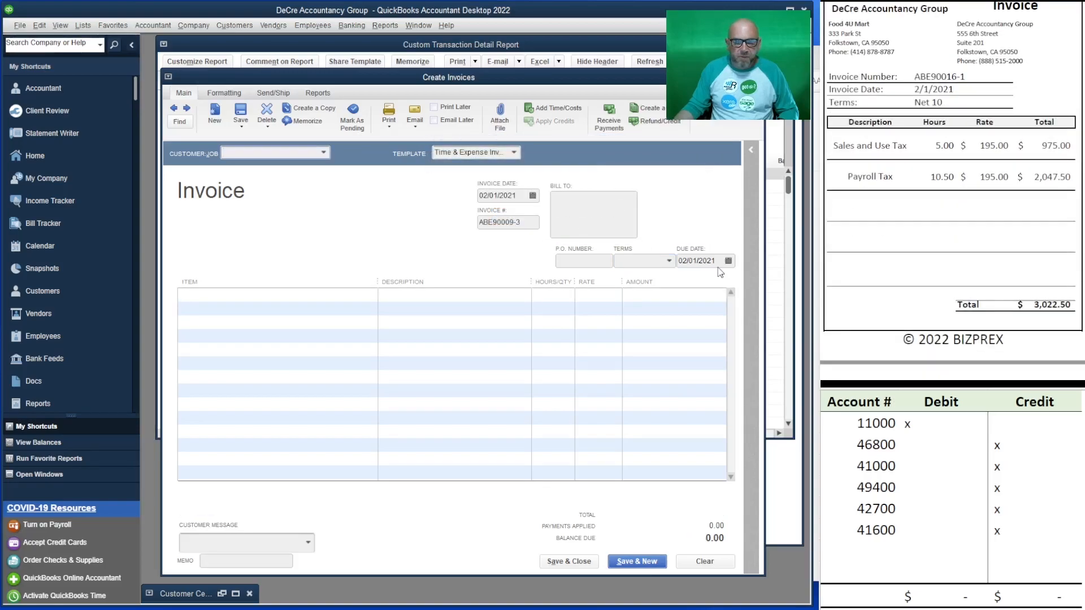
Choose Food 4U Mart as the invoice's customer and bring in all of its billable time entries.
{"action": "left_click", "coordinate": [323, 151]}
{"action": "left_click", "coordinate": [310, 342]}
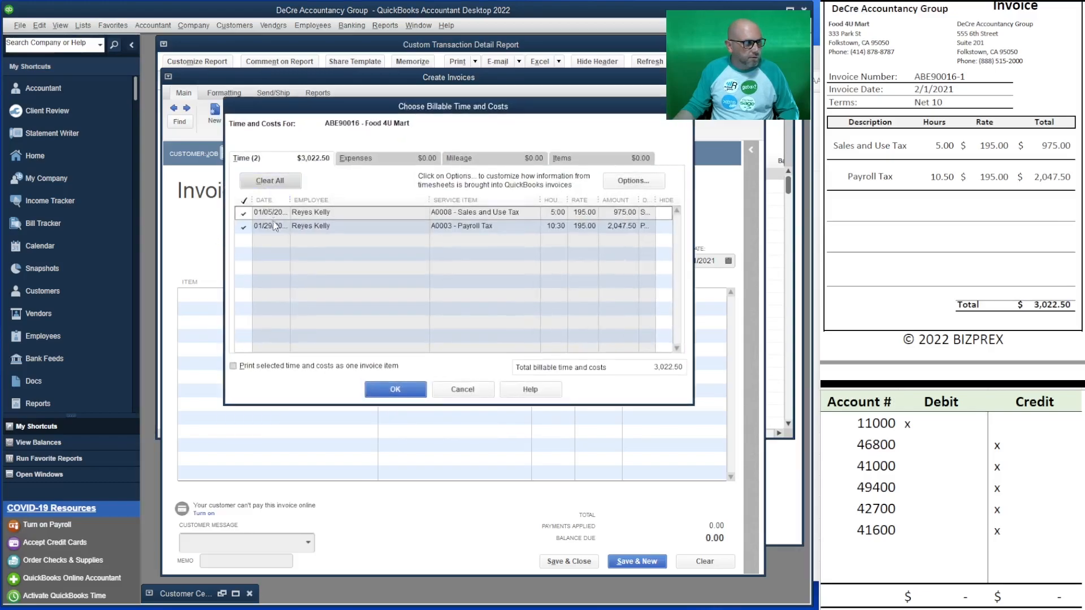
{"action": "left_click", "coordinate": [390, 389]}
Set the Food 4U Mart invoice's terms to Net 10 with Email Later off, and save it with the terms made permanent, starting a new one.
{"action": "left_click", "coordinate": [439, 123]}
{"action": "left_click", "coordinate": [668, 261]}
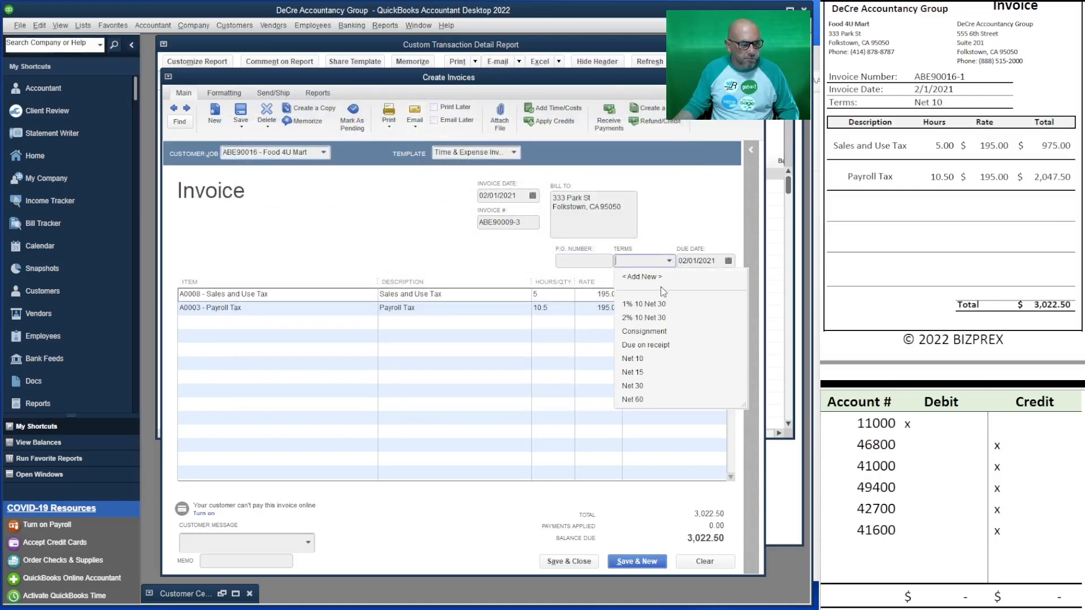
{"action": "left_click", "coordinate": [655, 358]}
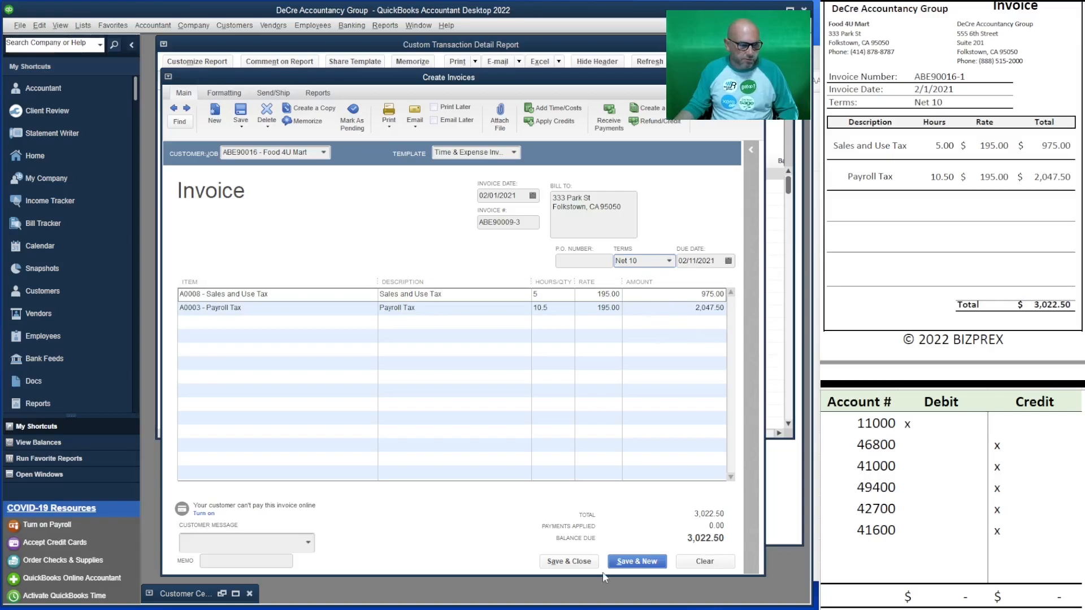
{"action": "left_click", "coordinate": [644, 565]}
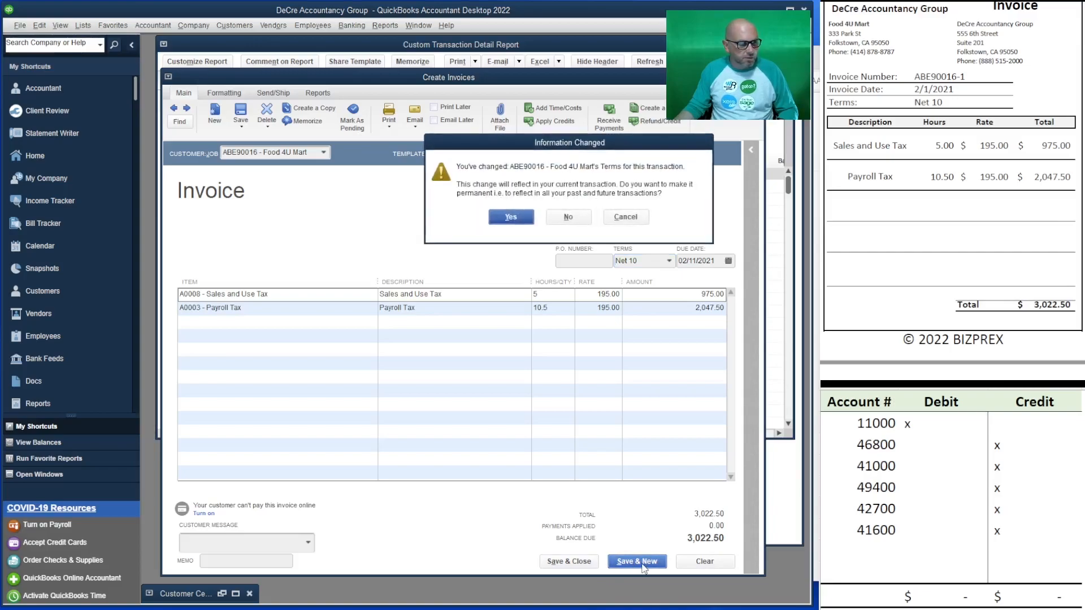
{"action": "left_click", "coordinate": [515, 217]}
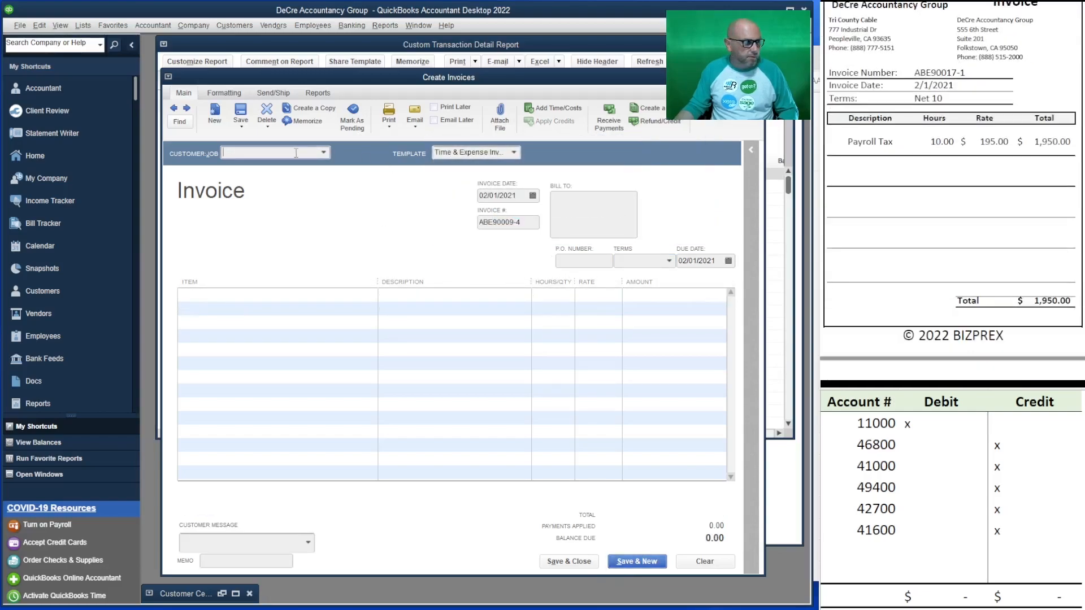
Choose Tri County Cable as the invoice's customer and bring in all of its billable time entries.
{"action": "left_click", "coordinate": [323, 153]}
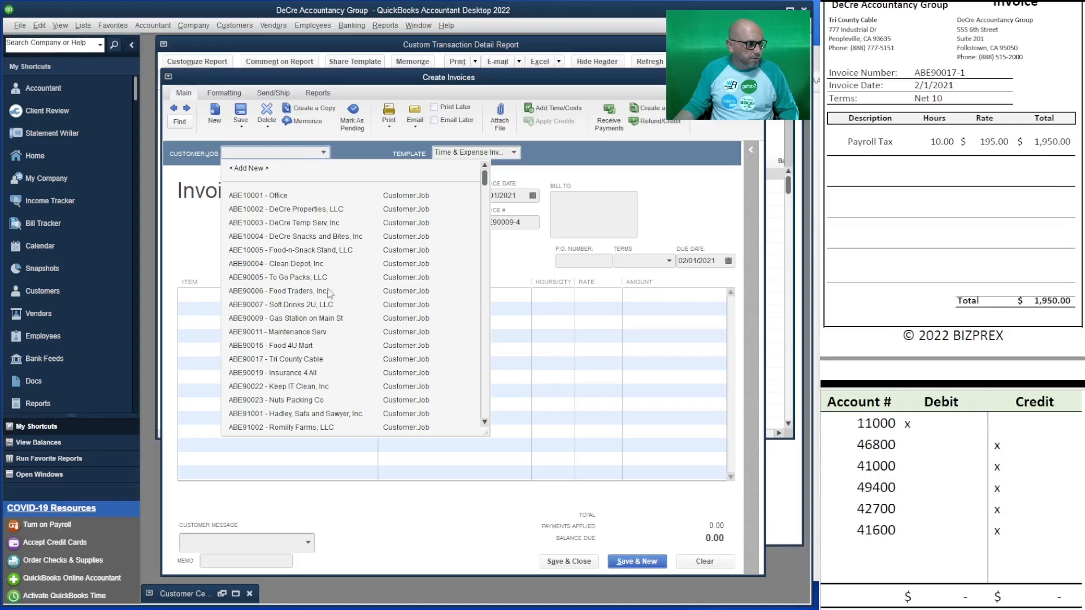
{"action": "left_click", "coordinate": [316, 359]}
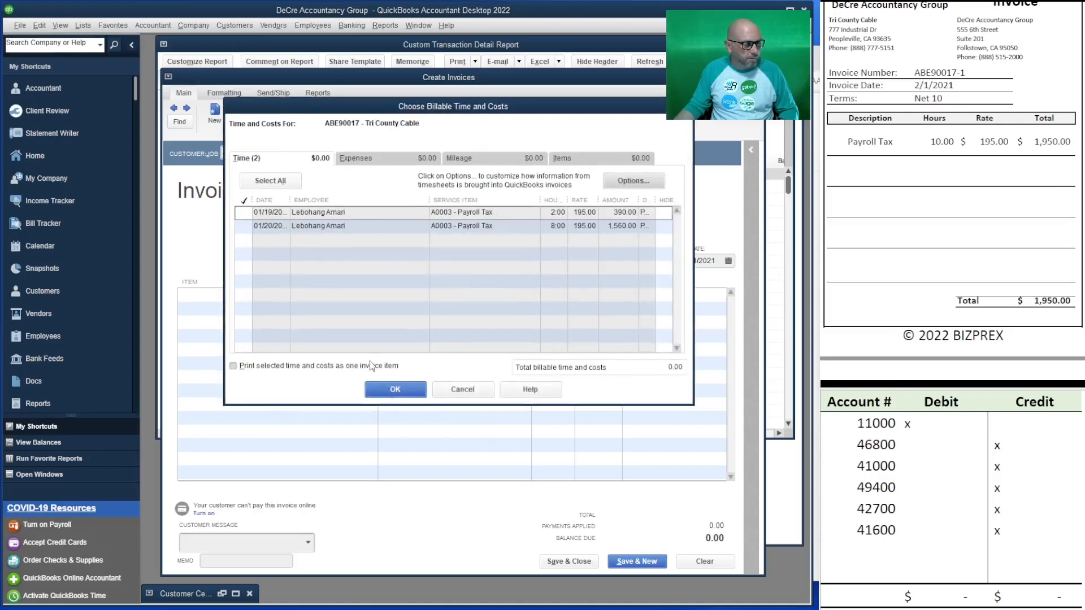
{"action": "left_click", "coordinate": [270, 181]}
{"action": "left_click", "coordinate": [395, 389]}
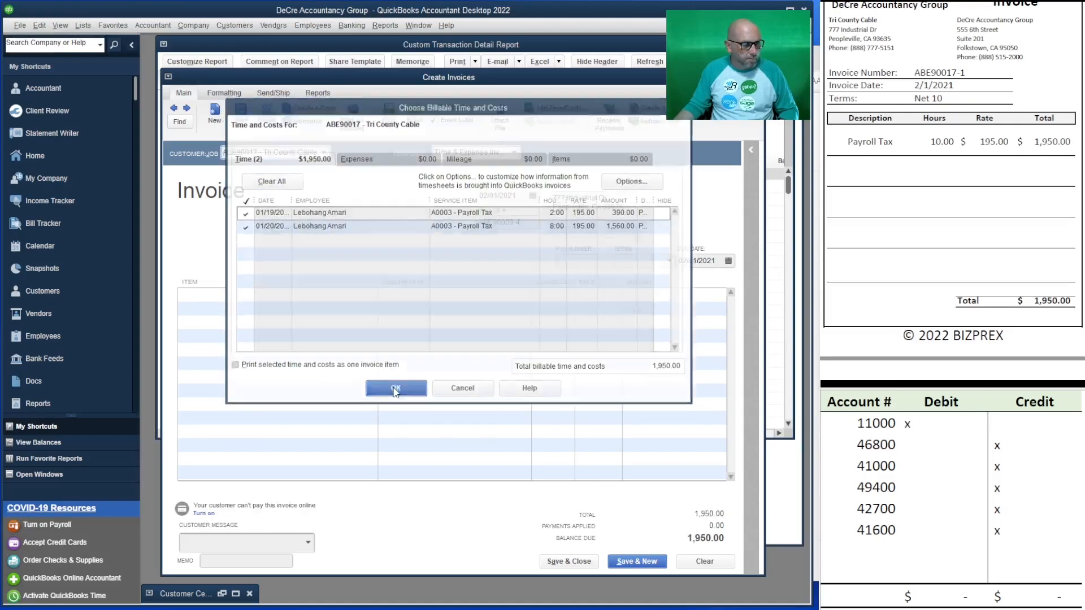
Set the Tri County Cable invoice's terms to Net 10 and copy the invoice number from its source document into the invoice.
{"action": "left_click", "coordinate": [653, 260]}
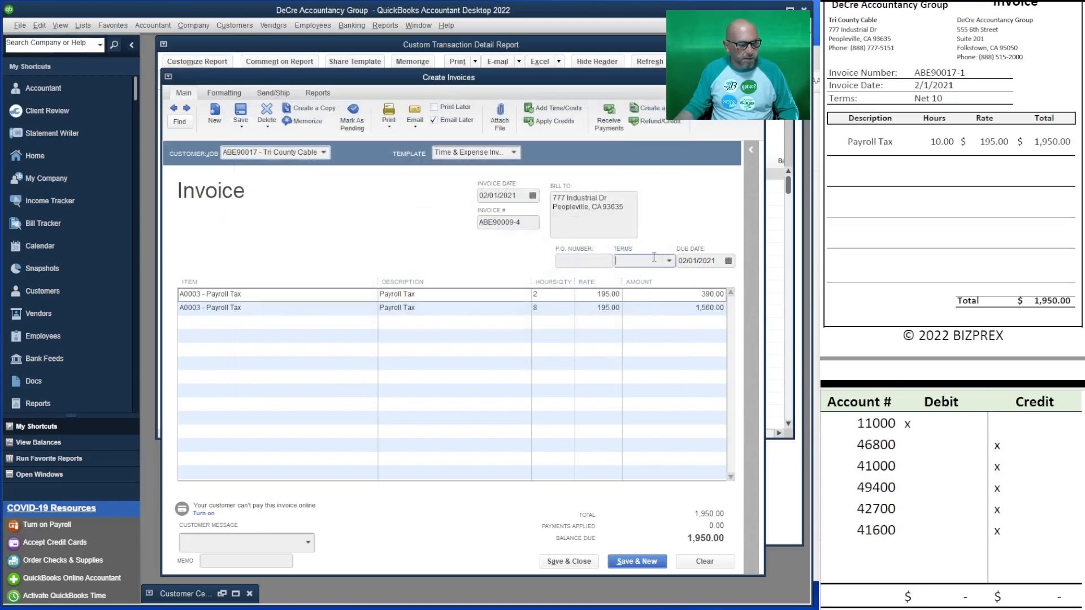
{"action": "left_click", "coordinate": [667, 261]}
{"action": "left_click", "coordinate": [653, 358]}
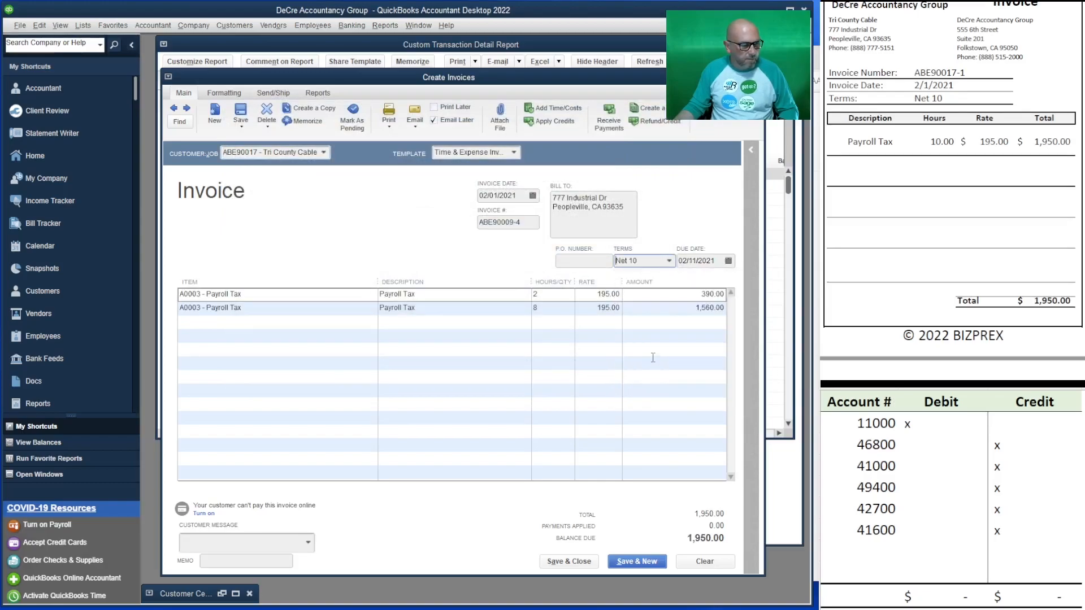
{"action": "left_click_drag", "start_coordinate": [967, 74], "coordinate": [860, 73]}
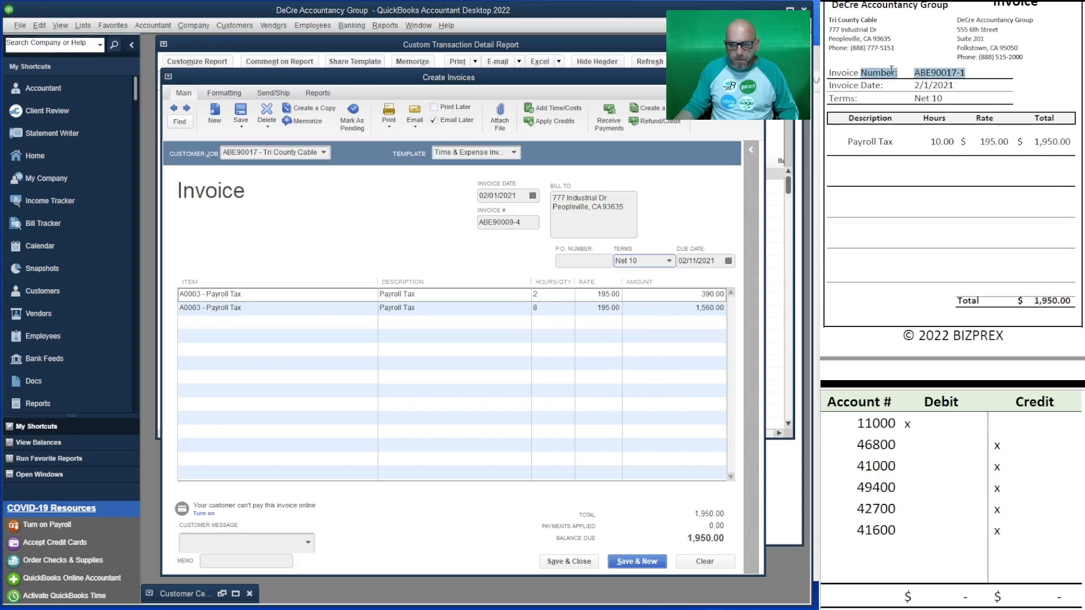
{"action": "left_click", "coordinate": [973, 87]}
{"action": "left_click_drag", "start_coordinate": [974, 72], "coordinate": [912, 73]}
{"action": "key", "text": "ctrl+c"}
{"action": "left_click_drag", "start_coordinate": [533, 223], "coordinate": [453, 219]}
{"action": "key", "text": "ctrl+v"}
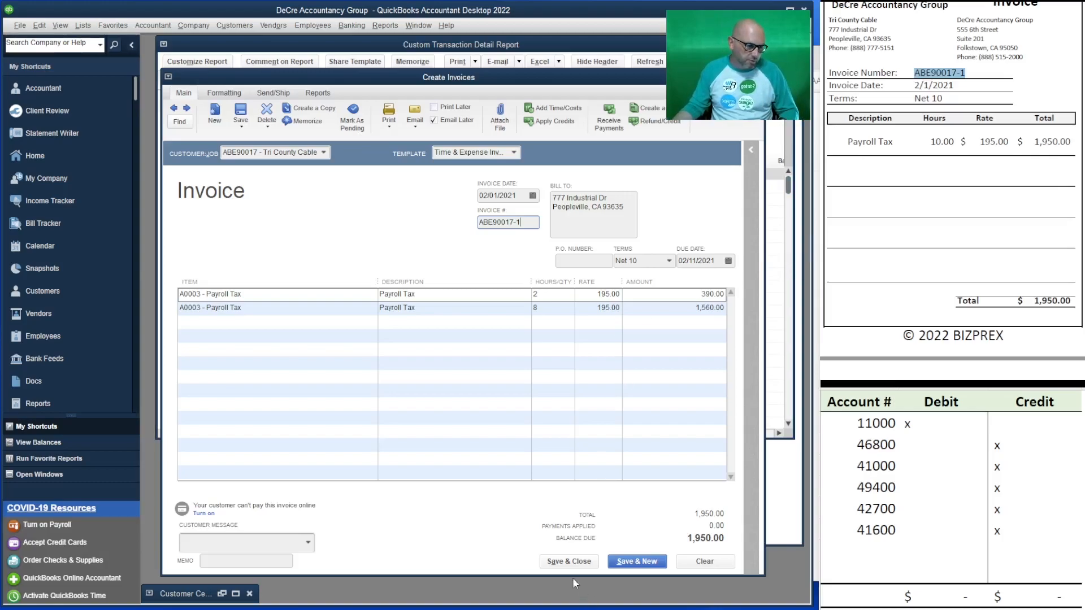
Save the Tri County Cable invoice with Email Later turned off, start a new one, and show the Insurance 4 All source invoice.
{"action": "left_click", "coordinate": [641, 563]}
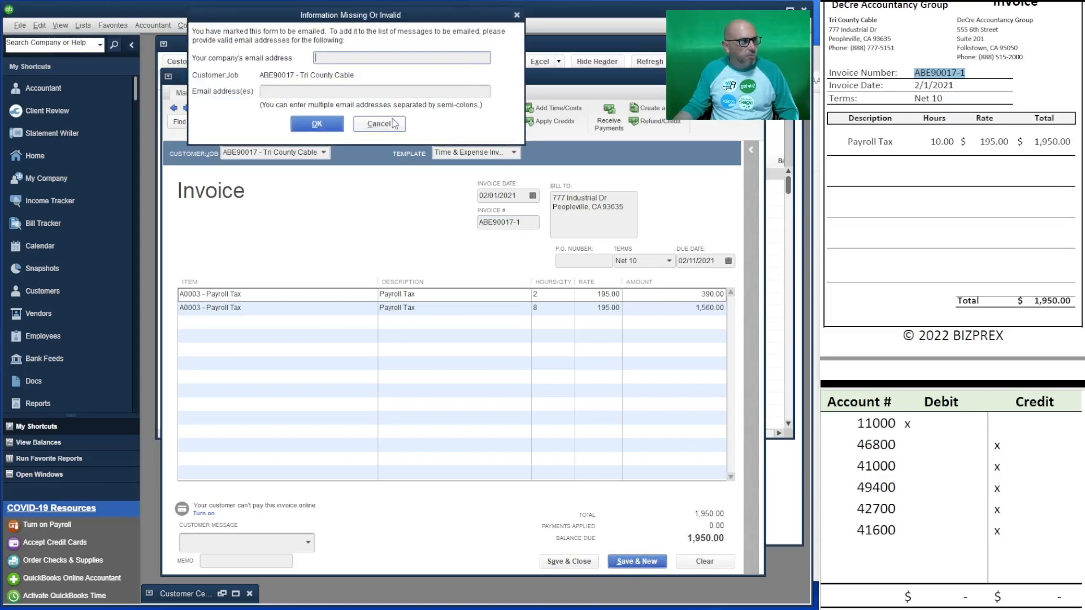
{"action": "key", "text": "Return"}
{"action": "left_click", "coordinate": [439, 121]}
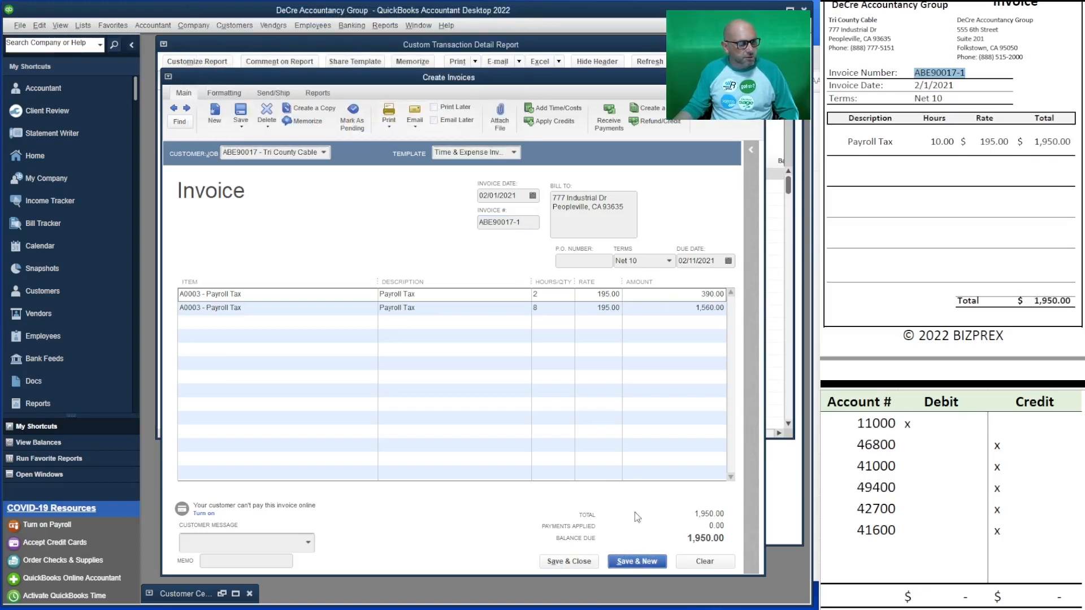
{"action": "left_click", "coordinate": [639, 562]}
{"action": "left_click", "coordinate": [510, 221]}
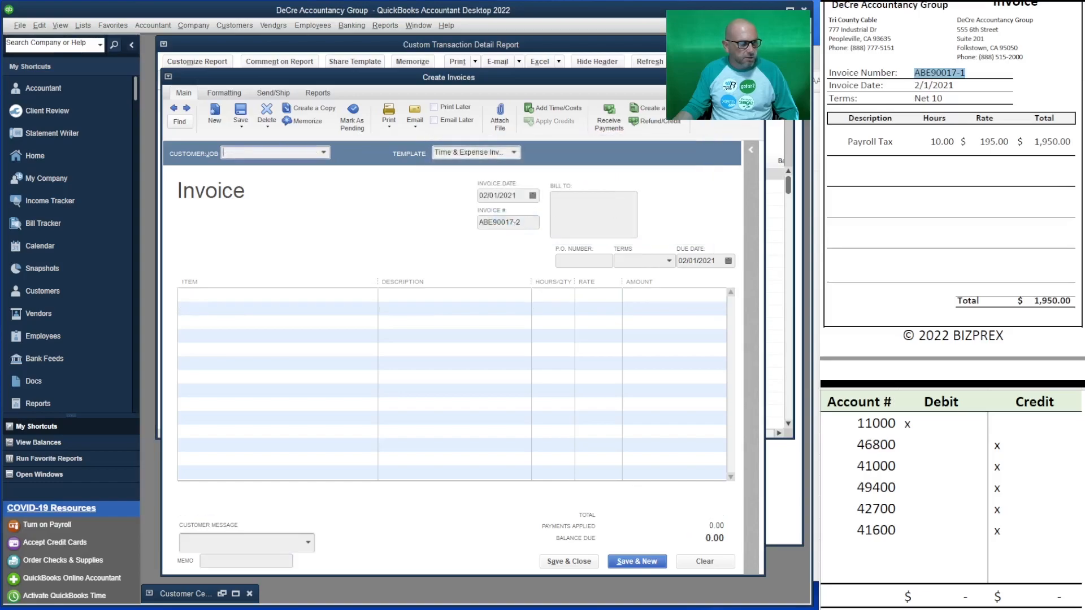
{"action": "scroll", "coordinate": [952, 192], "scroll_direction": "down", "scroll_amount": 15}
{"action": "scroll", "coordinate": [952, 192], "scroll_direction": "up", "scroll_amount": 1}
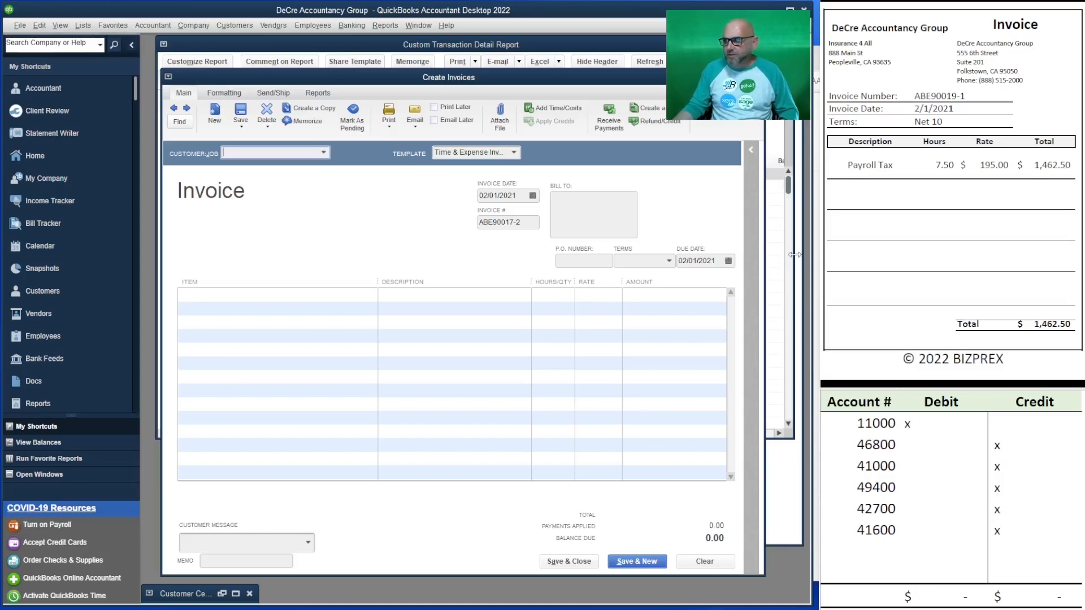
Choose Insurance 4 All as the invoice's customer and bring in all of its billable time entries.
{"action": "left_click", "coordinate": [325, 153]}
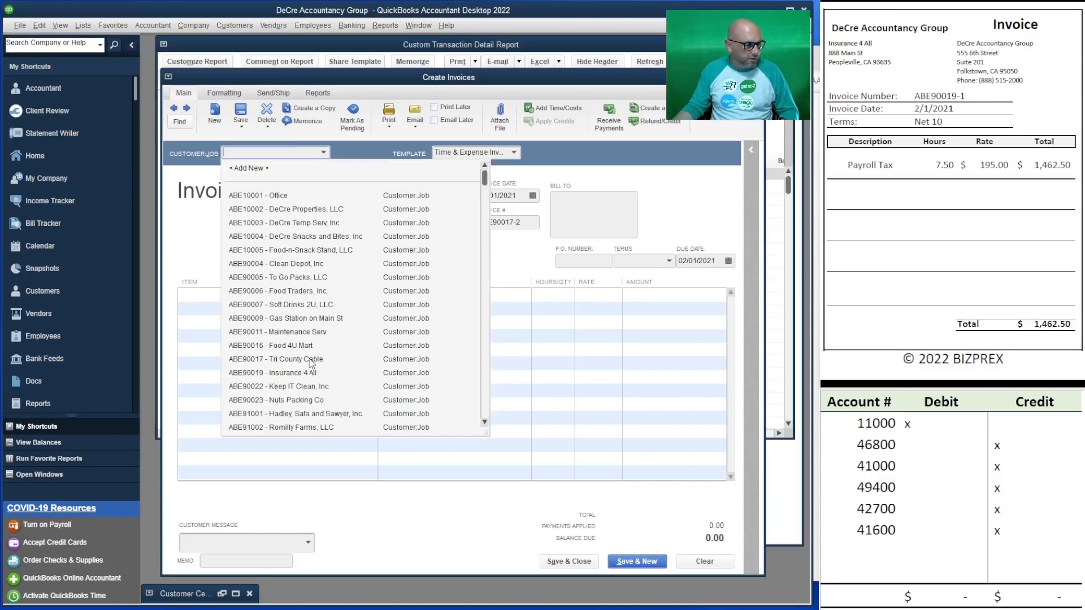
{"action": "left_click", "coordinate": [303, 372]}
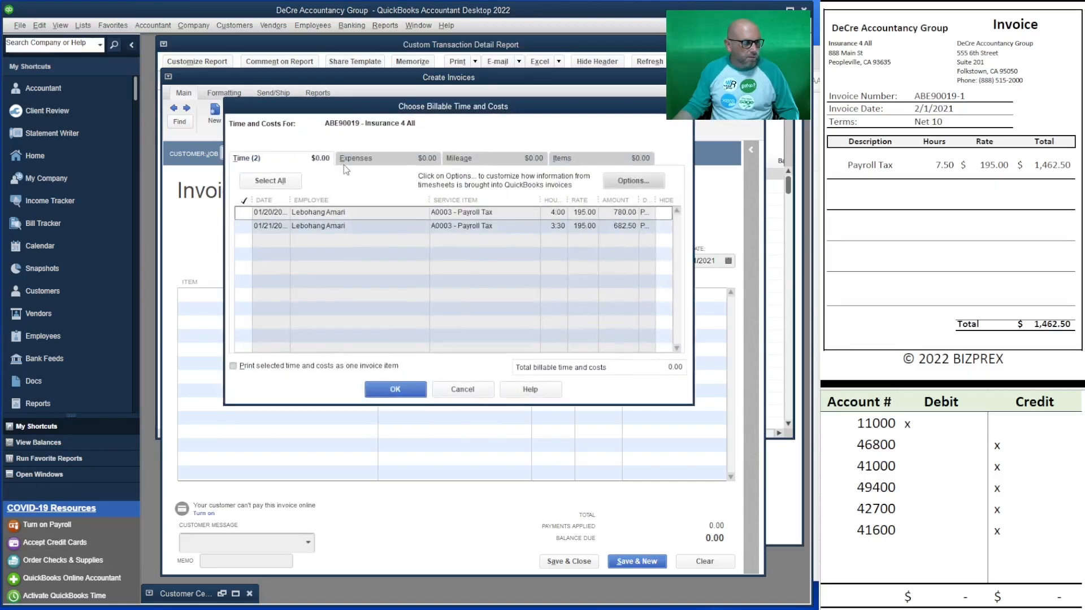
{"action": "left_click", "coordinate": [254, 181]}
{"action": "left_click", "coordinate": [401, 390]}
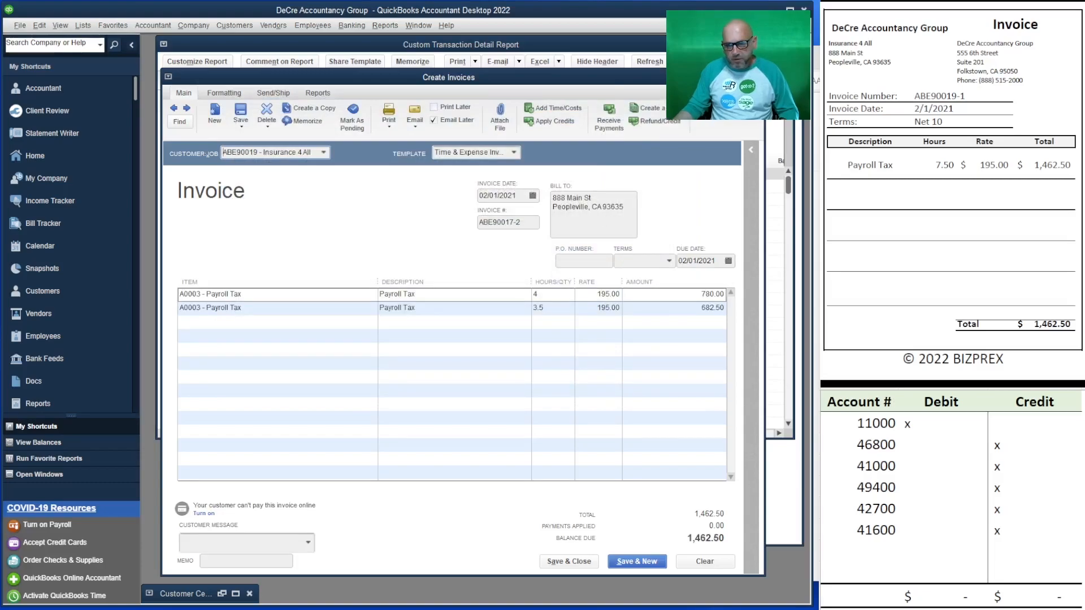
Copy the invoice number from the Insurance 4 All source document into the invoice and open the choices for its terms.
{"action": "left_click_drag", "start_coordinate": [965, 96], "coordinate": [916, 95]}
{"action": "key", "text": "ctrl+c"}
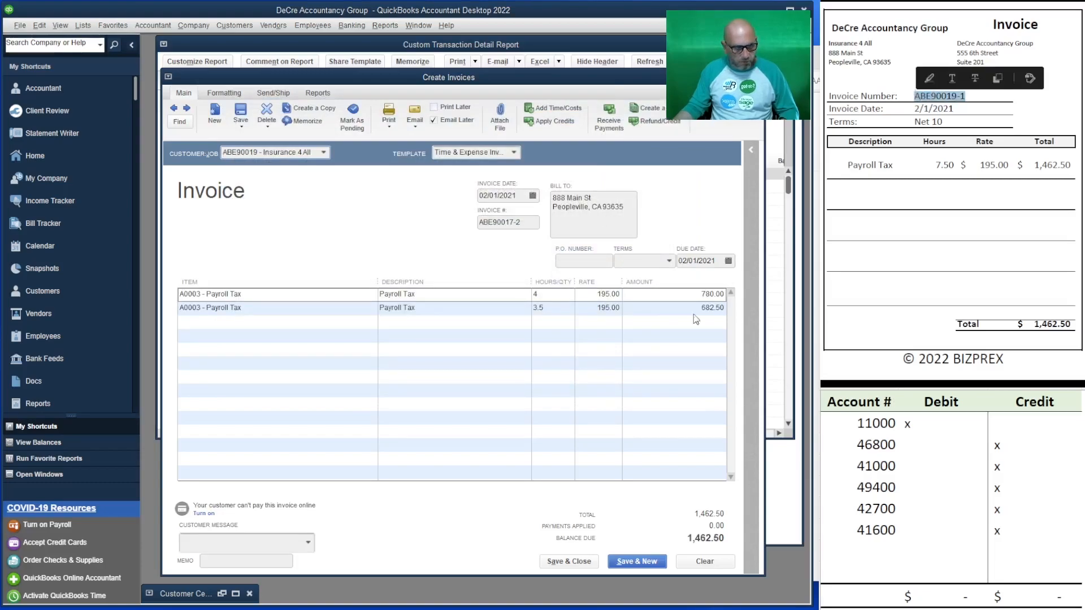
{"action": "left_click", "coordinate": [533, 226]}
{"action": "key", "text": "ctrl+v"}
{"action": "left_click", "coordinate": [668, 260]}
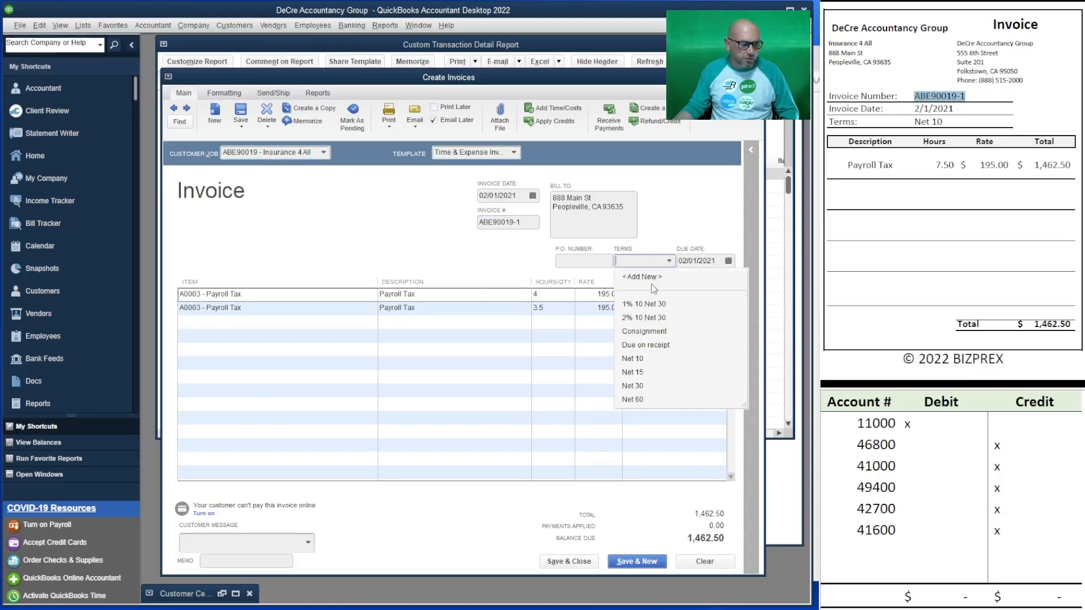
Set the Insurance 4 All invoice's payment terms to Net 10.
{"action": "left_click", "coordinate": [654, 358]}
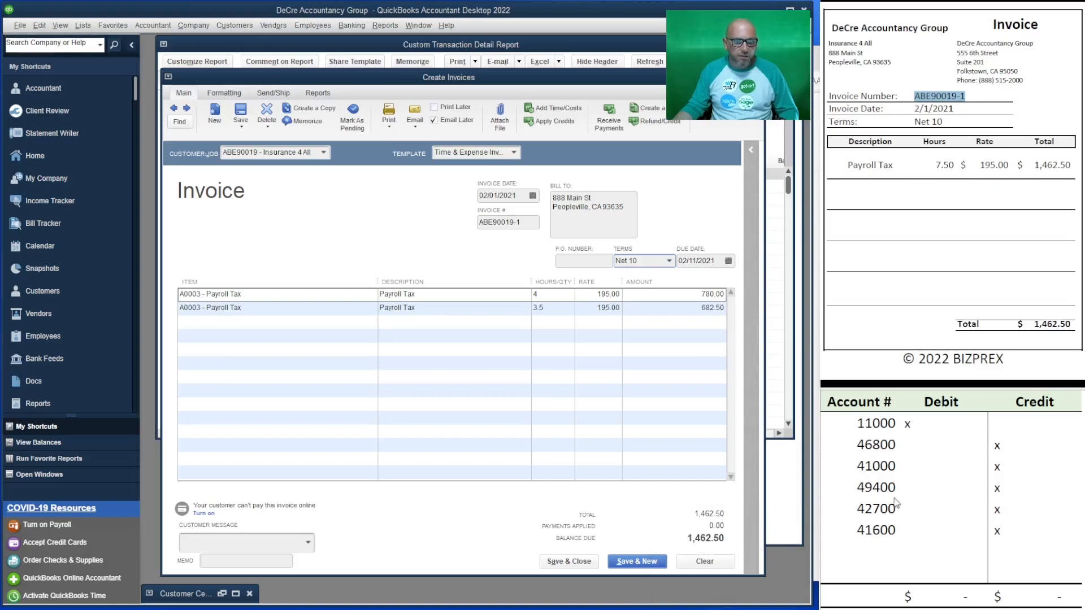
In the journal entry worksheet, enter a credit of 1,462.50 for the second account and a debit of 1,465.50 for the first account.
{"action": "left_click", "coordinate": [1001, 449]}
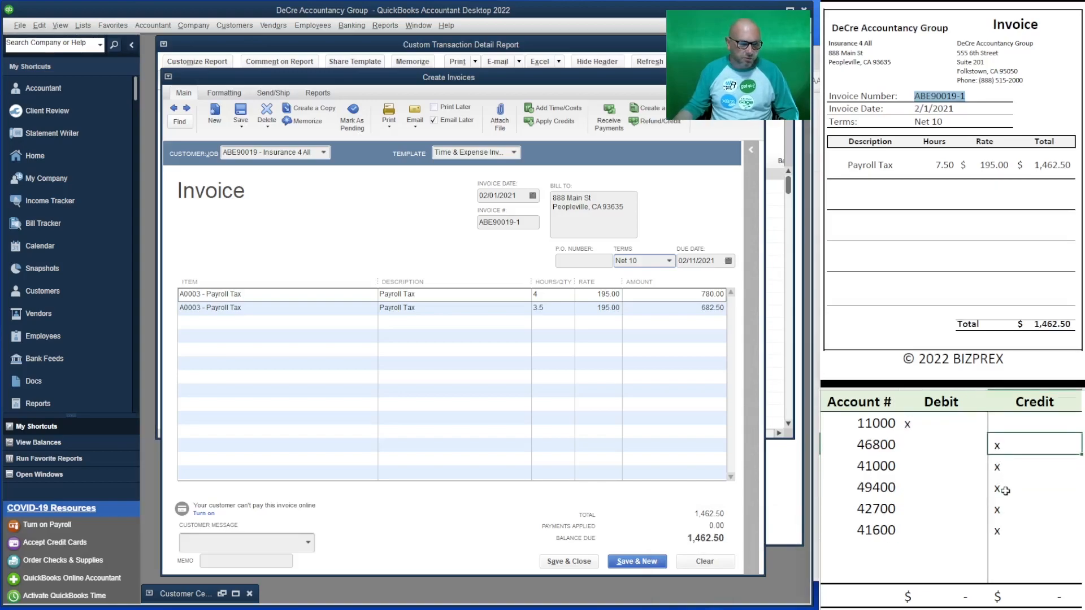
{"action": "type", "text": "1,4"}
{"action": "type", "text": "62.50"}
{"action": "key", "text": "Left"}
{"action": "key", "text": "Up"}
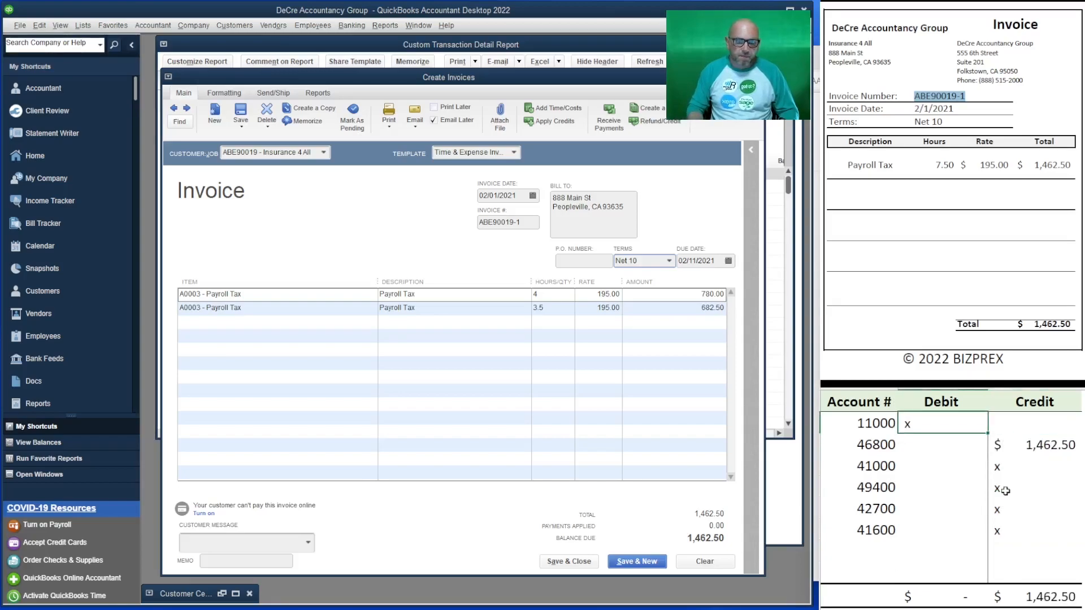
{"action": "type", "text": "1,465.5"}
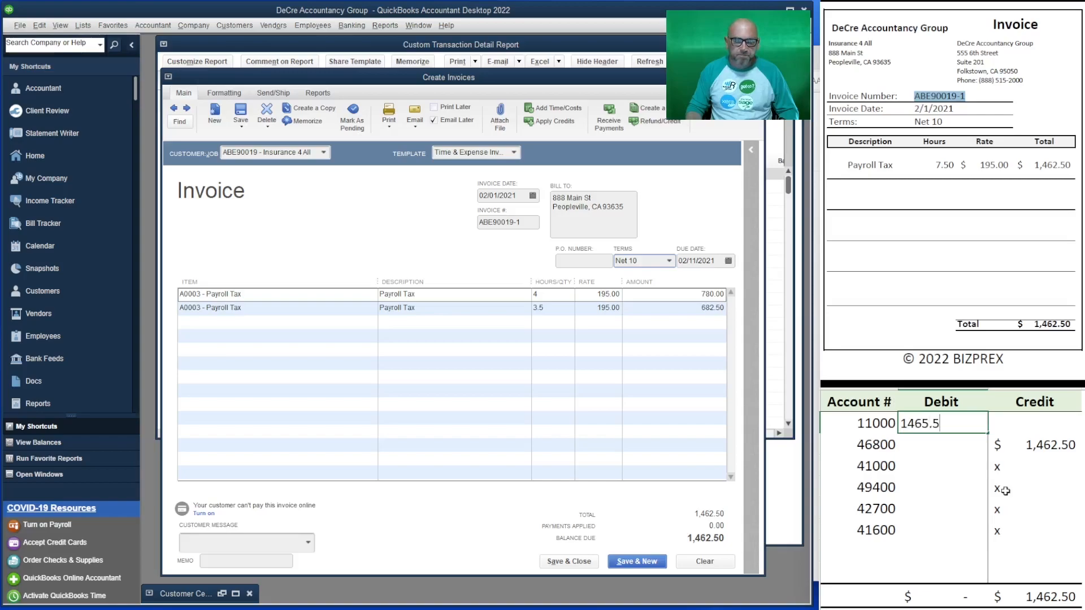
{"action": "type", "text": "0"}
{"action": "key", "text": "Return"}
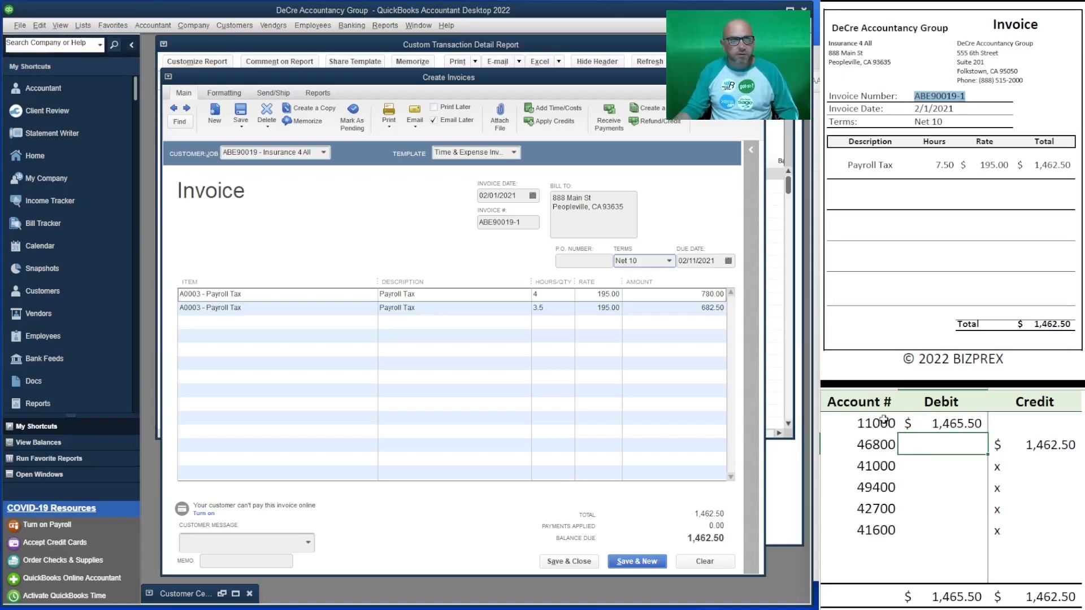
Save the Insurance 4 All invoice without emailing it, making the changed terms permanent for the customer, and open a blank invoice.
{"action": "left_click", "coordinate": [653, 563]}
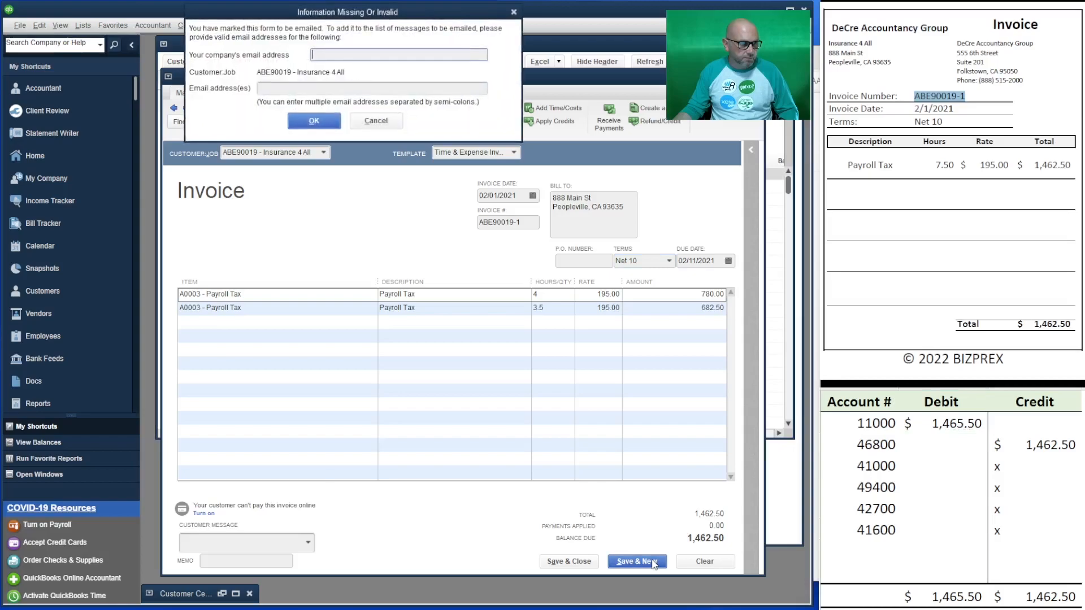
{"action": "left_click", "coordinate": [376, 121]}
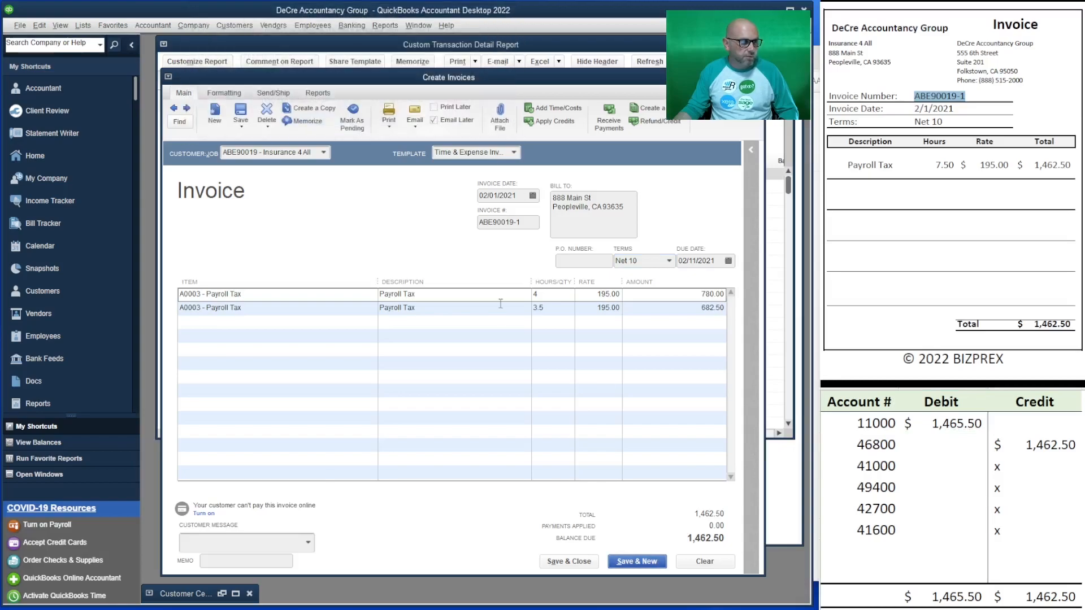
{"action": "left_click", "coordinate": [641, 562]}
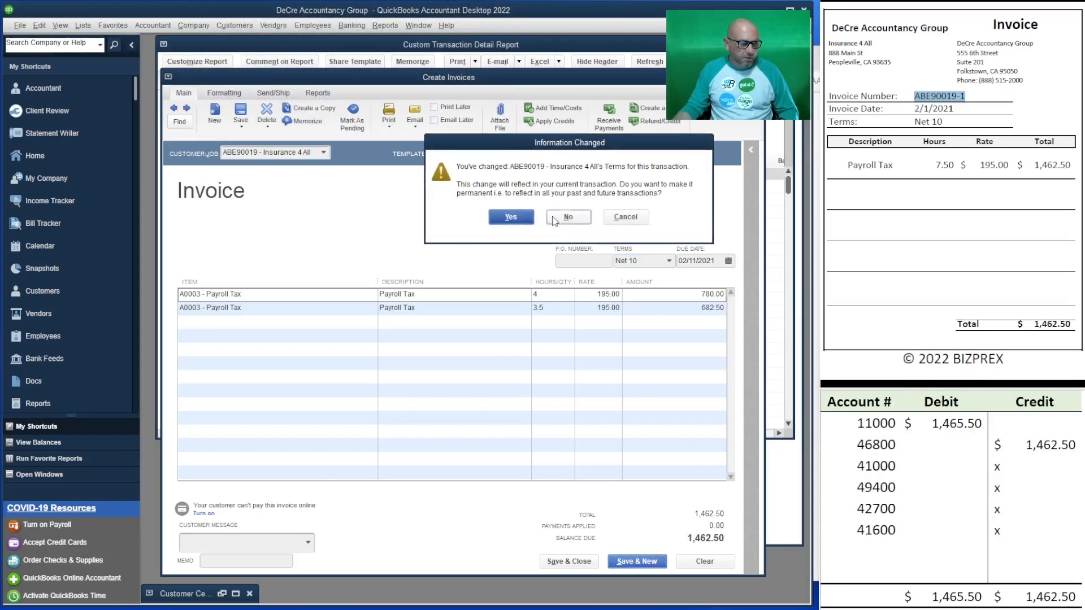
{"action": "left_click", "coordinate": [510, 219]}
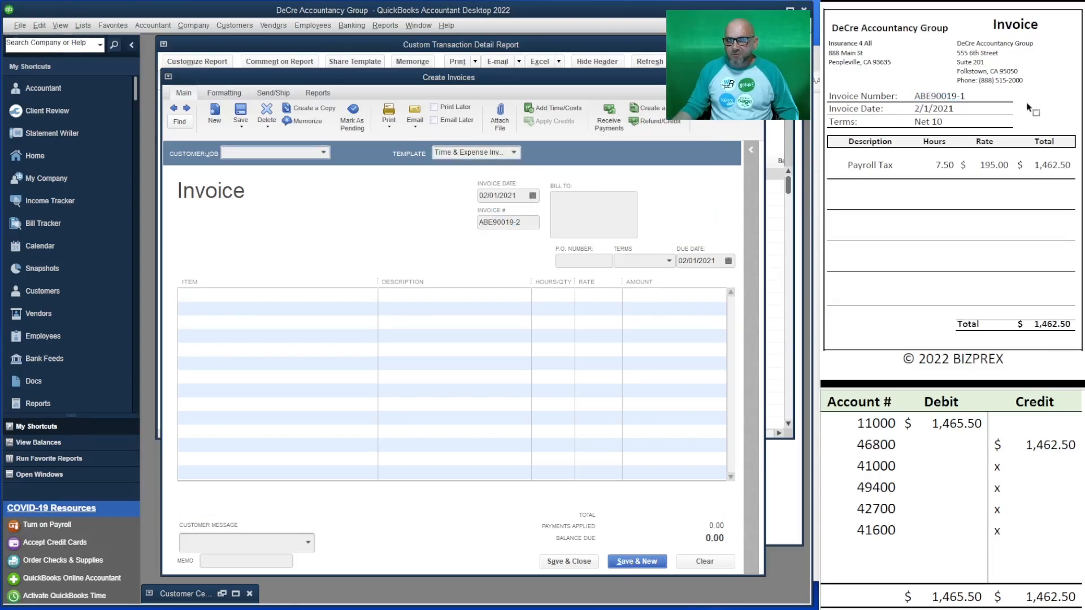
Fill the new invoice for Keep IT Clean, Inc, the next source invoice, with all of its billable time entries.
{"action": "scroll", "coordinate": [1026, 104], "scroll_direction": "down", "scroll_amount": 10}
{"action": "scroll", "coordinate": [1026, 104], "scroll_direction": "up", "scroll_amount": 1}
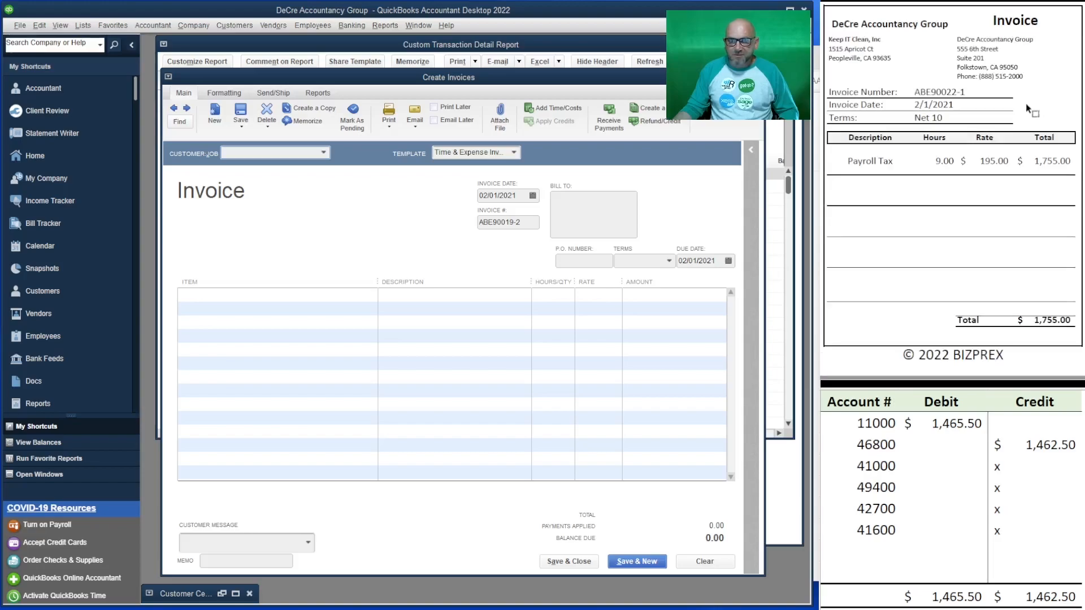
{"action": "left_click", "coordinate": [324, 153]}
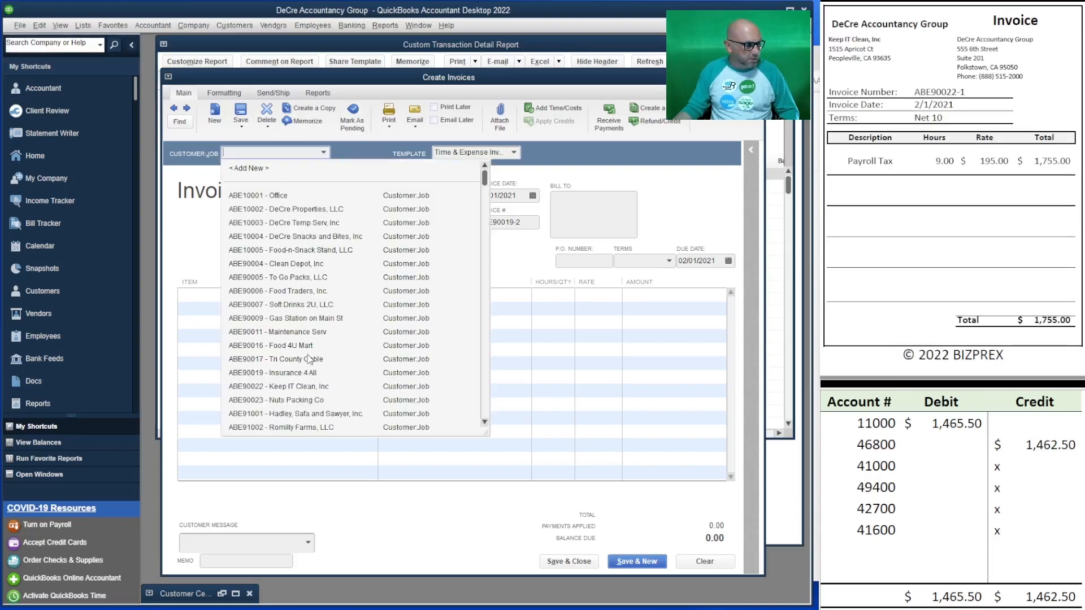
{"action": "left_click", "coordinate": [307, 386]}
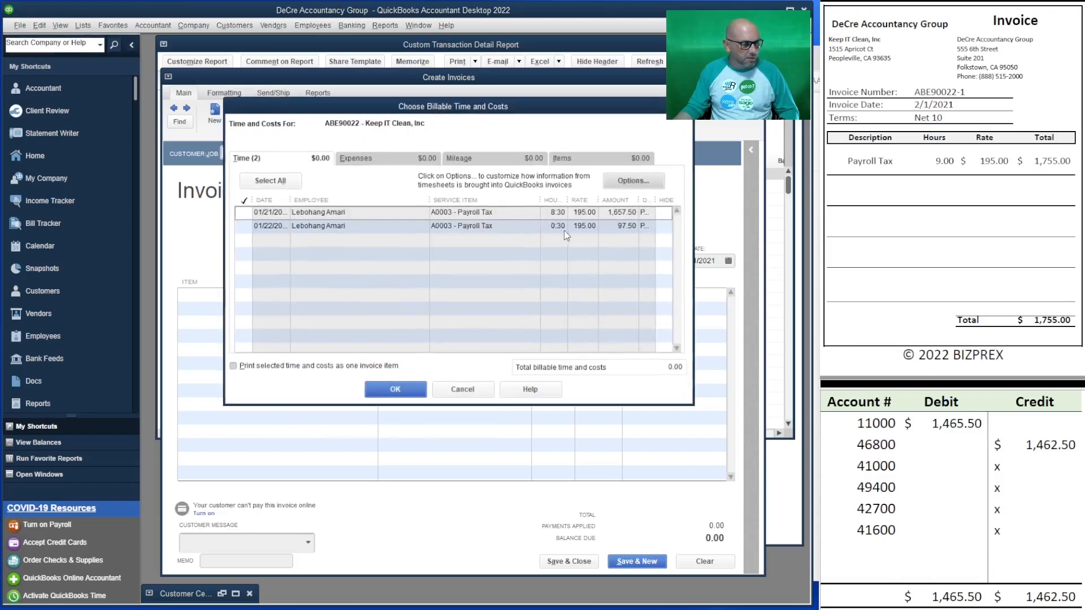
{"action": "left_click", "coordinate": [262, 184]}
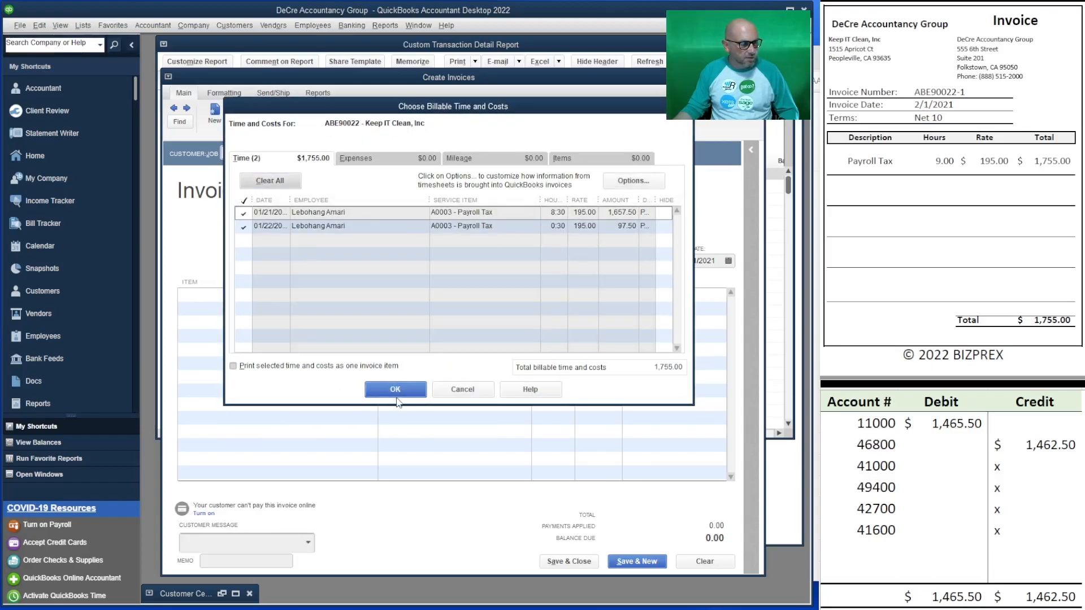
{"action": "left_click", "coordinate": [395, 390]}
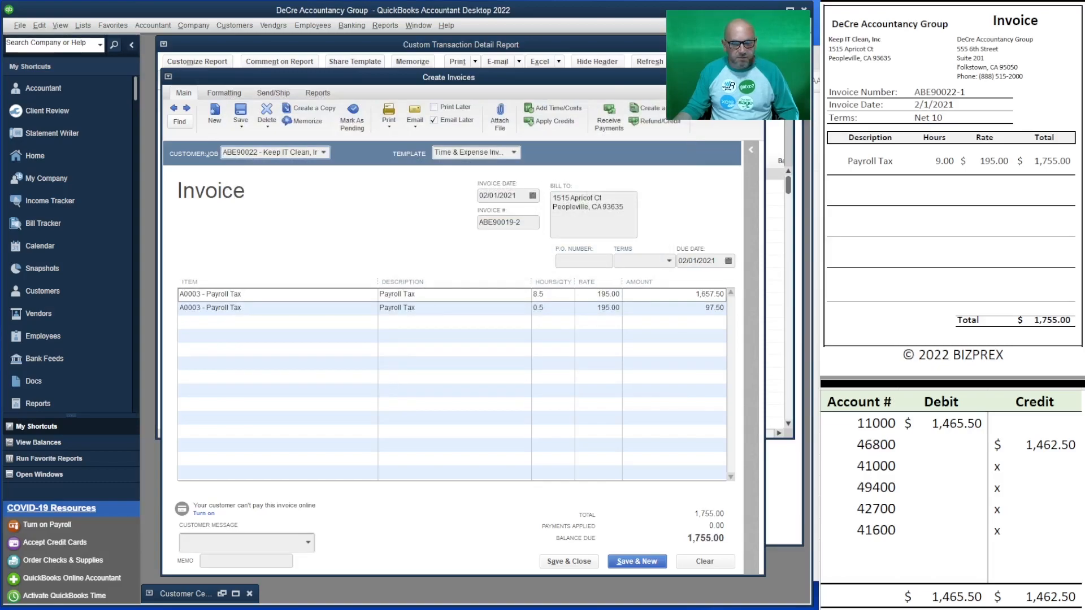
In the journal entry worksheet, enter 1,755.00 as the first account's debit and the second account's credit.
{"action": "left_click", "coordinate": [960, 421]}
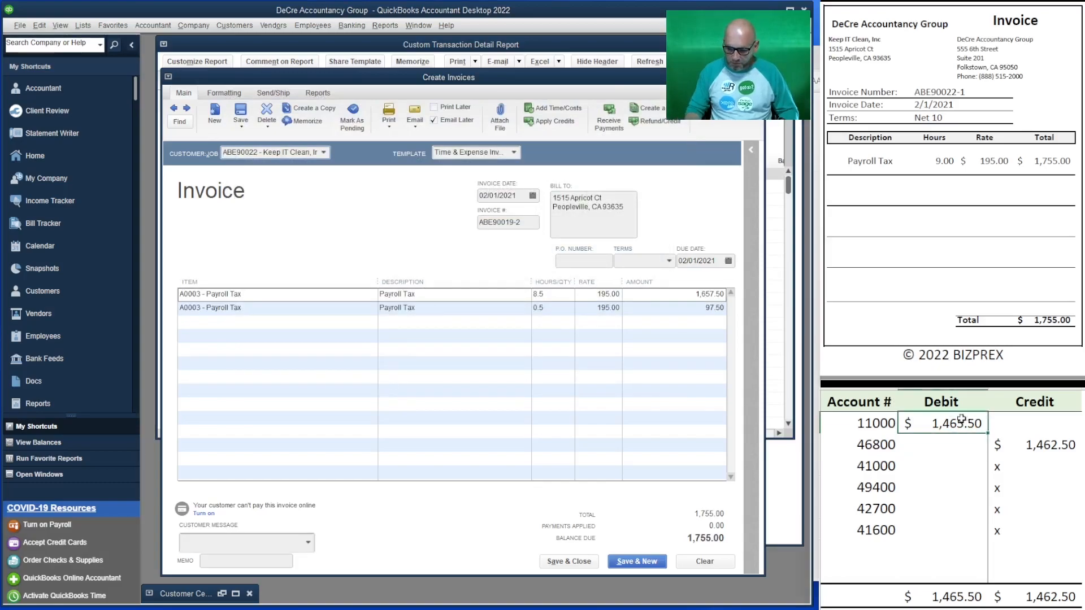
{"action": "type", "text": "1755"}
{"action": "key", "text": "Return"}
{"action": "key", "text": "Right"}
{"action": "type", "text": "1755"}
{"action": "key", "text": "Return"}
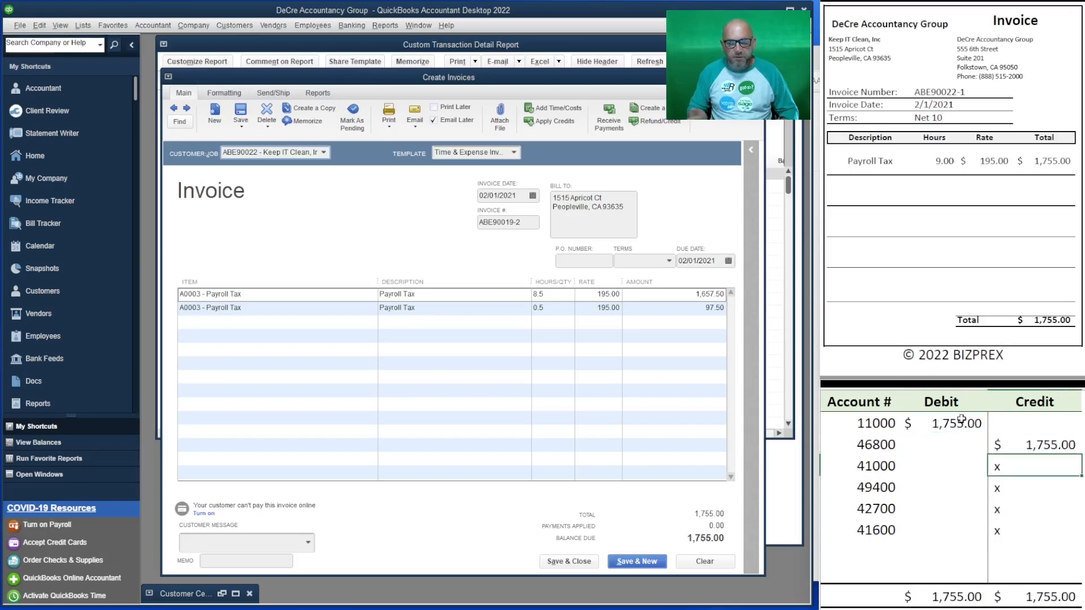
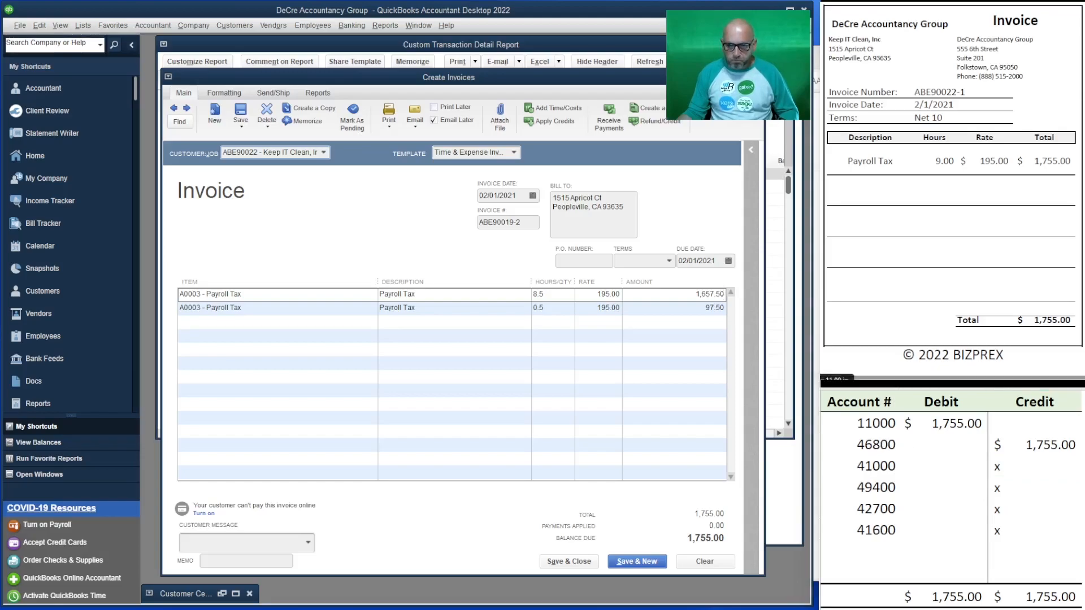
Exclude the Keep IT Clean, Inc invoice from later emailing, save it and open a blank invoice.
{"action": "left_click", "coordinate": [627, 560]}
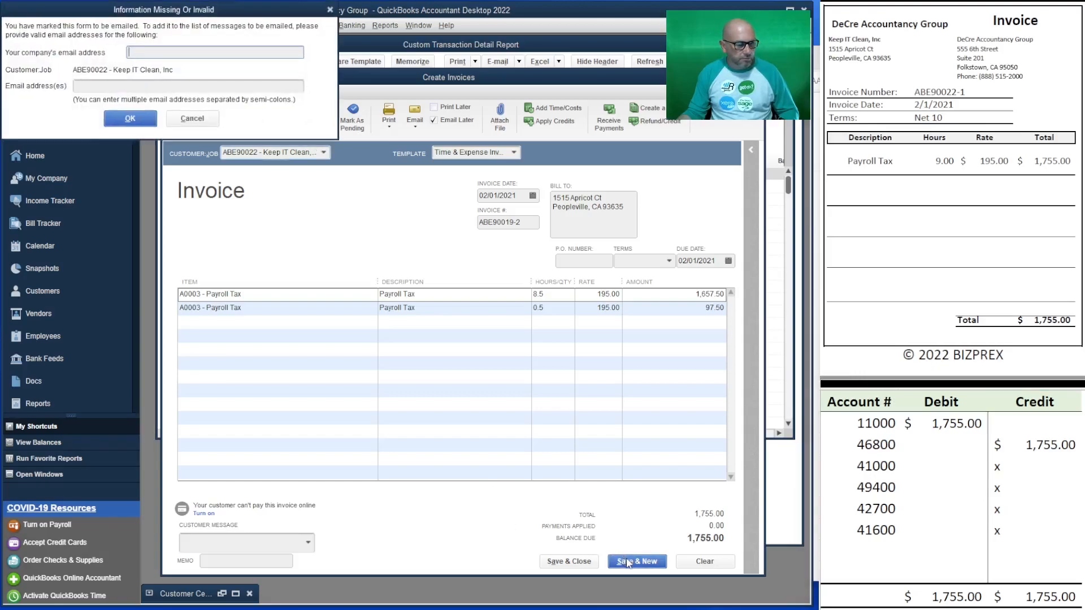
{"action": "left_click", "coordinate": [192, 118]}
{"action": "left_click", "coordinate": [446, 127]}
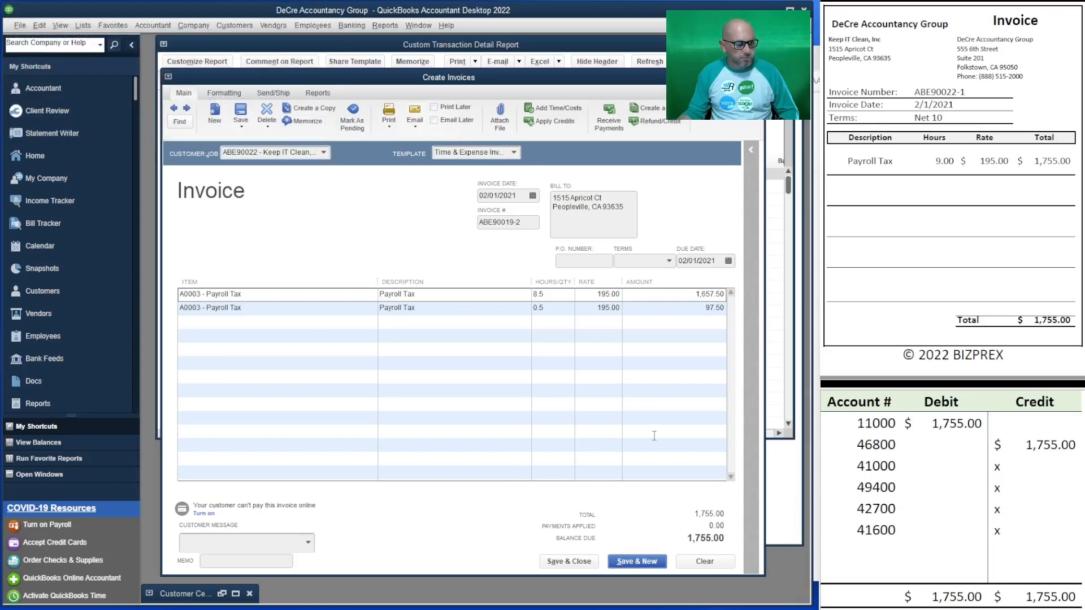
{"action": "left_click", "coordinate": [649, 561]}
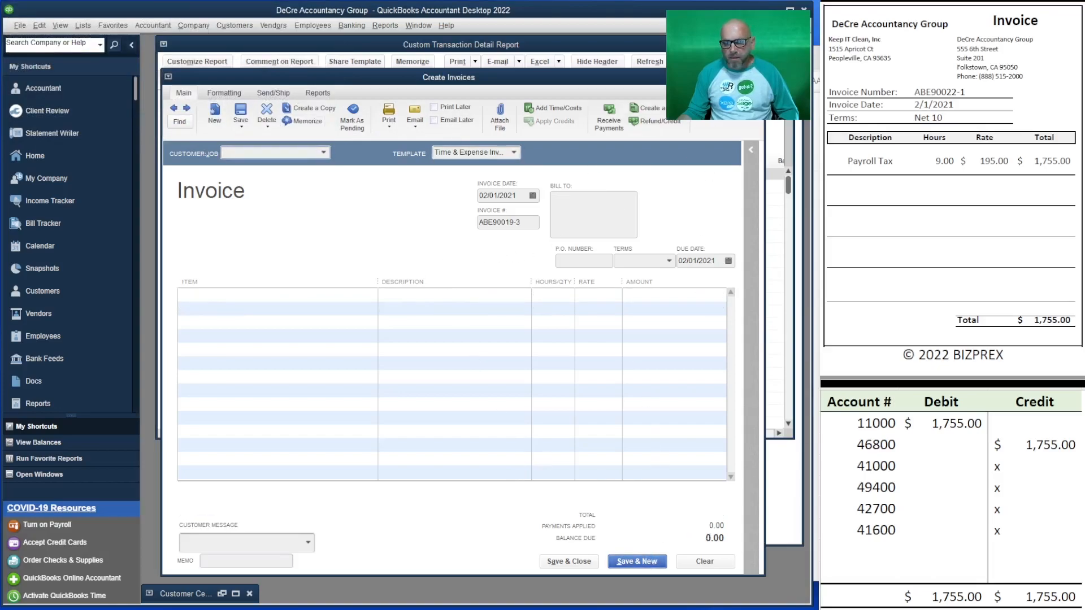
Fill the new invoice for Nuts Packing Co, the next source invoice, with all of its billable time entries.
{"action": "scroll", "coordinate": [1081, 87], "scroll_direction": "down", "scroll_amount": 5}
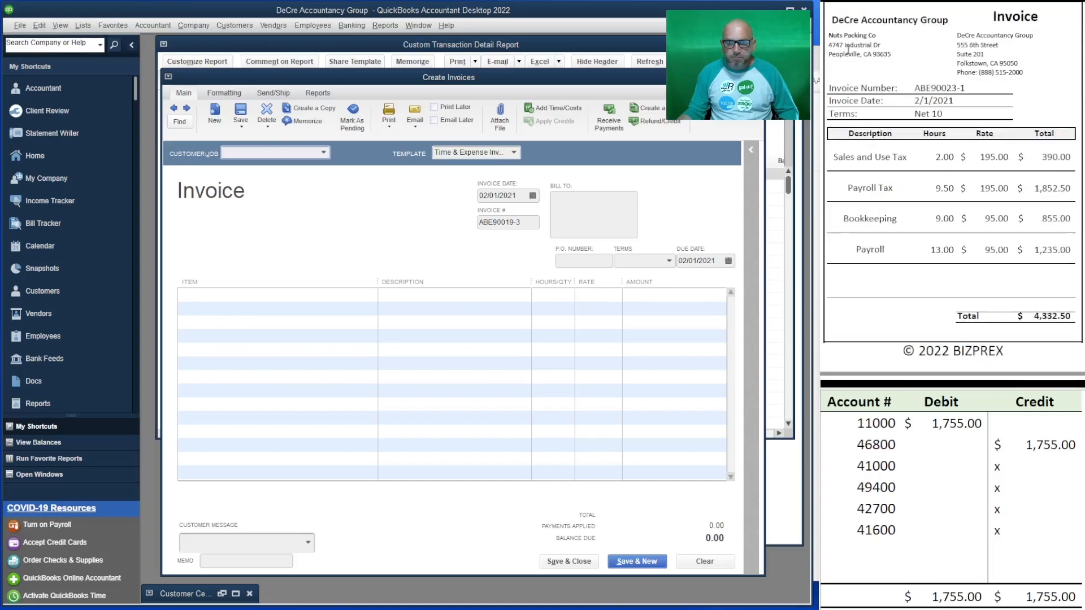
{"action": "left_click", "coordinate": [324, 152]}
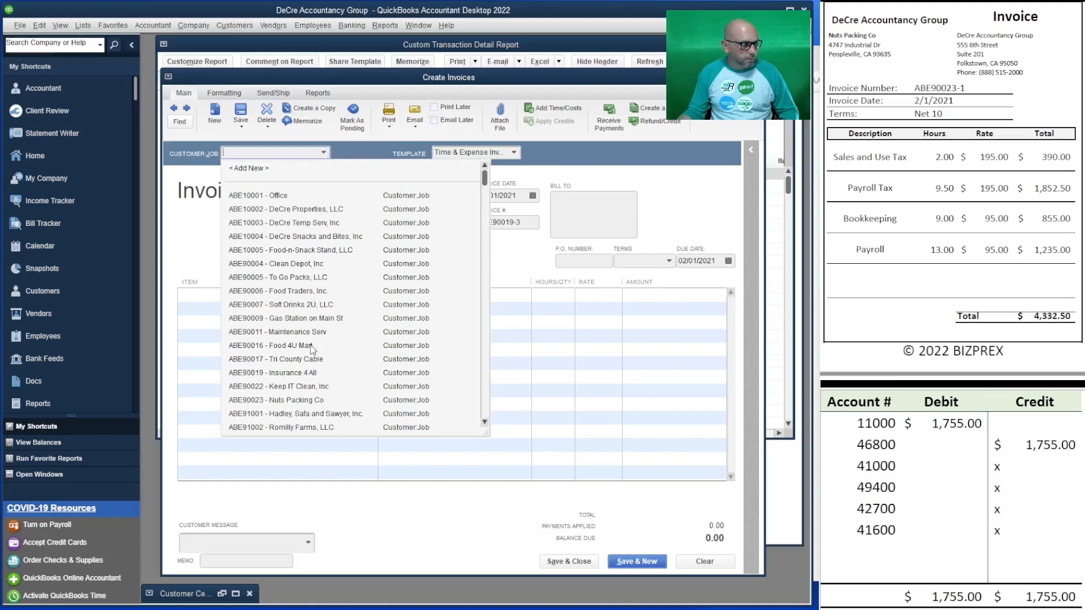
{"action": "left_click", "coordinate": [319, 401]}
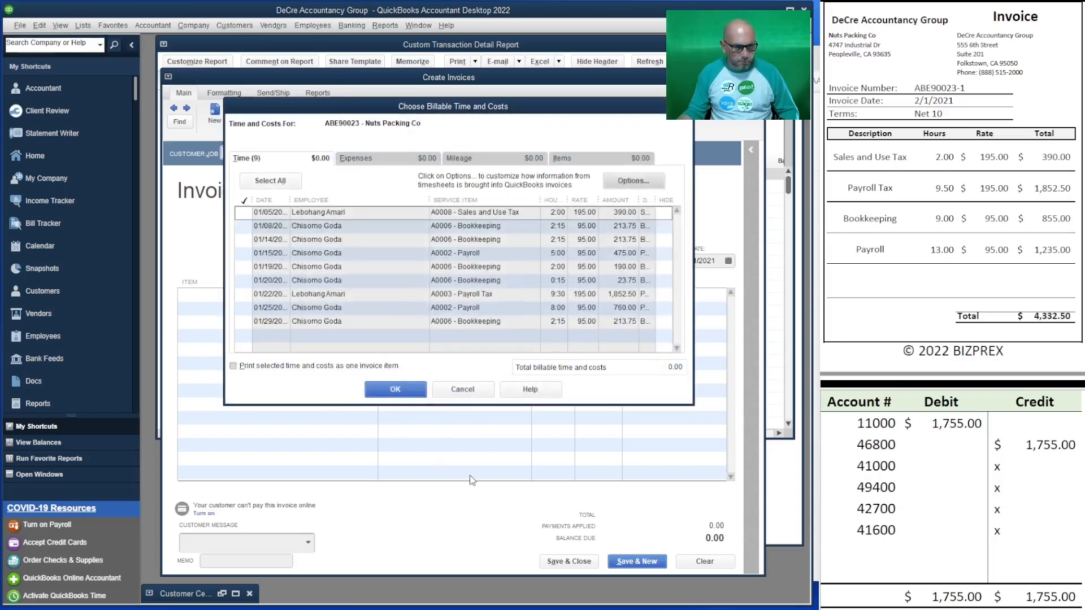
{"action": "left_click", "coordinate": [276, 182]}
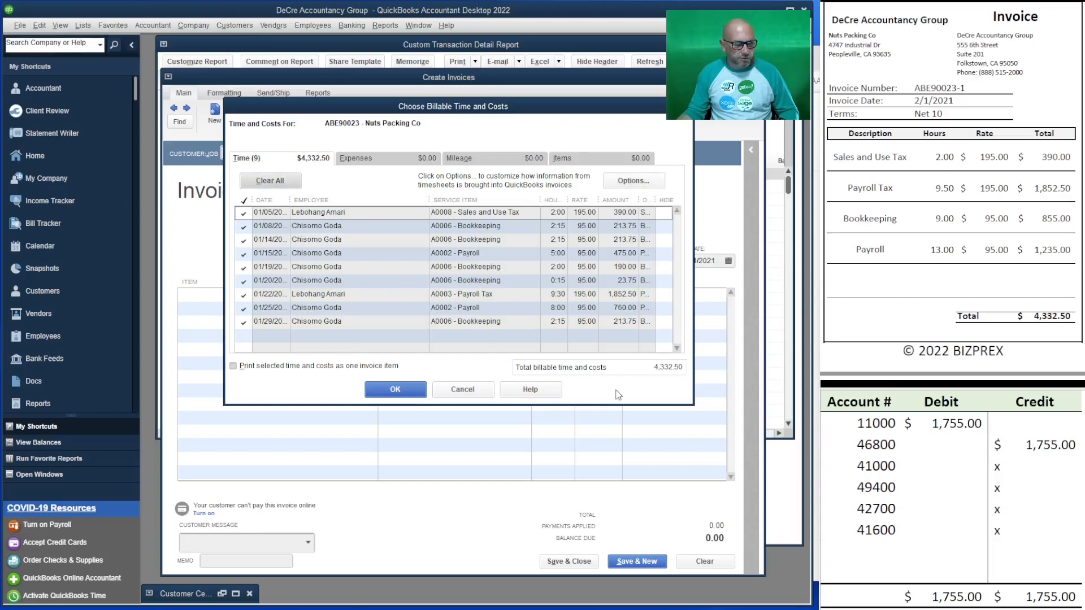
{"action": "left_click", "coordinate": [406, 392]}
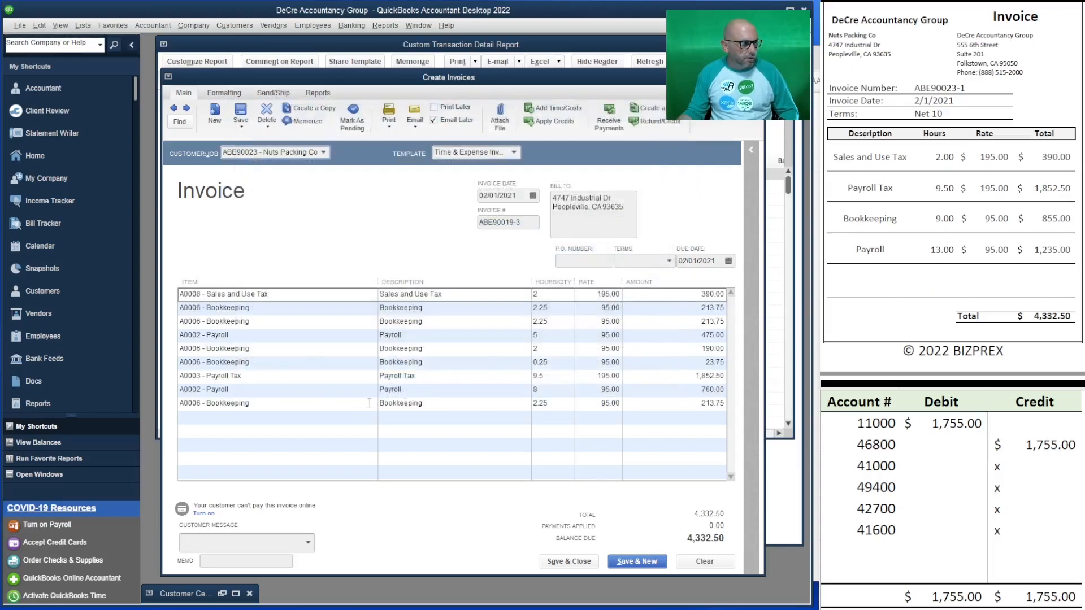
Replace the worksheet's second-account credit and first-account debit with an x placeholder in each cell.
{"action": "left_click", "coordinate": [1030, 440]}
{"action": "type", "text": "x"}
{"action": "key", "text": "Left"}
{"action": "key", "text": "Up"}
{"action": "type", "text": "x"}
{"action": "key", "text": "Down"}
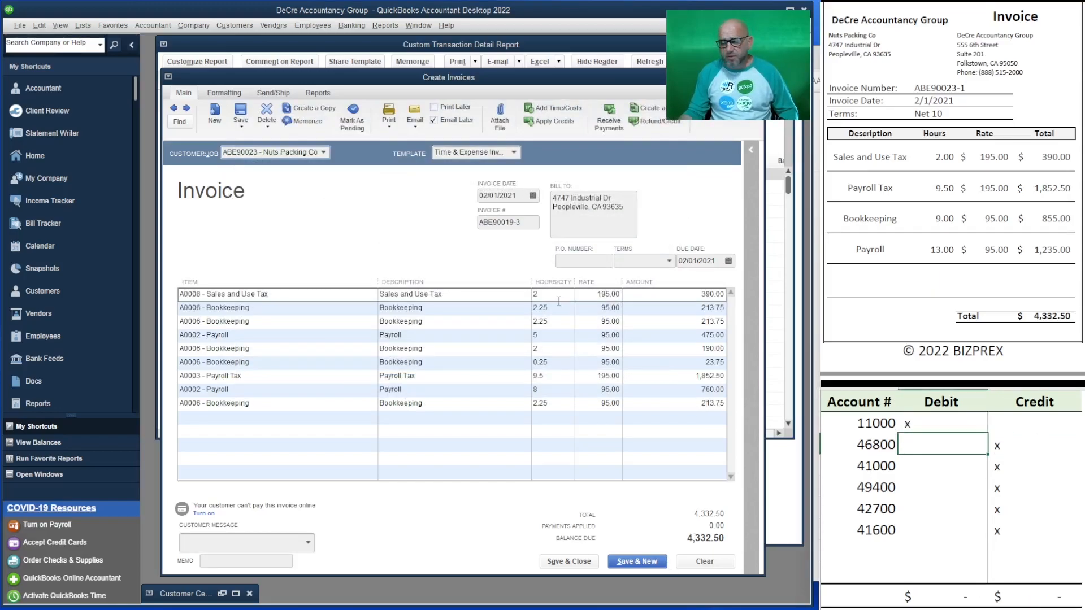
Exclude the Nuts Packing Co invoice from later emailing, save it and open a blank invoice.
{"action": "left_click", "coordinate": [436, 122]}
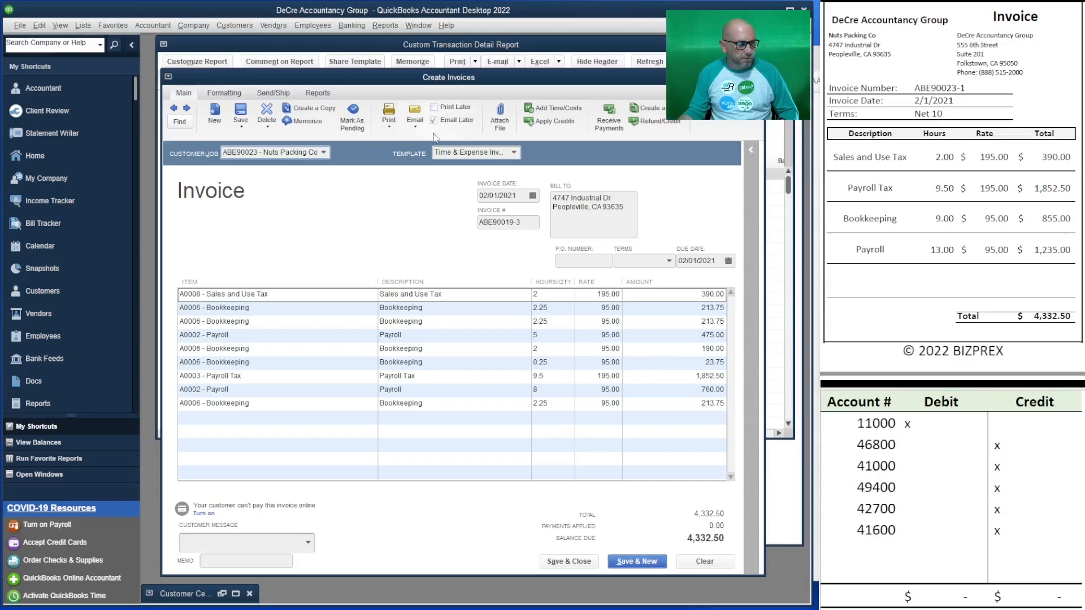
{"action": "left_click", "coordinate": [636, 561]}
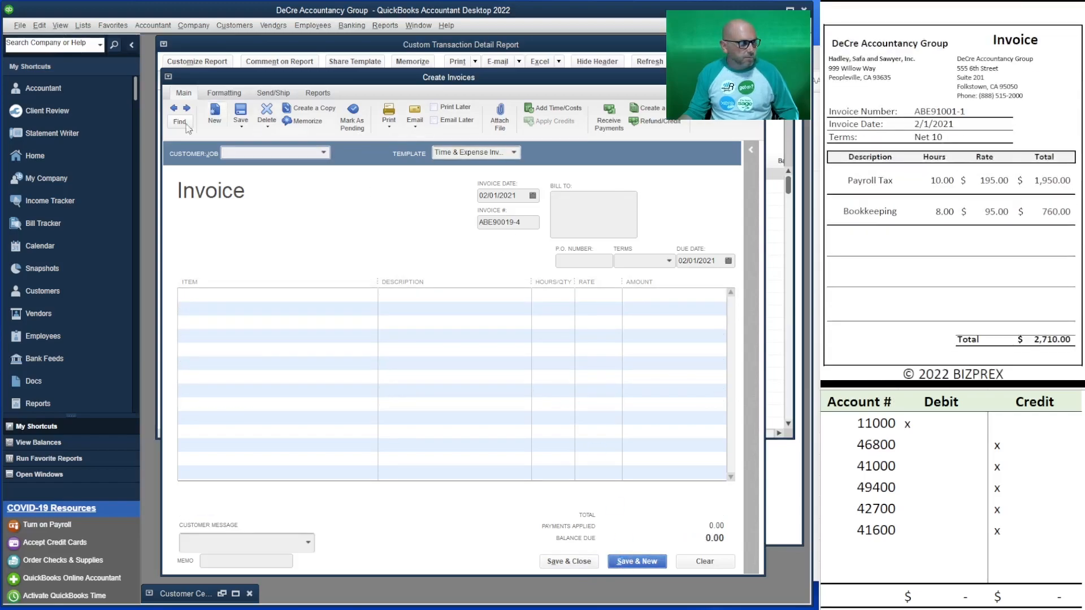
Reopen the saved Nuts Packing Co invoice, set its terms to Net 10 and save it with the terms made permanent for the customer.
{"action": "left_click", "coordinate": [174, 109]}
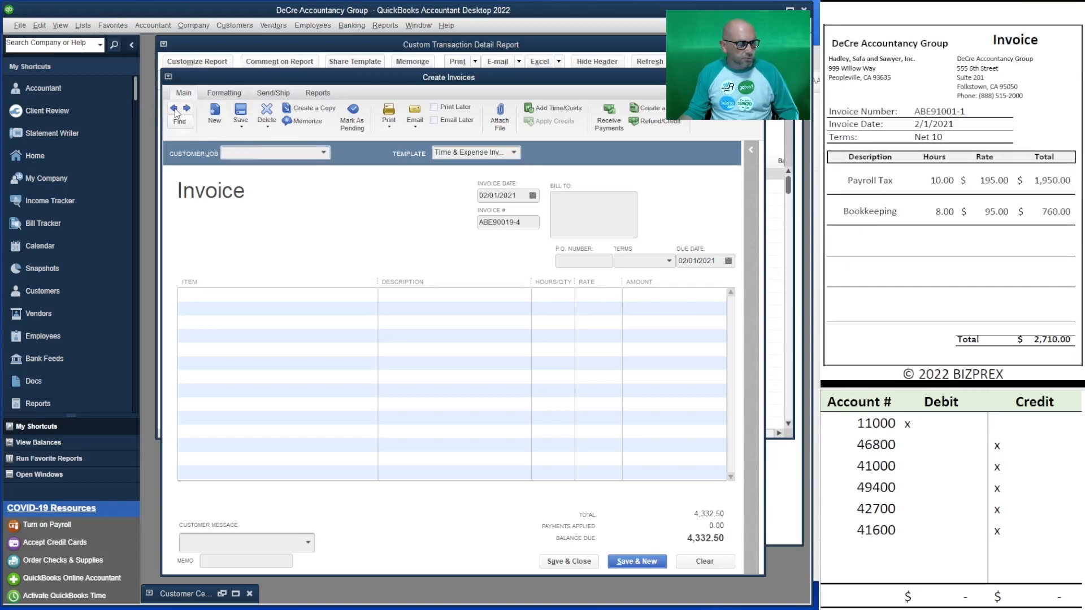
{"action": "left_click", "coordinate": [669, 261]}
{"action": "left_click", "coordinate": [667, 358]}
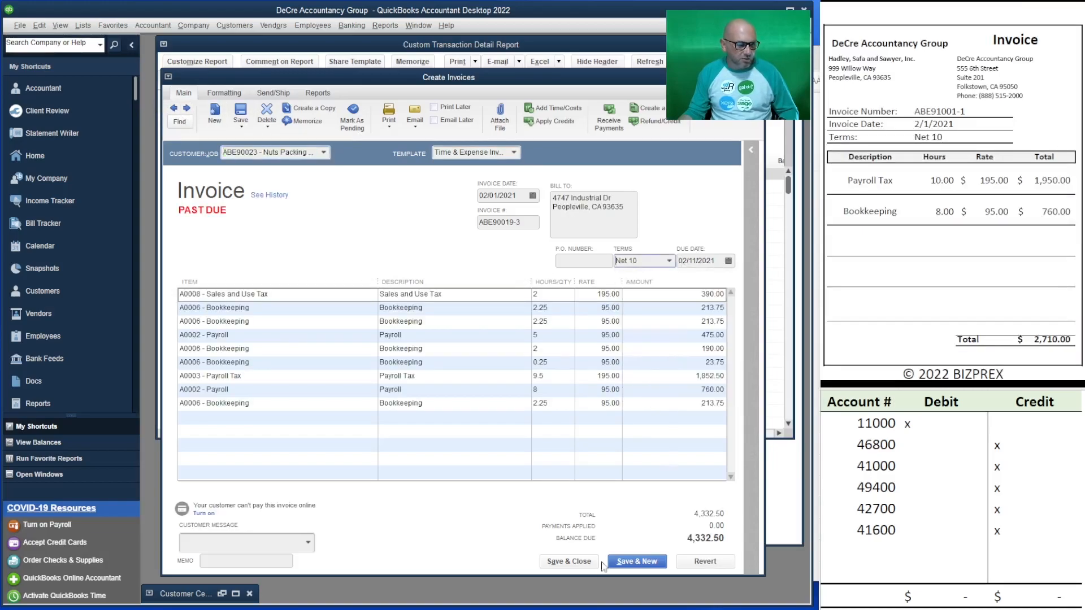
{"action": "left_click", "coordinate": [633, 565]}
{"action": "left_click", "coordinate": [514, 191]}
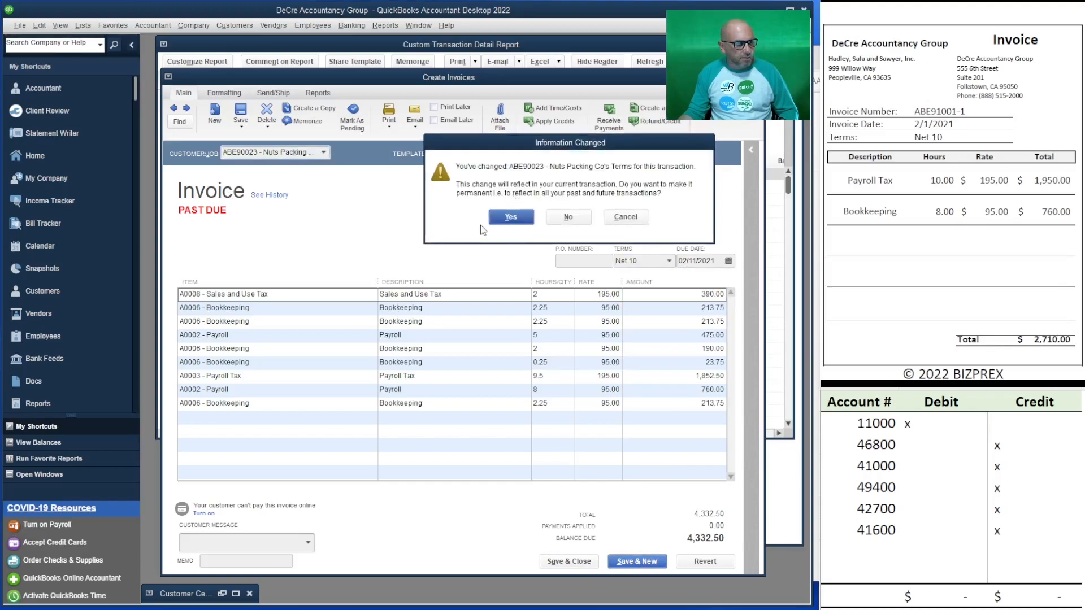
{"action": "left_click", "coordinate": [510, 217]}
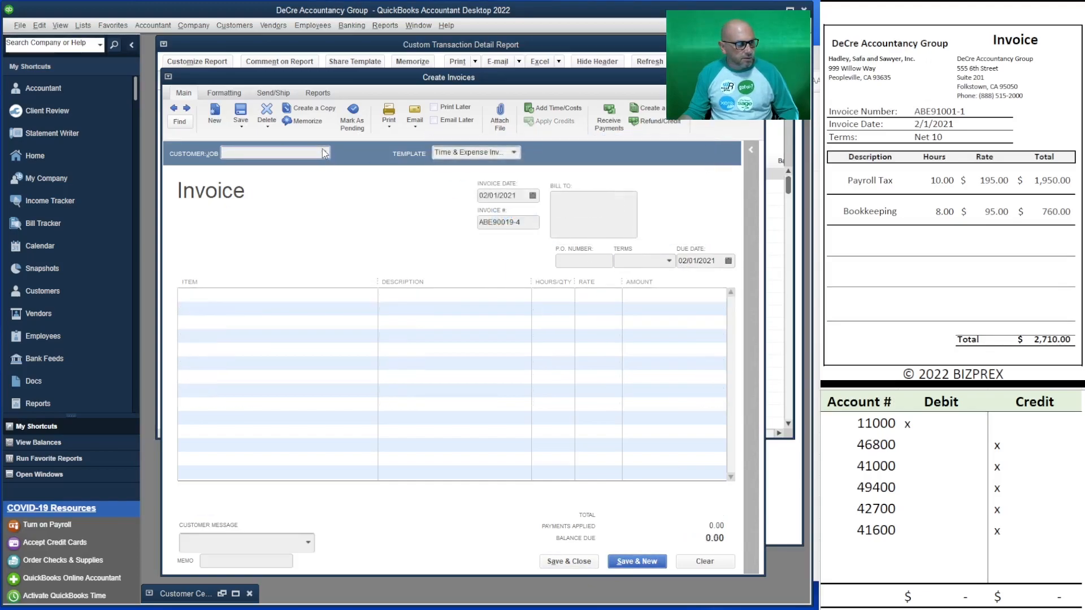
Fill the blank invoice for Hadley, Safa and Sawyer, Inc. with all of its billable time entries.
{"action": "left_click", "coordinate": [324, 153]}
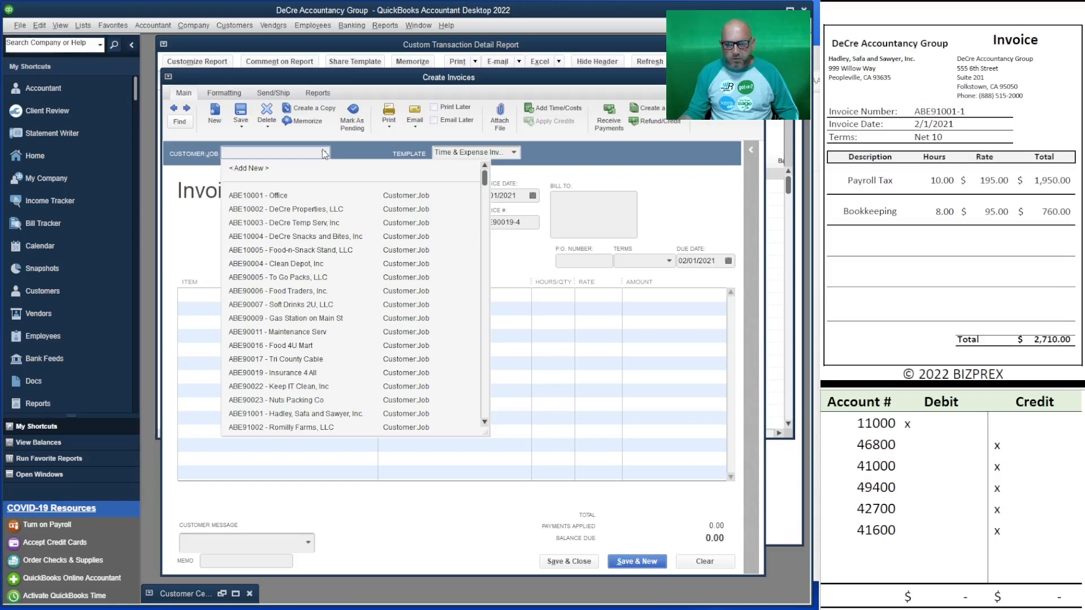
{"action": "left_click", "coordinate": [346, 414]}
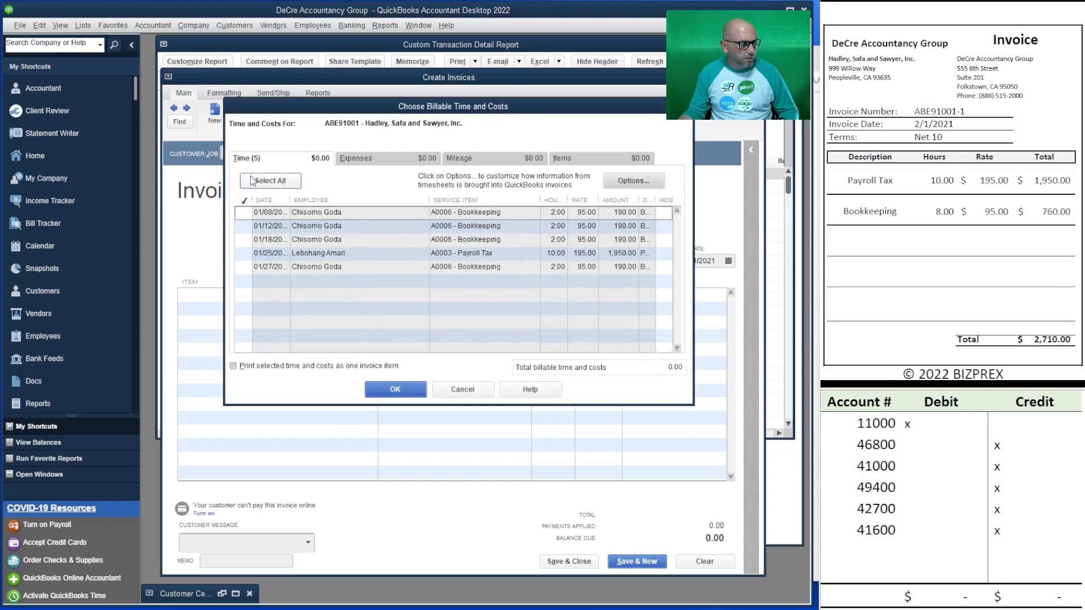
{"action": "left_click", "coordinate": [253, 181]}
{"action": "left_click", "coordinate": [395, 389]}
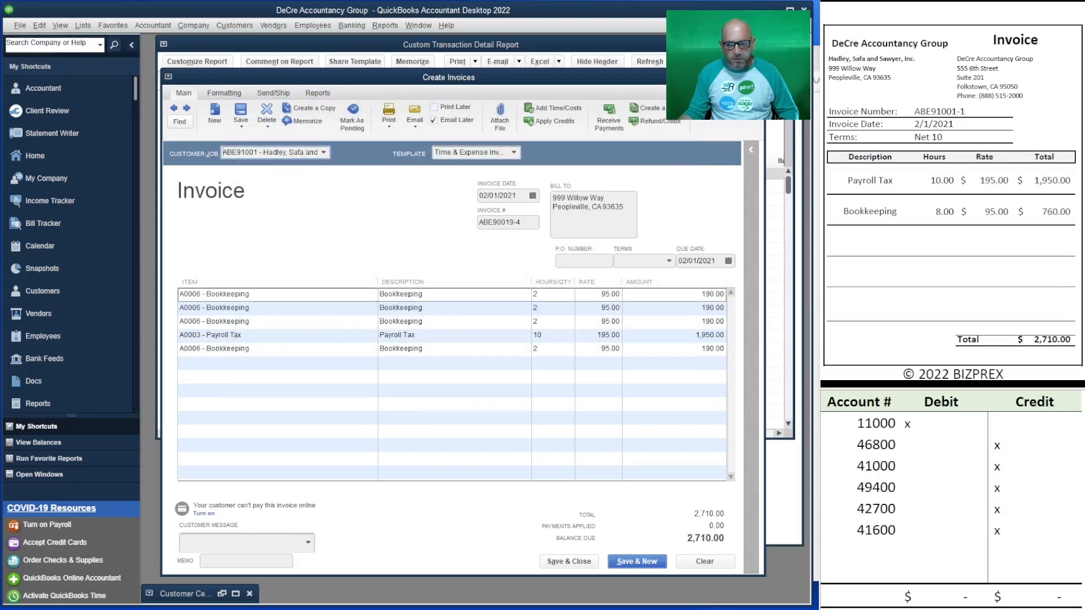
Copy the source invoice's number into the Hadley, Safa and Sawyer, Inc. invoice as its invoice number.
{"action": "left_click_drag", "start_coordinate": [966, 111], "coordinate": [904, 111]}
{"action": "key", "text": "ctrl+c"}
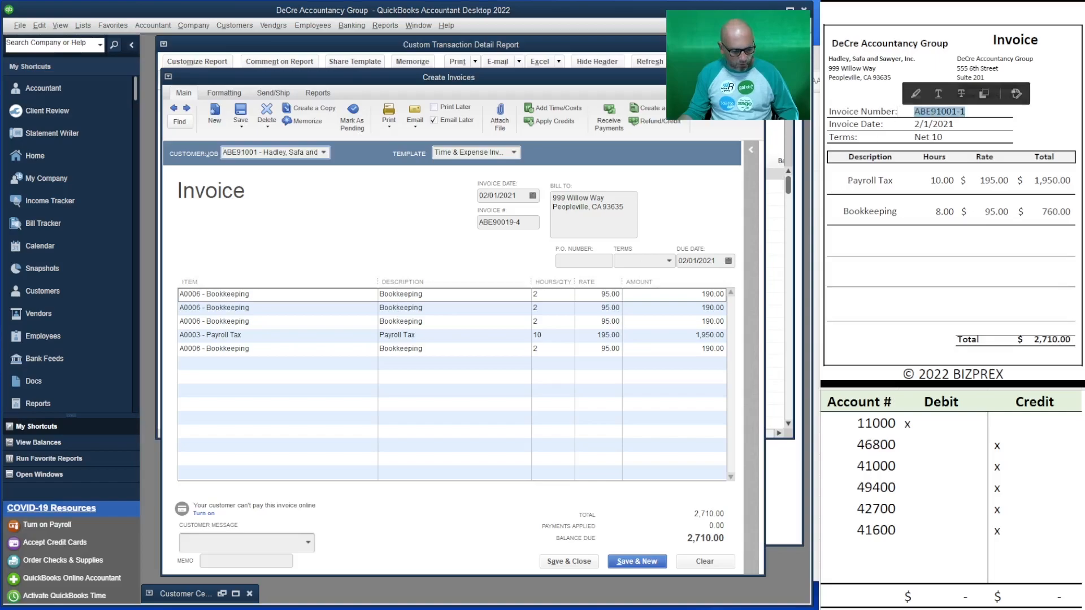
{"action": "left_click_drag", "start_coordinate": [527, 223], "coordinate": [395, 210]}
{"action": "key", "text": "ctrl+v"}
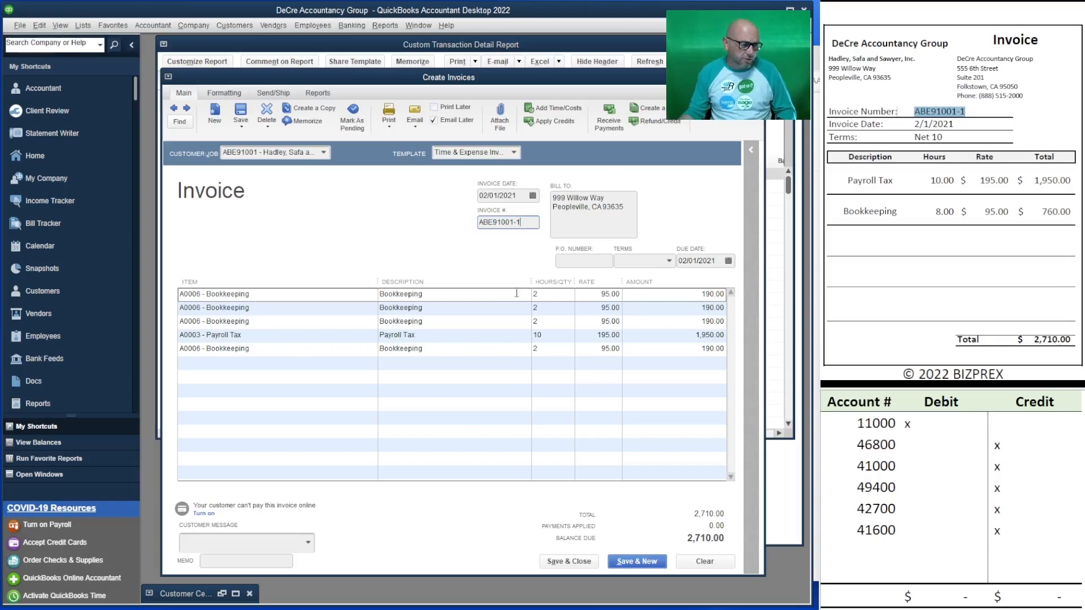
Set the Hadley, Safa and Sawyer, Inc. invoice to Net 10 and save it without later emailing, making the terms permanent for the customer.
{"action": "left_click", "coordinate": [668, 260]}
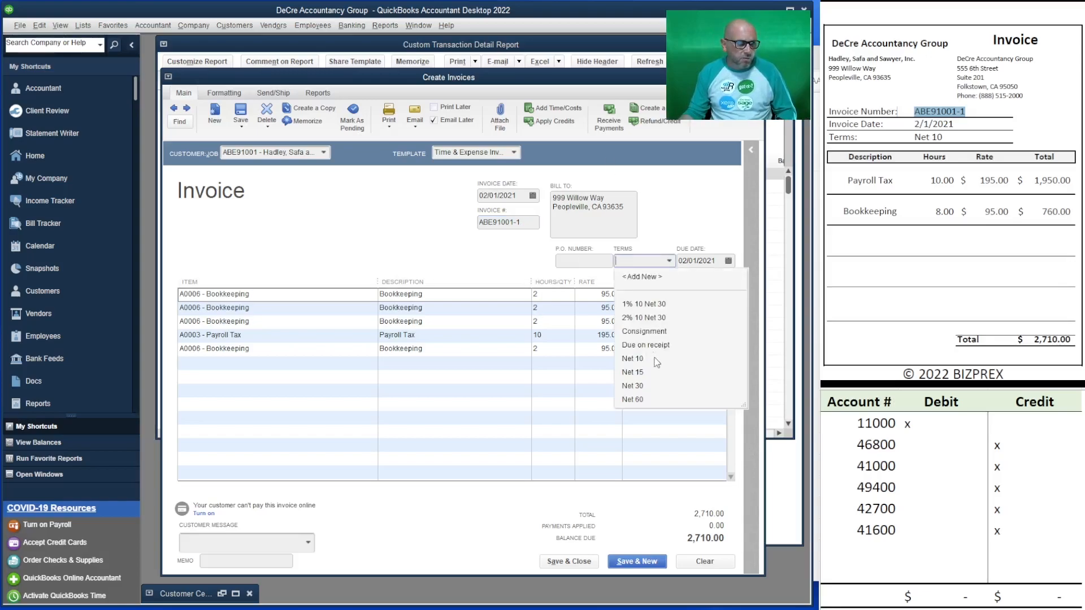
{"action": "left_click", "coordinate": [647, 364]}
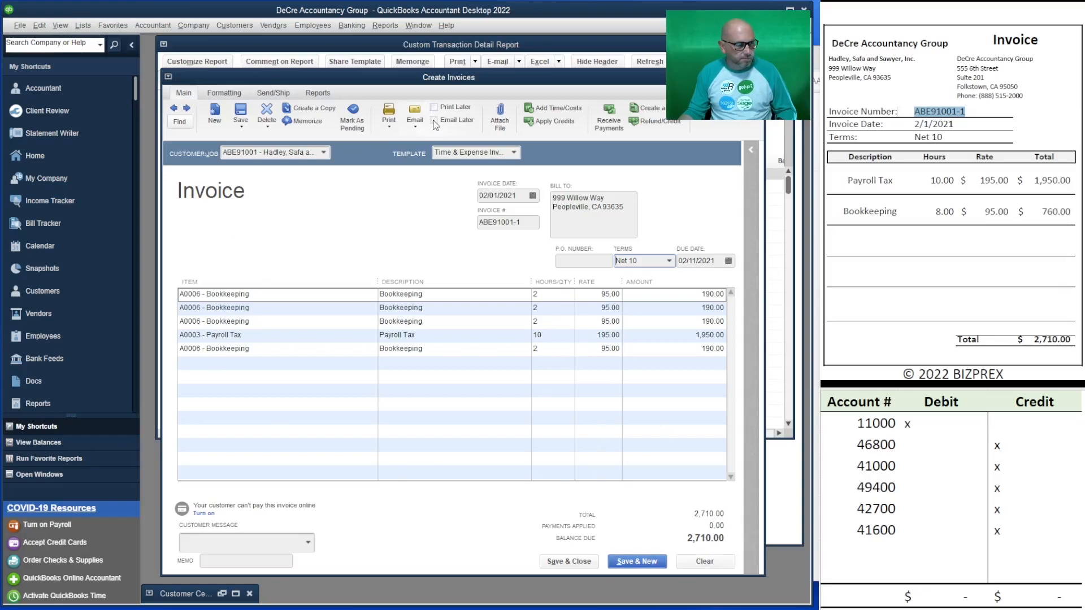
{"action": "left_click", "coordinate": [636, 561]}
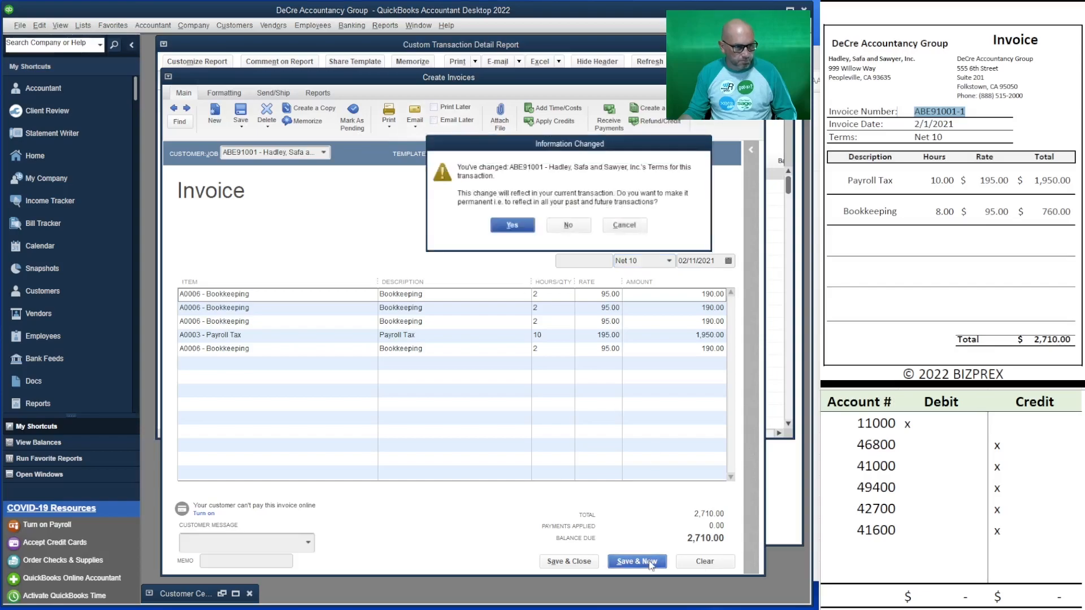
{"action": "left_click", "coordinate": [515, 227]}
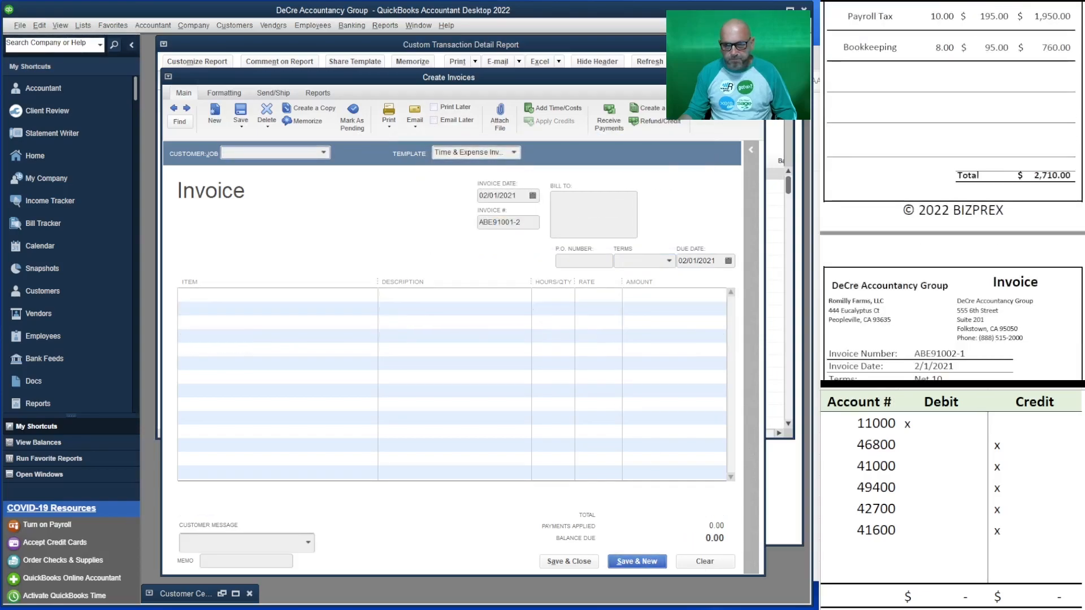
Fill the blank invoice for Romilly Farms, LLC with all of its billable time entries.
{"action": "scroll", "coordinate": [953, 192], "scroll_direction": "down", "scroll_amount": 2}
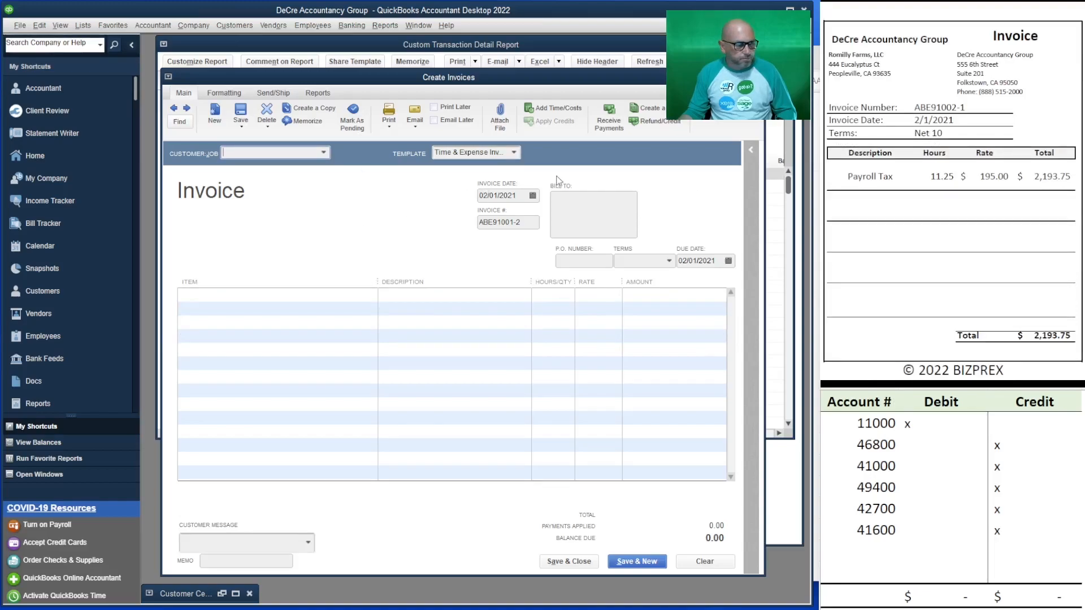
{"action": "left_click", "coordinate": [324, 153]}
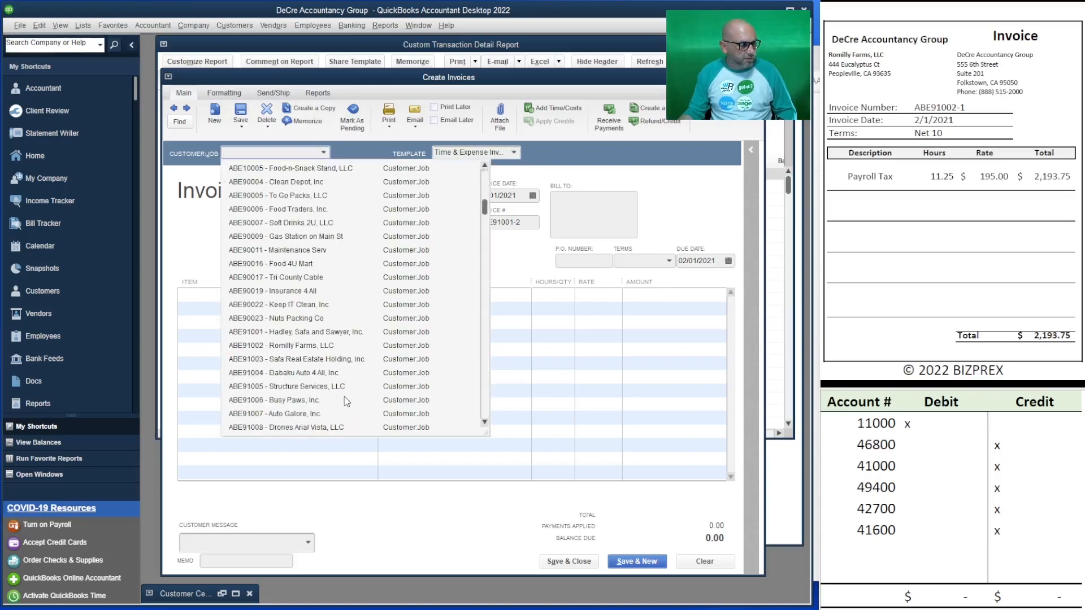
{"action": "left_click", "coordinate": [317, 345]}
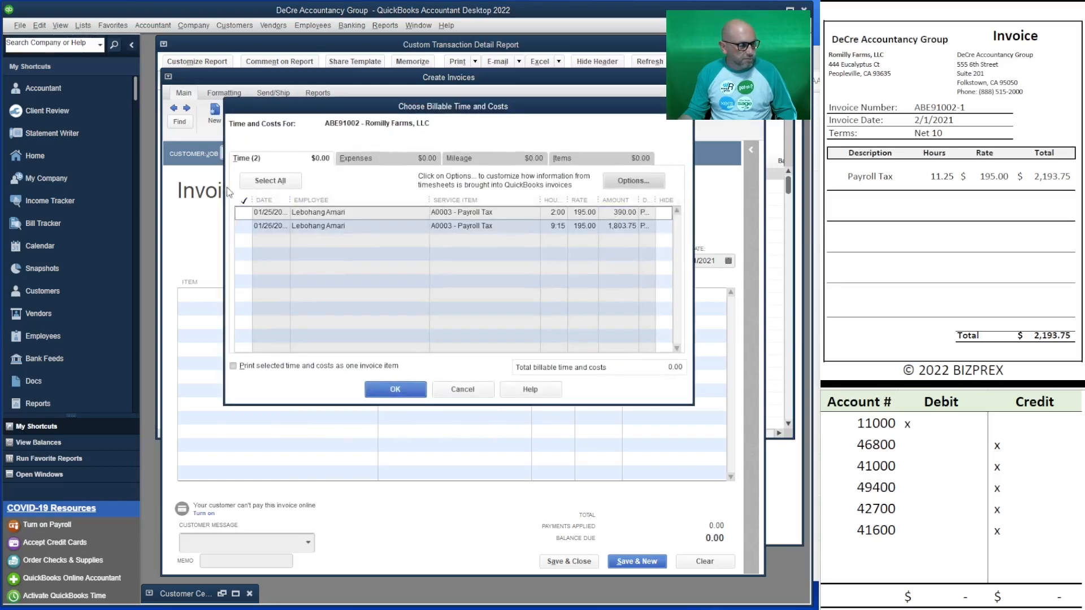
{"action": "left_click", "coordinate": [270, 180]}
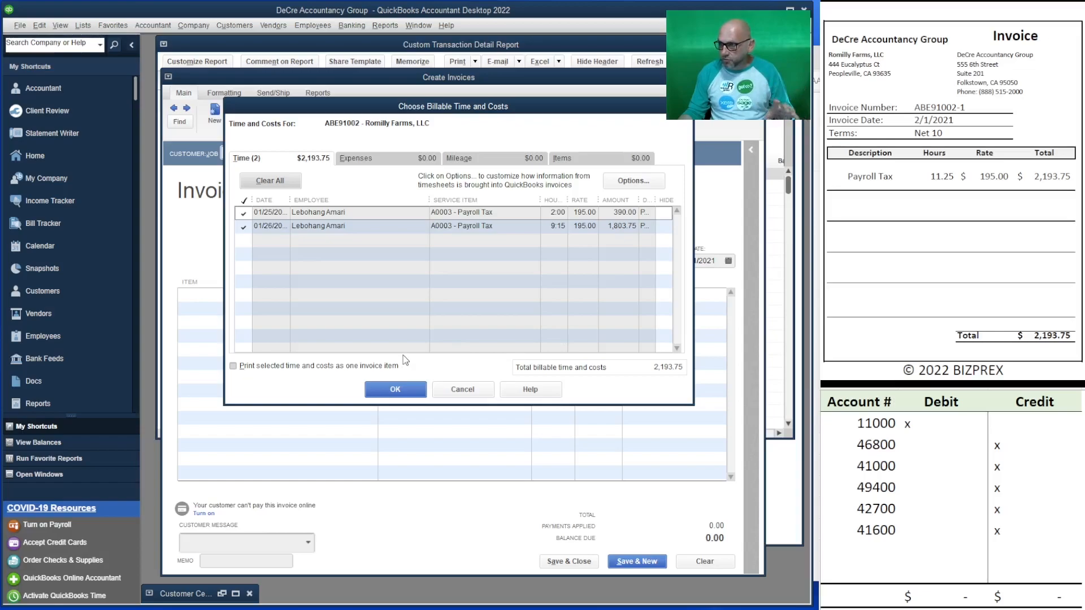
{"action": "left_click", "coordinate": [396, 391]}
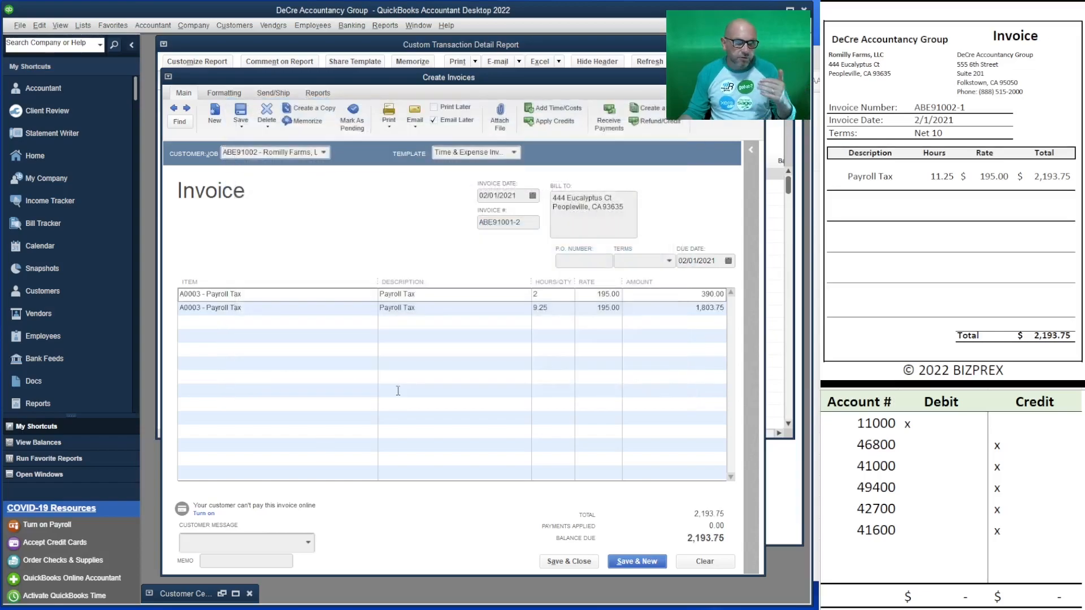
Enter 2193.75 in the worksheet as the first account's debit and the second account's credit.
{"action": "left_click", "coordinate": [949, 436]}
{"action": "left_click", "coordinate": [947, 429]}
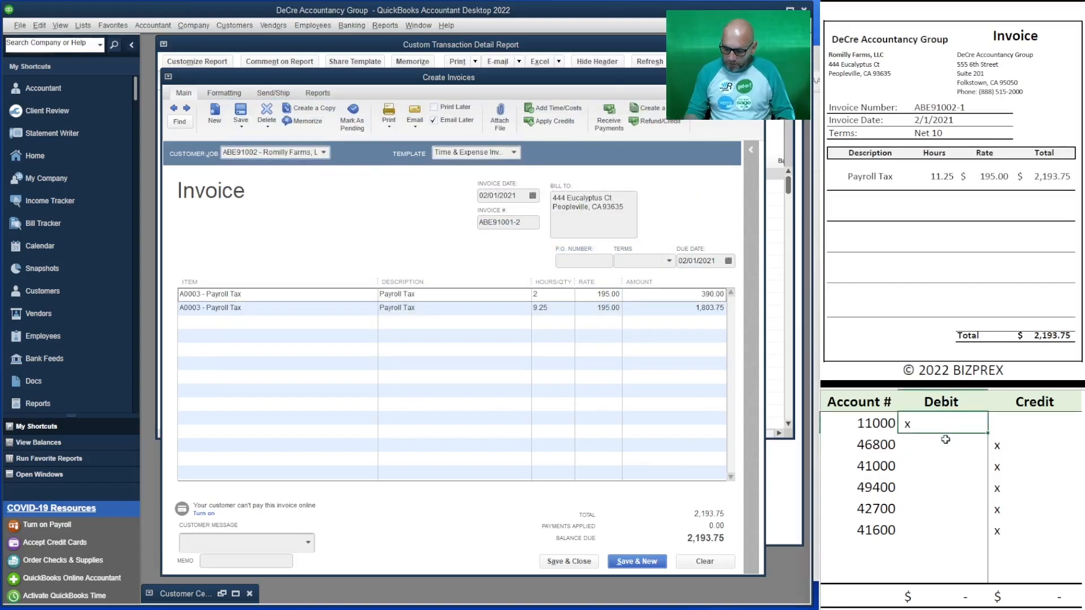
{"action": "type", "text": "2193.75"}
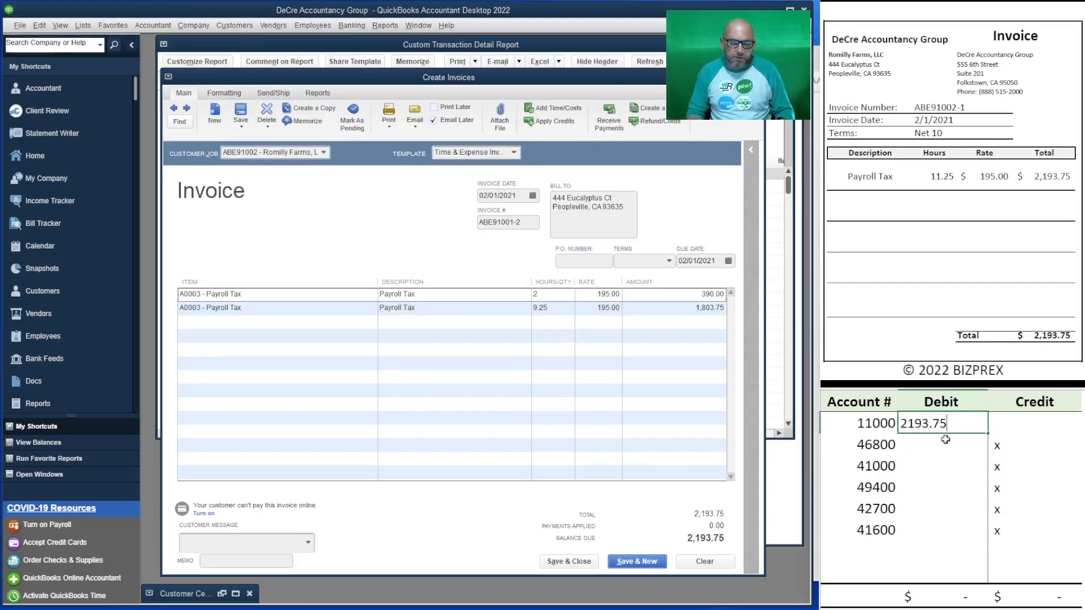
{"action": "key", "text": "Return"}
{"action": "key", "text": "Tab"}
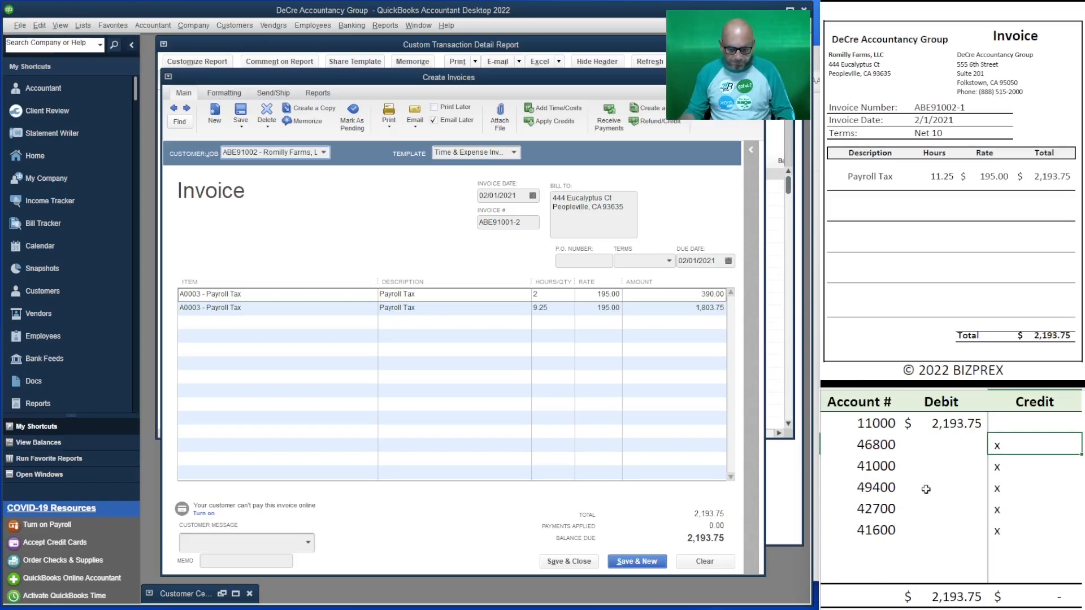
{"action": "type", "text": "2193.75"}
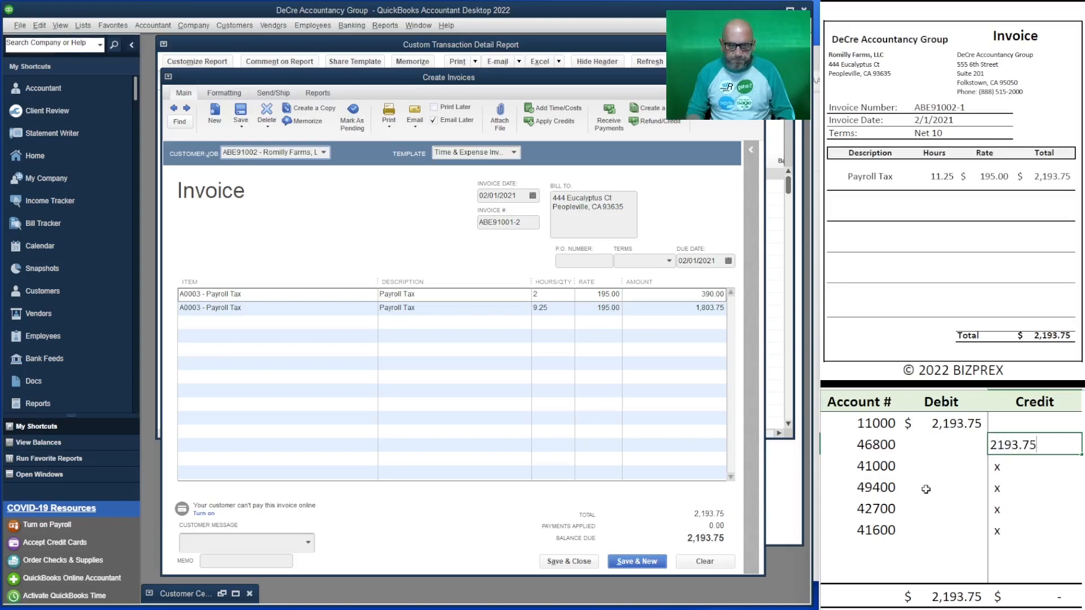
{"action": "key", "text": "Return"}
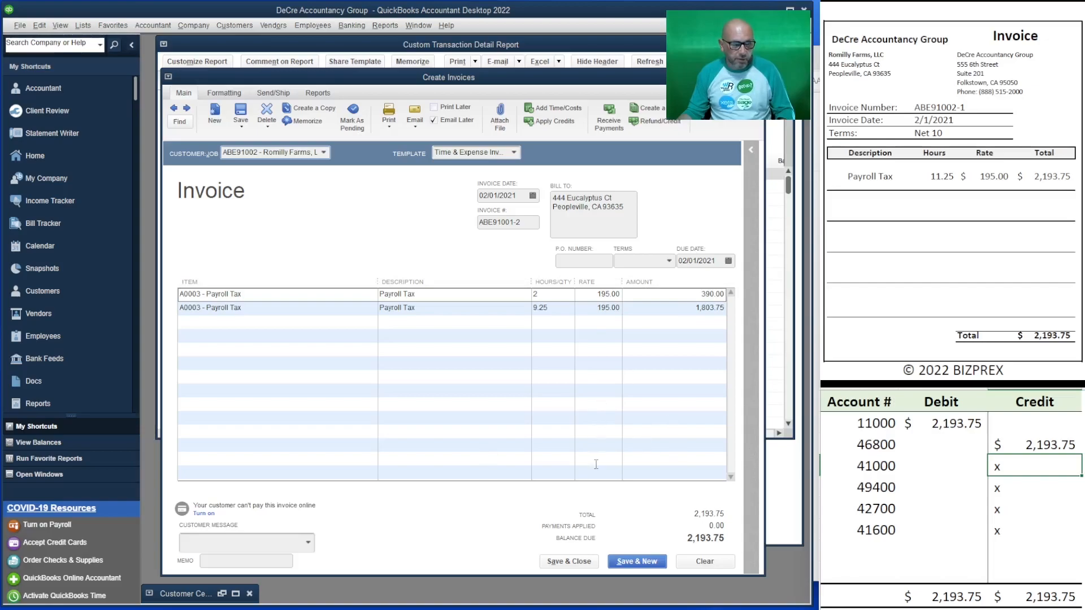
Set the Romilly Farms, LLC invoice to Net 10 and save it without later emailing, making the terms permanent for the customer.
{"action": "left_click", "coordinate": [447, 123]}
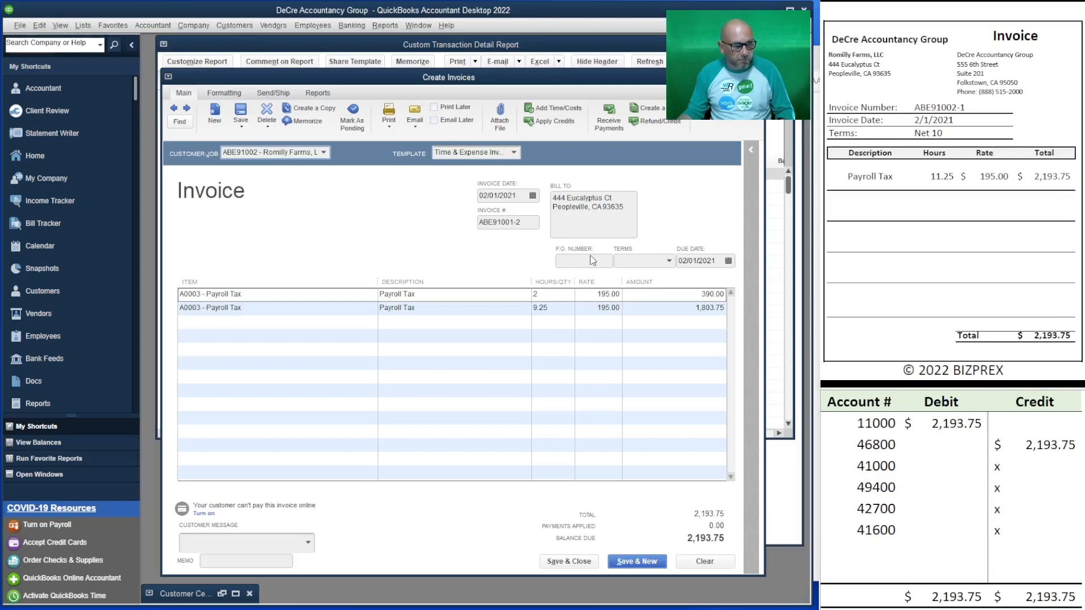
{"action": "left_click", "coordinate": [667, 261]}
{"action": "left_click", "coordinate": [633, 358]}
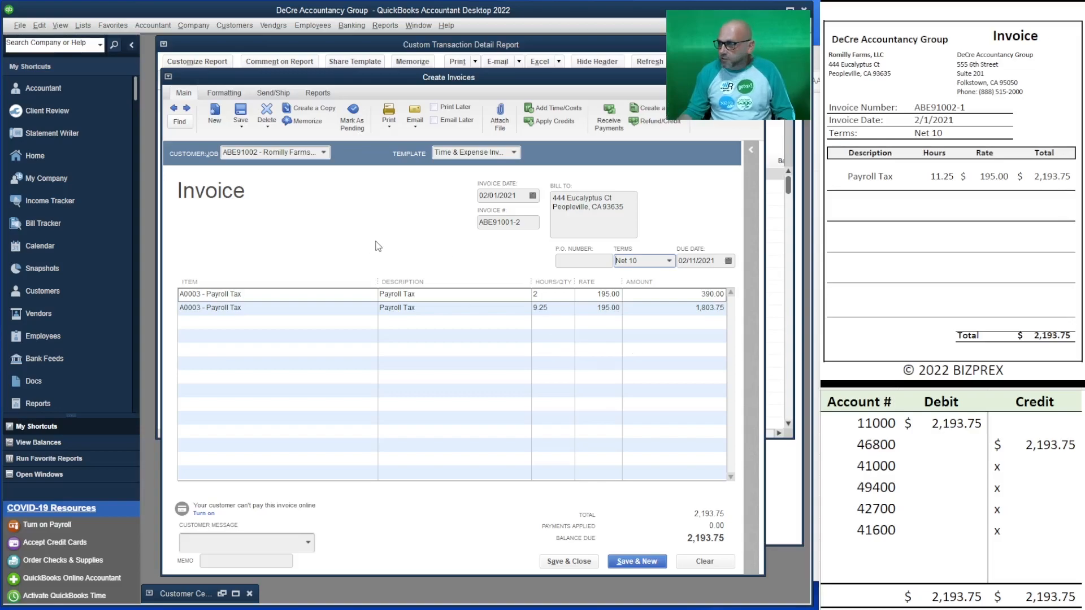
{"action": "left_click", "coordinate": [635, 572]}
{"action": "left_click", "coordinate": [523, 219]}
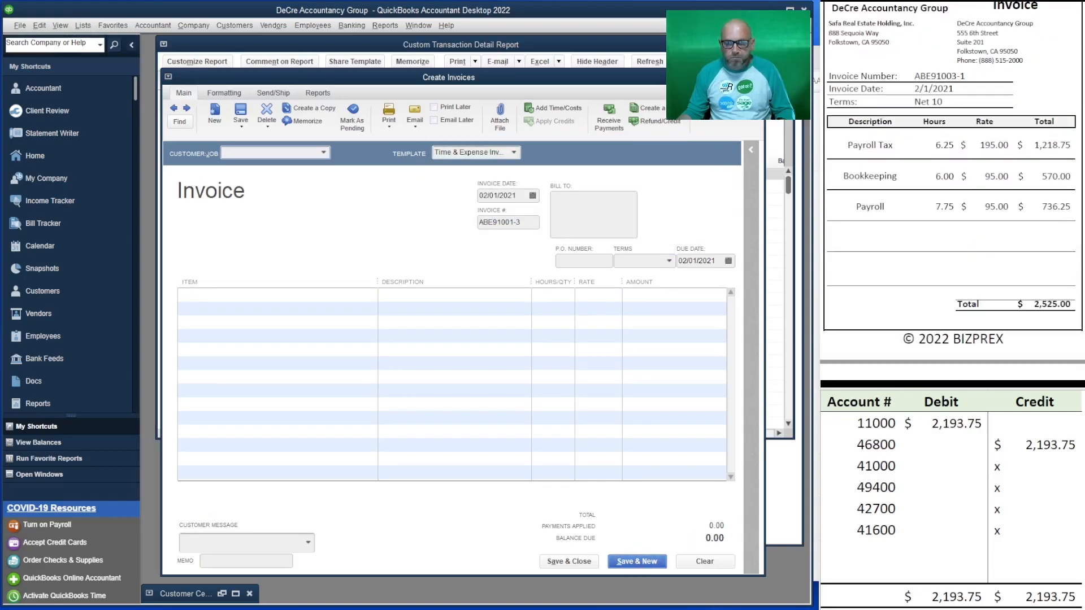
Fill the blank invoice for Safa Real Estate Holding, Inc. with all of its billable time entries.
{"action": "left_click", "coordinate": [323, 153]}
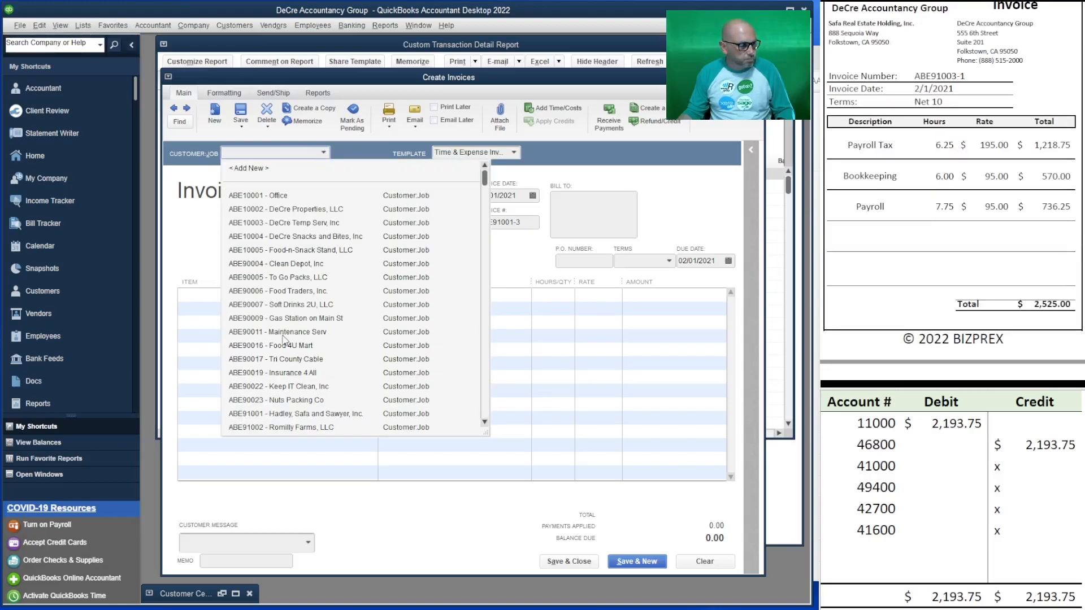
{"action": "scroll", "coordinate": [299, 406], "scroll_direction": "down", "scroll_amount": 1}
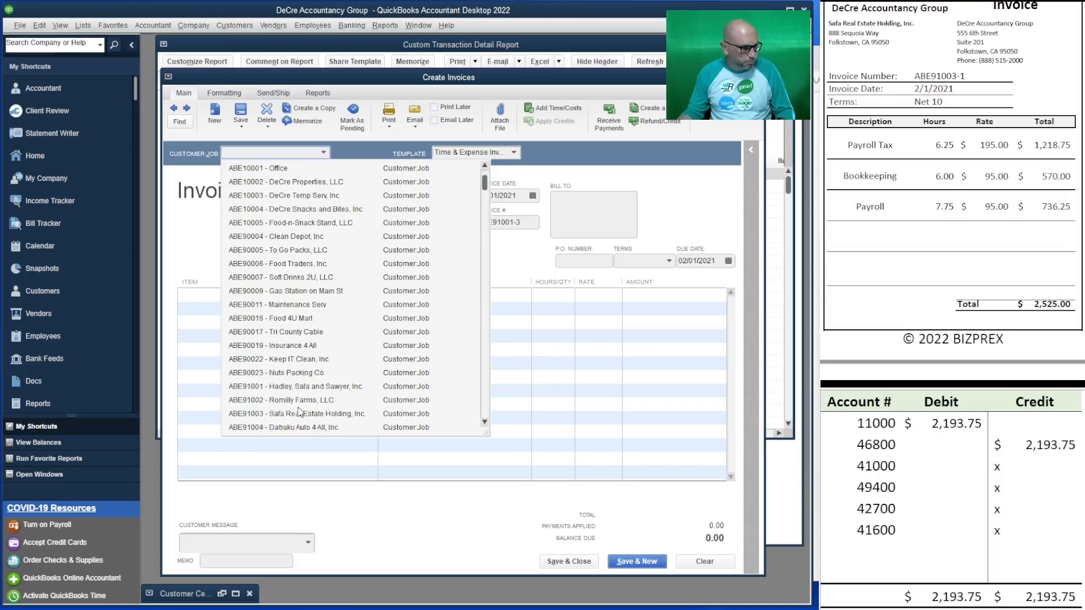
{"action": "left_click", "coordinate": [286, 403]}
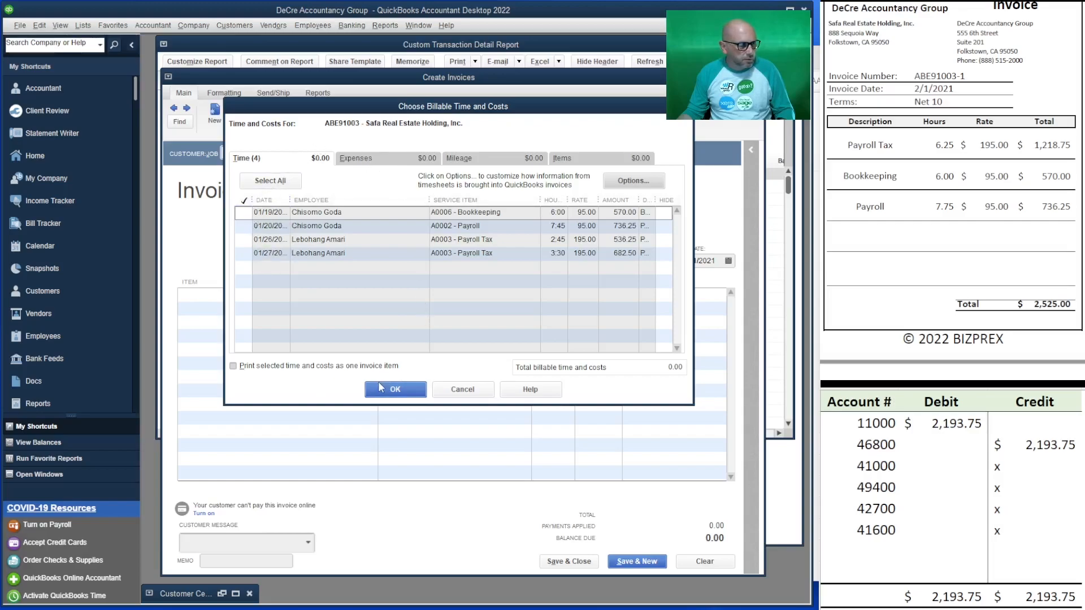
{"action": "left_click", "coordinate": [271, 181]}
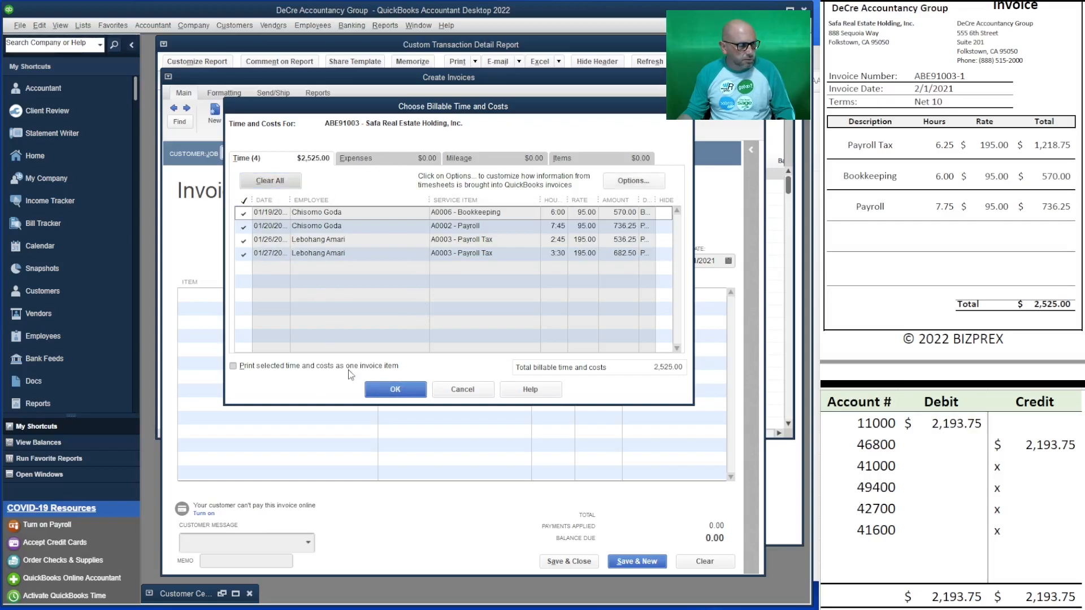
{"action": "left_click", "coordinate": [396, 387]}
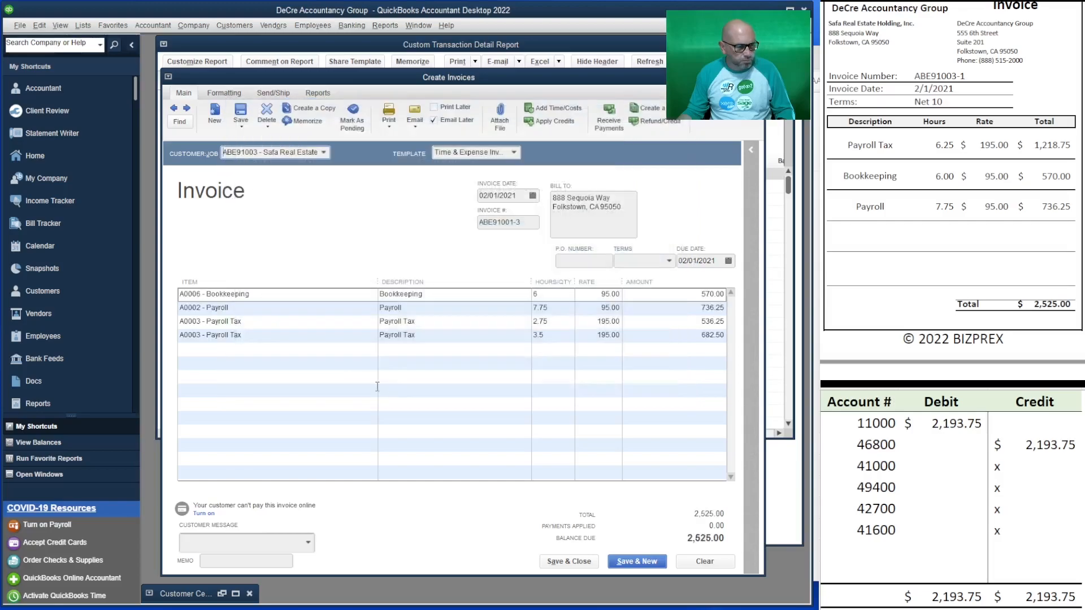
Set the Safa Real Estate Holding, Inc. invoice's terms to Net 10 and match its invoice number to the source invoice.
{"action": "left_click", "coordinate": [669, 261]}
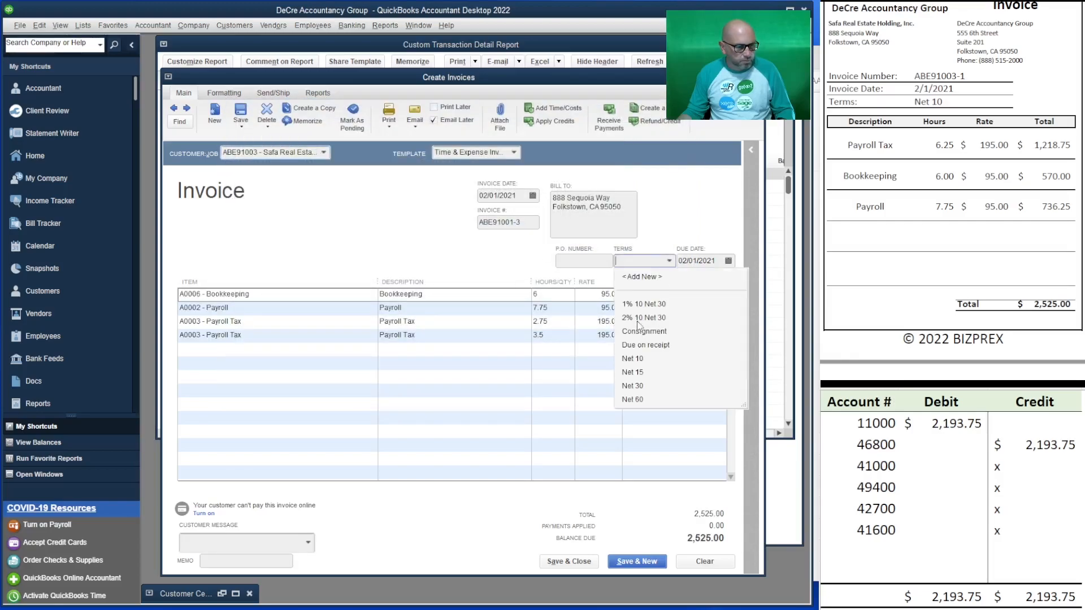
{"action": "left_click", "coordinate": [646, 360]}
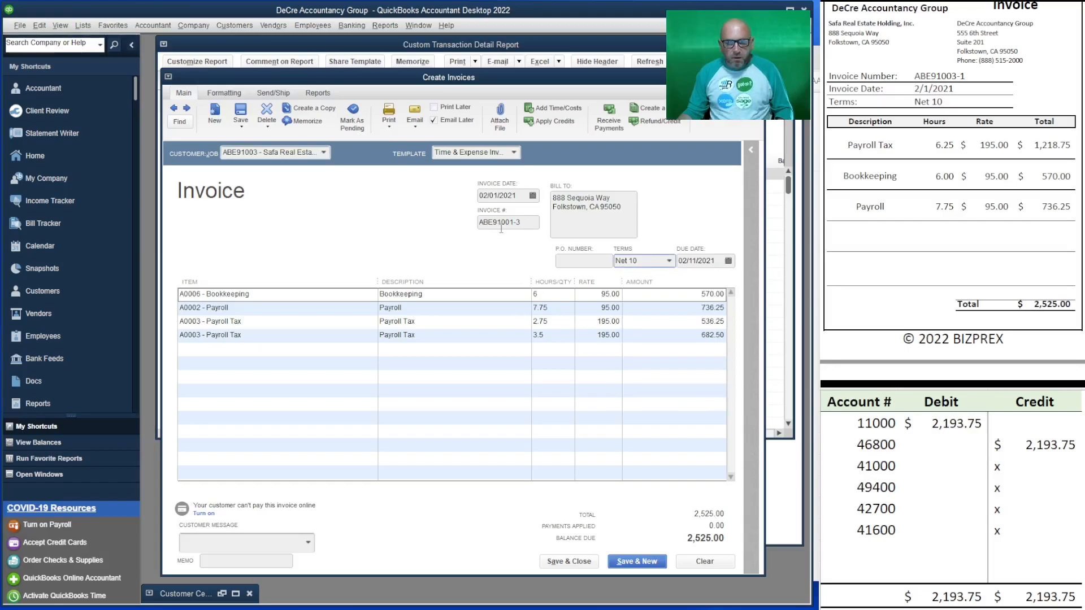
{"action": "left_click", "coordinate": [529, 222]}
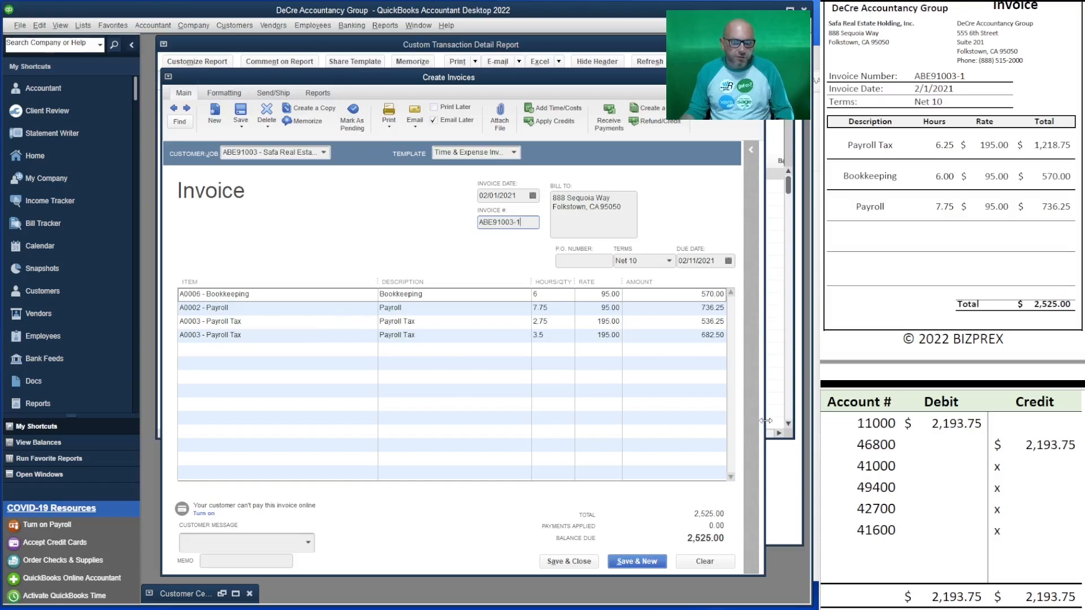
Replace the worksheet's 2,193.75 credit and debit amounts with an x placeholder in each cell.
{"action": "left_click", "coordinate": [1034, 443]}
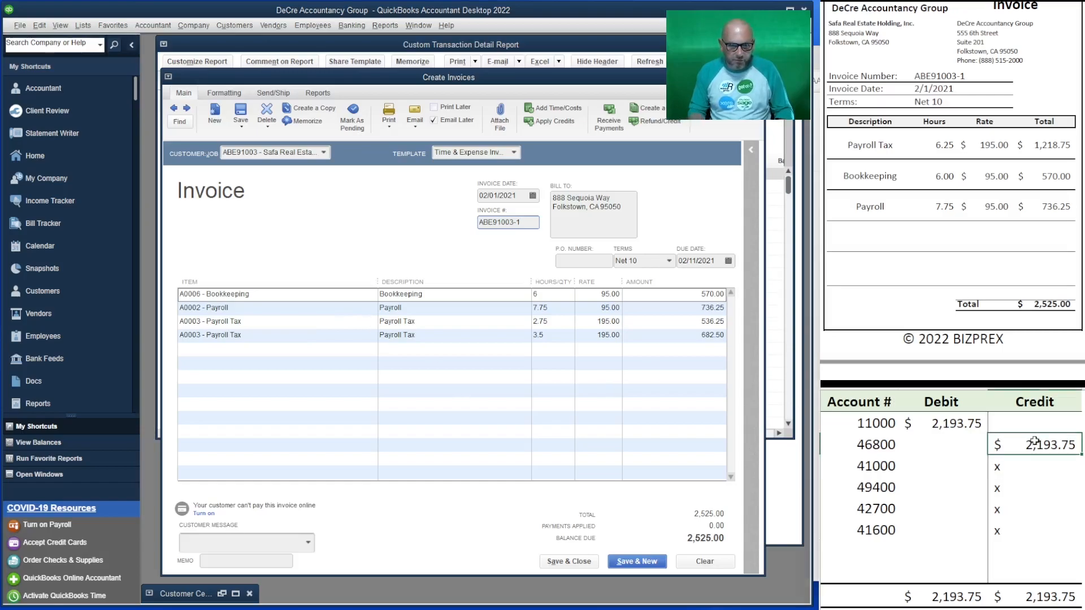
{"action": "type", "text": "x"}
{"action": "key", "text": "Up"}
{"action": "key", "text": "Left"}
{"action": "type", "text": "x"}
{"action": "key", "text": "Return"}
{"action": "key", "text": "Return"}
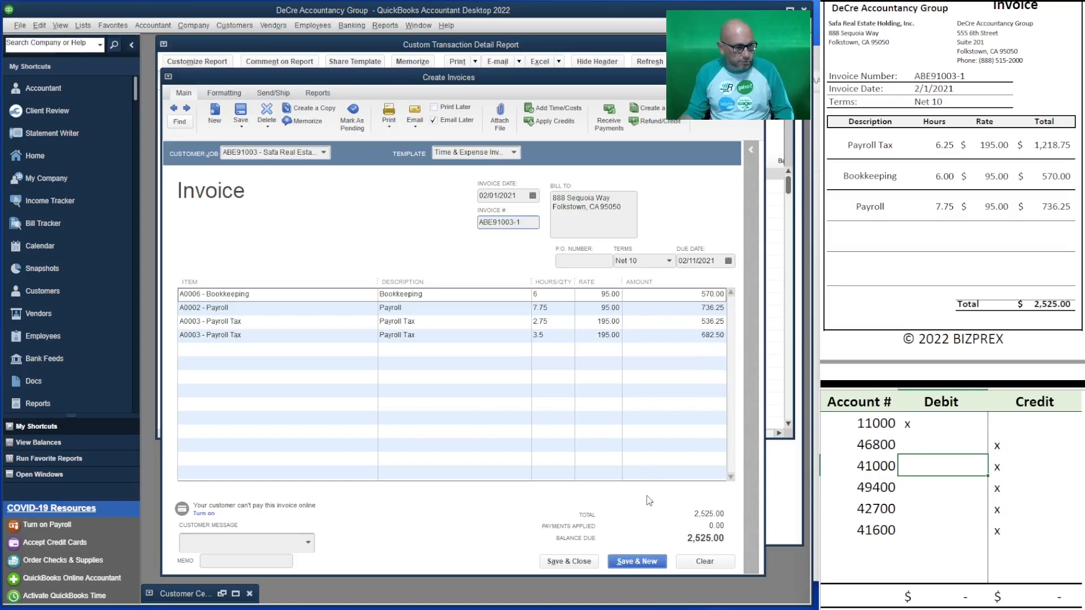
Exclude the Safa Real Estate Holding, Inc. invoice from later emailing and save it with the terms made permanent for the customer.
{"action": "left_click", "coordinate": [434, 121]}
{"action": "left_click", "coordinate": [637, 561]}
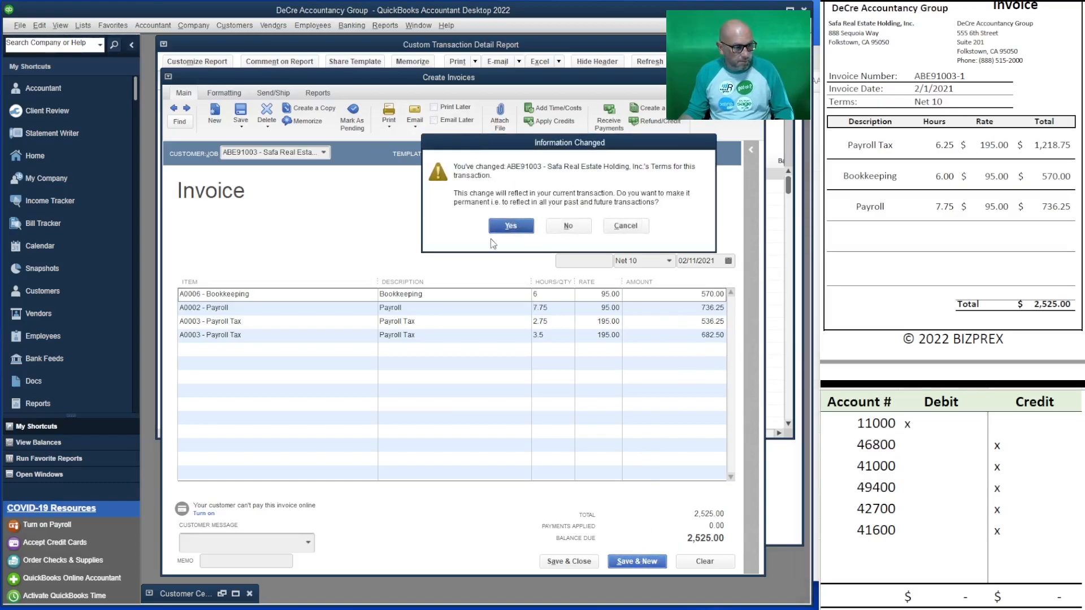
{"action": "left_click", "coordinate": [507, 227]}
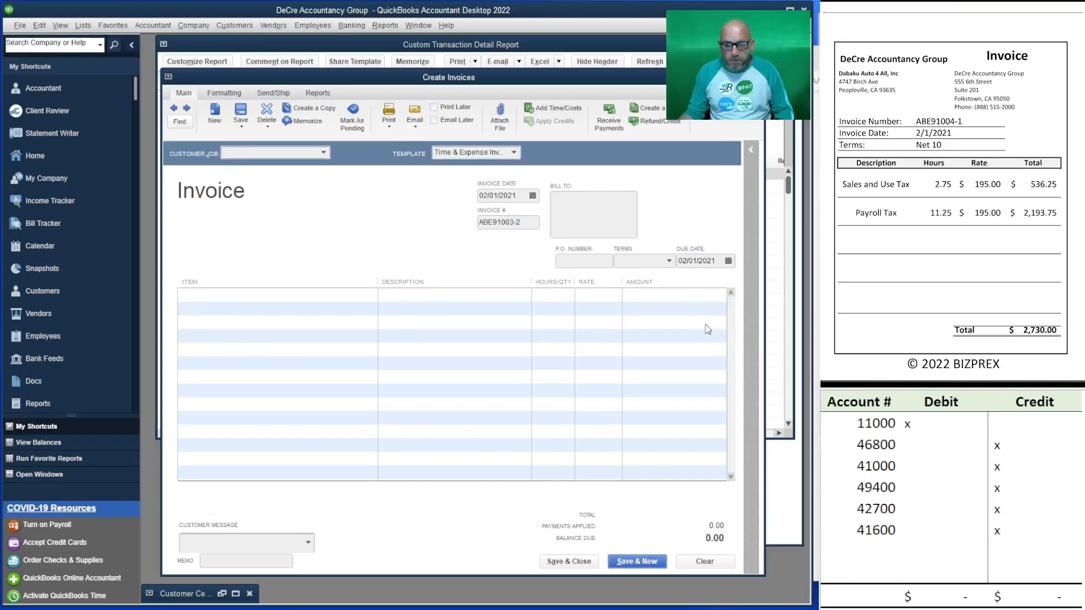
Fill the blank invoice for Dabaku Auto 4 All, Inc with all of its billable time entries.
{"action": "left_click", "coordinate": [325, 152]}
{"action": "scroll", "coordinate": [316, 347], "scroll_direction": "down", "scroll_amount": 3}
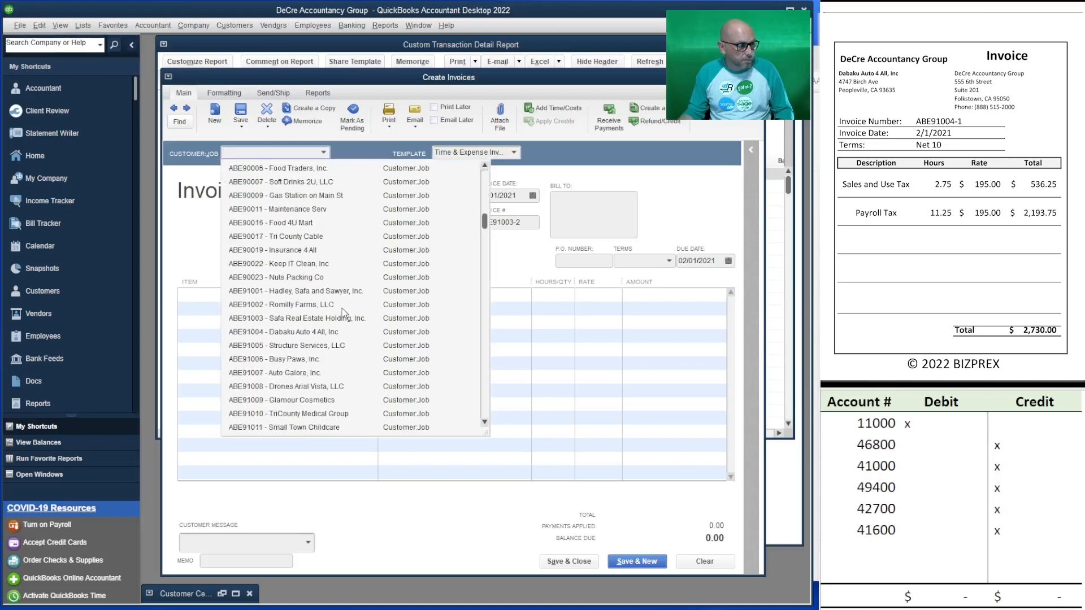
{"action": "left_click", "coordinate": [292, 333]}
{"action": "left_click", "coordinate": [293, 332]}
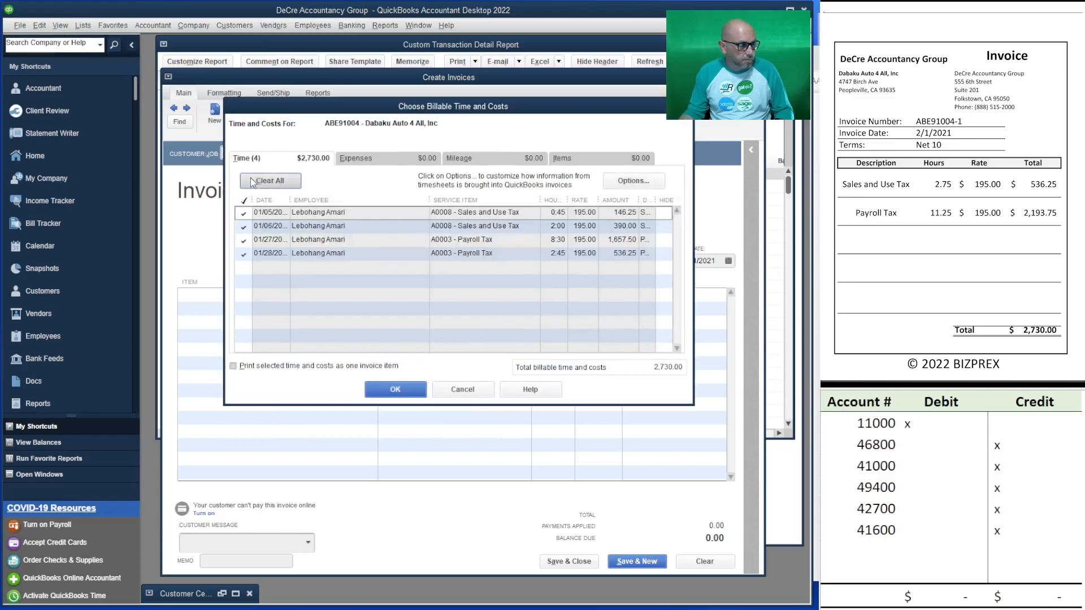
{"action": "left_click", "coordinate": [394, 389]}
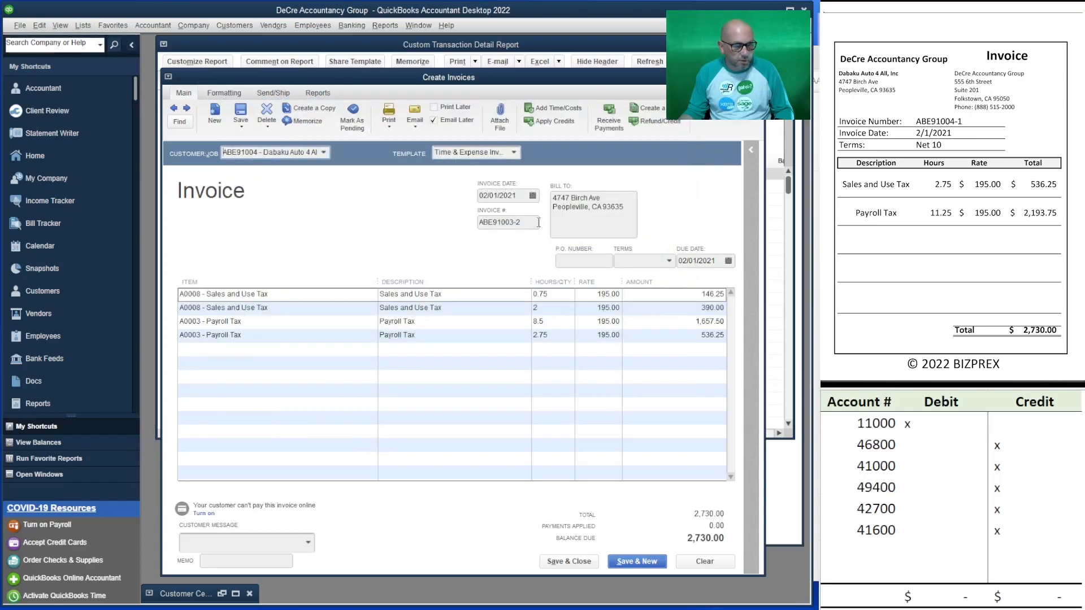
Match the Dabaku Auto 4 All, Inc invoice's number to the source invoice and set its terms to Net 10.
{"action": "left_click_drag", "start_coordinate": [510, 222], "coordinate": [538, 226]}
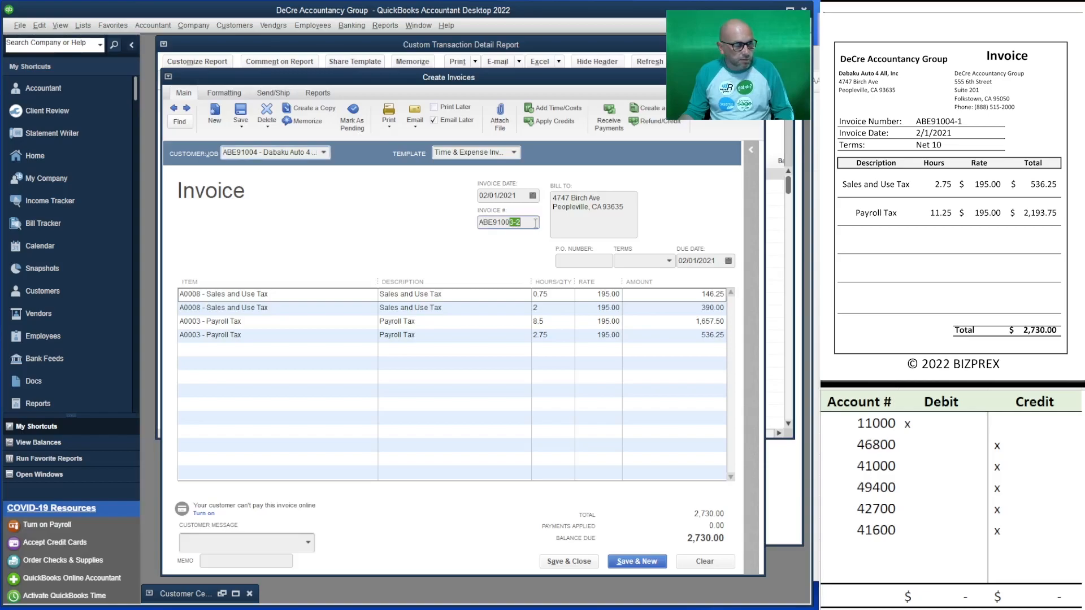
{"action": "type", "text": "4-1"}
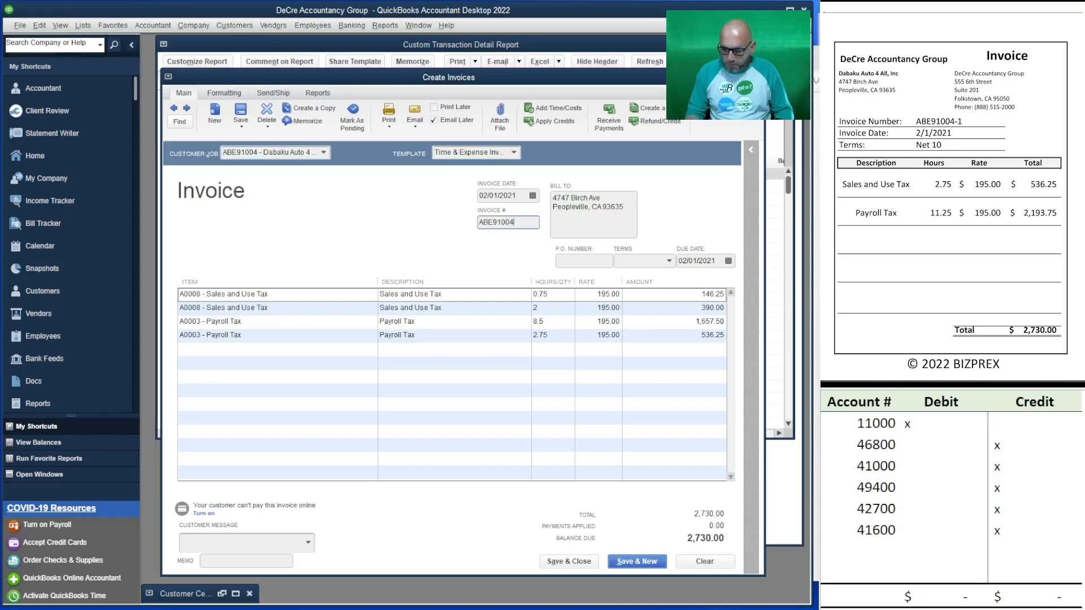
{"action": "left_click", "coordinate": [669, 261]}
{"action": "left_click", "coordinate": [650, 370]}
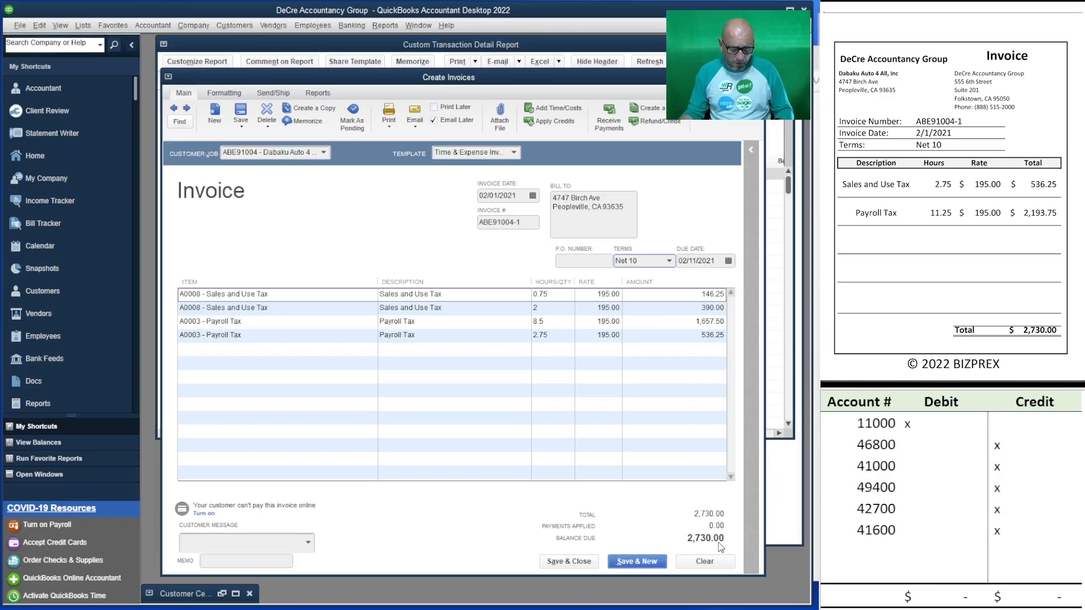
Enter a 2730 debit in the worksheet's first account row and the formula =1657.50+536.25 as the second row's credit.
{"action": "left_click", "coordinate": [933, 424]}
{"action": "type", "text": "30"}
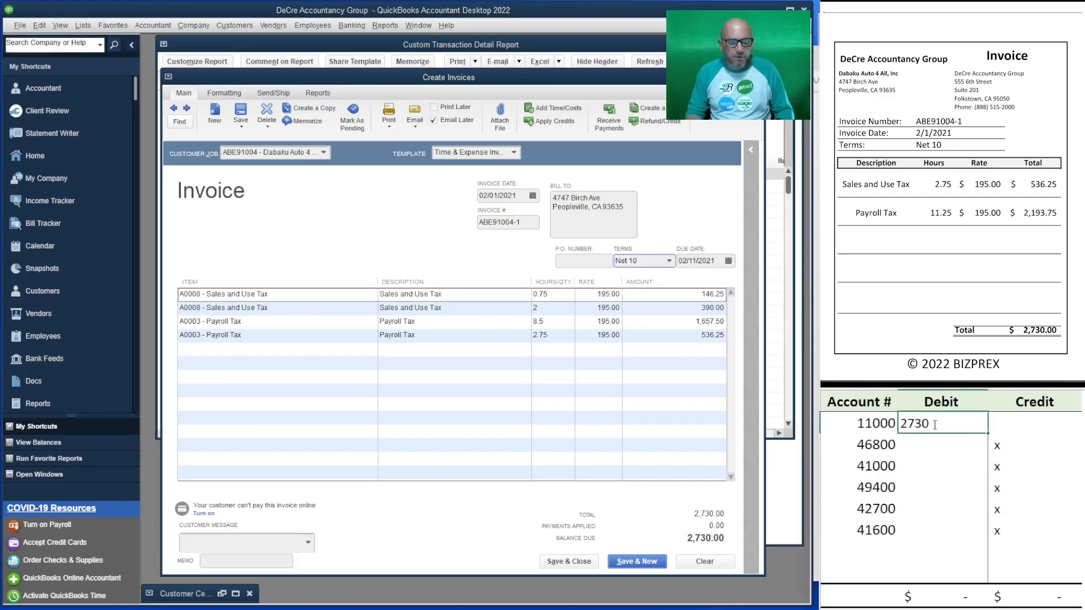
{"action": "key", "text": "Return"}
{"action": "key", "text": "Right"}
{"action": "type", "text": "="}
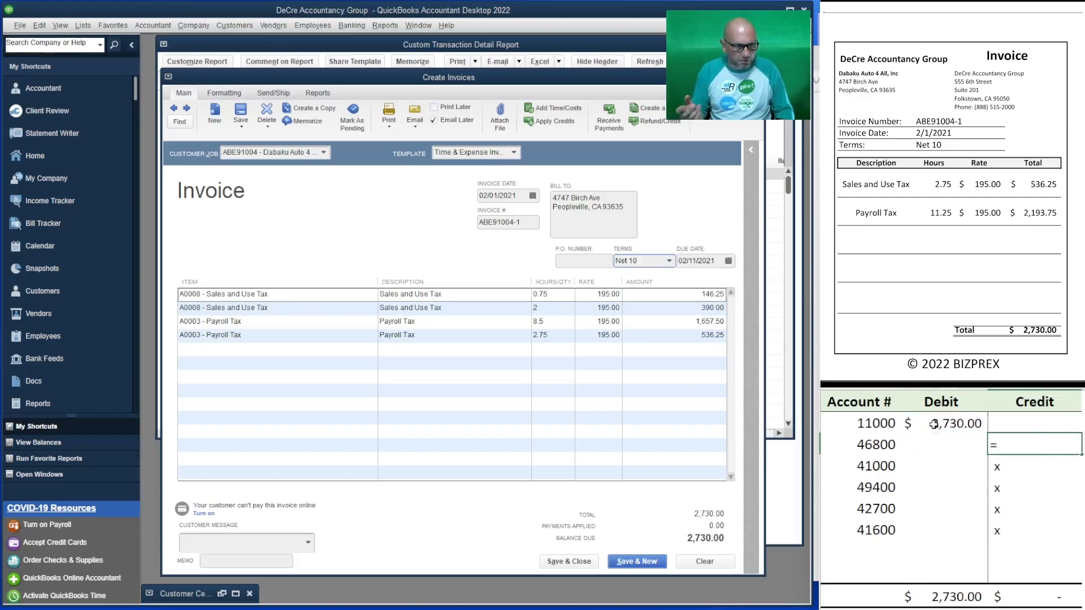
{"action": "type", "text": "1657.50+536.25"}
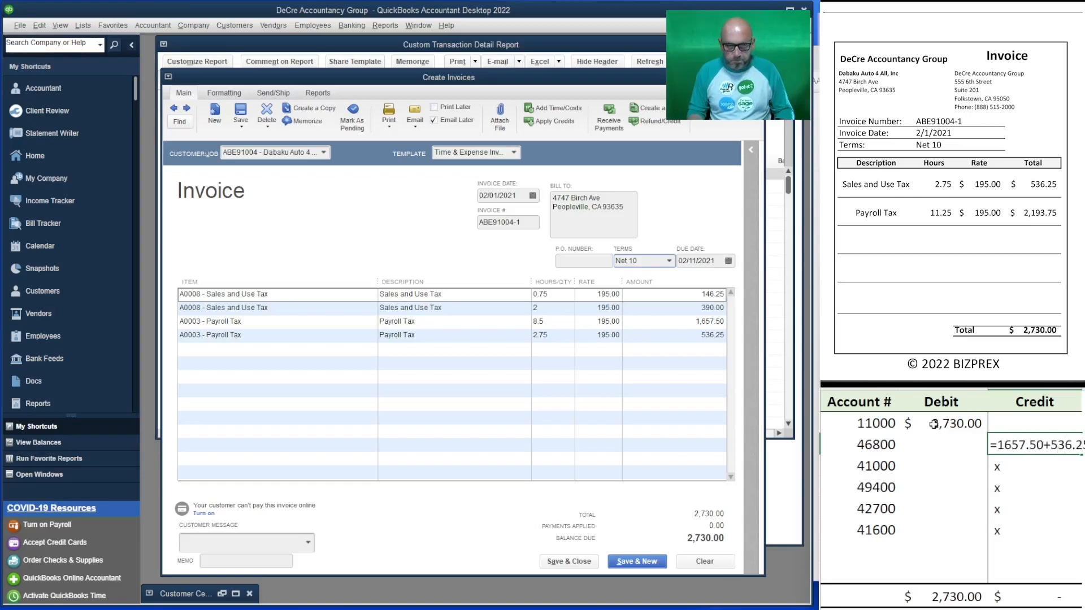
{"action": "key", "text": "Return"}
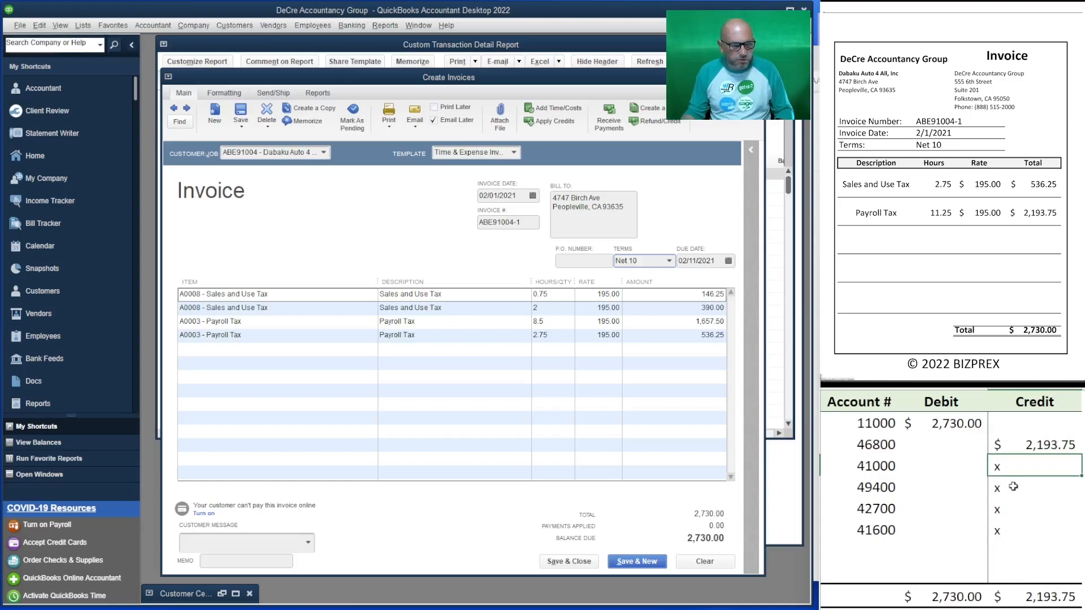
Replace the third worksheet row's credit placeholder with the formula =146.25+390 for sales and use tax.
{"action": "type", "text": "="}
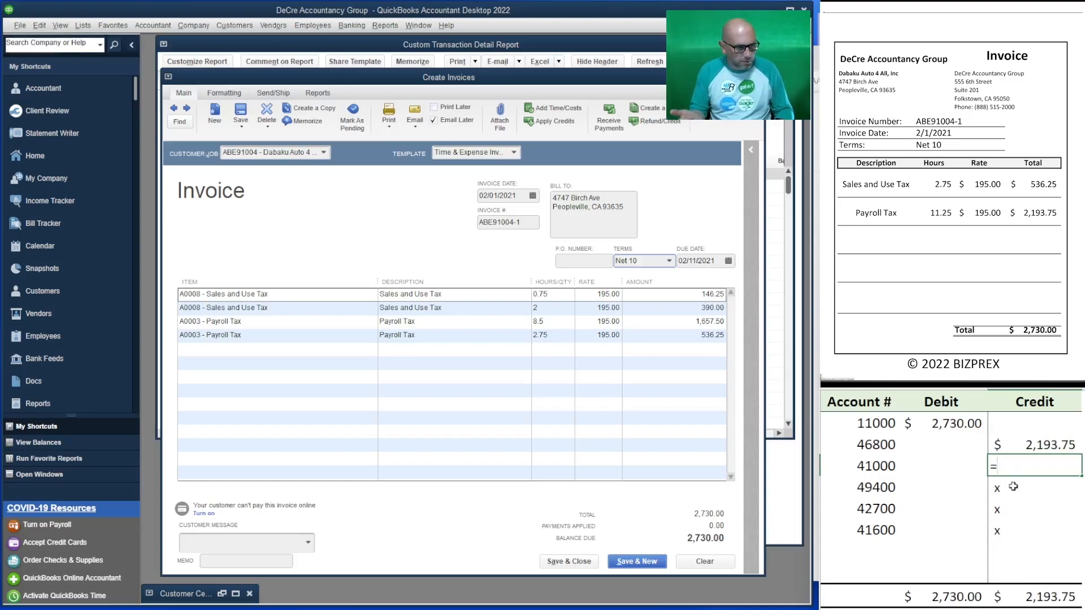
{"action": "type", "text": "146.25+390"}
{"action": "key", "text": "Return"}
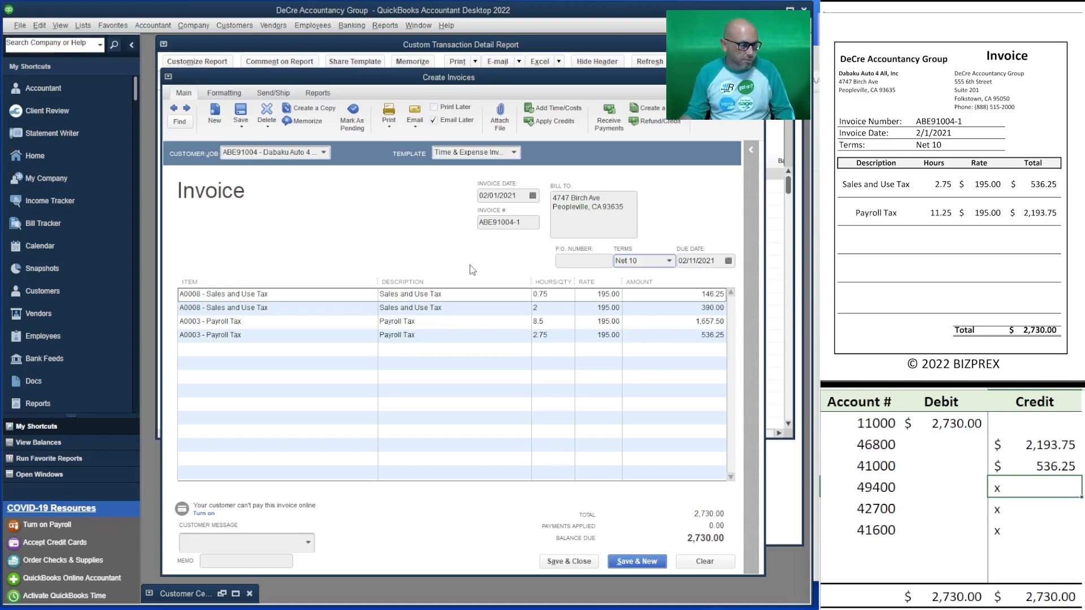
Exclude the Dabaku Auto 4 All, Inc invoice from later emailing and save it with the terms made permanent for the customer.
{"action": "left_click", "coordinate": [433, 120]}
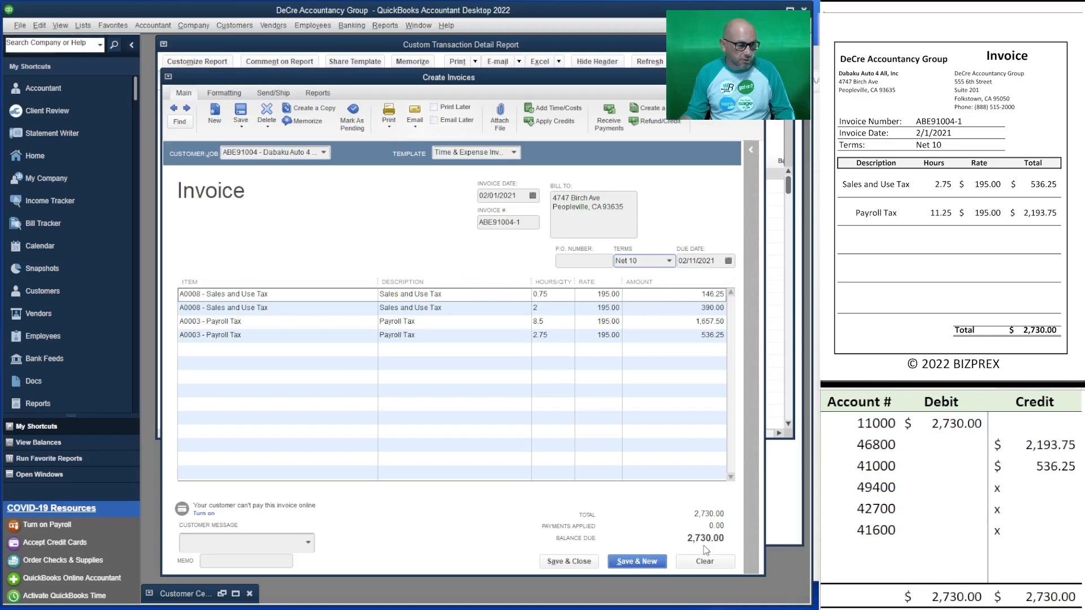
{"action": "left_click", "coordinate": [643, 567]}
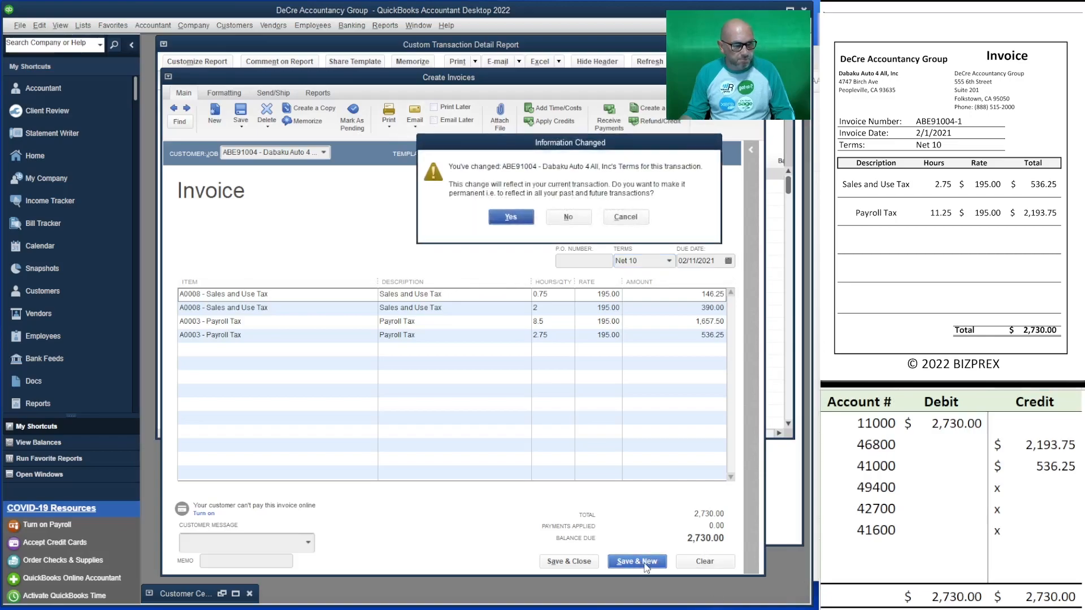
{"action": "left_click", "coordinate": [509, 217]}
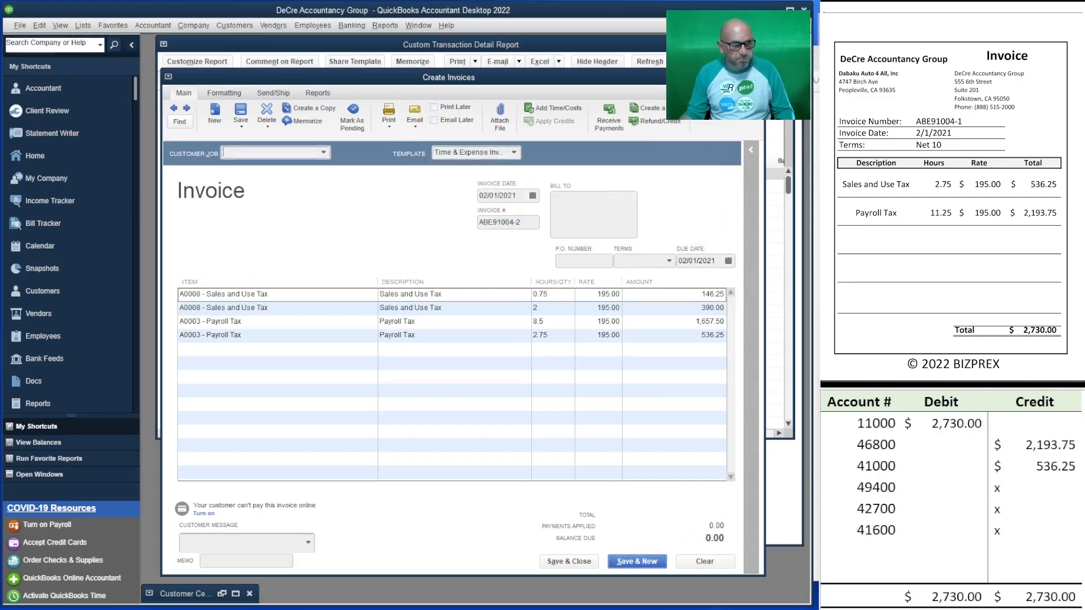
Fill the blank invoice for Structure Services, LLC with its billable Payroll Tax time entry.
{"action": "scroll", "coordinate": [952, 192], "scroll_direction": "down", "scroll_amount": 10}
{"action": "scroll", "coordinate": [951, 192], "scroll_direction": "down", "scroll_amount": 1}
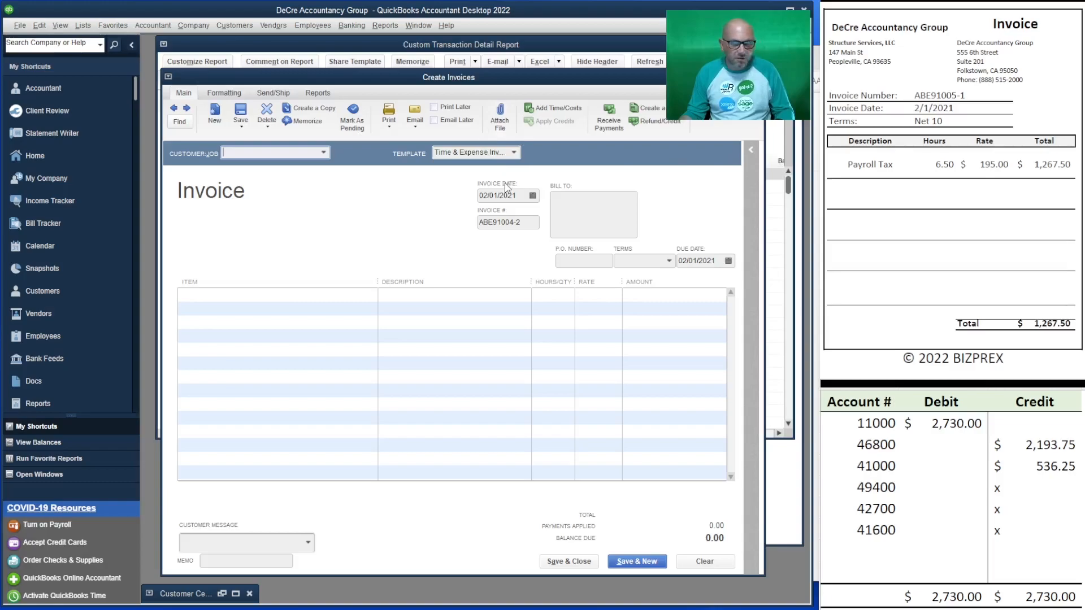
{"action": "left_click", "coordinate": [323, 153]}
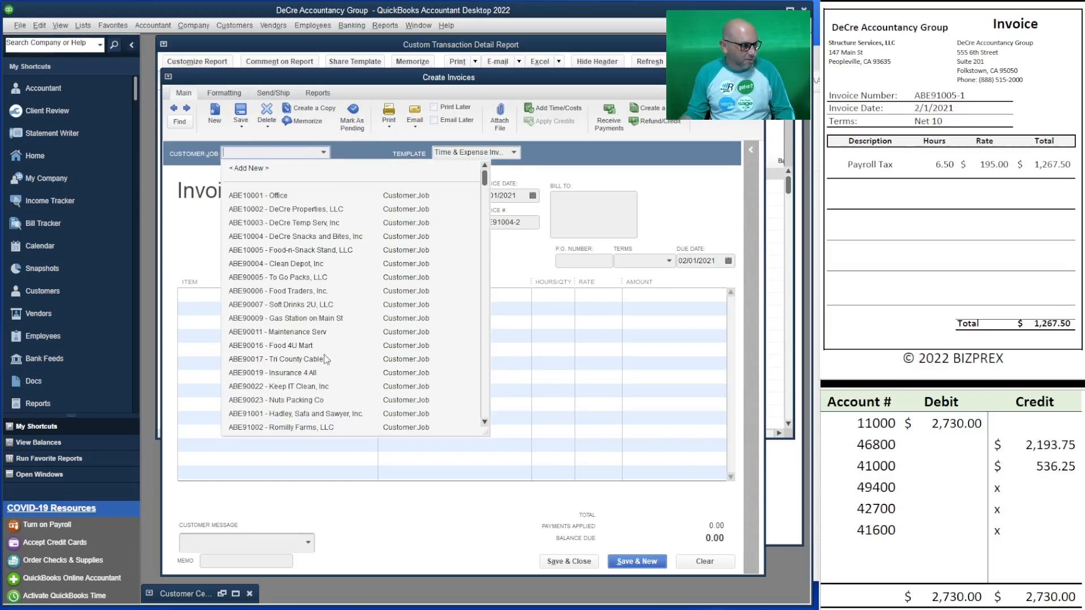
{"action": "scroll", "coordinate": [319, 354], "scroll_direction": "down", "scroll_amount": 3}
{"action": "left_click", "coordinate": [292, 346]}
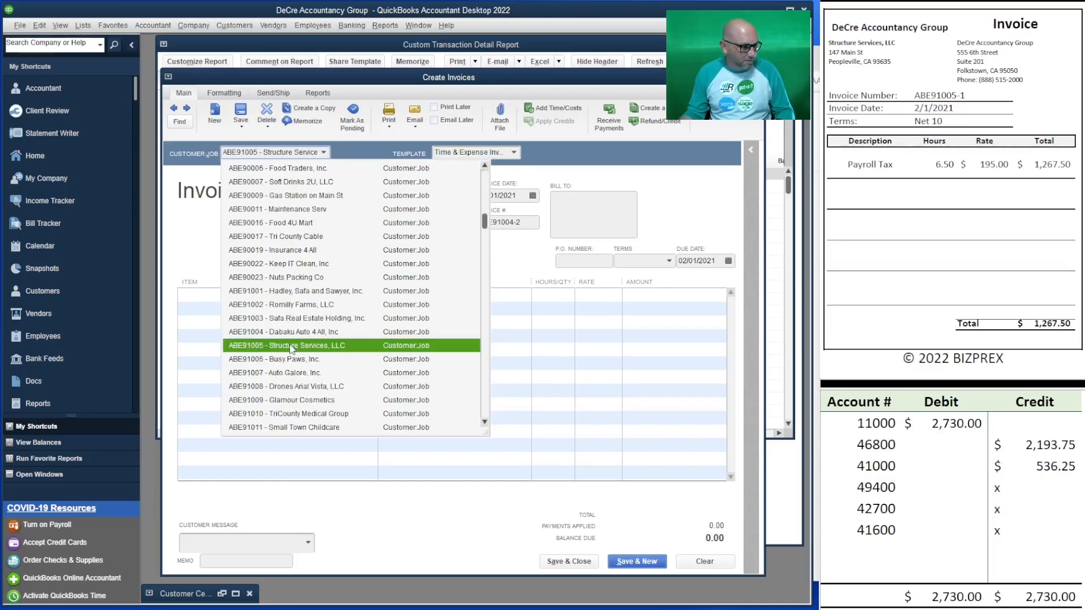
{"action": "left_click", "coordinate": [243, 213]}
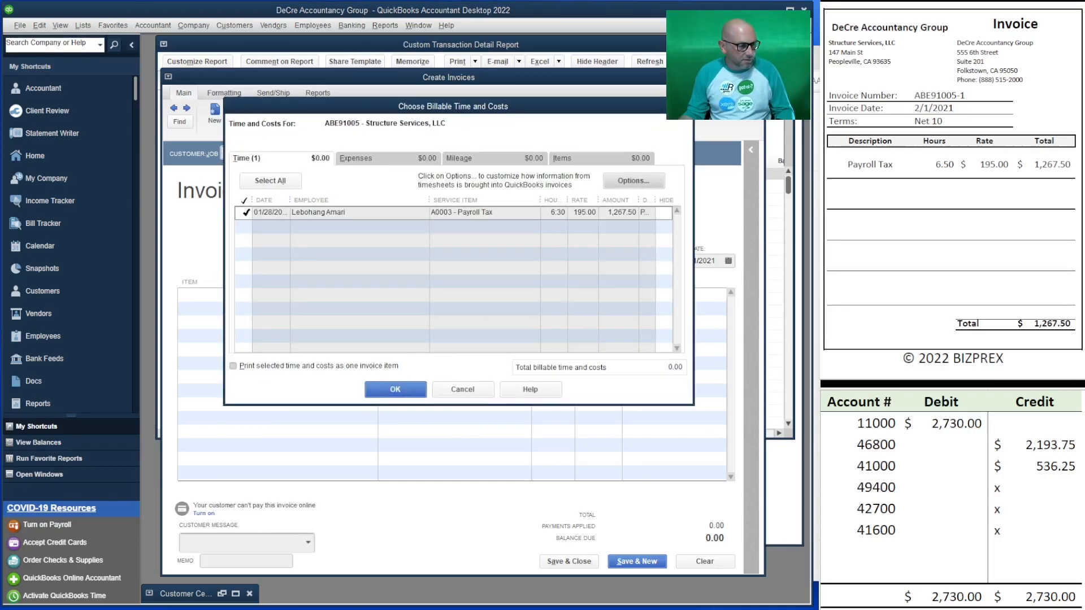
{"action": "left_click", "coordinate": [395, 389]}
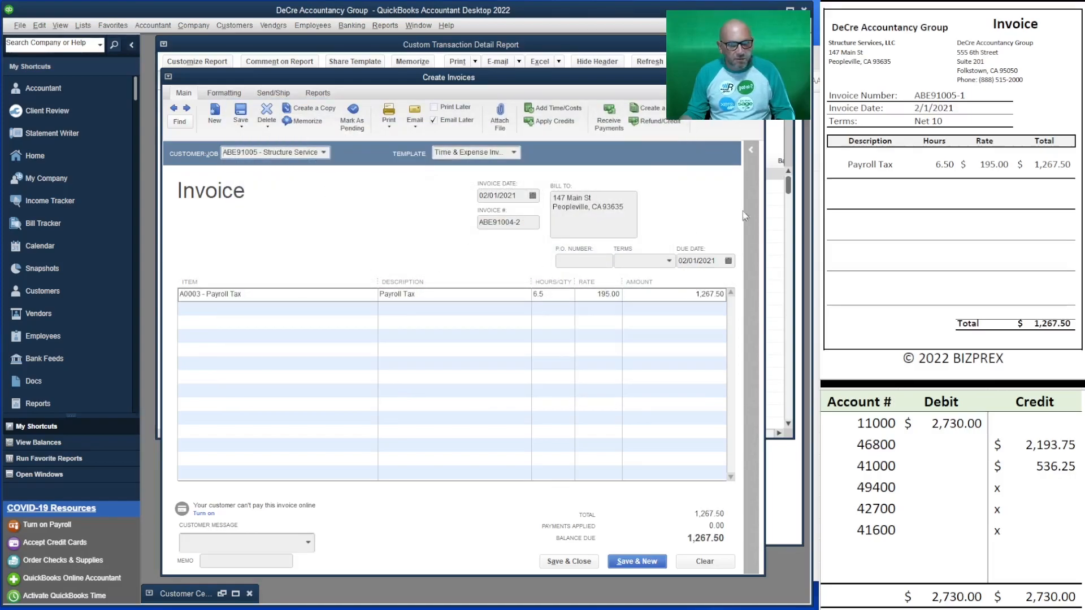
Match the Structure Services, LLC invoice's number to the source invoice and set its terms to Net 10.
{"action": "left_click", "coordinate": [530, 223]}
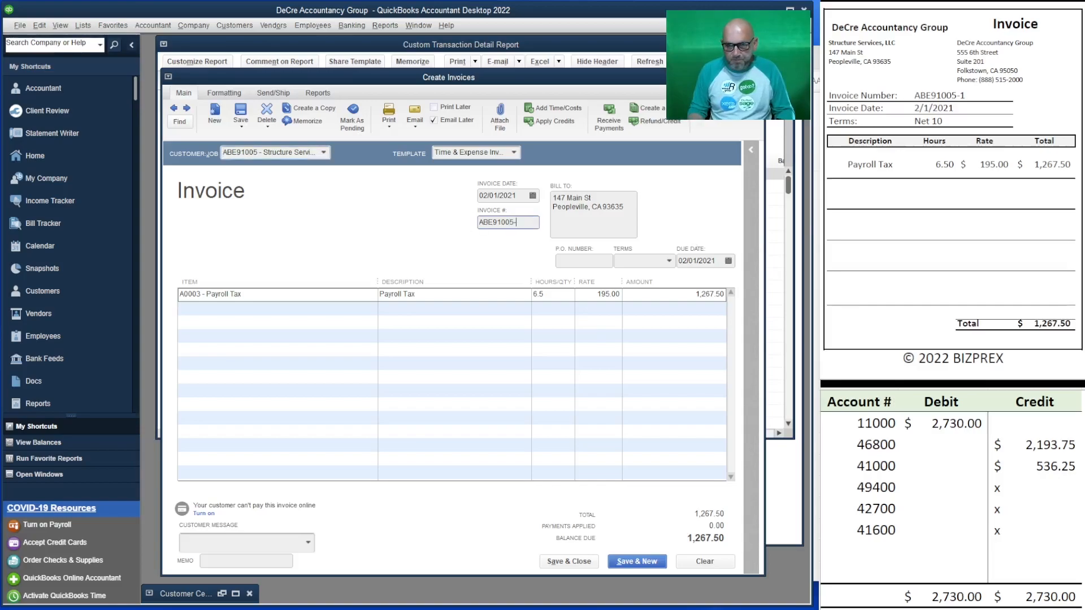
{"action": "left_click", "coordinate": [668, 261]}
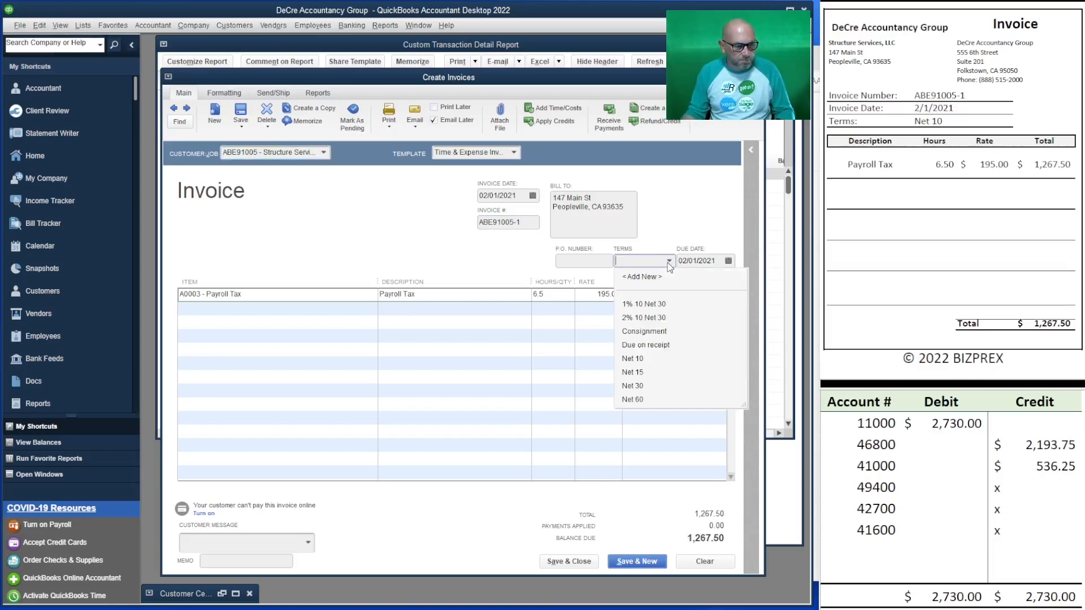
{"action": "left_click", "coordinate": [633, 358]}
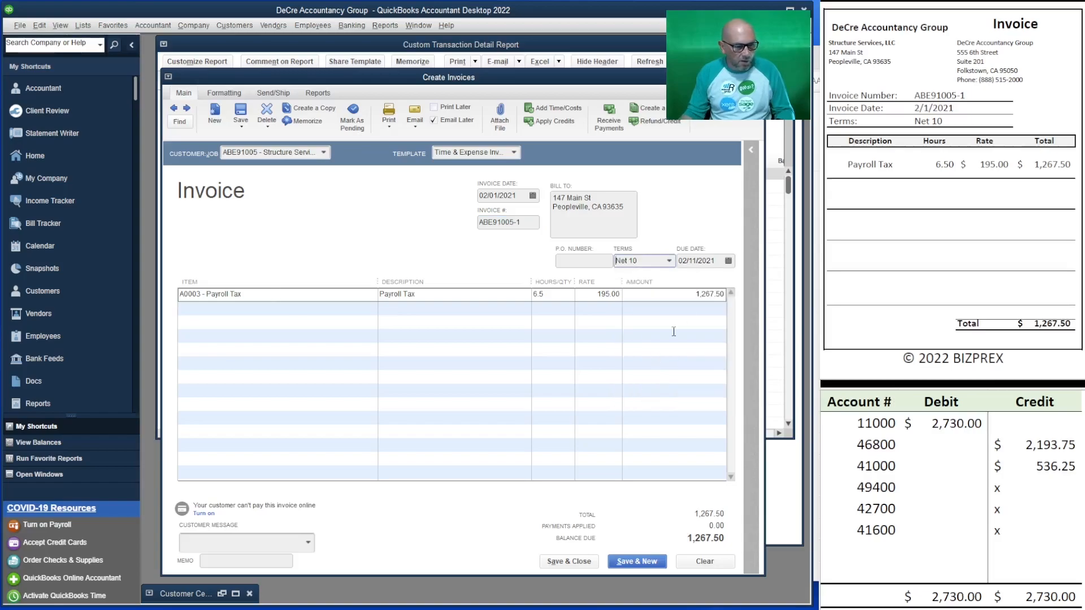
Set the worksheet's first-row debit and second-row credit to 1267.50 each.
{"action": "left_click", "coordinate": [943, 425]}
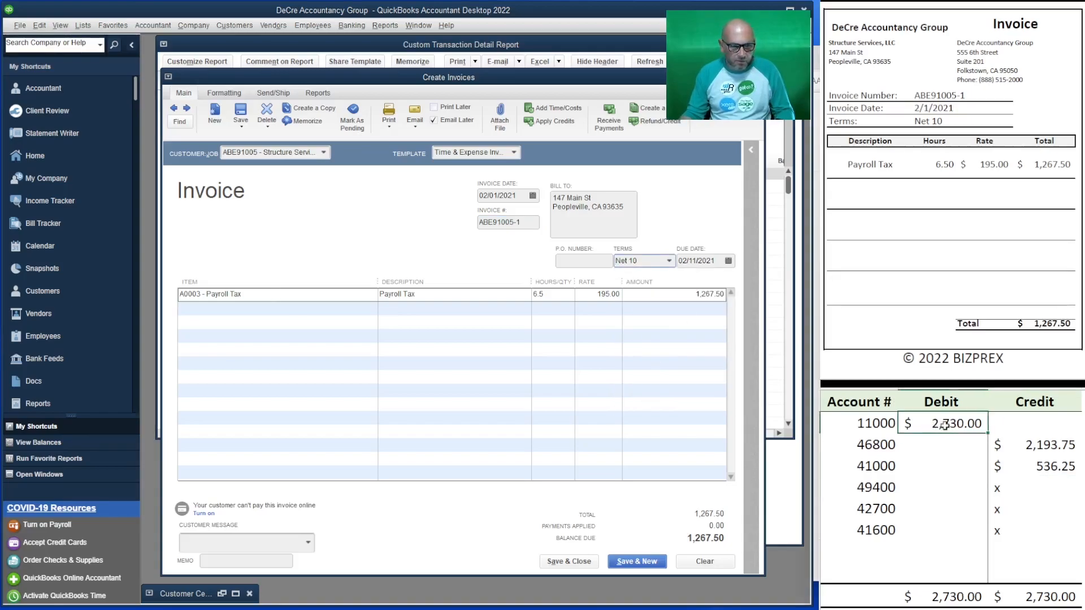
{"action": "type", "text": "15"}
{"action": "key", "text": "BackSpace"}
{"action": "type", "text": "267.50"}
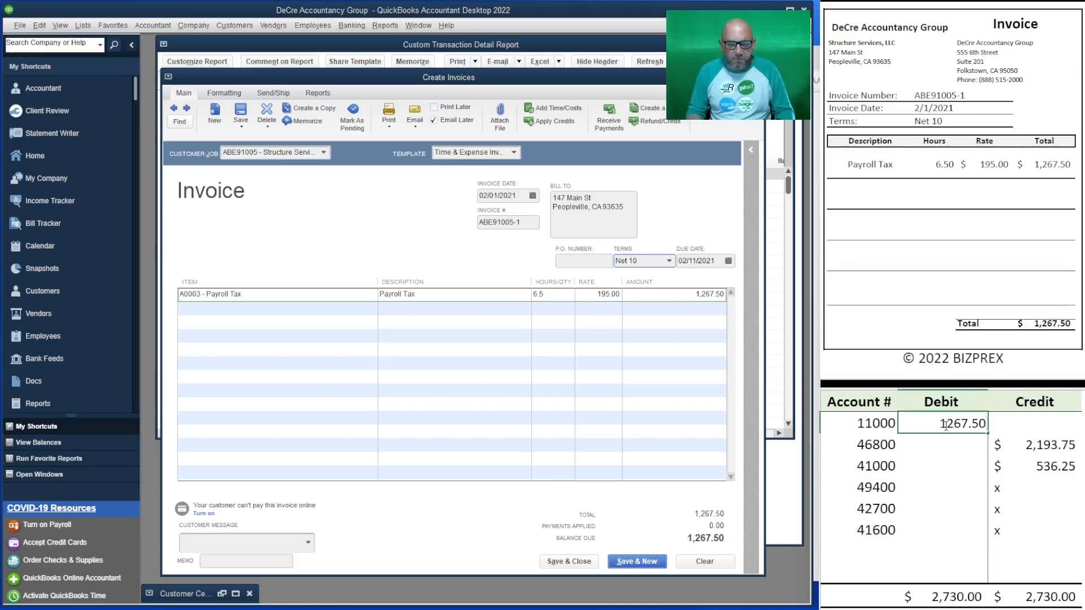
{"action": "key", "text": "Return"}
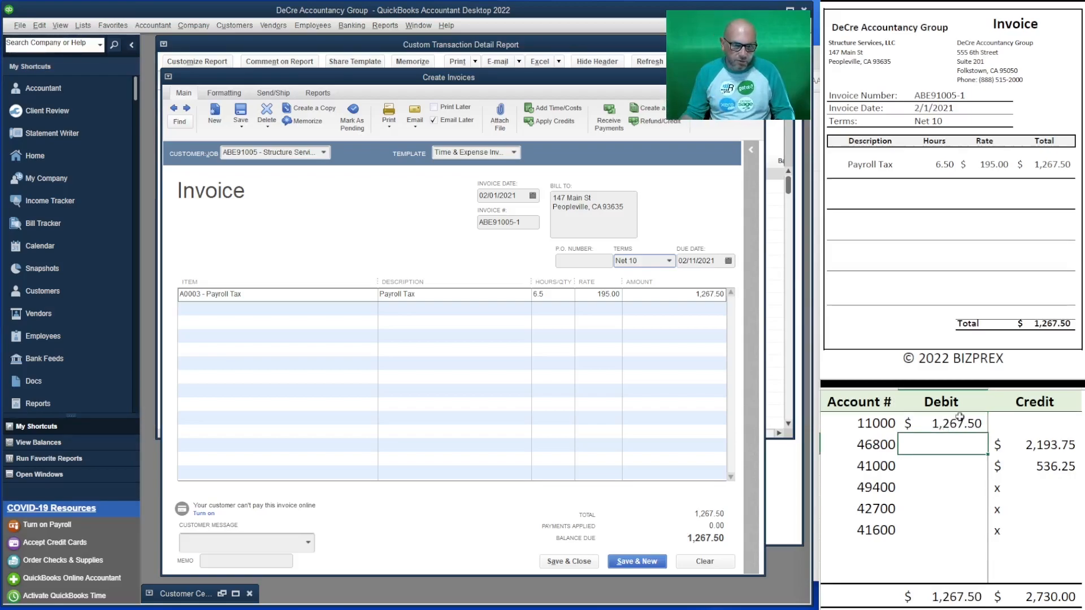
{"action": "left_click", "coordinate": [1043, 450]}
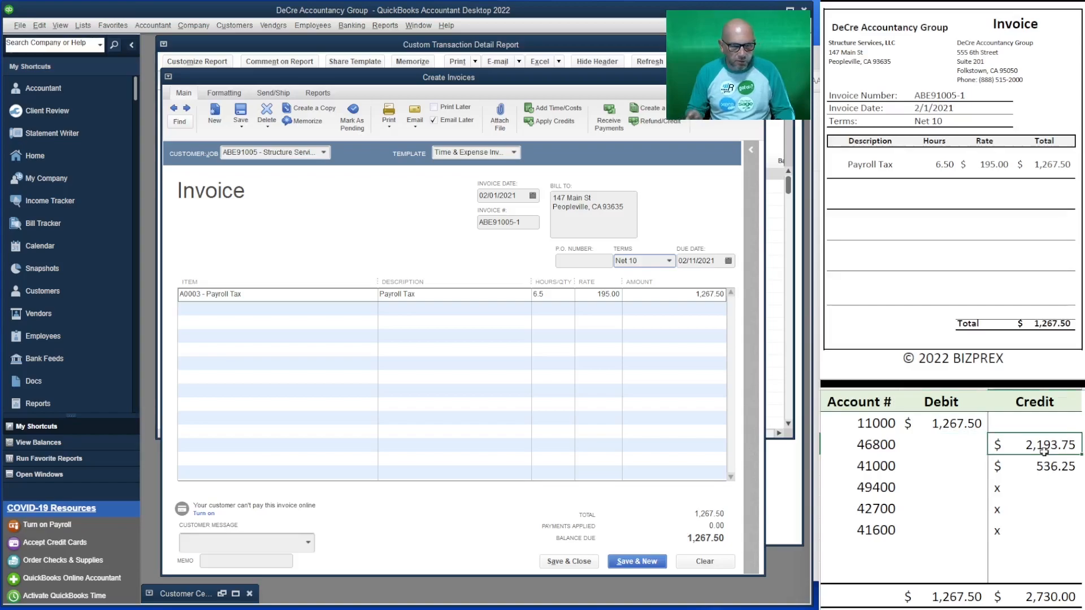
{"action": "type", "text": "12"}
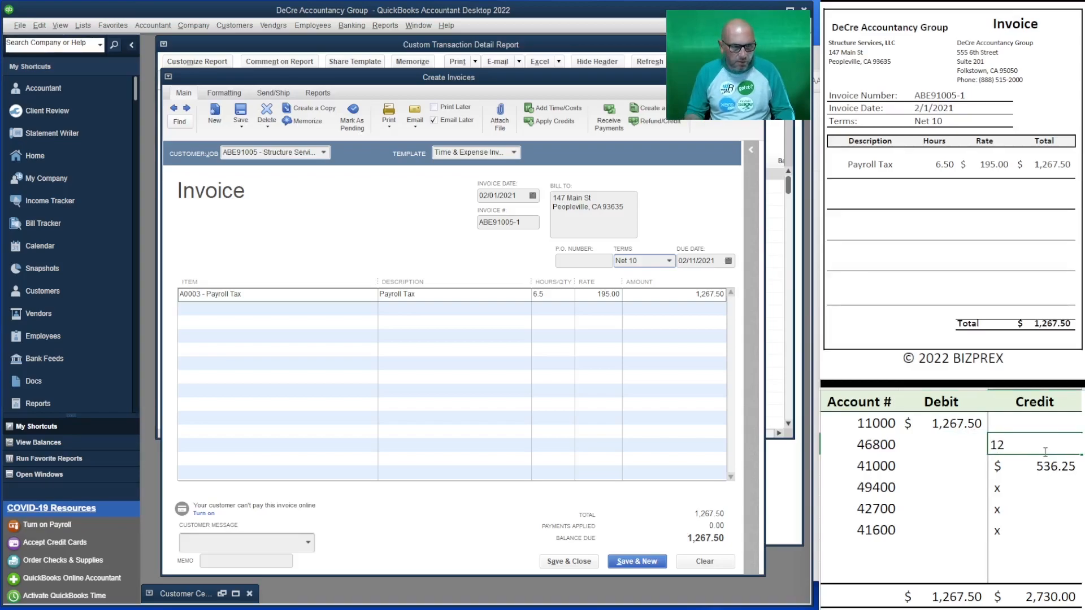
{"action": "type", "text": "67.50"}
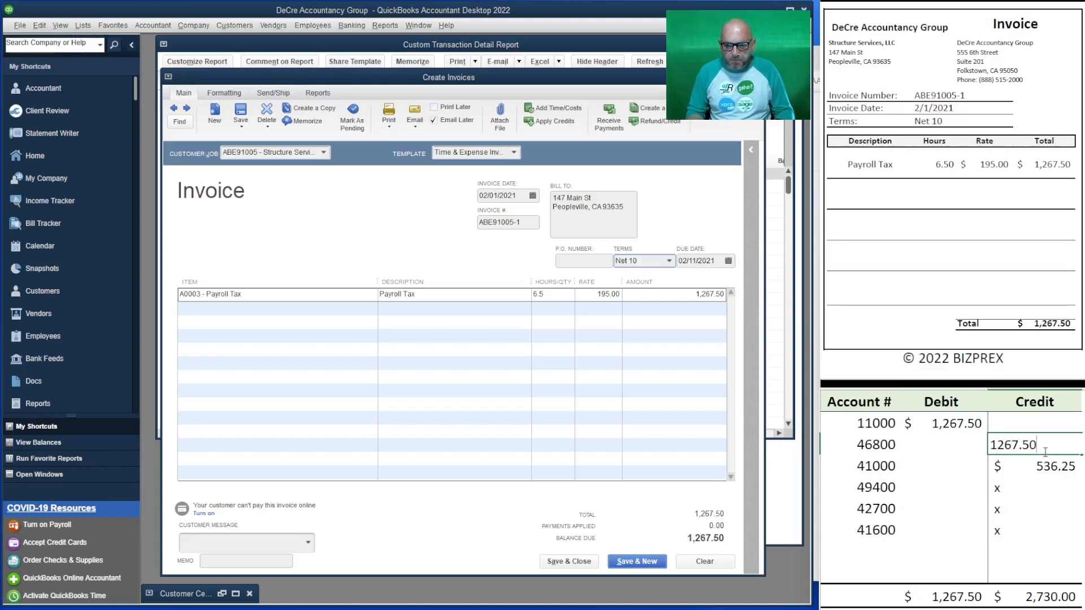
{"action": "key", "text": "Return"}
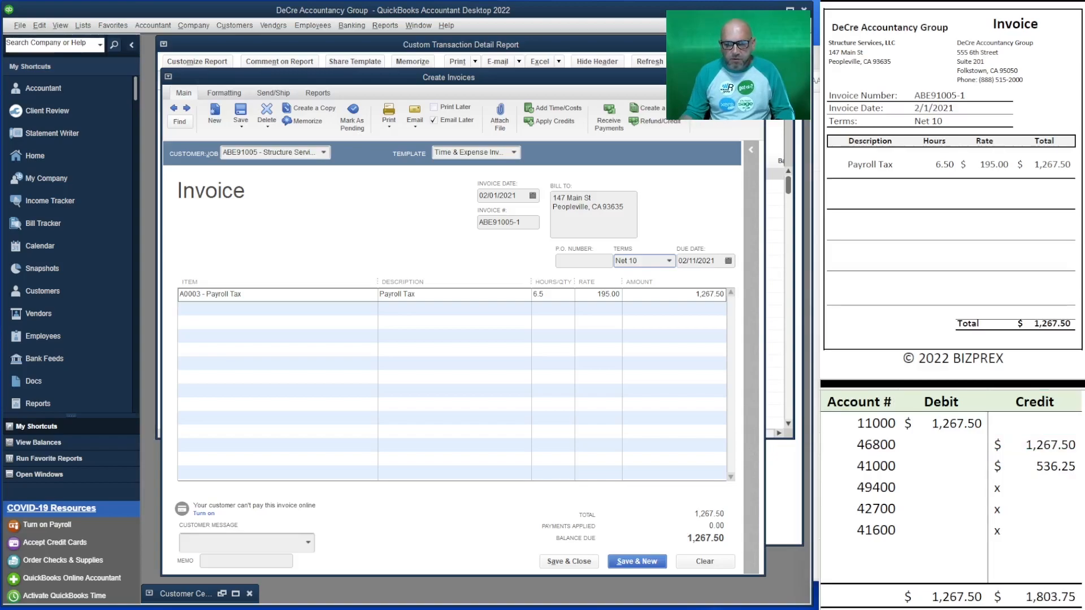
Clear the amount and x placeholders from the worksheet's credit cells below the 1,267.50 credit.
{"action": "left_click", "coordinate": [1012, 464]}
{"action": "type", "text": "x"}
{"action": "key", "text": "Return"}
{"action": "key", "text": "Up"}
{"action": "key", "text": "Delete"}
{"action": "key", "text": "Down"}
{"action": "key", "text": "Delete"}
{"action": "key", "text": "Down"}
{"action": "key", "text": "Delete"}
{"action": "key", "text": "Down"}
{"action": "key", "text": "Delete"}
{"action": "key", "text": "Down"}
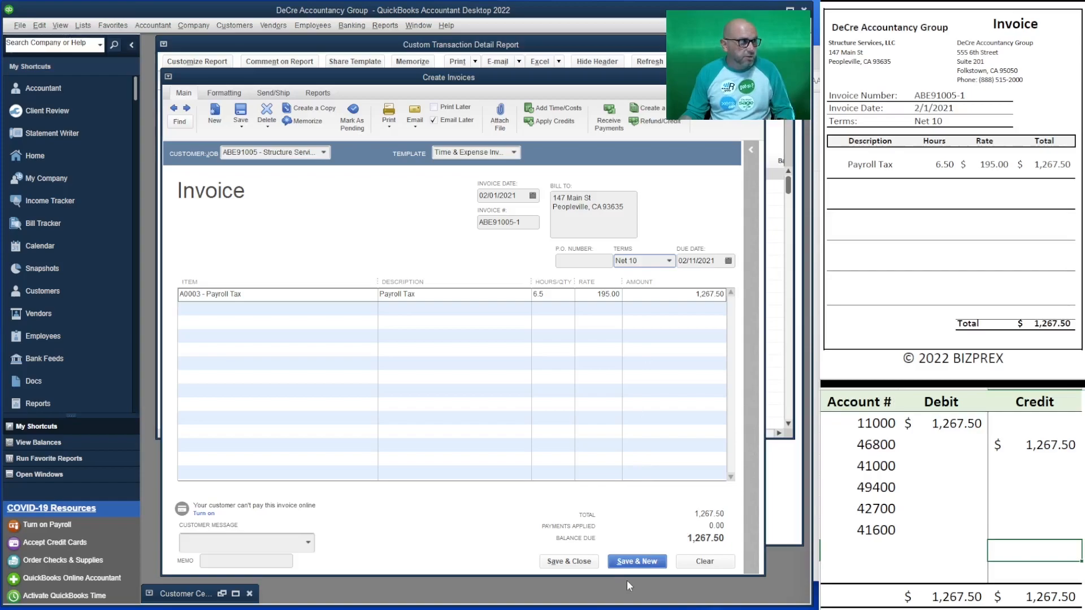
Exclude the Structure Services, LLC invoice from later emailing and save it with the terms made permanent for the customer.
{"action": "left_click", "coordinate": [641, 565]}
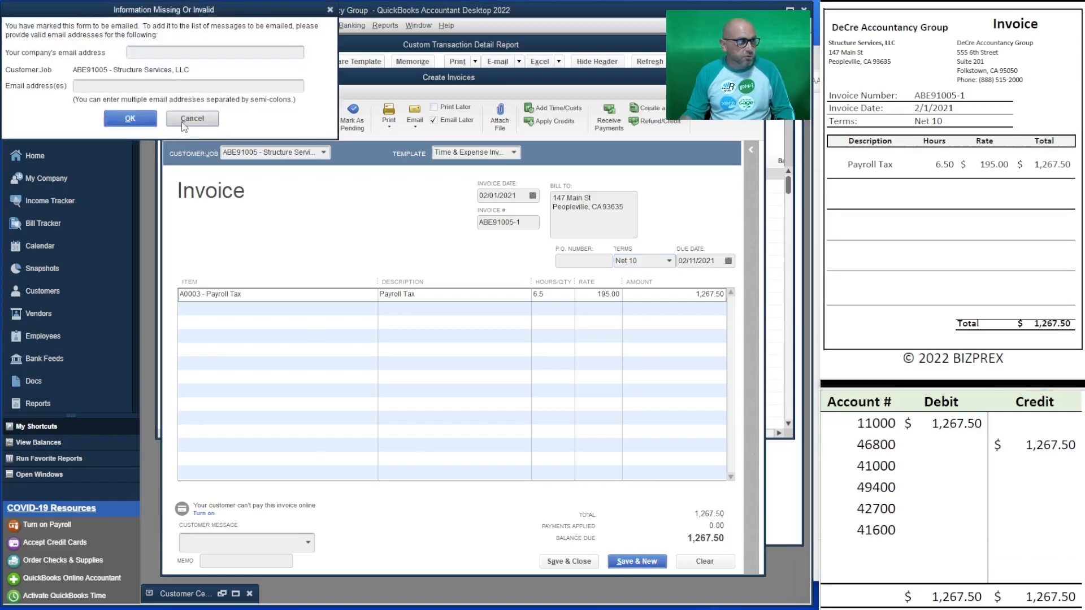
{"action": "left_click", "coordinate": [183, 122]}
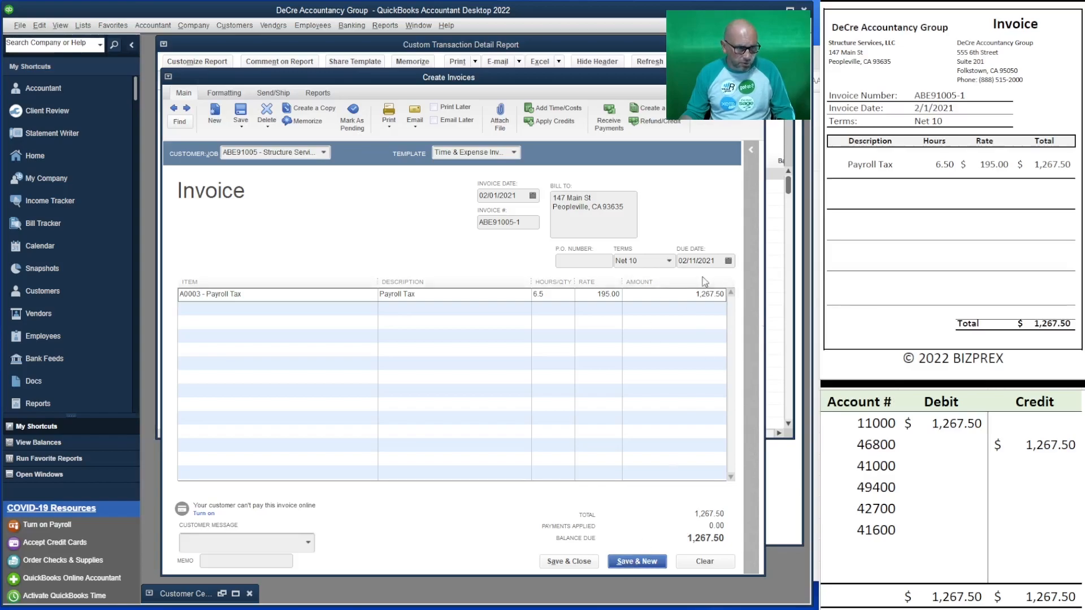
{"action": "left_click", "coordinate": [644, 564]}
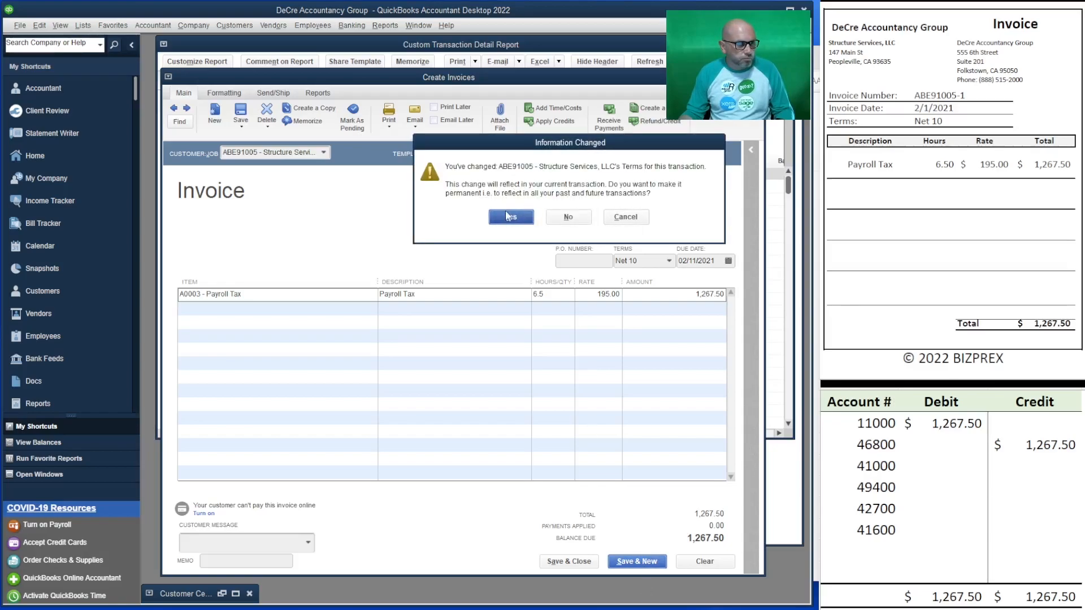
{"action": "left_click", "coordinate": [506, 218]}
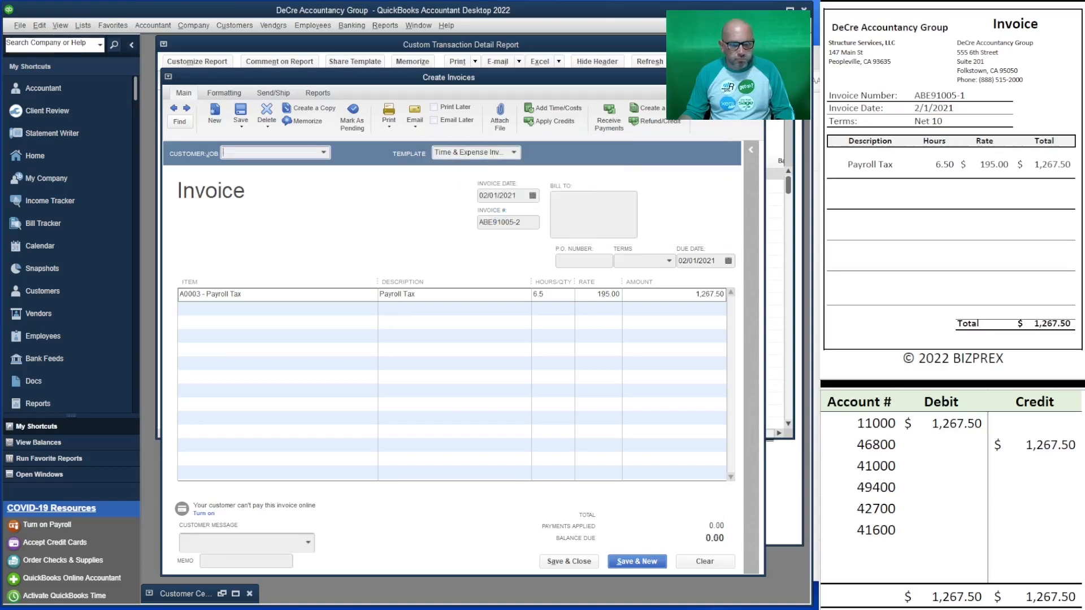
Start the invoice for Busy Paws, Inc. and bring in its billable payroll tax time entry.
{"action": "scroll", "coordinate": [954, 156], "scroll_direction": "down", "scroll_amount": 5}
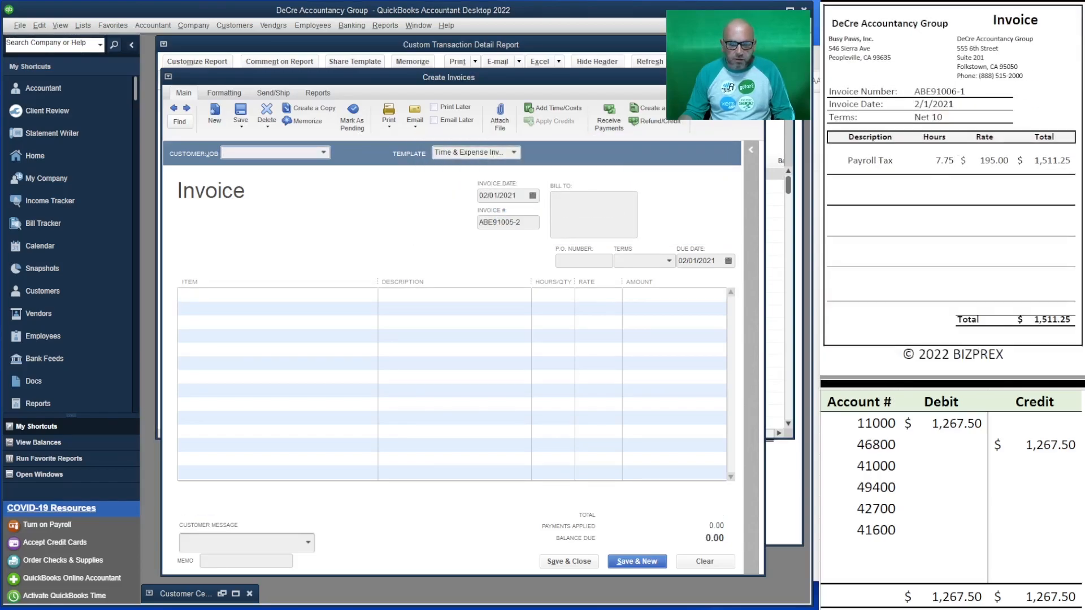
{"action": "left_click", "coordinate": [323, 153]}
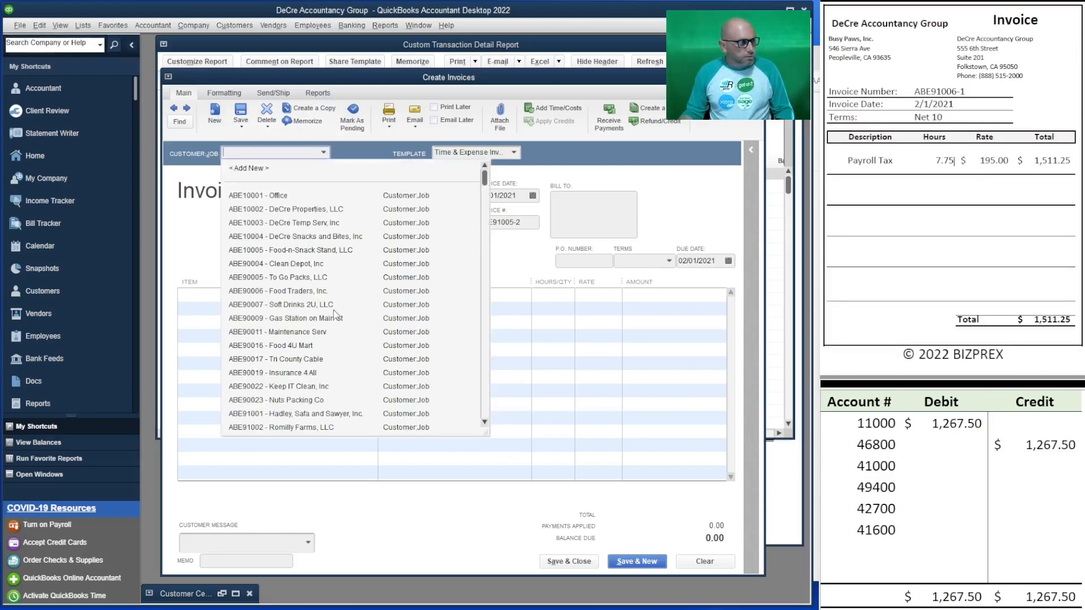
{"action": "scroll", "coordinate": [324, 395], "scroll_direction": "down", "scroll_amount": 1}
{"action": "left_click", "coordinate": [324, 400]}
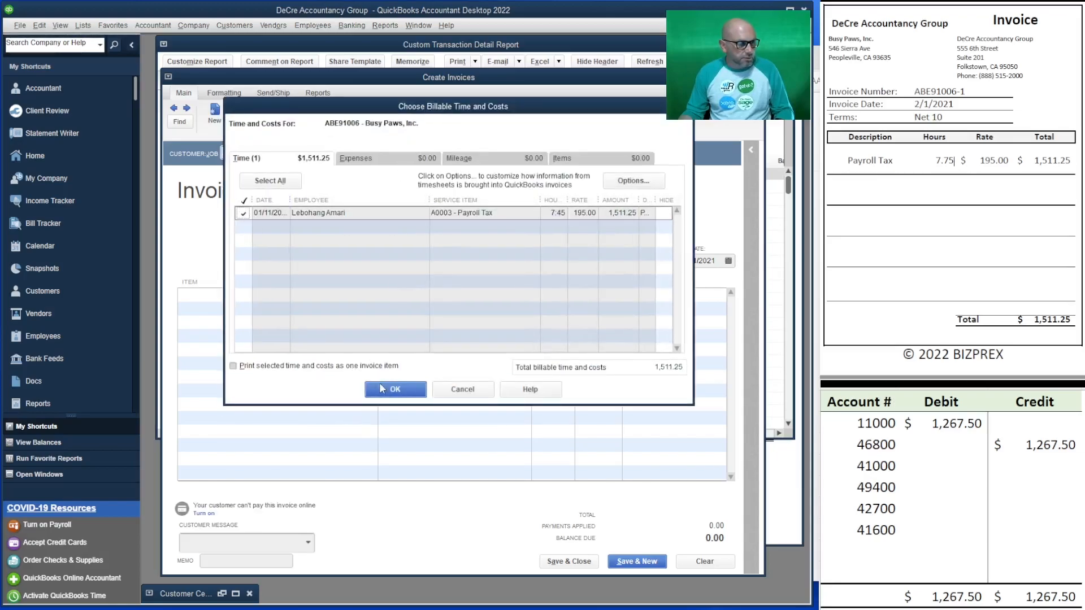
{"action": "left_click", "coordinate": [381, 388]}
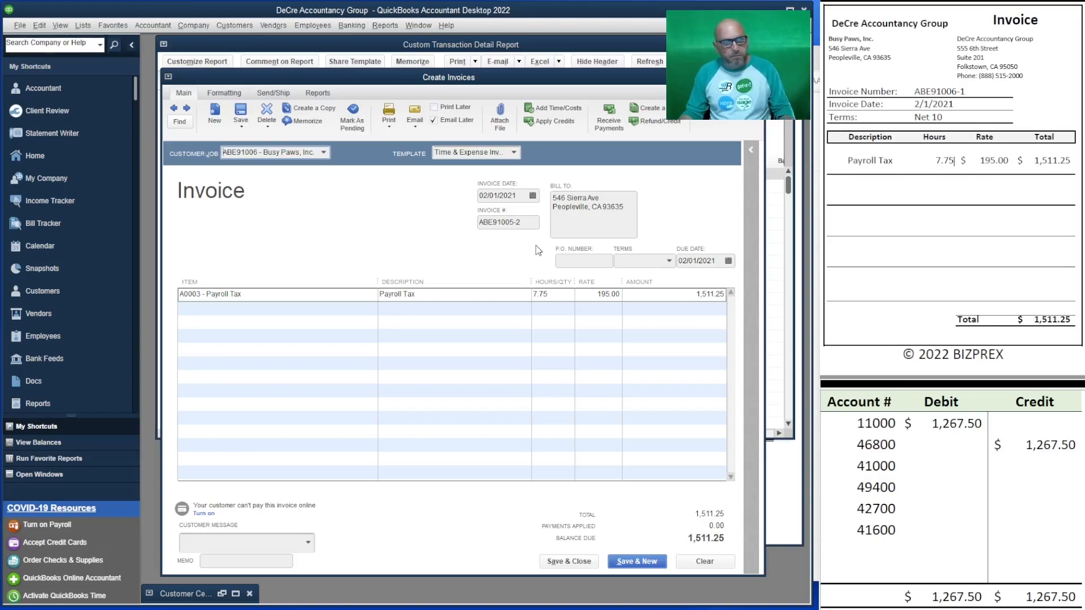
Match the Busy Paws, Inc. invoice's number to the source invoice and set its terms to Net 10.
{"action": "left_click", "coordinate": [529, 221]}
{"action": "key", "text": "BackSpace"}
{"action": "key", "text": "BackSpace"}
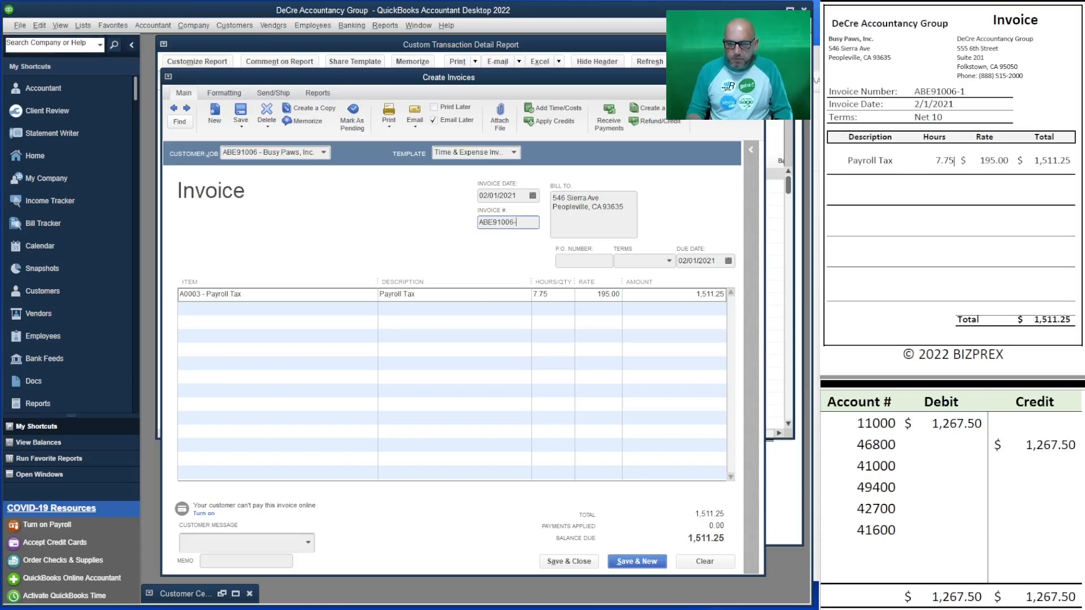
{"action": "left_click", "coordinate": [661, 260]}
{"action": "left_click", "coordinate": [659, 360]}
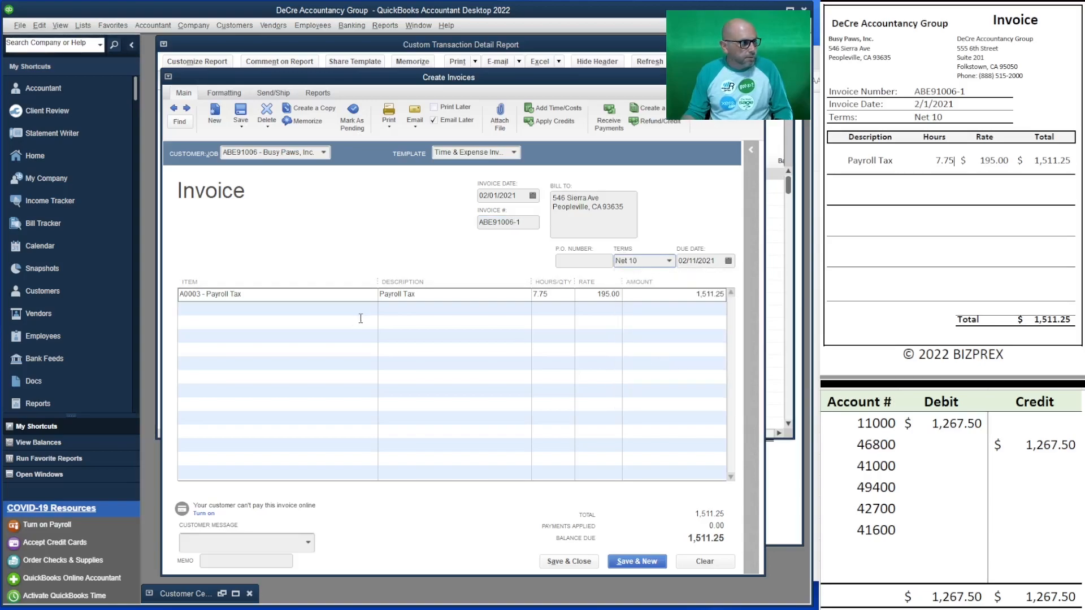
Set the worksheet's first-row debit and second-row credit to 1511.25 each.
{"action": "left_click", "coordinate": [933, 420]}
{"action": "type", "text": "1511.25"}
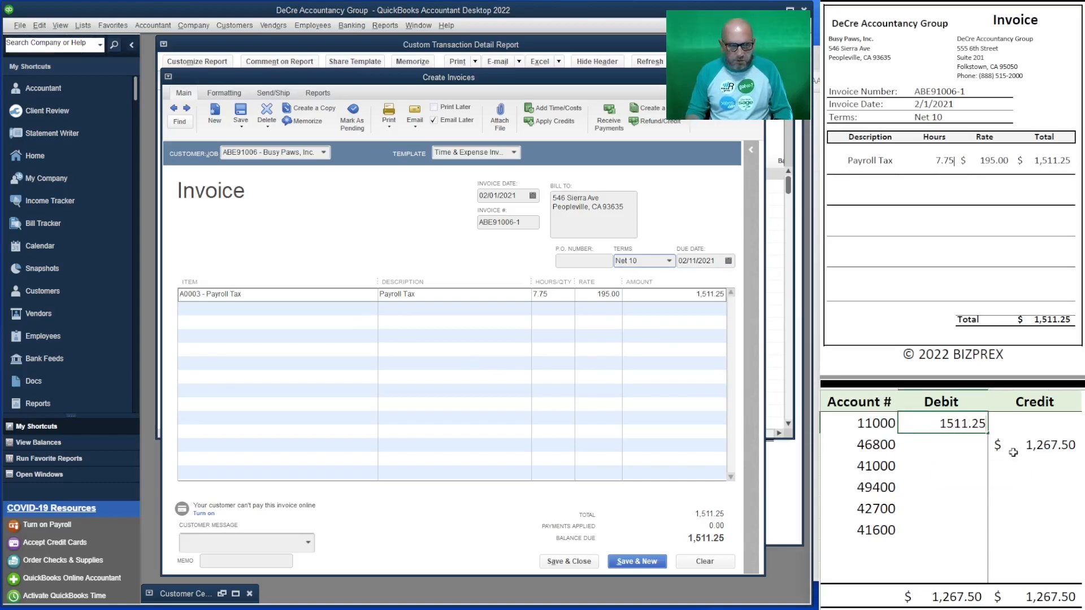
{"action": "key", "text": "Return"}
{"action": "left_click", "coordinate": [1013, 452]}
{"action": "type", "text": "1,5"}
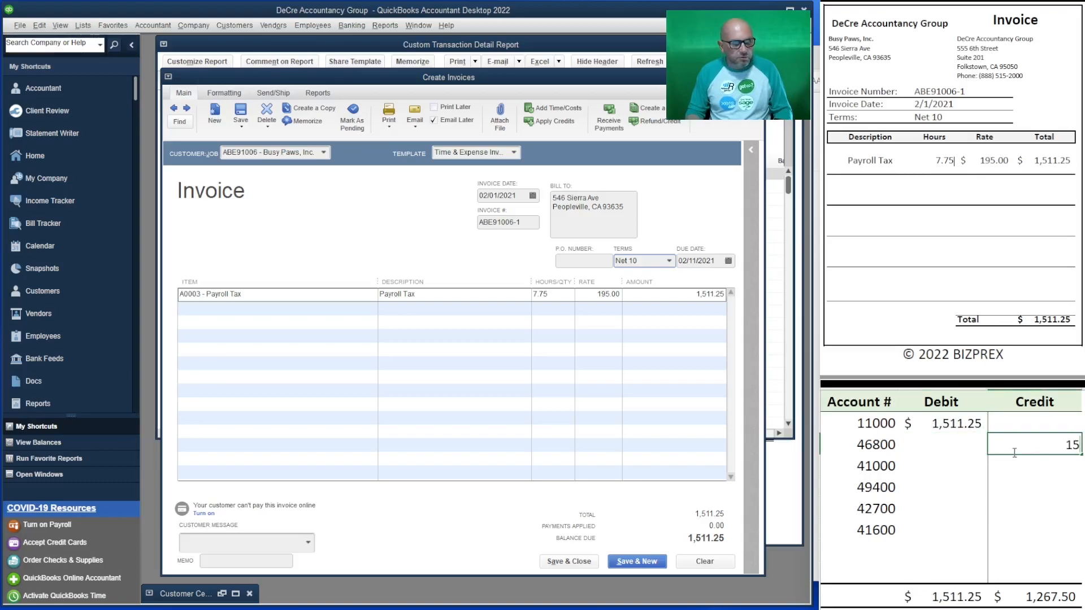
{"action": "type", "text": "11.25"}
{"action": "key", "text": "Return"}
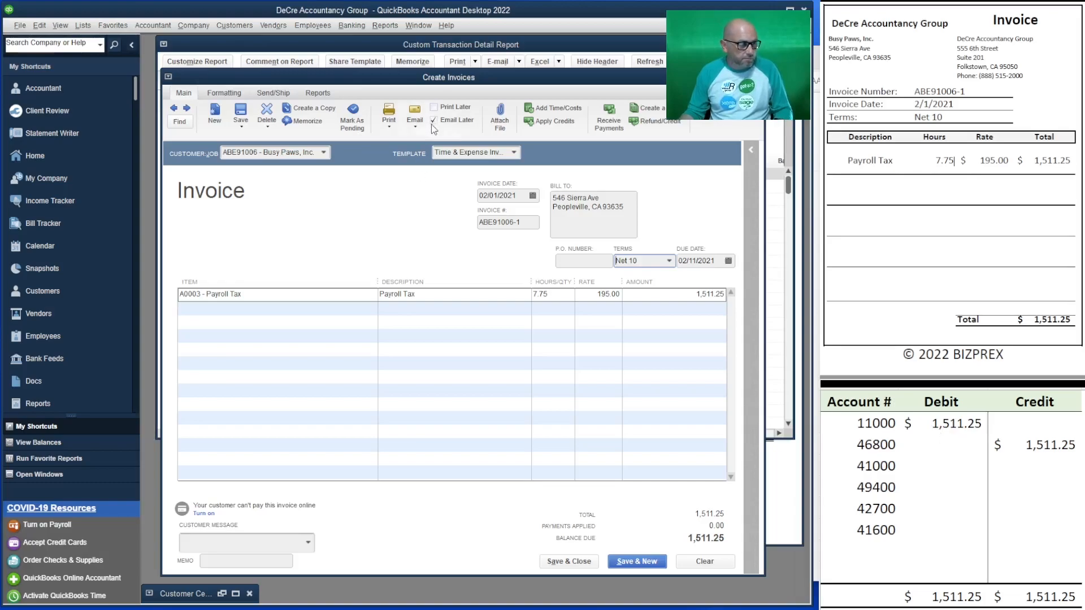
Exclude the Busy Paws, Inc. invoice from later emailing and save it with the terms made permanent for the customer.
{"action": "left_click", "coordinate": [647, 561]}
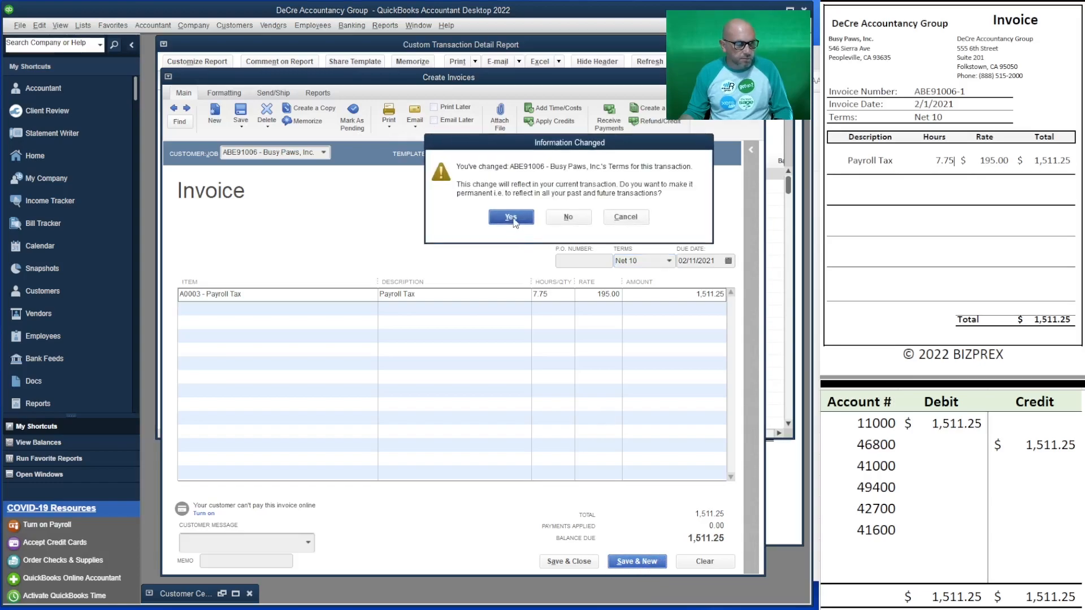
{"action": "left_click", "coordinate": [521, 219]}
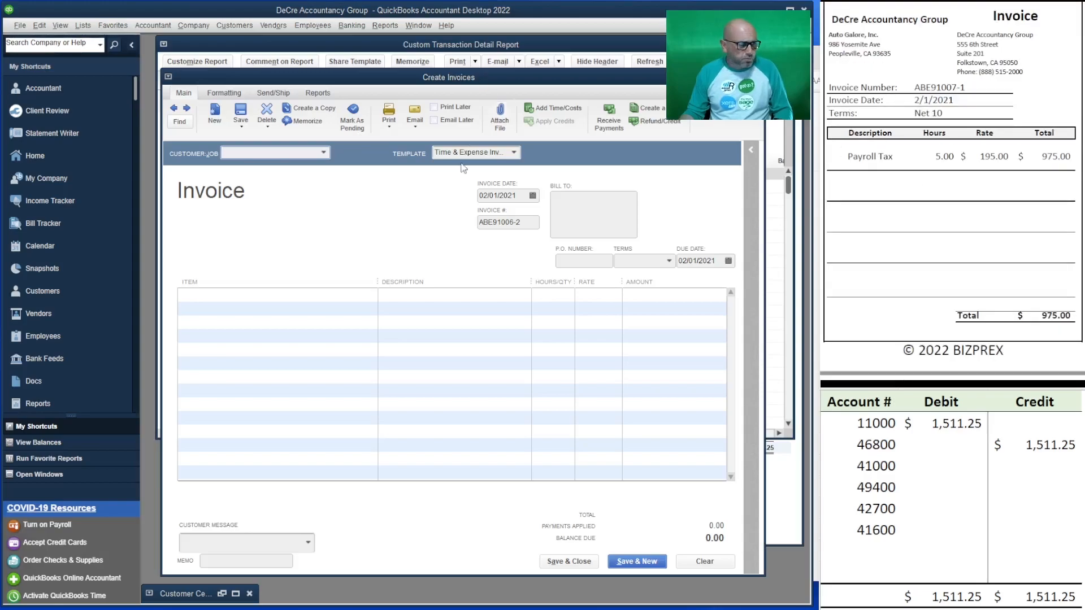
Start the invoice for Auto Galore, Inc. and bring in all of its billable payroll tax time entries.
{"action": "left_click", "coordinate": [325, 153]}
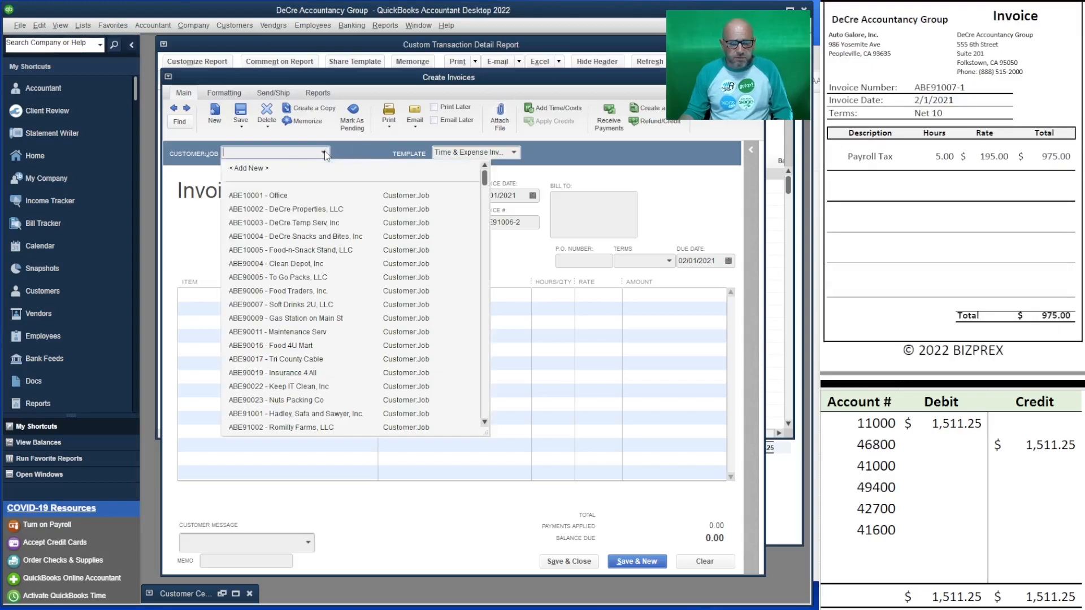
{"action": "scroll", "coordinate": [344, 369], "scroll_direction": "down", "scroll_amount": 3}
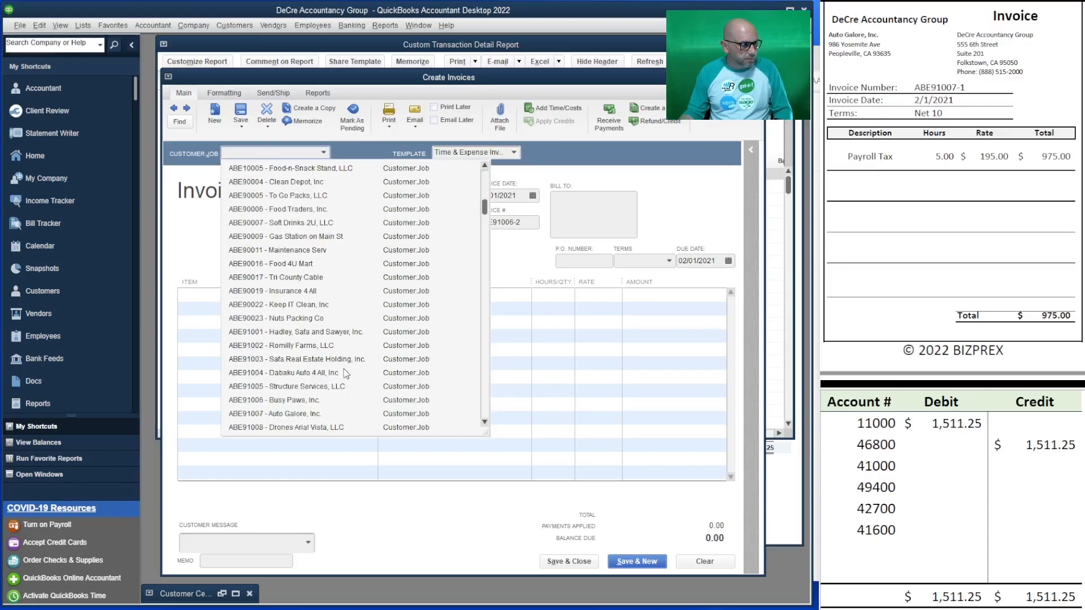
{"action": "left_click", "coordinate": [316, 418]}
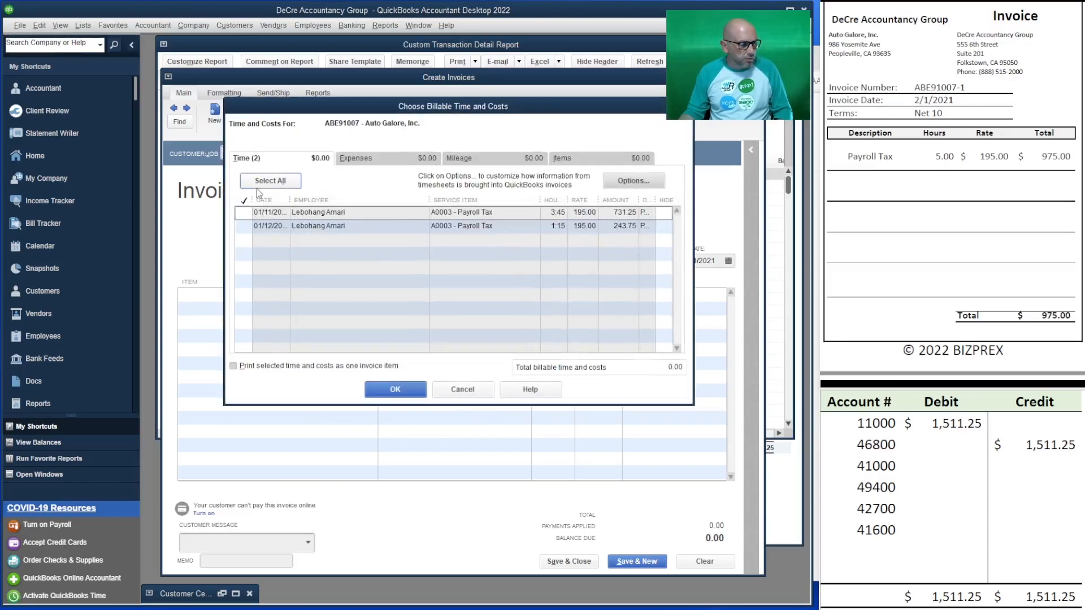
{"action": "left_click", "coordinate": [266, 181]}
{"action": "left_click", "coordinate": [395, 390]}
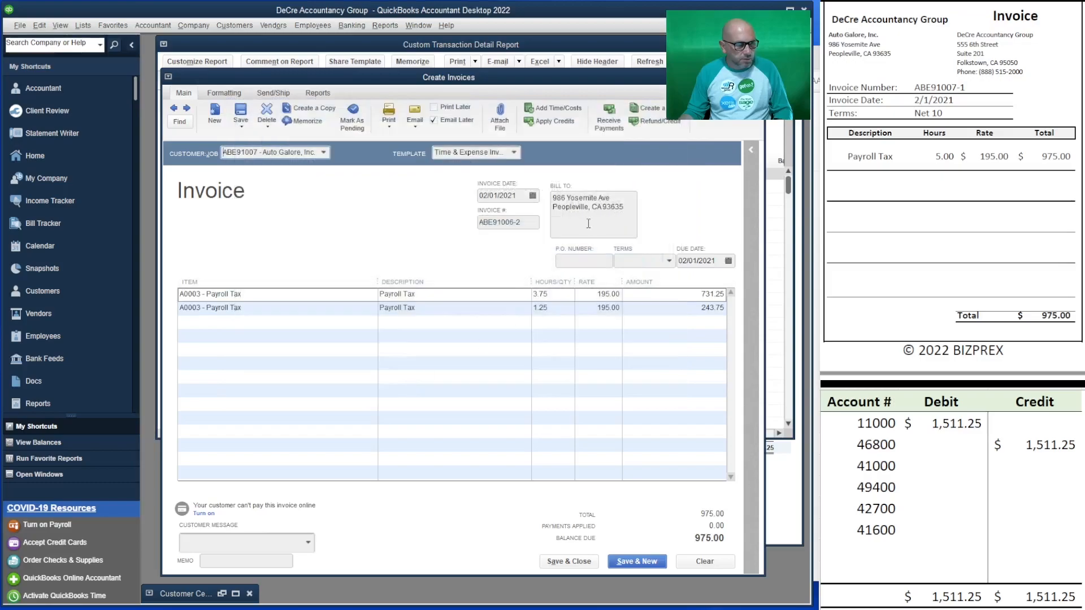
Match the Auto Galore, Inc. invoice's number to the source invoice and set its terms to Net 10.
{"action": "left_click", "coordinate": [525, 226]}
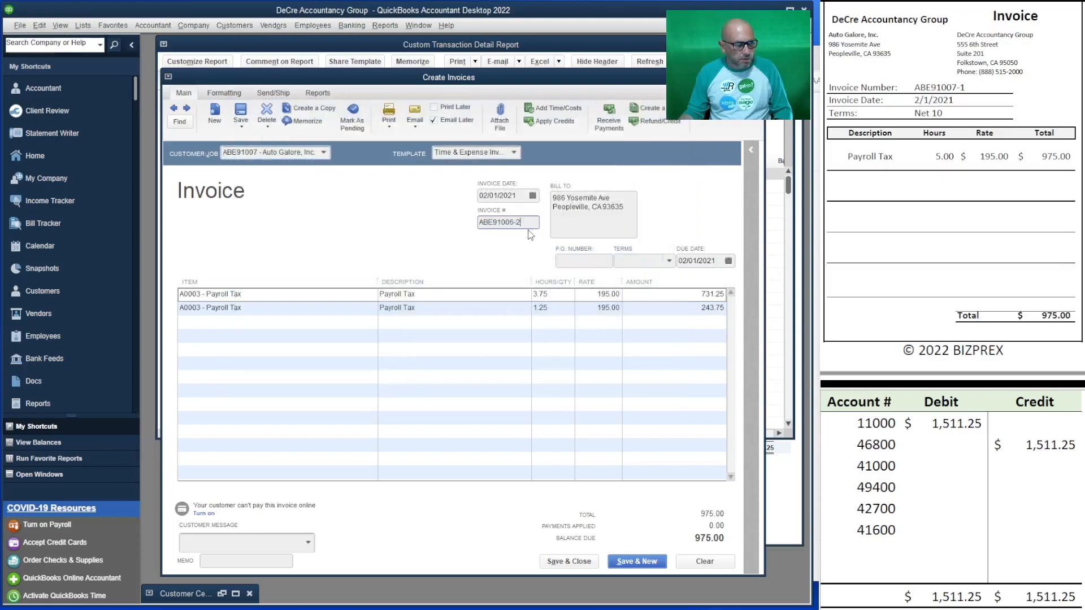
{"action": "type", "text": "7"}
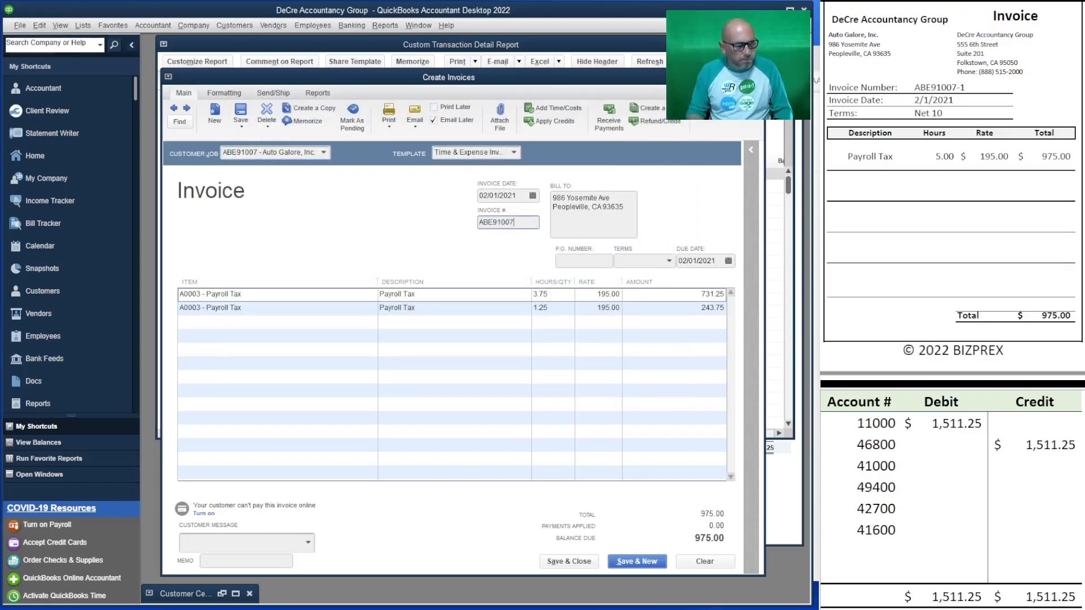
{"action": "type", "text": "-1"}
{"action": "left_click", "coordinate": [669, 261]}
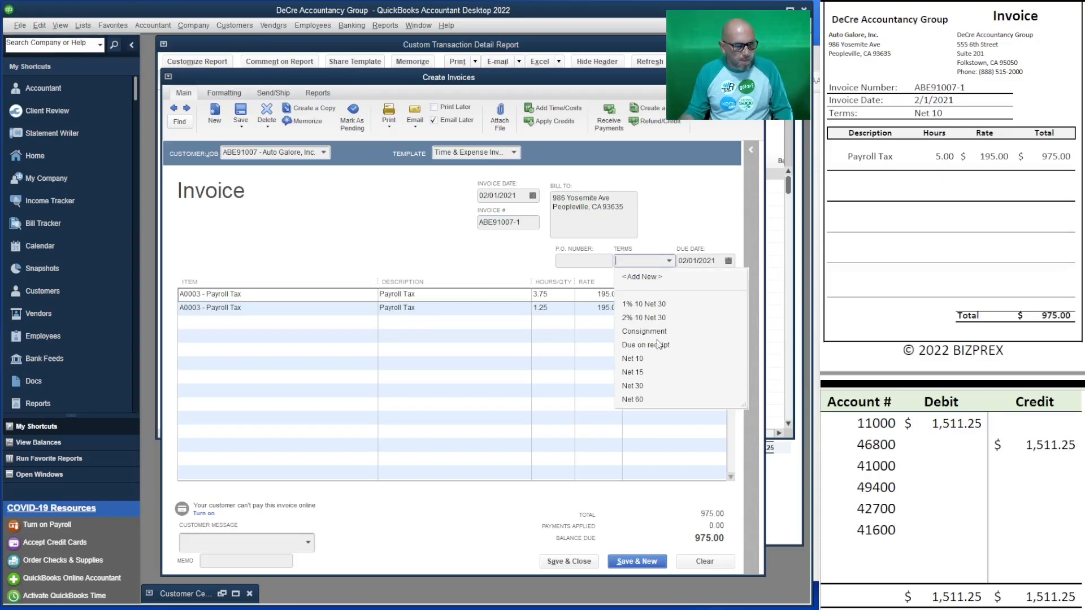
{"action": "left_click", "coordinate": [656, 361]}
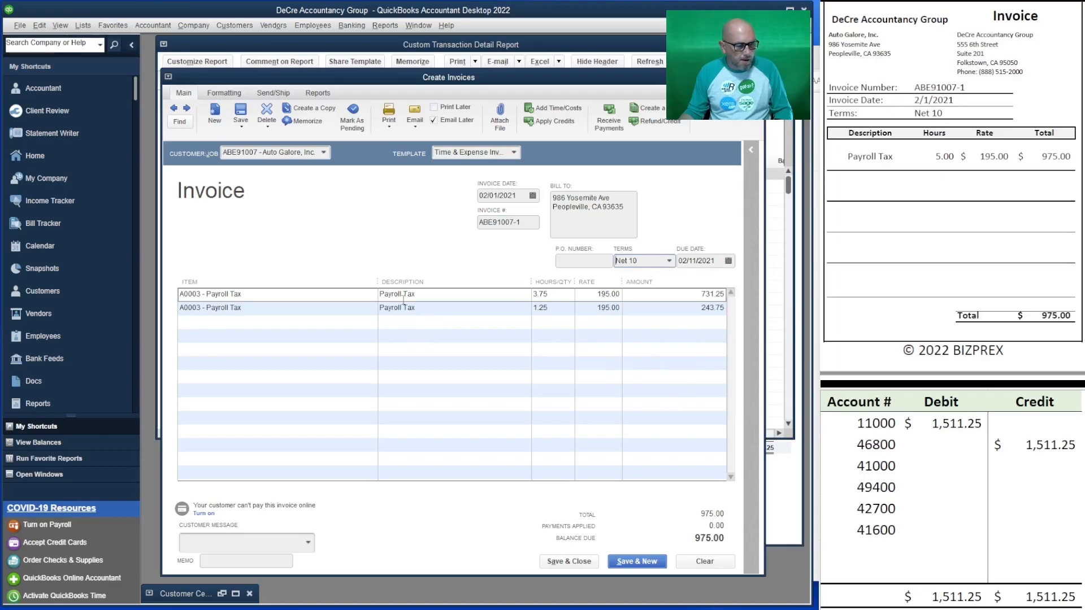
Set the worksheet's first-row debit and second-row credit to 975 each.
{"action": "left_click", "coordinate": [928, 429]}
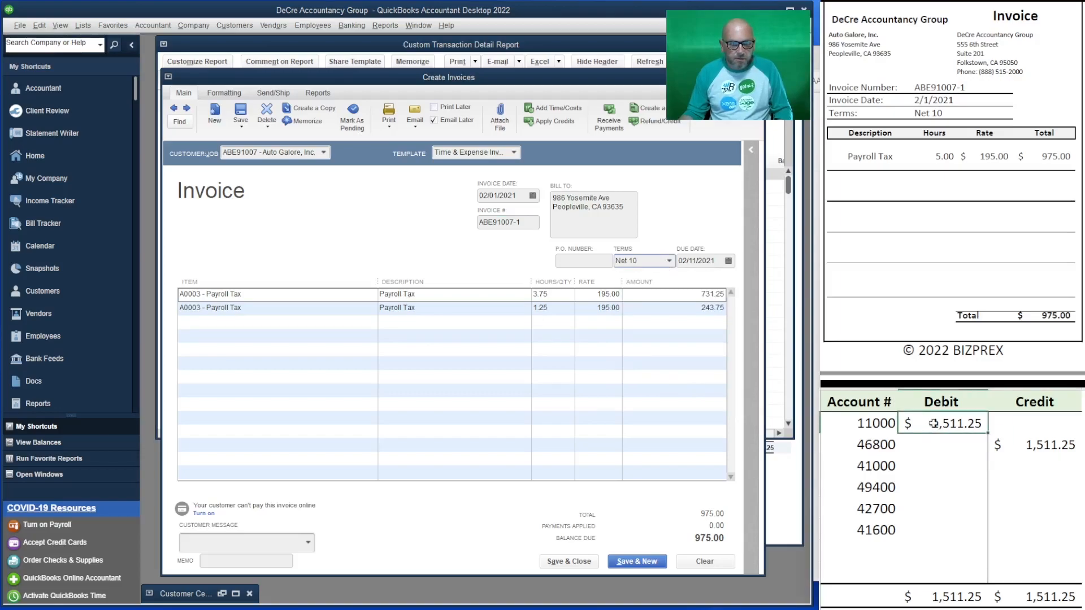
{"action": "type", "text": "975"}
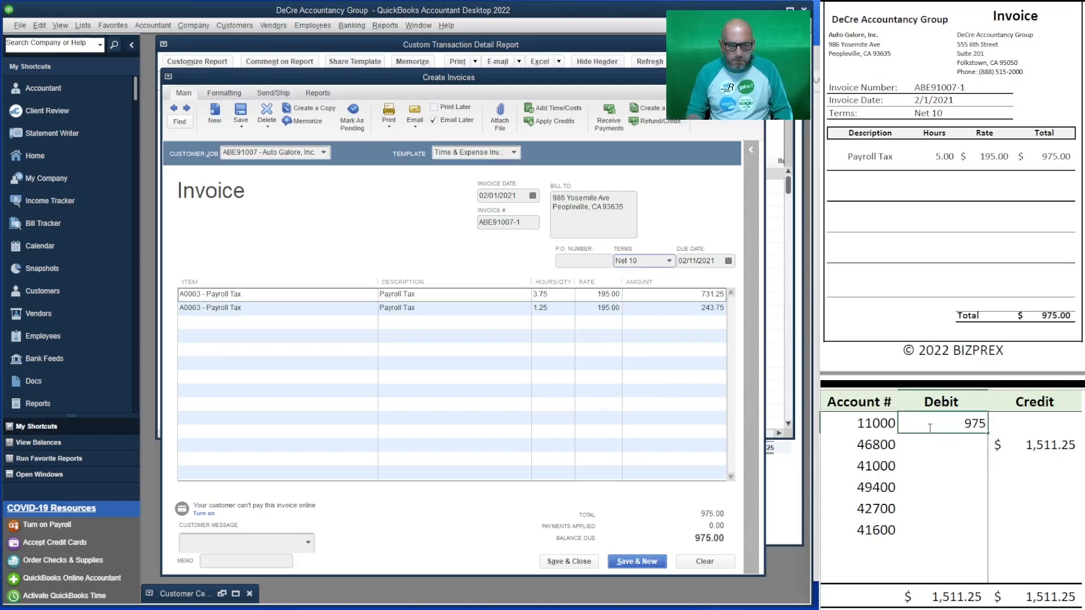
{"action": "key", "text": "Return"}
{"action": "type", "text": "975"}
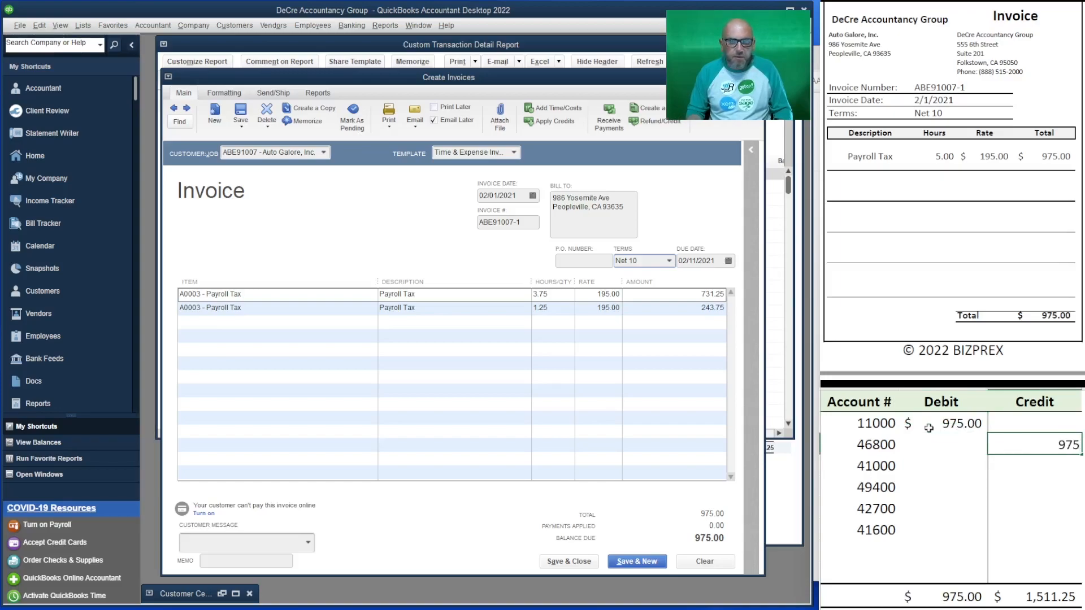
{"action": "key", "text": "Return"}
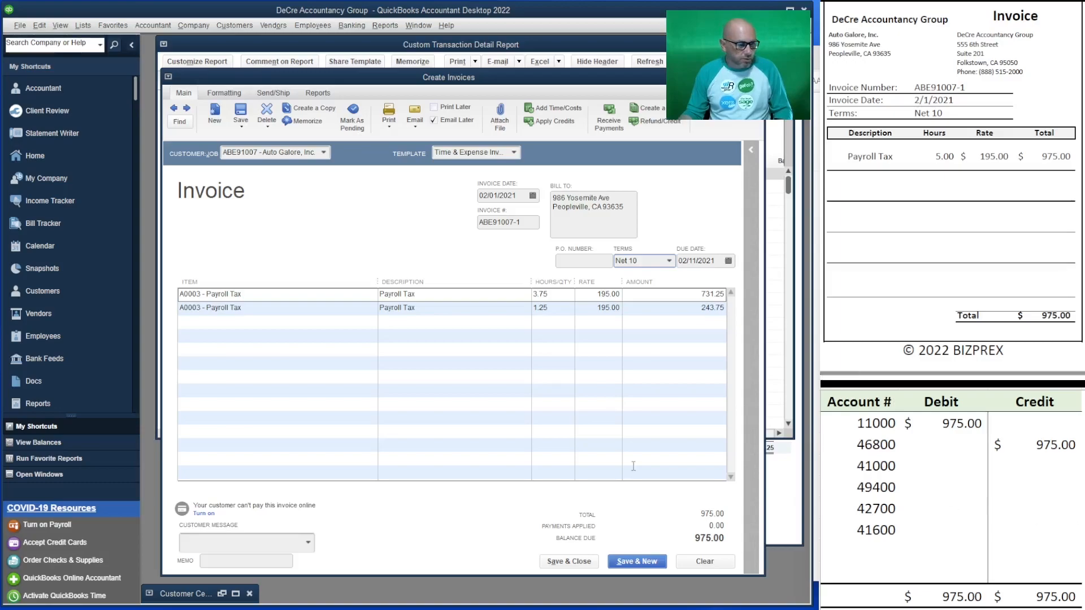
Exclude the Auto Galore, Inc. invoice from later emailing and save it with the terms made permanent for the customer.
{"action": "left_click", "coordinate": [434, 120]}
{"action": "left_click", "coordinate": [646, 566]}
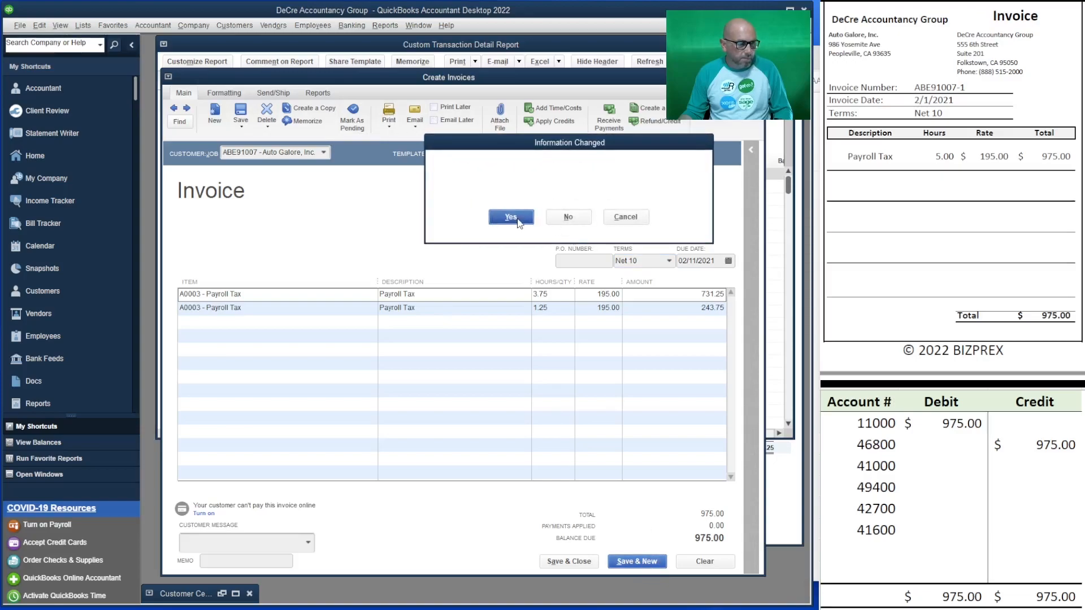
{"action": "left_click", "coordinate": [510, 217]}
Start the invoice for Drones Arial Vista, LLC from its billable payroll tax time entry and set its terms to Net 10.
{"action": "scroll", "coordinate": [941, 51], "scroll_direction": "down", "scroll_amount": 4}
{"action": "scroll", "coordinate": [938, 56], "scroll_direction": "down", "scroll_amount": 3}
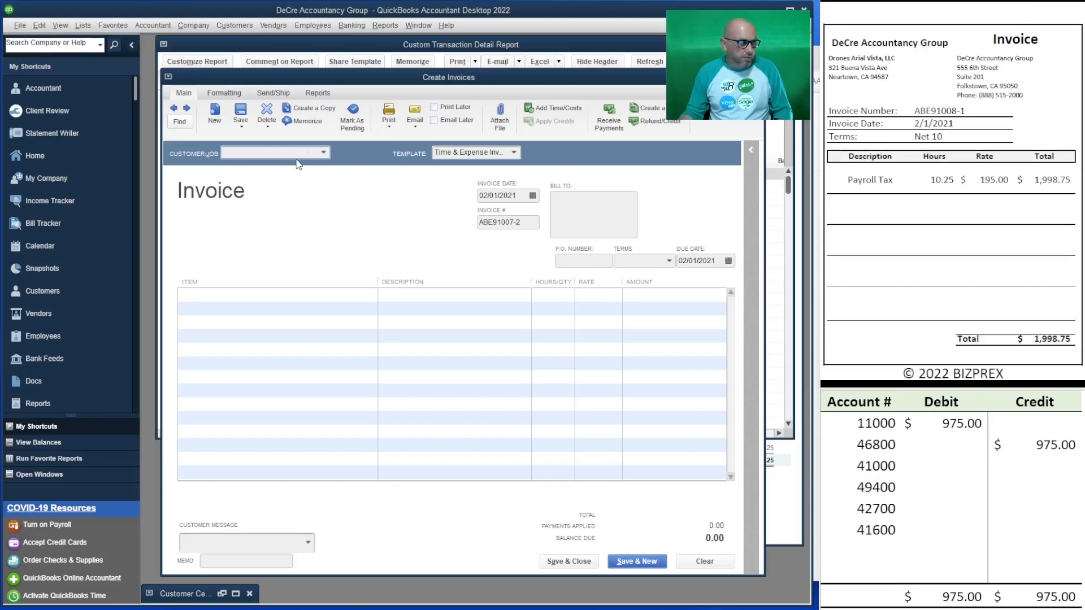
{"action": "left_click", "coordinate": [323, 153]}
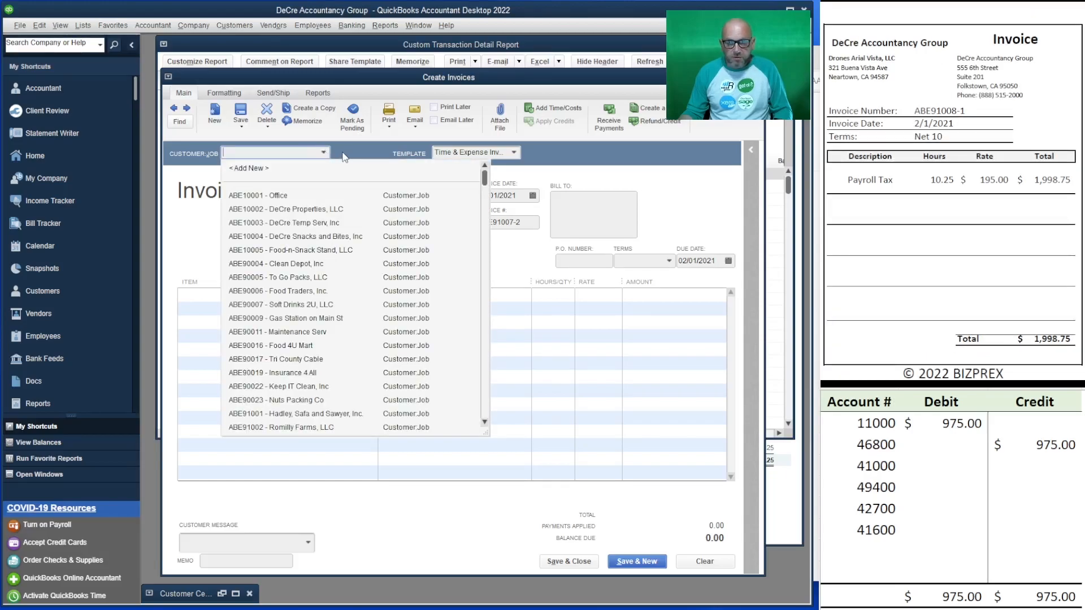
{"action": "scroll", "coordinate": [294, 339], "scroll_direction": "down", "scroll_amount": 5}
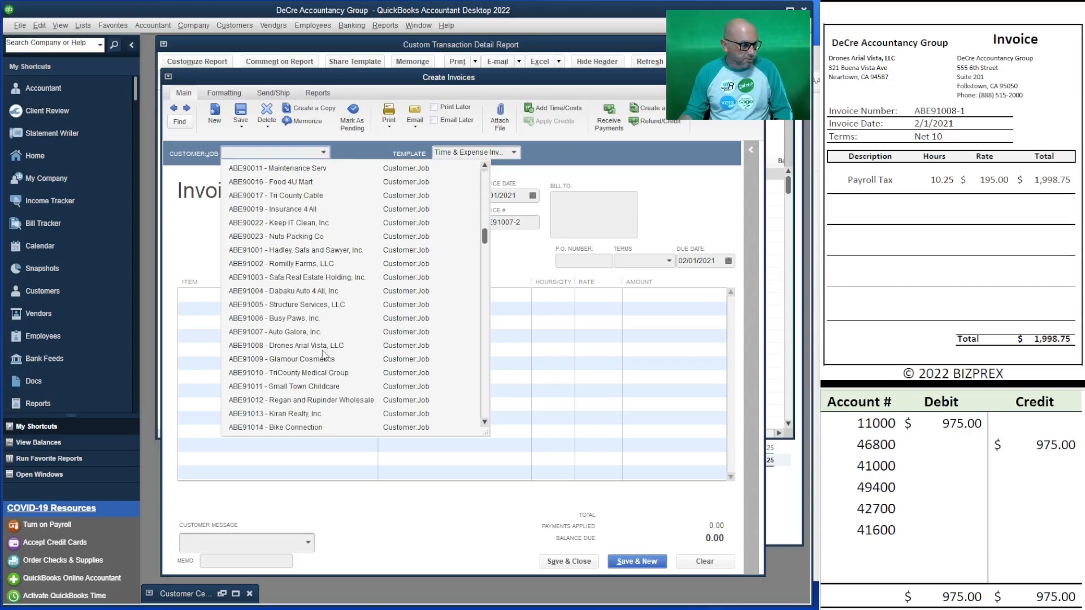
{"action": "left_click", "coordinate": [324, 345]}
{"action": "left_click", "coordinate": [243, 213]}
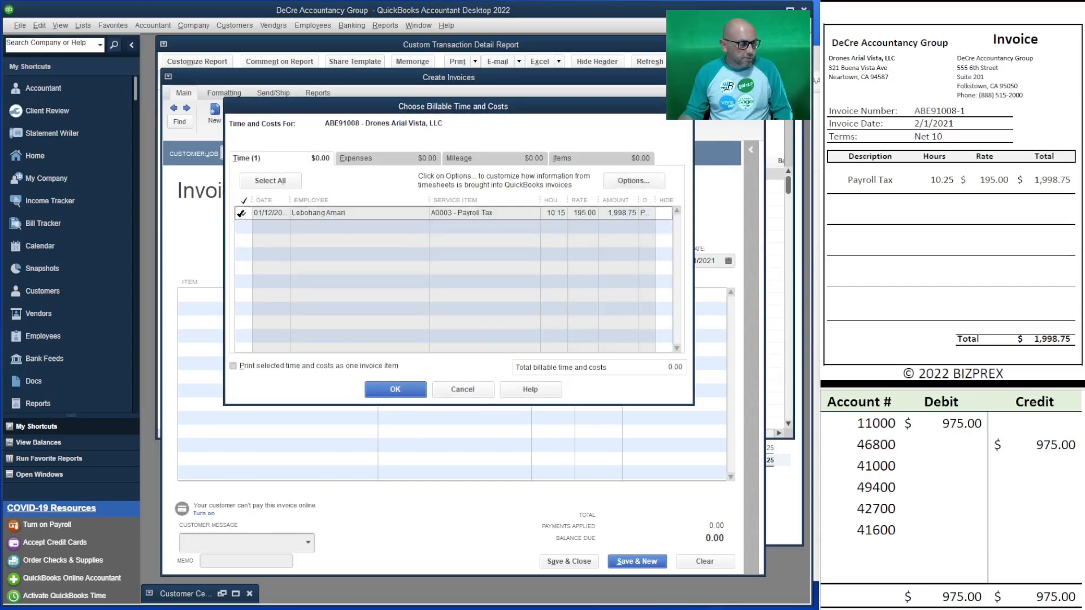
{"action": "left_click", "coordinate": [390, 385]}
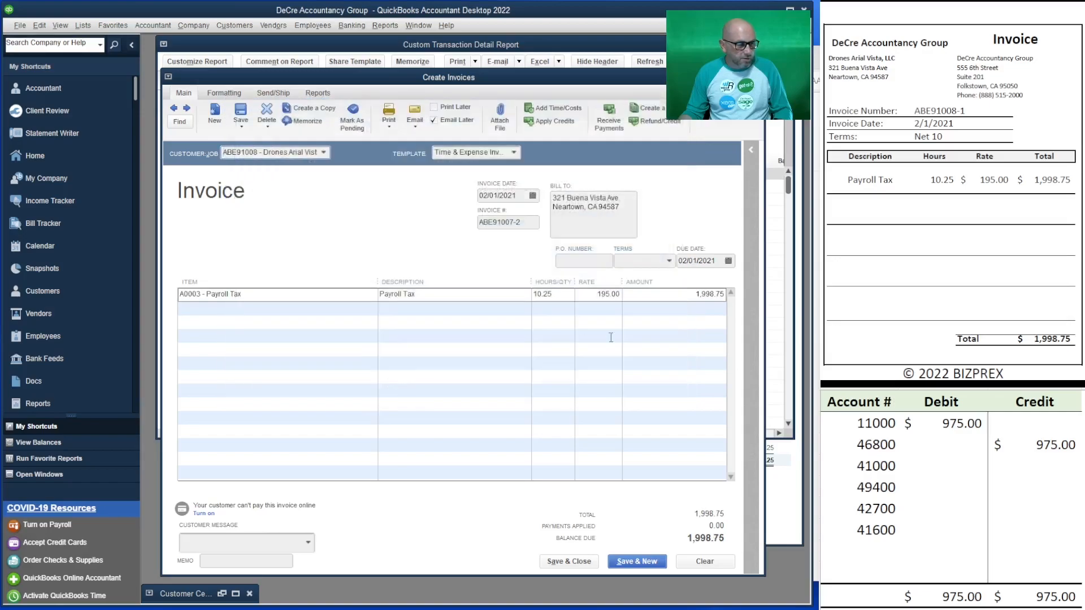
{"action": "left_click", "coordinate": [668, 261]}
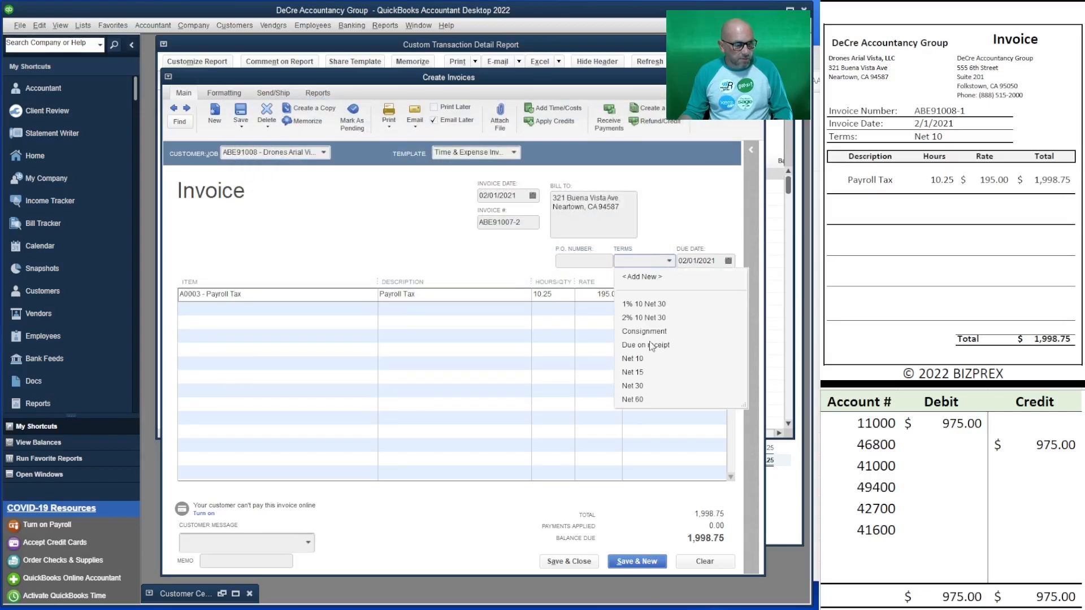
{"action": "left_click", "coordinate": [654, 362]}
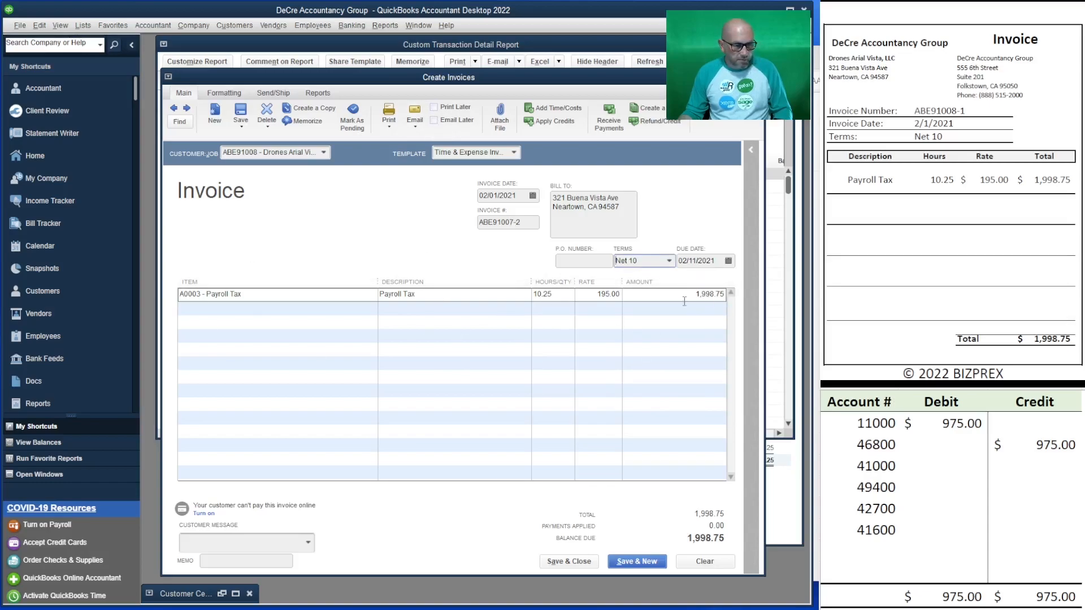
Set the worksheet's first-row debit and second-row credit to 1998.75 each.
{"action": "left_click", "coordinate": [958, 425]}
{"action": "type", "text": "1,998.75"}
{"action": "key", "text": "Return"}
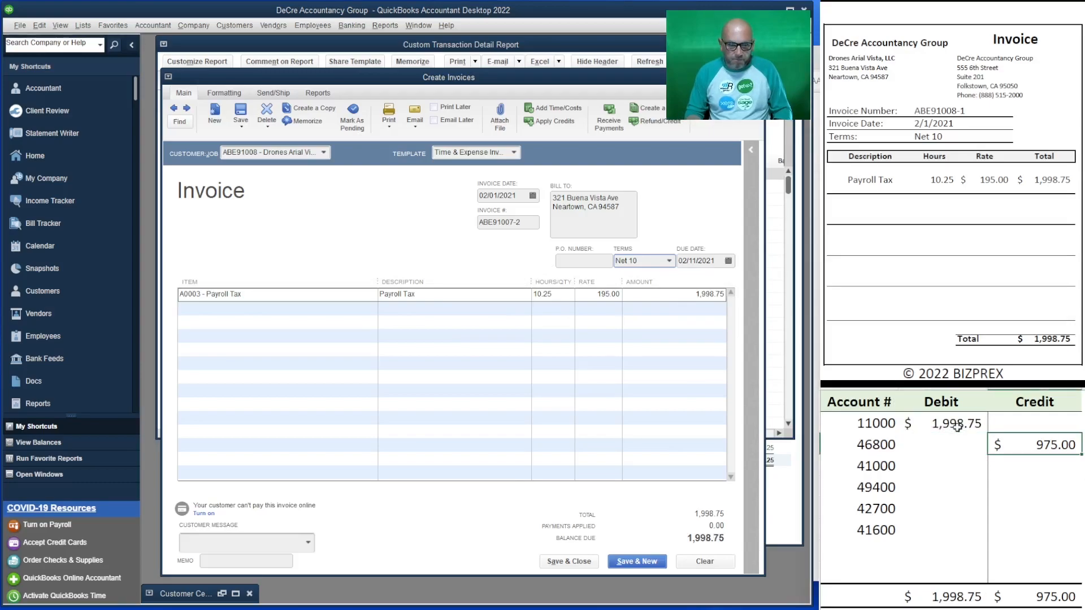
{"action": "type", "text": "1998.75"}
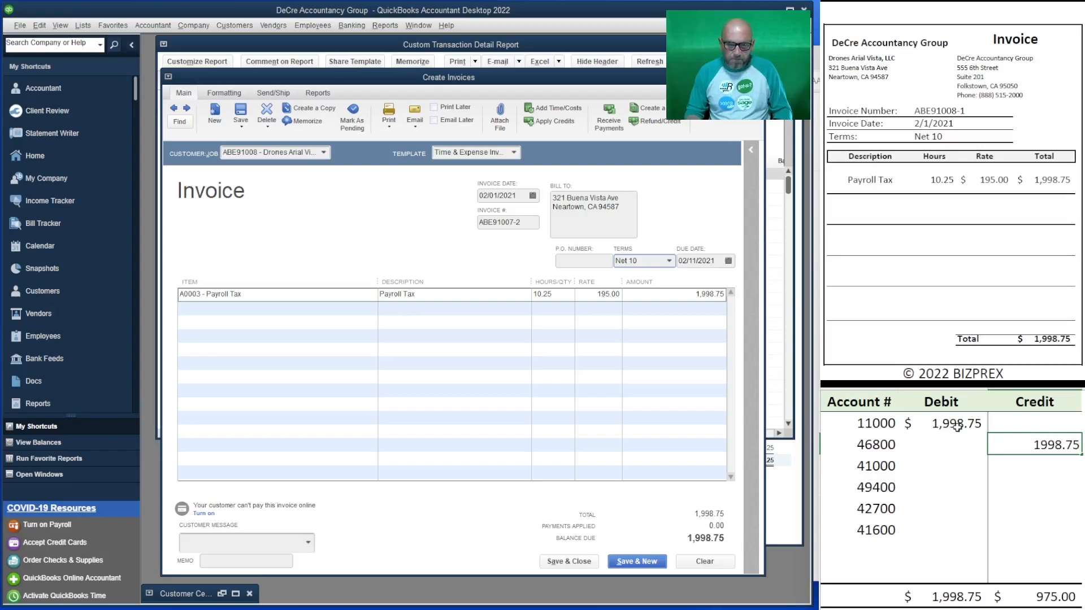
{"action": "key", "text": "Return"}
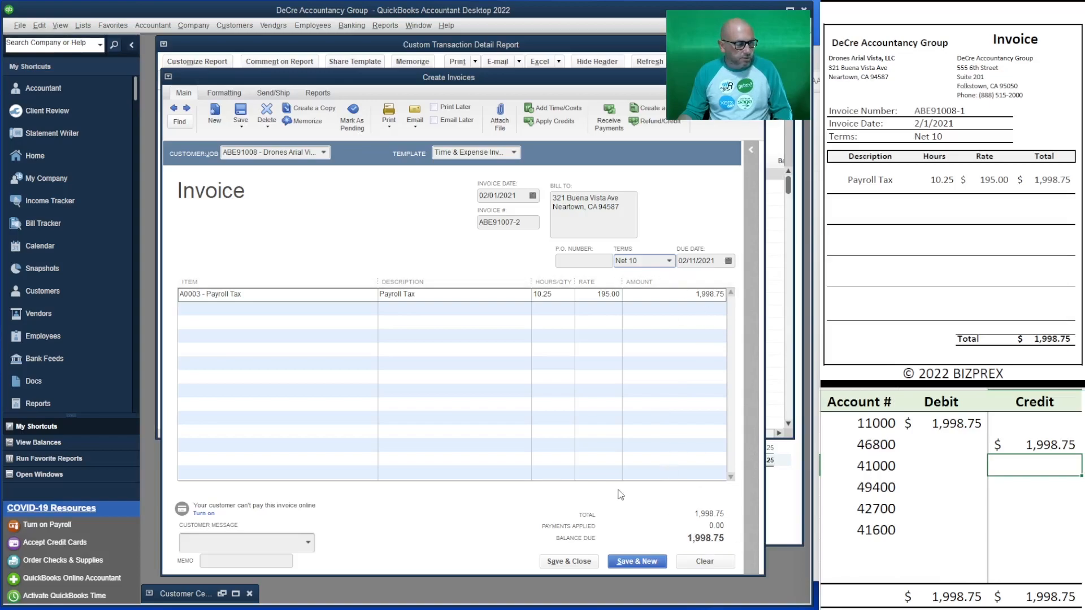
Save the Drones Arial Vista, LLC invoice with its terms made permanent and start the Glamour Cosmetics invoice from its billable payroll tax time entry.
{"action": "left_click", "coordinate": [636, 561]}
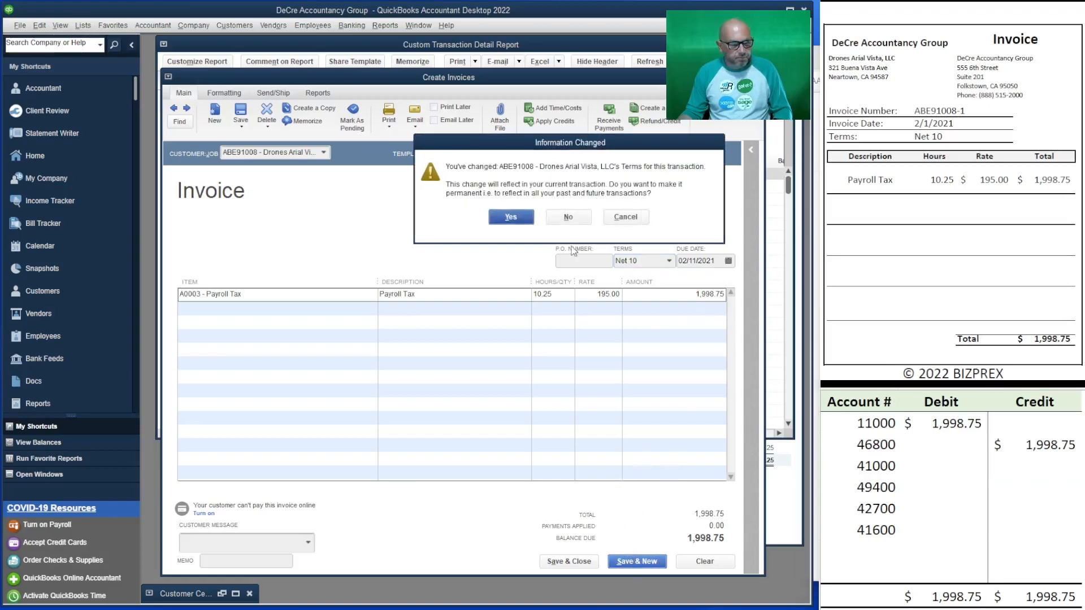
{"action": "left_click", "coordinate": [513, 217]}
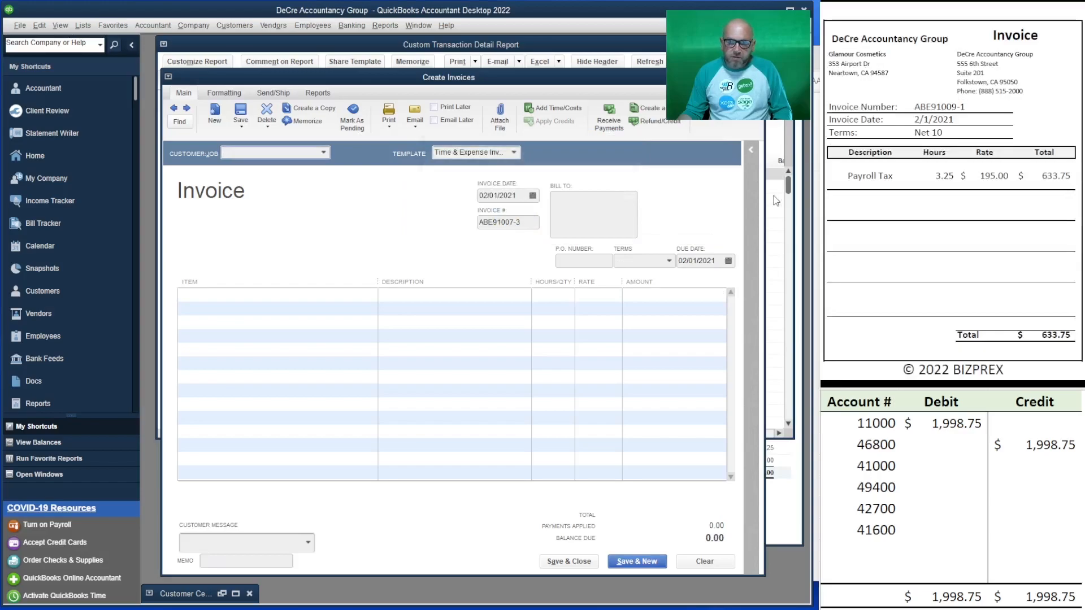
{"action": "left_click", "coordinate": [323, 152]}
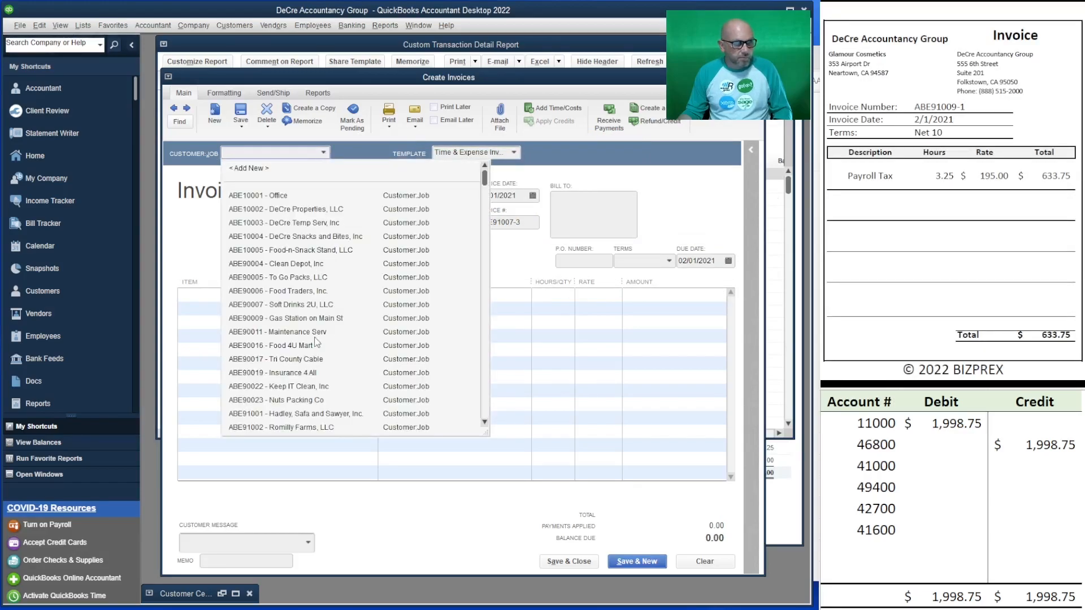
{"action": "scroll", "coordinate": [354, 354], "scroll_direction": "down", "scroll_amount": 4}
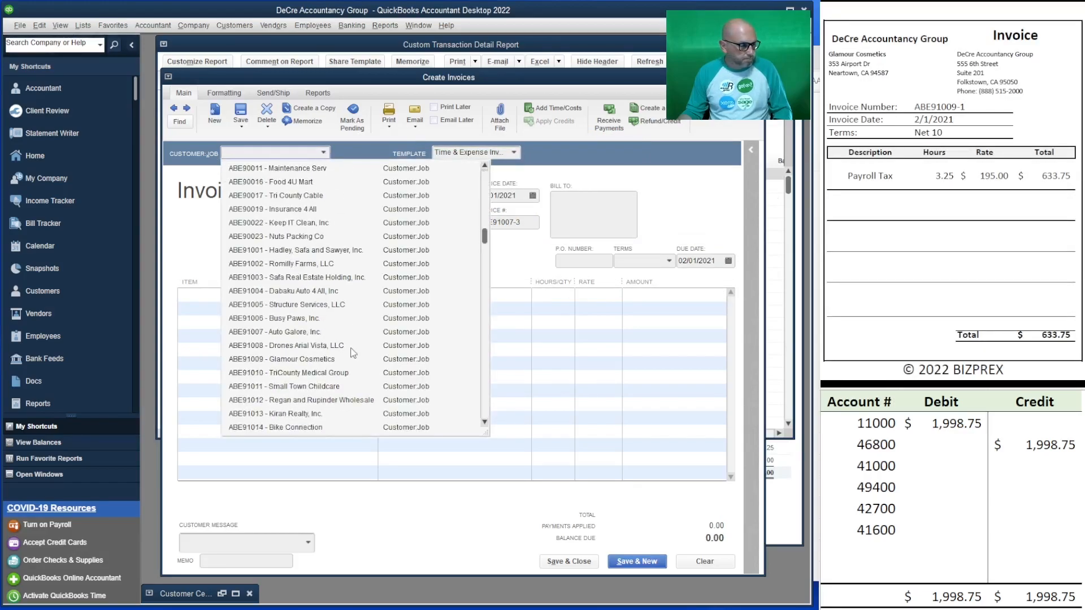
{"action": "left_click", "coordinate": [316, 359]}
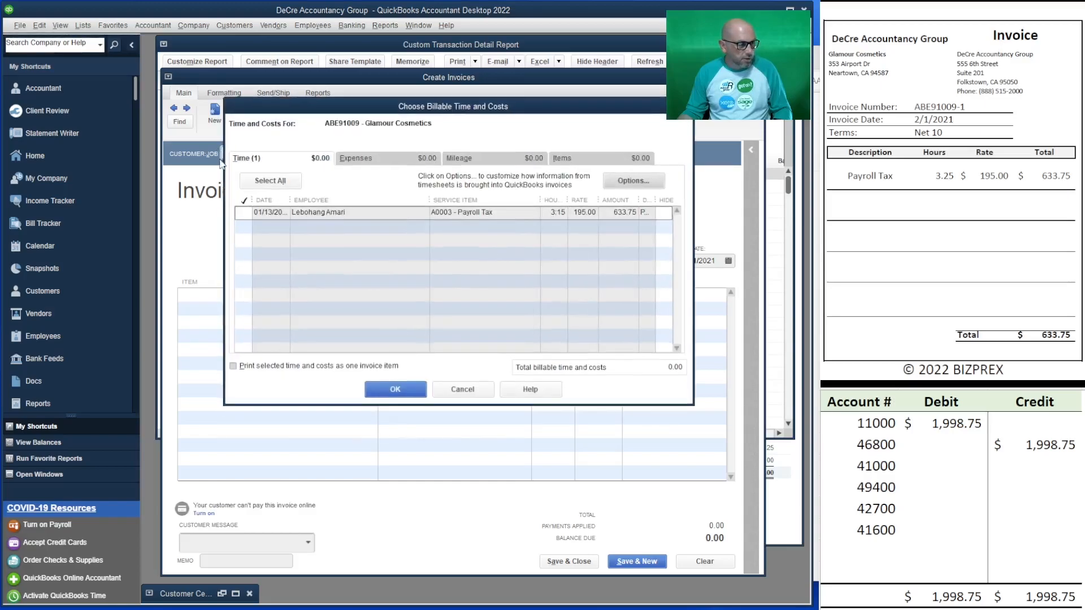
{"action": "left_click", "coordinate": [261, 181]}
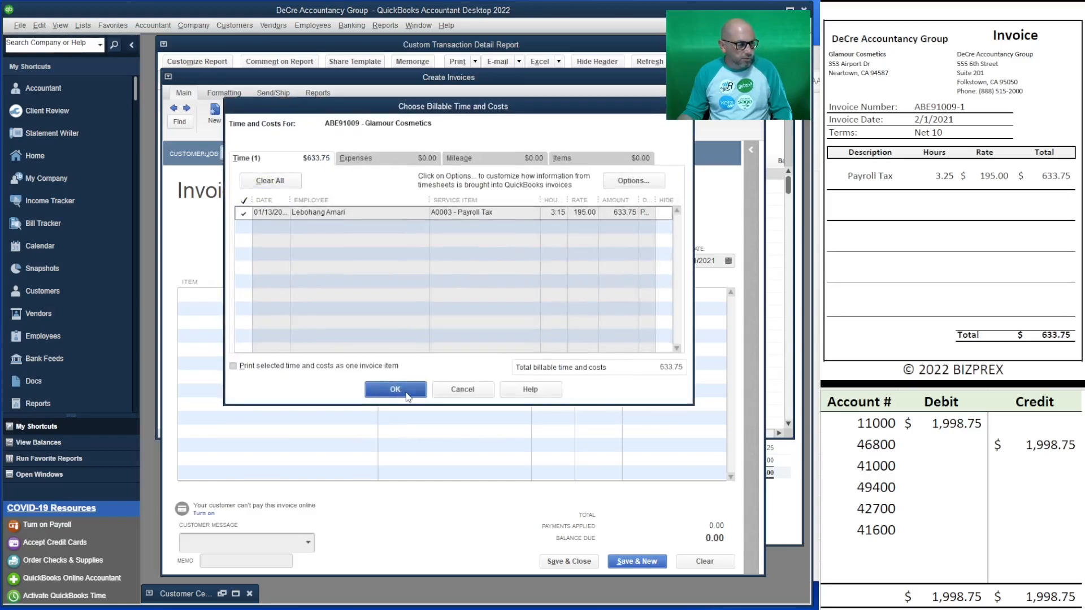
{"action": "left_click", "coordinate": [406, 392]}
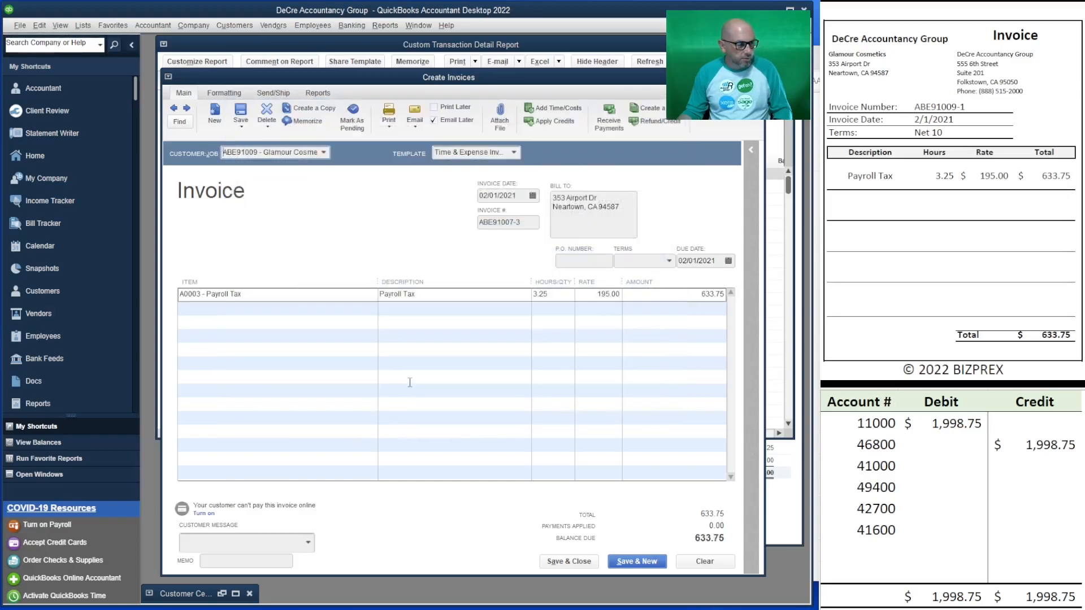
Enter the source document's invoice number on the Glamour Cosmetics invoice and set its terms to Net 10.
{"action": "left_click", "coordinate": [525, 223]}
{"action": "key", "text": "BackSpace"}
{"action": "key", "text": "BackSpace"}
{"action": "key", "text": "BackSpace"}
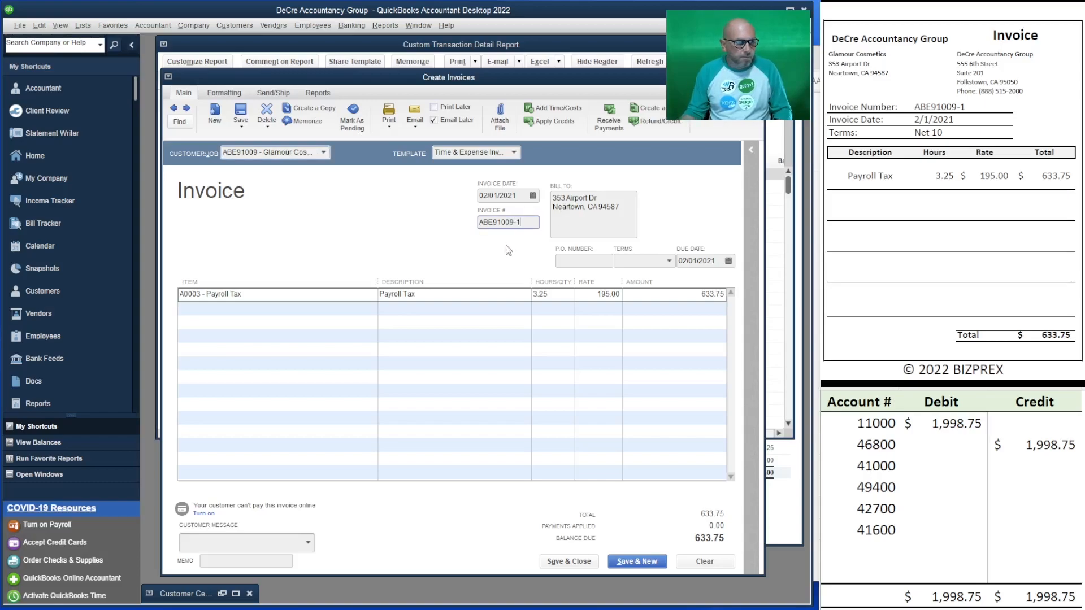
{"action": "left_click", "coordinate": [668, 261]}
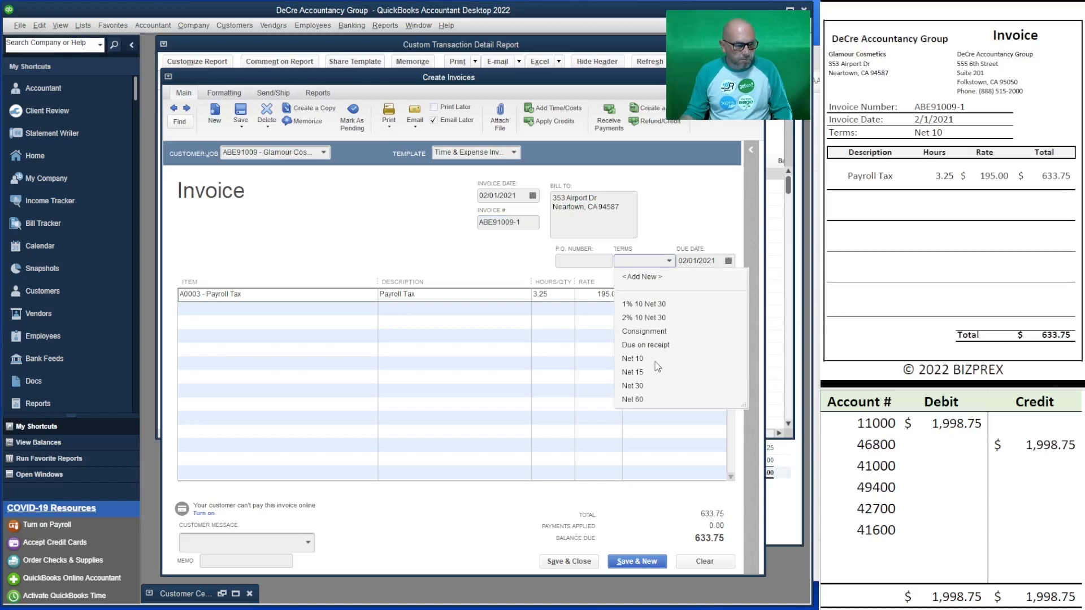
{"action": "left_click", "coordinate": [652, 359]}
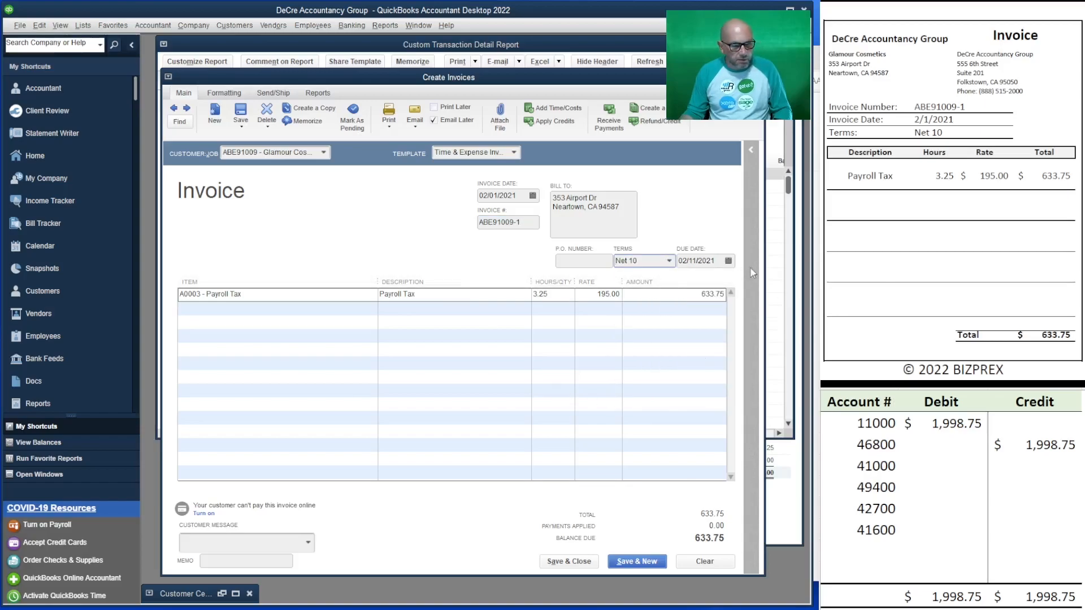
Set the worksheet's first-row debit and second-row credit to 633.75 each.
{"action": "left_click", "coordinate": [964, 424]}
{"action": "type", "text": "633.75"}
{"action": "key", "text": "Return"}
{"action": "key", "text": "Right"}
{"action": "type", "text": "633.75"}
{"action": "key", "text": "Return"}
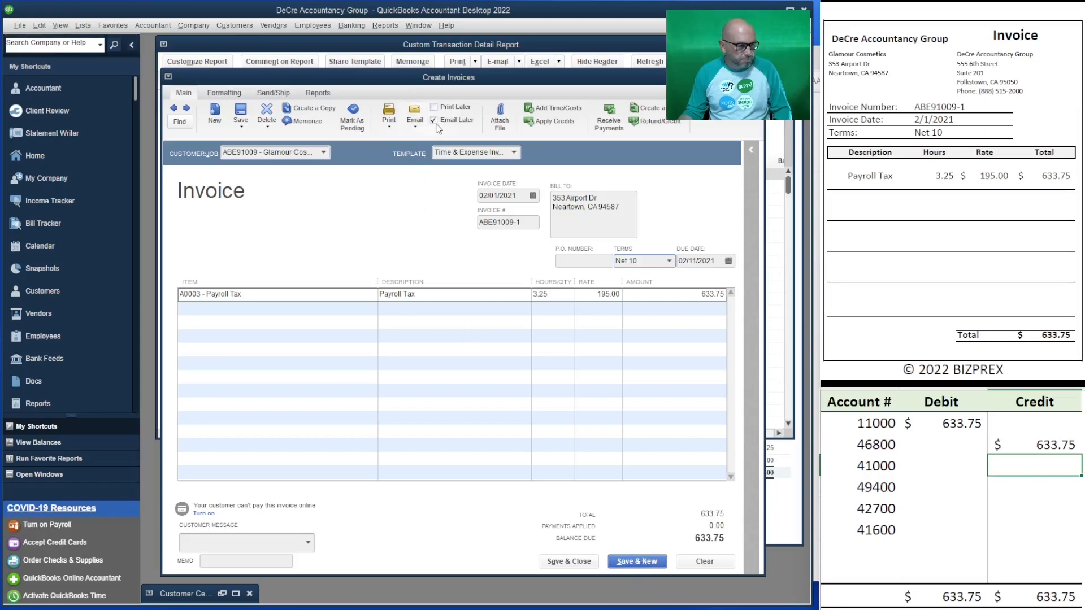
Save the Glamour Cosmetics invoice with its terms made permanent and start the TriCounty Medical Group invoice from its billable payroll tax time entry.
{"action": "left_click", "coordinate": [637, 561]}
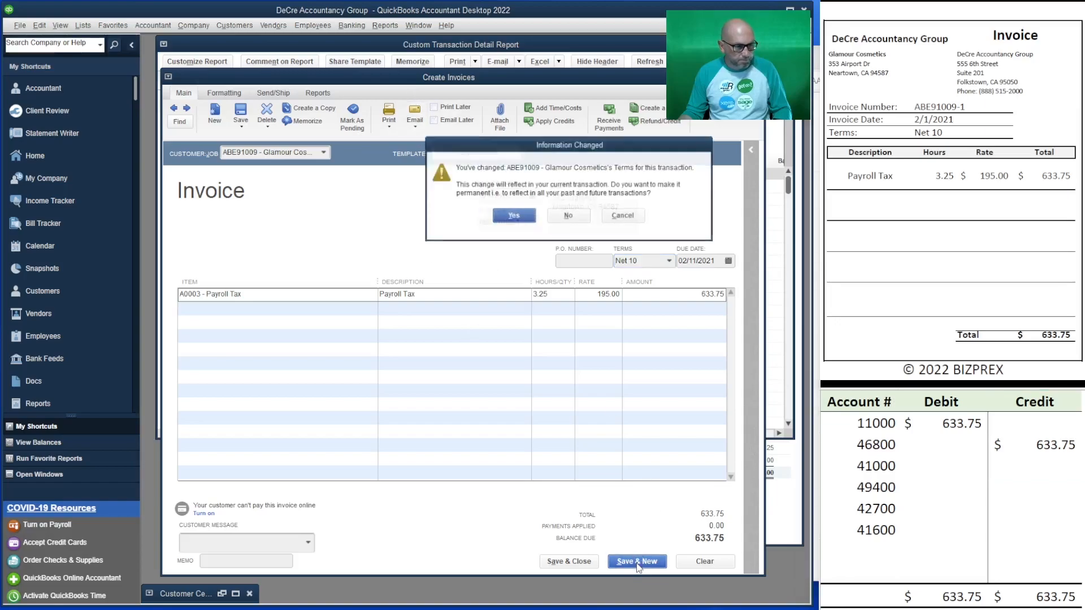
{"action": "left_click", "coordinate": [504, 211]}
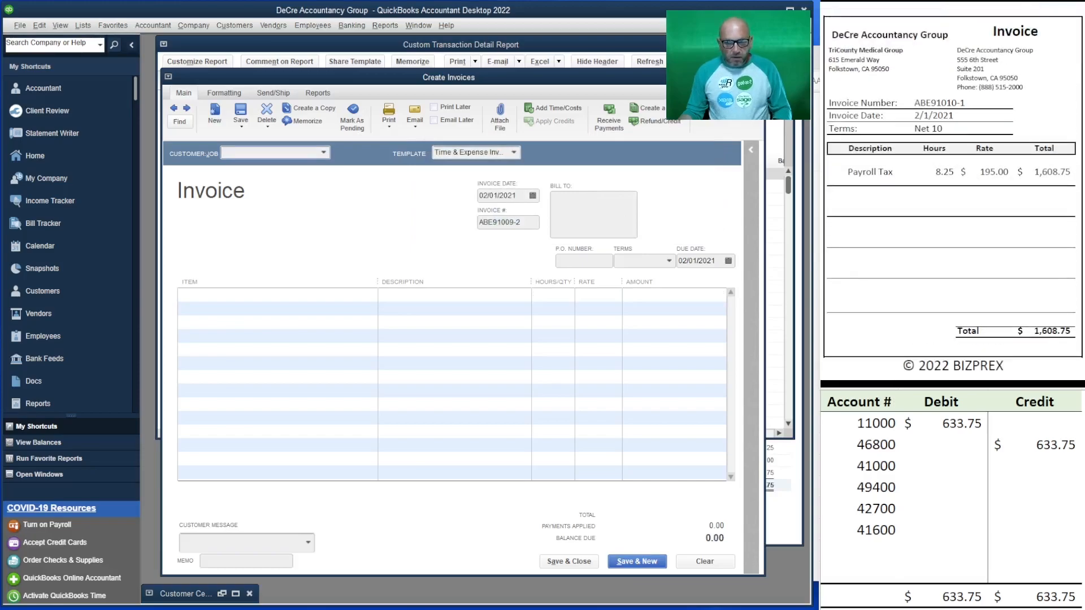
{"action": "left_click", "coordinate": [324, 153]}
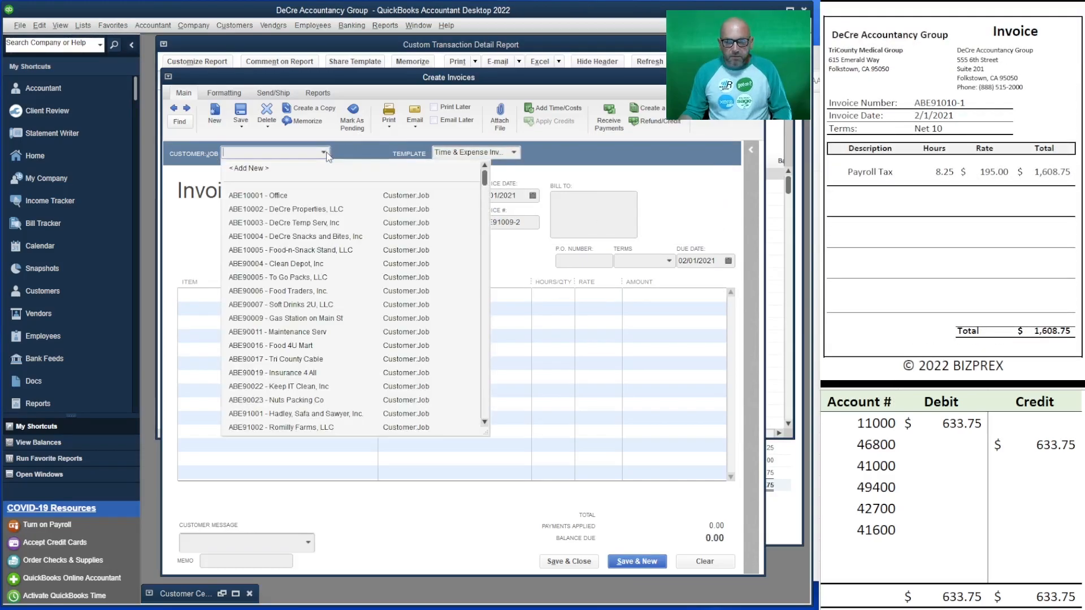
{"action": "scroll", "coordinate": [330, 274], "scroll_direction": "down", "scroll_amount": 3}
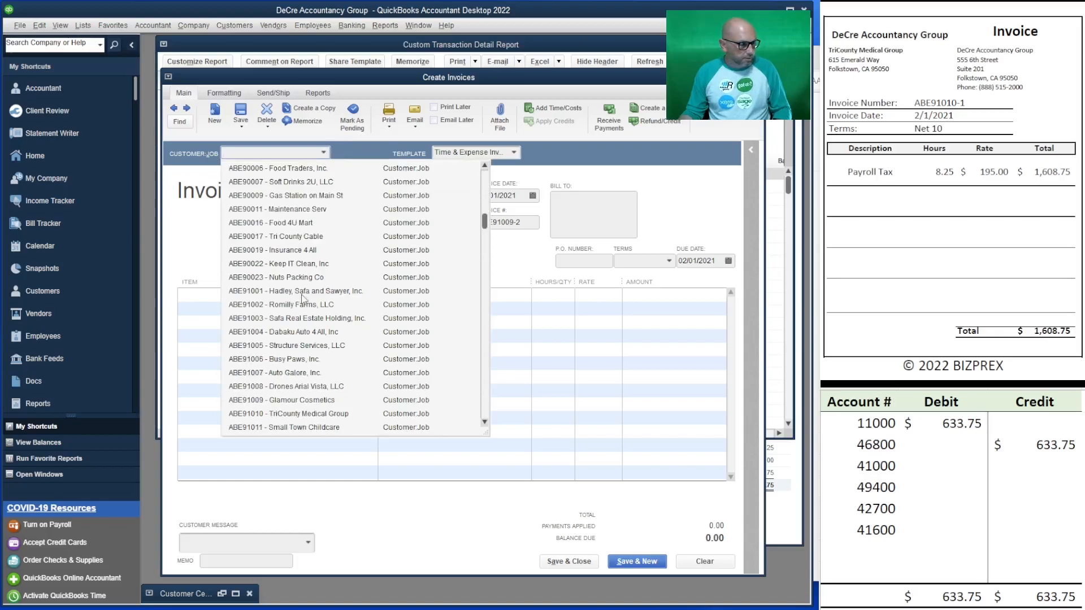
{"action": "left_click", "coordinate": [345, 415]}
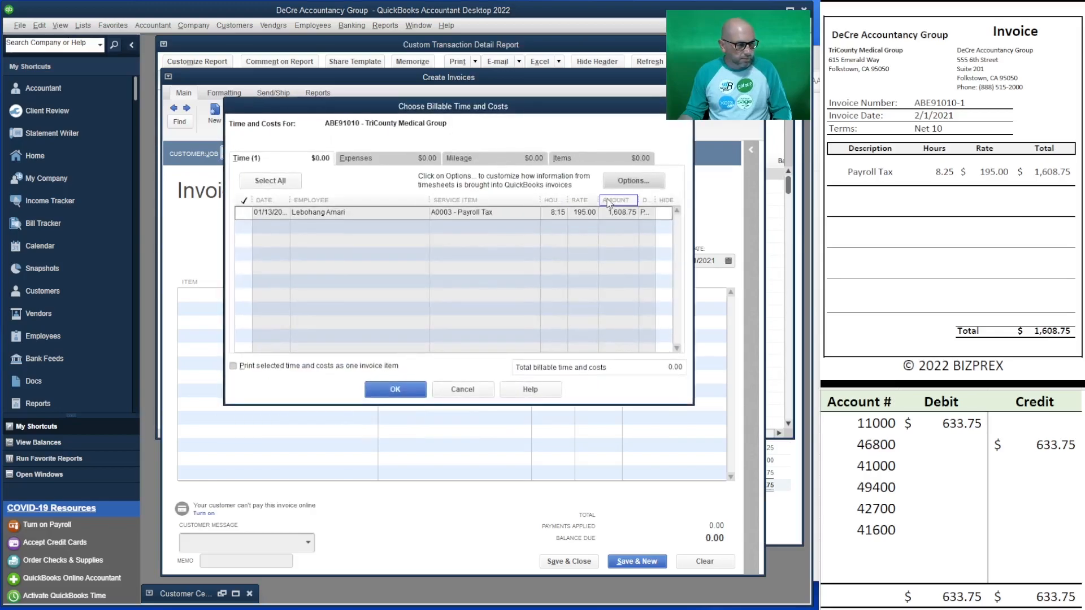
{"action": "left_click", "coordinate": [258, 182]}
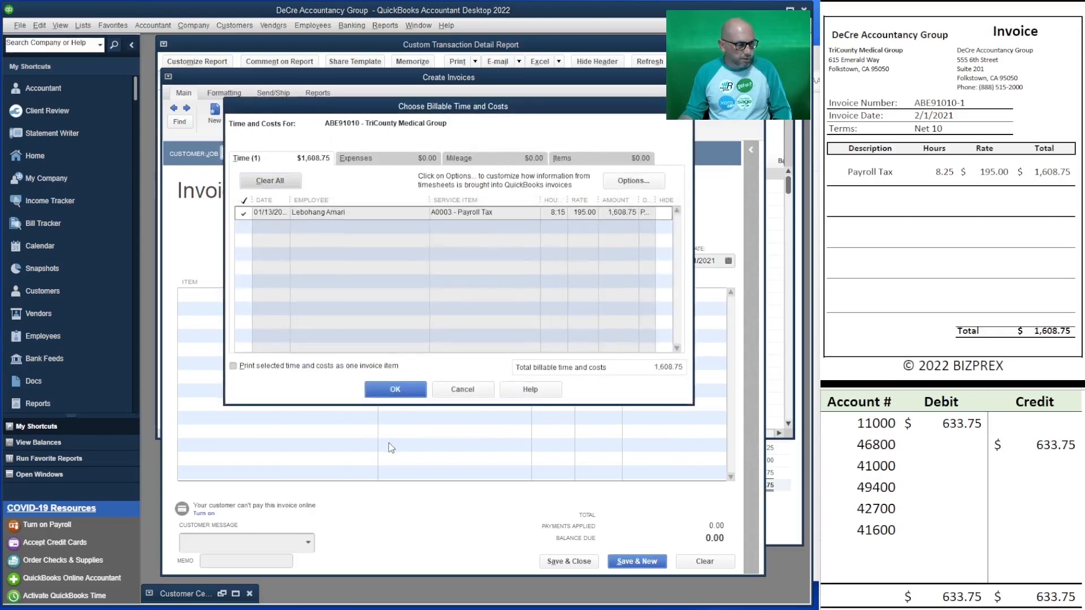
{"action": "left_click", "coordinate": [398, 390]}
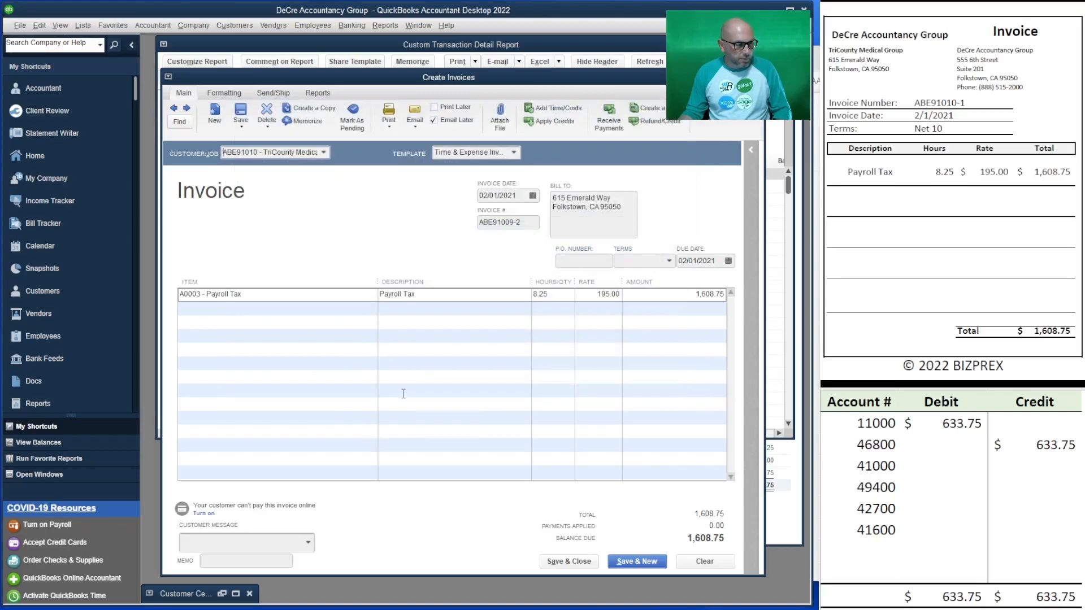
Change the TriCounty Medical Group invoice's number to match the source document.
{"action": "left_click", "coordinate": [508, 222]}
{"action": "key", "text": "Delete"}
{"action": "key", "text": "Delete"}
{"action": "key", "text": "Delete"}
{"action": "key", "text": "Delete"}
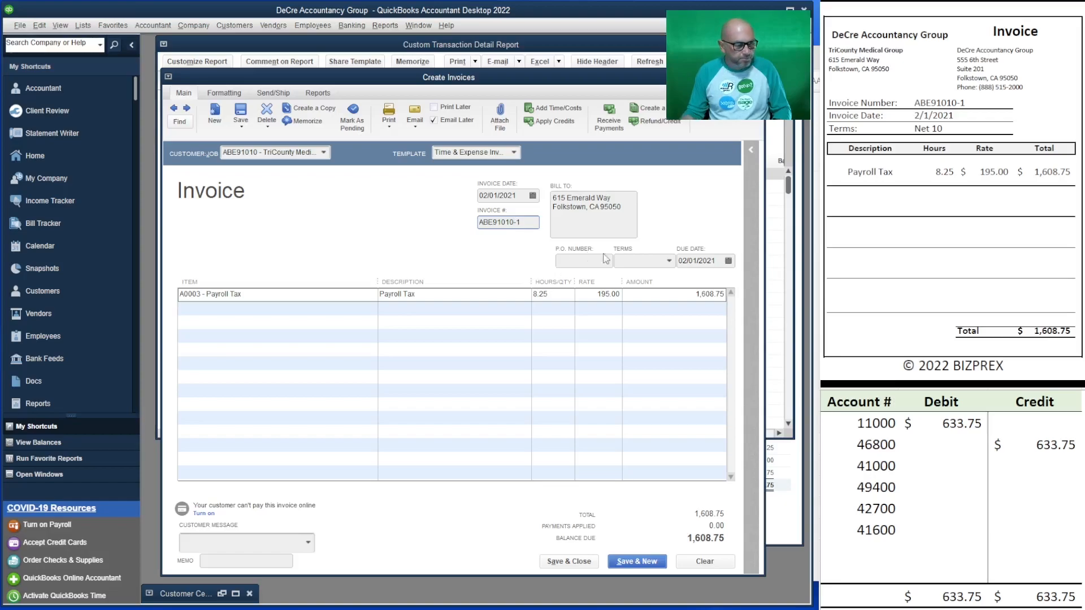
Set the TriCounty Medical Group invoice's terms to Net 10 and exclude it from later emailing.
{"action": "left_click", "coordinate": [669, 261]}
{"action": "left_click", "coordinate": [658, 362]}
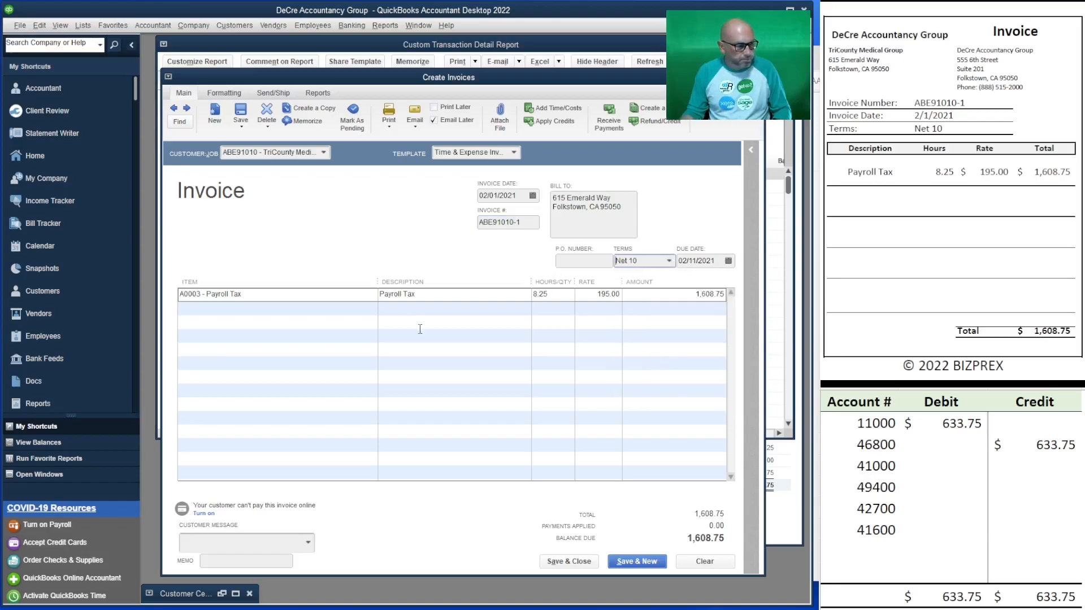
{"action": "left_click", "coordinate": [434, 120]}
Set the worksheet's first-row debit and second-row credit to 1608.75 each.
{"action": "left_click", "coordinate": [960, 424]}
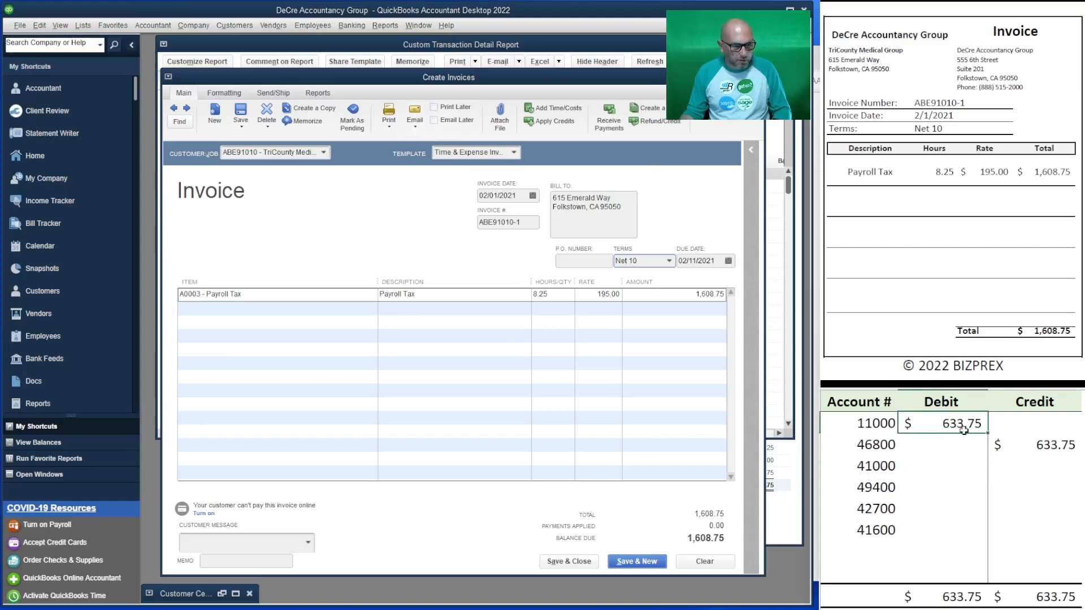
{"action": "type", "text": "1,608.75"}
{"action": "key", "text": "Return"}
{"action": "type", "text": "1,60"}
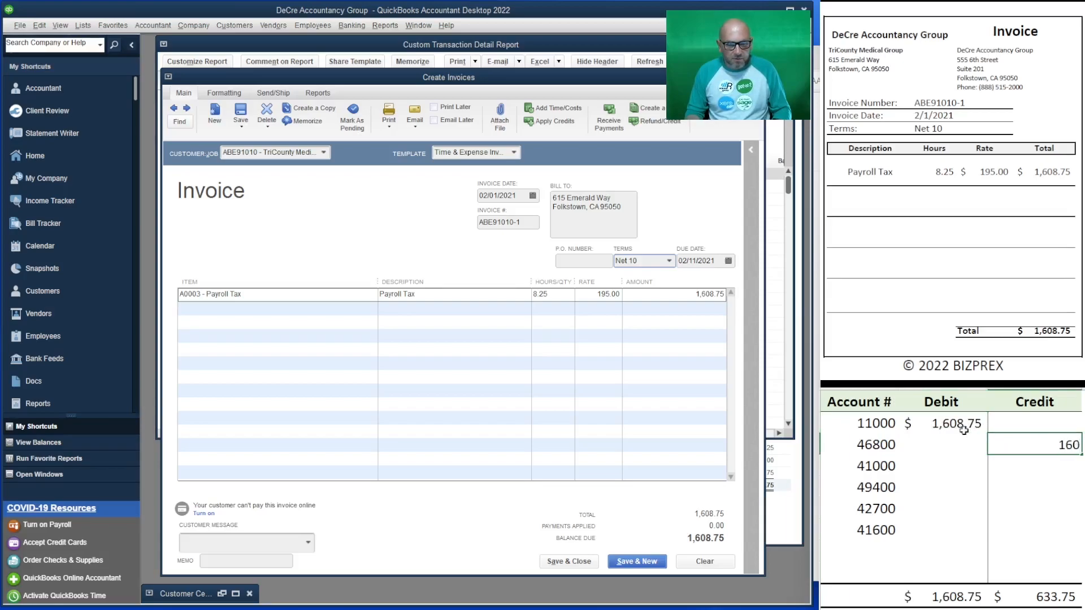
{"action": "type", "text": "8.75"}
{"action": "key", "text": "Return"}
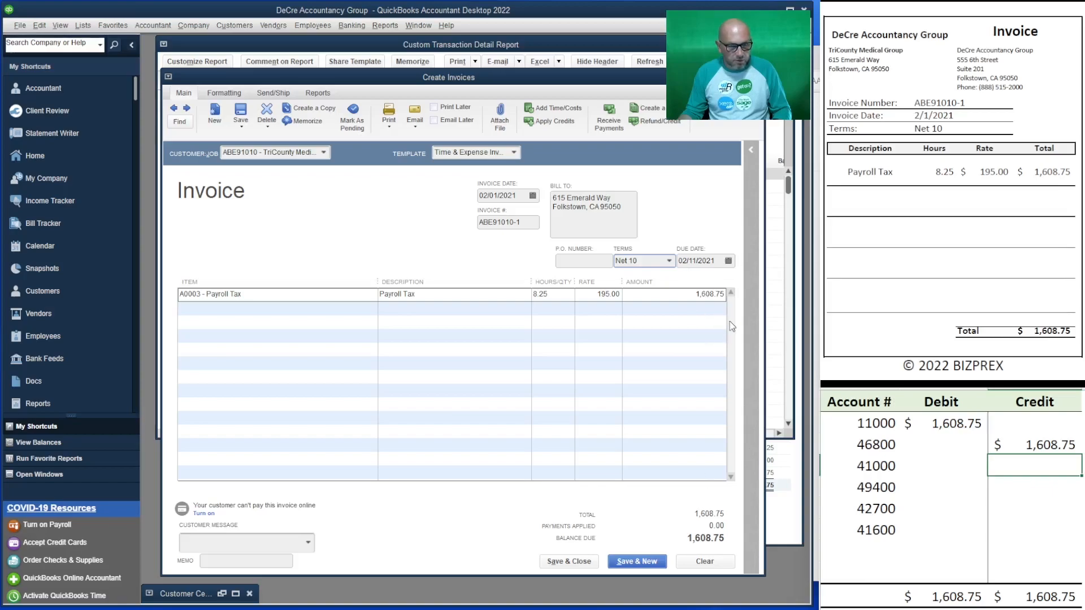
Save the TriCounty Medical Group invoice with the terms made permanent for the customer.
{"action": "left_click", "coordinate": [637, 566]}
{"action": "left_click", "coordinate": [514, 220]}
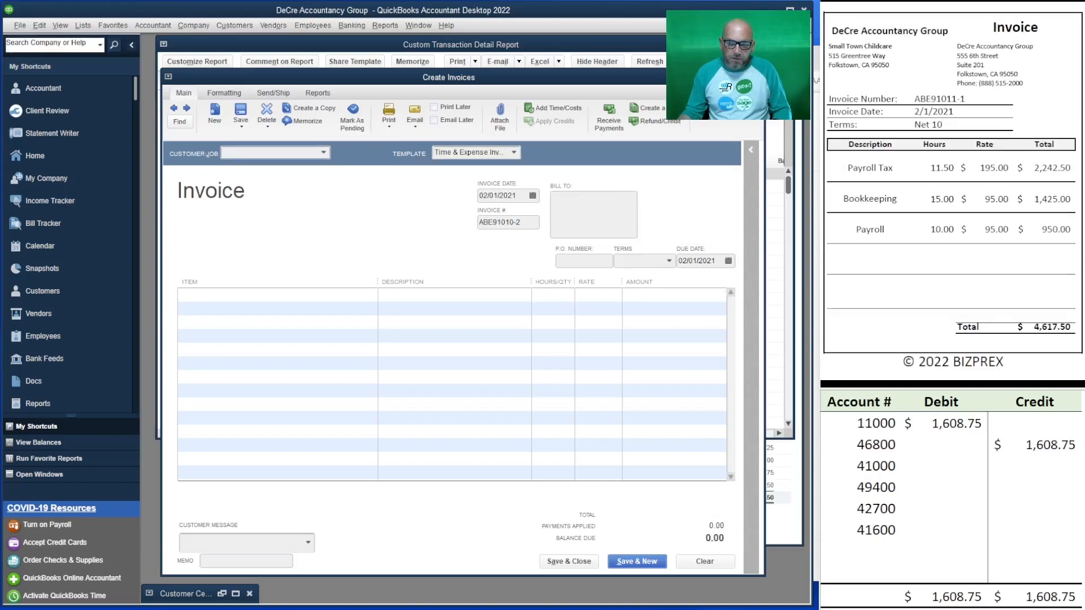
Replace the worksheet amounts with an x for the first-row debit and for the credits in the five account rows below.
{"action": "left_click", "coordinate": [959, 426]}
{"action": "type", "text": "x"}
{"action": "key", "text": "Return"}
{"action": "type", "text": "x x x x x"}
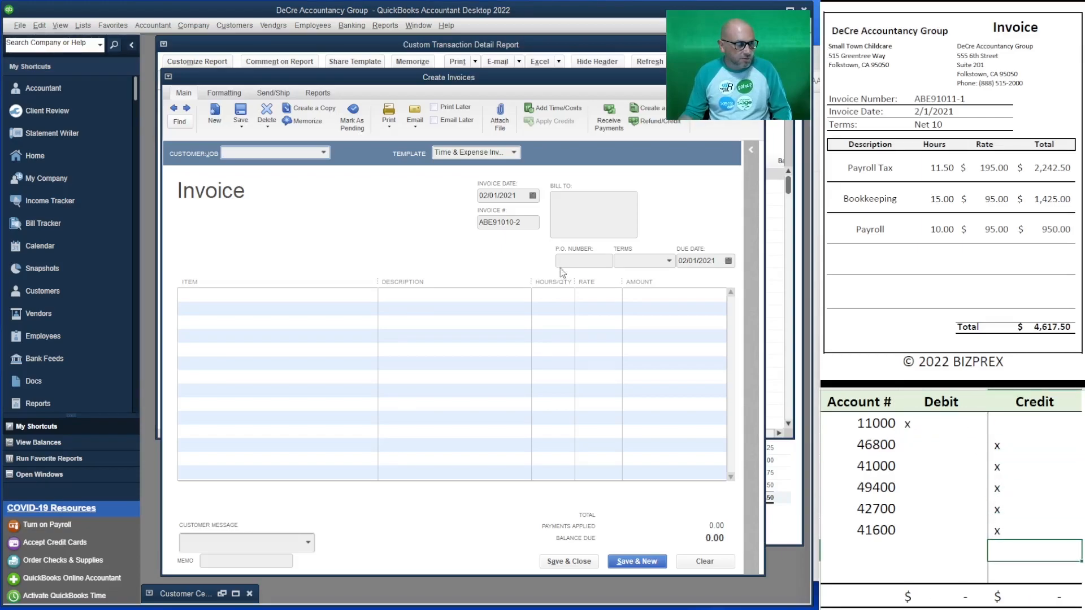
Start the invoice for Small Town Childcare from all of its billable time entries.
{"action": "left_click", "coordinate": [323, 154]}
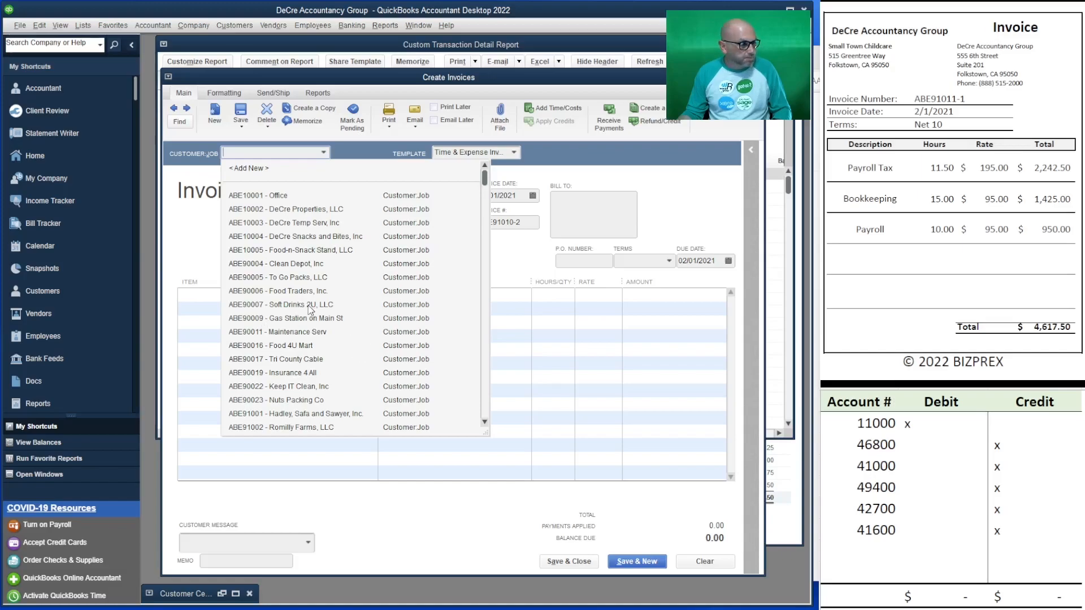
{"action": "scroll", "coordinate": [311, 313], "scroll_direction": "down", "scroll_amount": 3}
{"action": "left_click", "coordinate": [294, 428]}
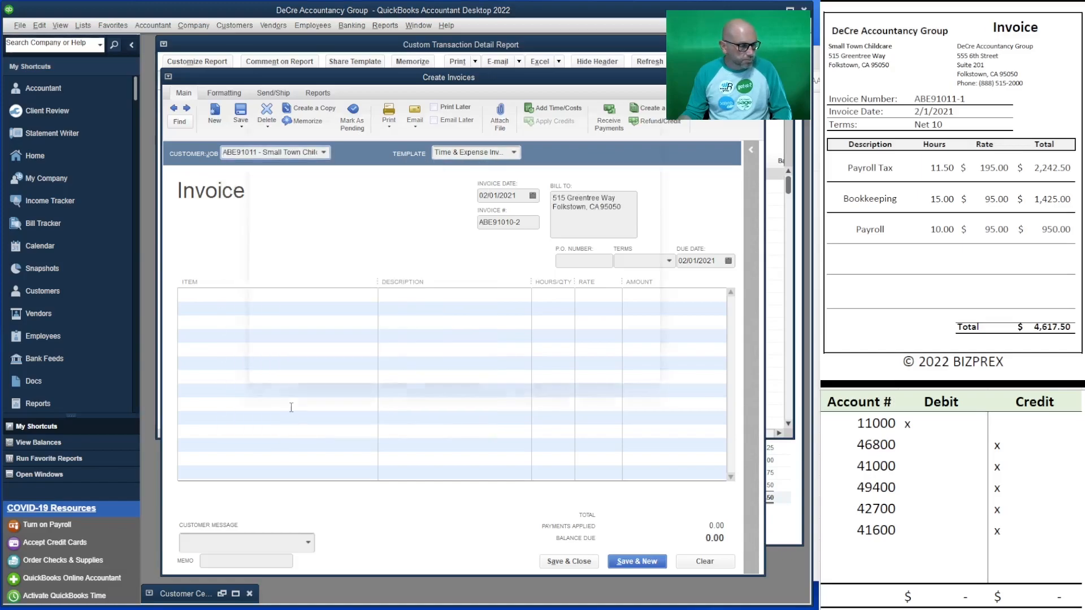
{"action": "left_click", "coordinate": [270, 180]}
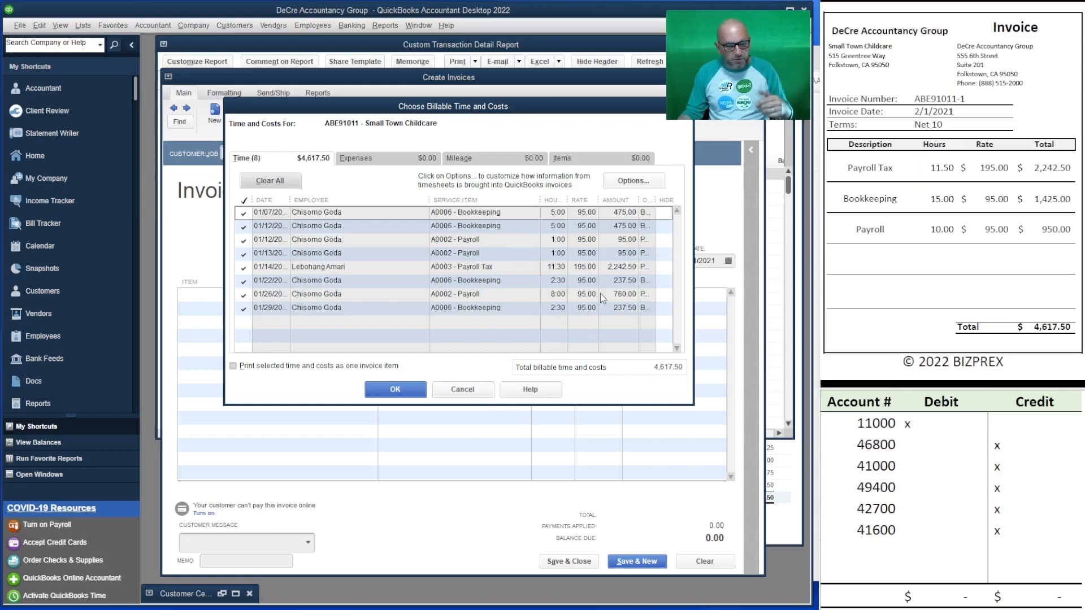
{"action": "left_click", "coordinate": [398, 391]}
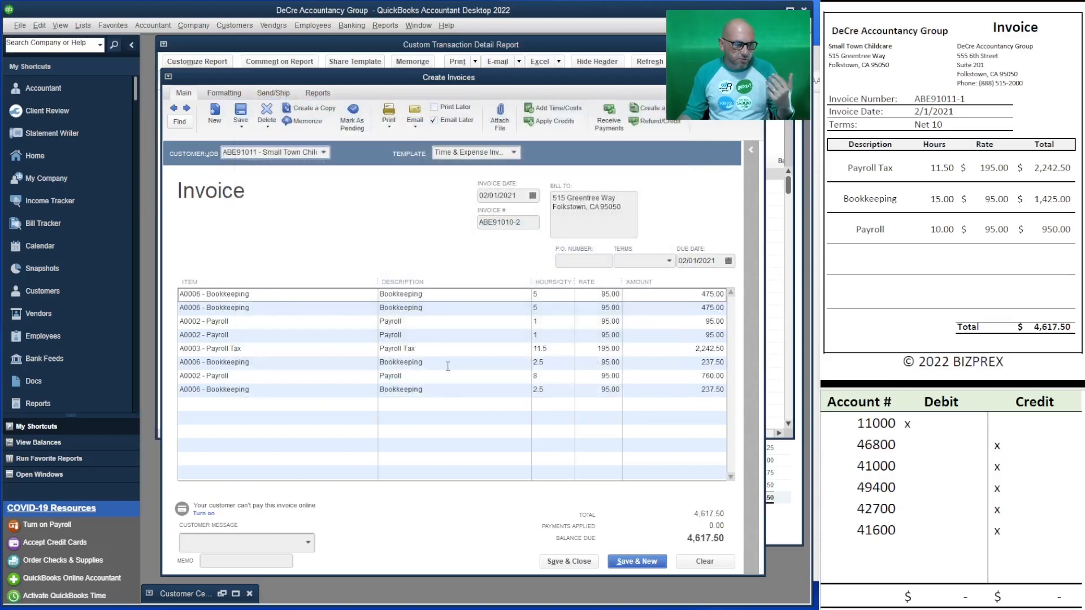
Set the Small Town Childcare invoice's terms to Net 10 and enter the invoice number from the source document.
{"action": "left_click", "coordinate": [668, 261]}
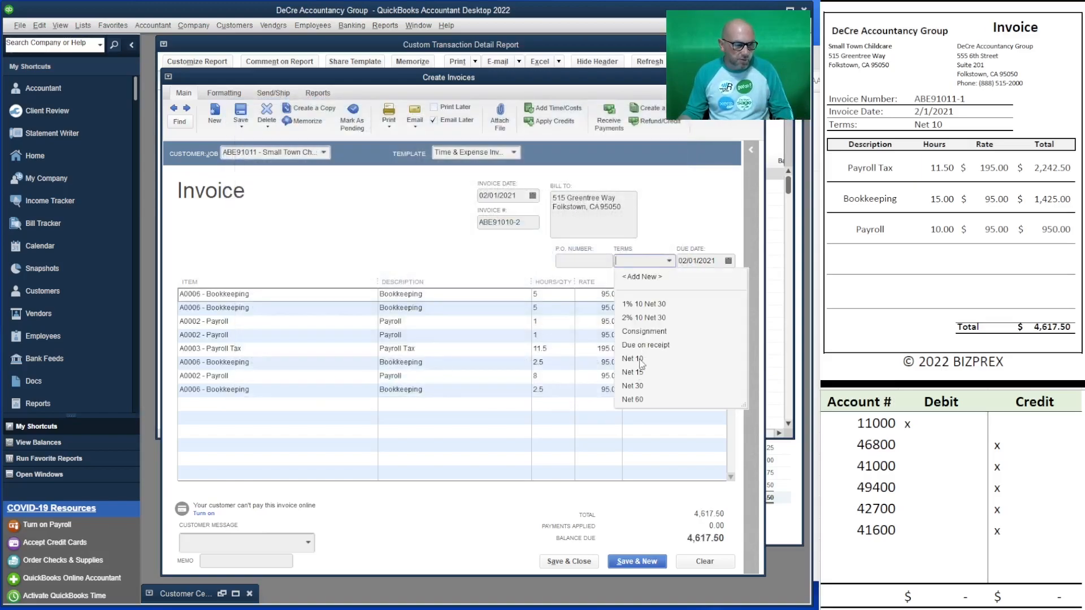
{"action": "left_click", "coordinate": [632, 358]}
{"action": "left_click", "coordinate": [529, 222]}
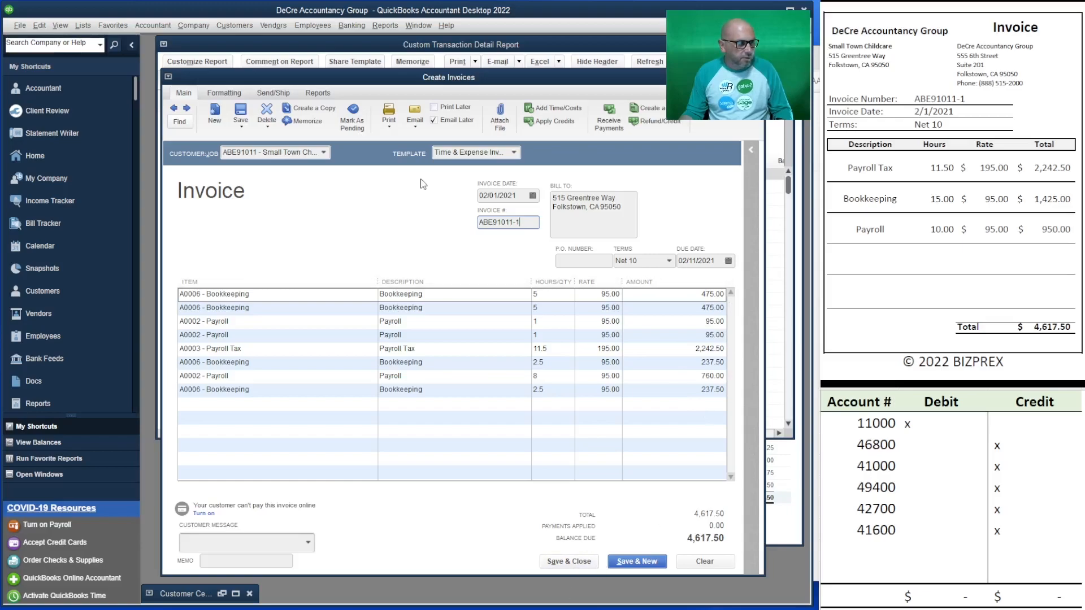
Save the Small Town Childcare invoice and make its changed terms permanent for the customer.
{"action": "left_click", "coordinate": [639, 559]}
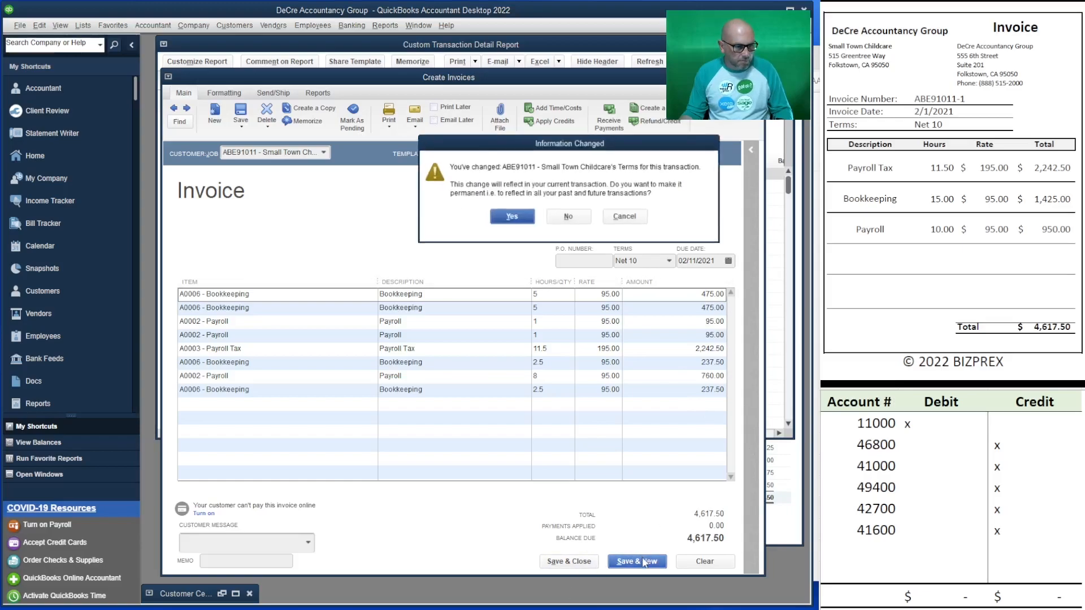
{"action": "left_click", "coordinate": [511, 217]}
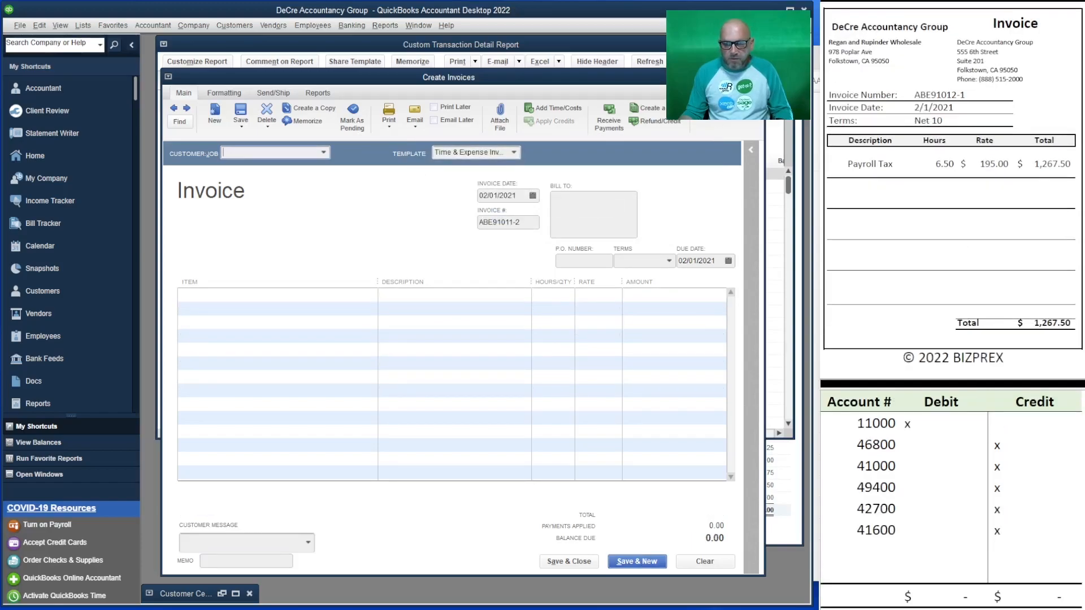
Start the invoice for Regan and Rupinder Wholesale from all of its billable time.
{"action": "left_click", "coordinate": [324, 152]}
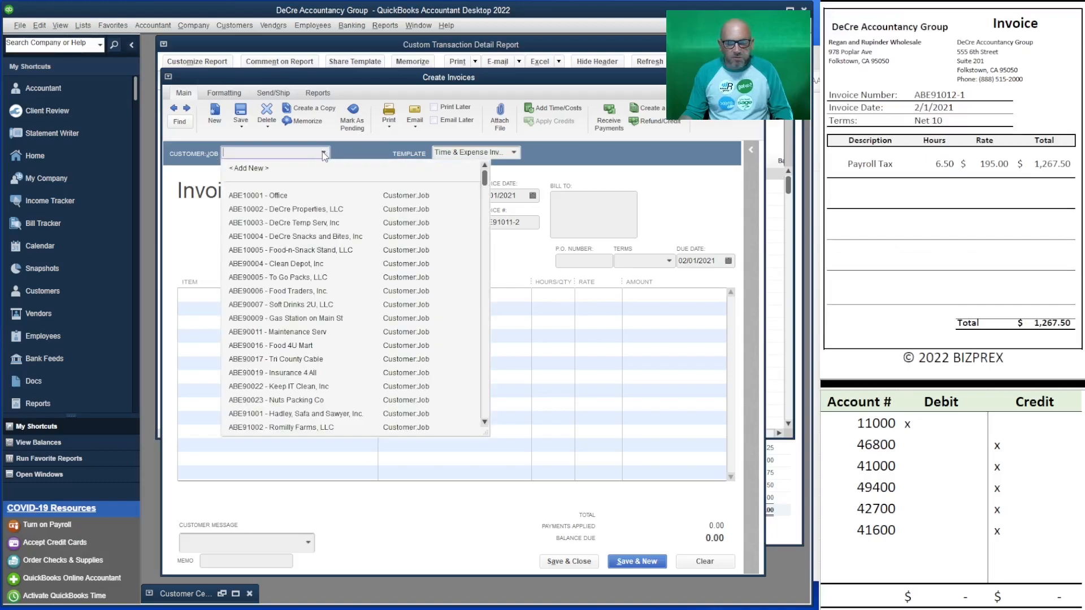
{"action": "scroll", "coordinate": [368, 339], "scroll_direction": "down", "scroll_amount": 1}
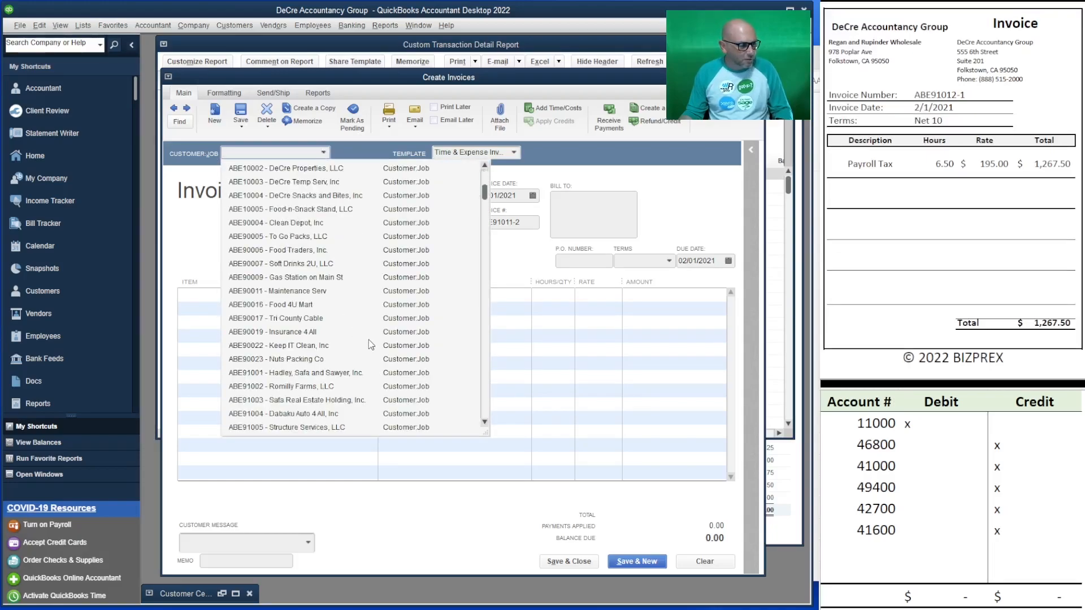
{"action": "scroll", "coordinate": [326, 397], "scroll_direction": "down", "scroll_amount": 1}
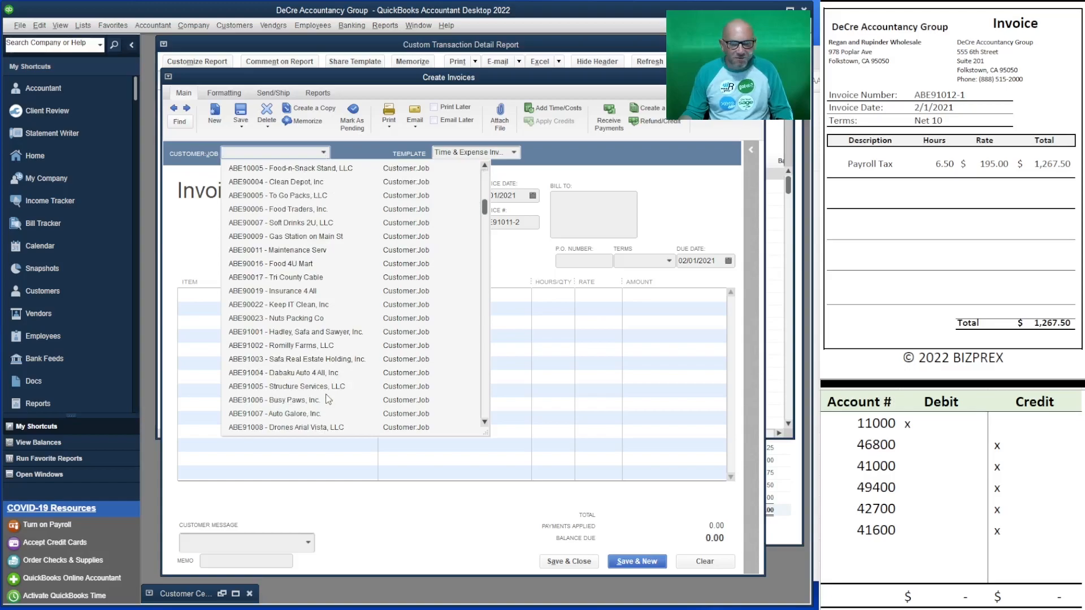
{"action": "scroll", "coordinate": [330, 378], "scroll_direction": "down", "scroll_amount": 2}
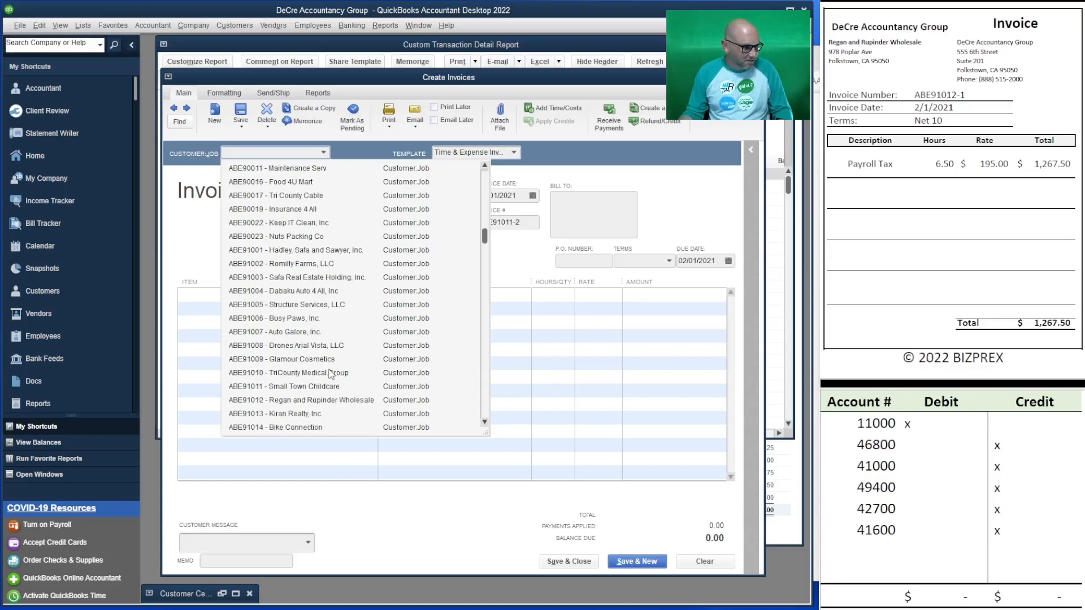
{"action": "left_click", "coordinate": [339, 401]}
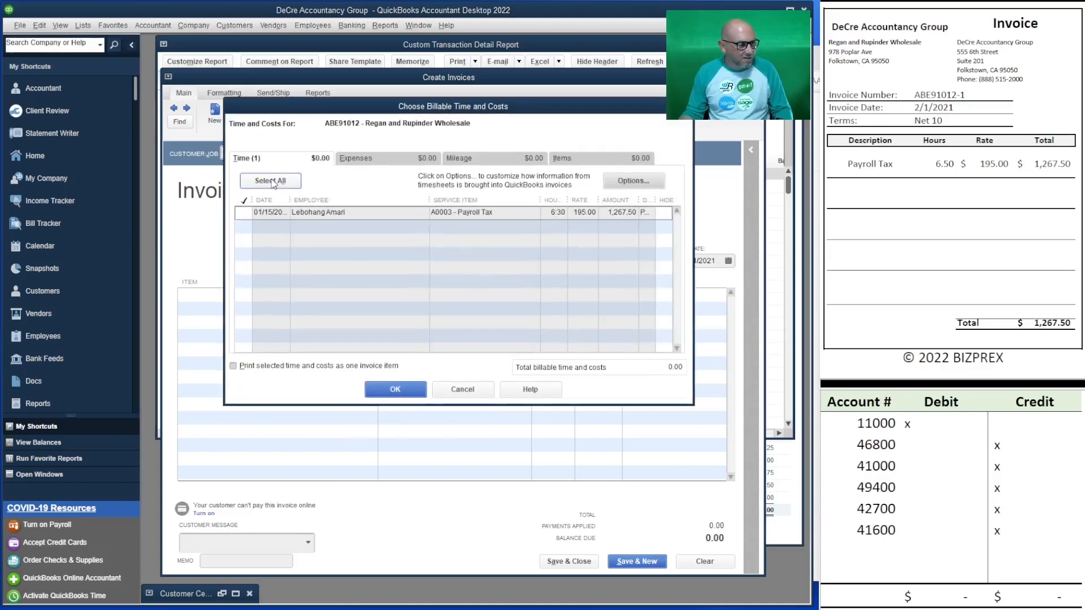
{"action": "left_click", "coordinate": [271, 181]}
{"action": "left_click", "coordinate": [398, 388]}
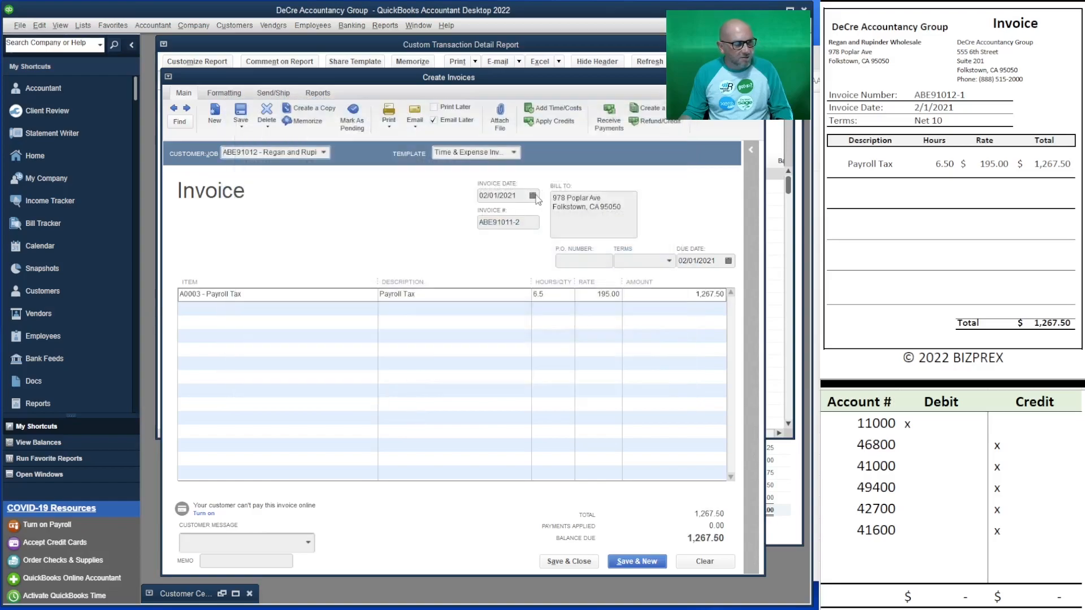
Enter the invoice number for the Regan and Rupinder Wholesale invoice and set its terms to Net 10.
{"action": "left_click", "coordinate": [525, 222]}
{"action": "key", "text": "BackSpace"}
{"action": "key", "text": "BackSpace"}
{"action": "type", "text": "2-1"}
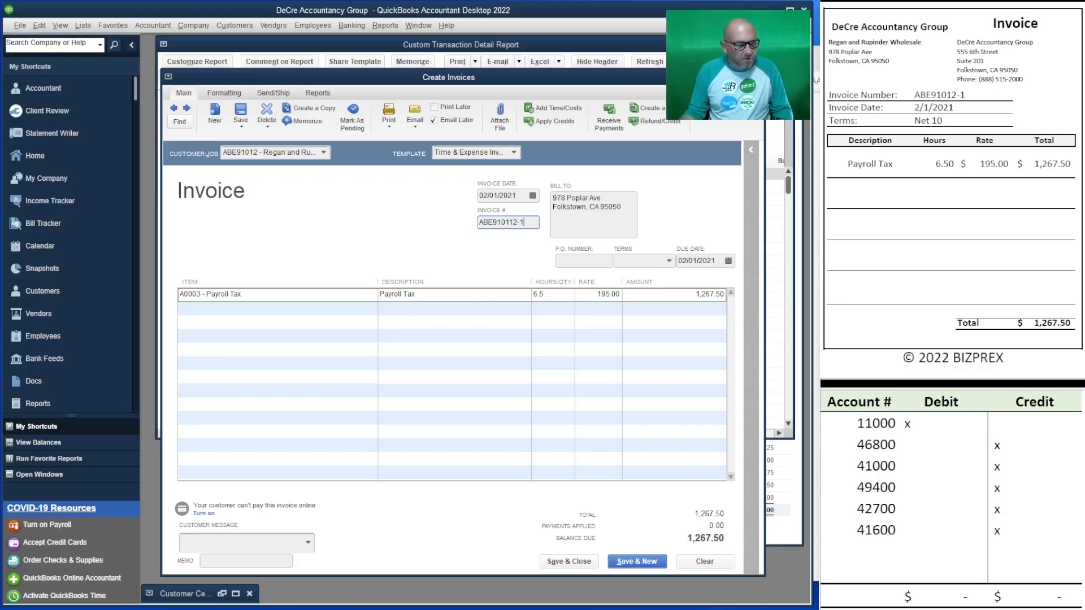
{"action": "left_click", "coordinate": [668, 261]}
{"action": "left_click", "coordinate": [649, 357]}
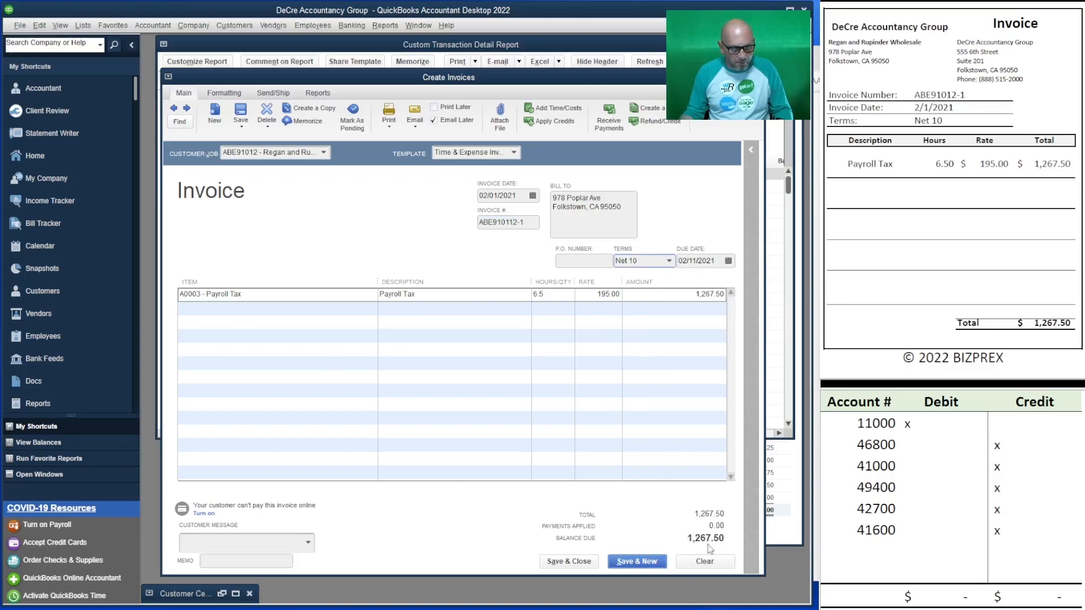
Save the Regan and Rupinder Wholesale invoice without marking it for later emailing, making the changed terms permanent for the customer.
{"action": "left_click", "coordinate": [638, 565]}
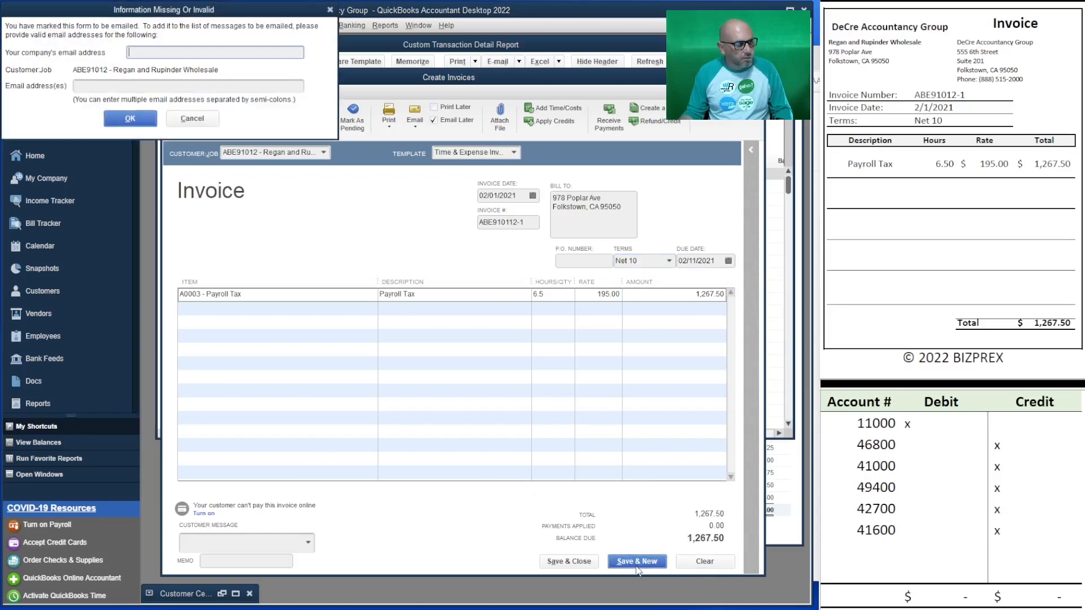
{"action": "left_click", "coordinate": [201, 119]}
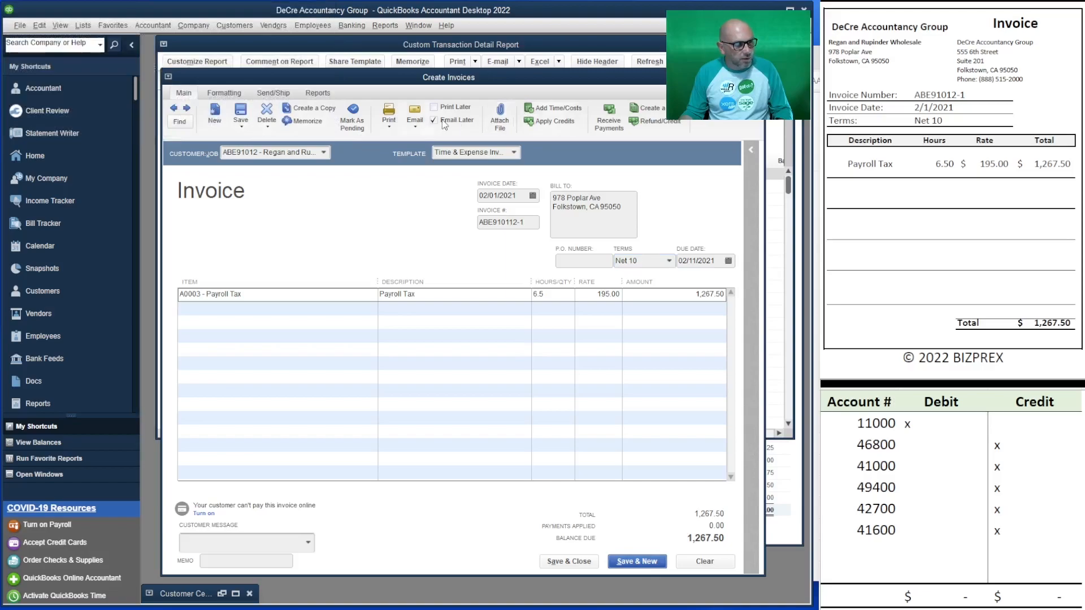
{"action": "left_click", "coordinate": [638, 562]}
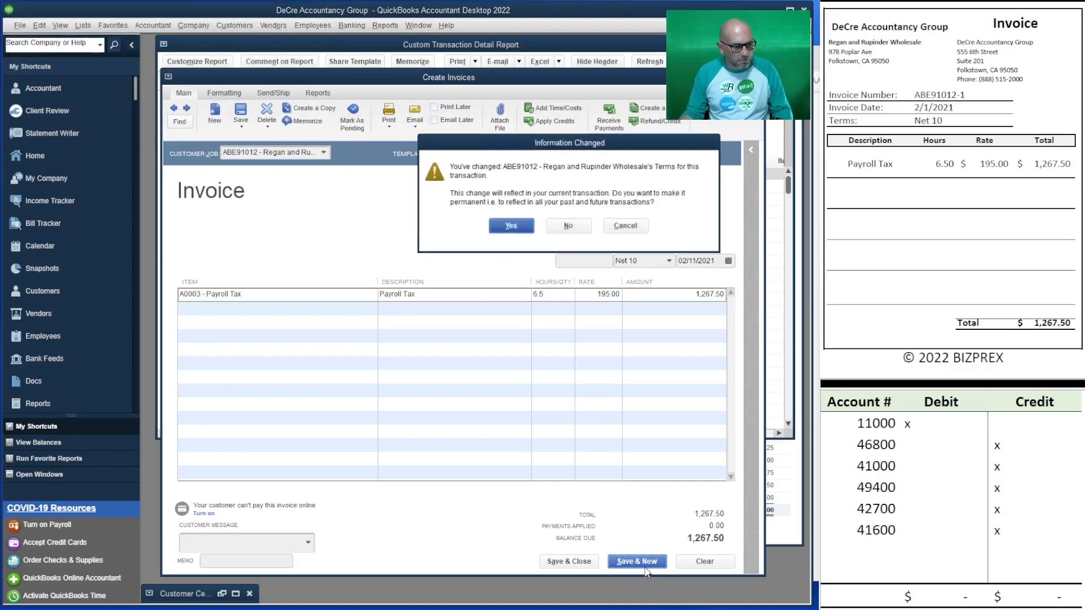
{"action": "left_click", "coordinate": [512, 225]}
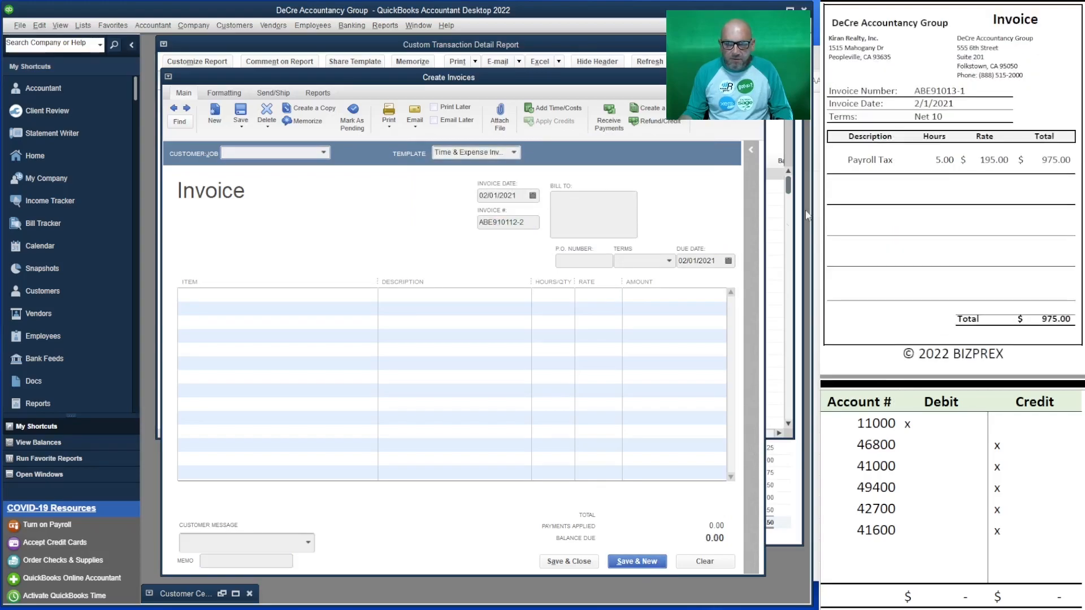
Start the invoice for Kiran Realty, Inc. from its billable Payroll Tax time entry.
{"action": "left_click", "coordinate": [323, 152]}
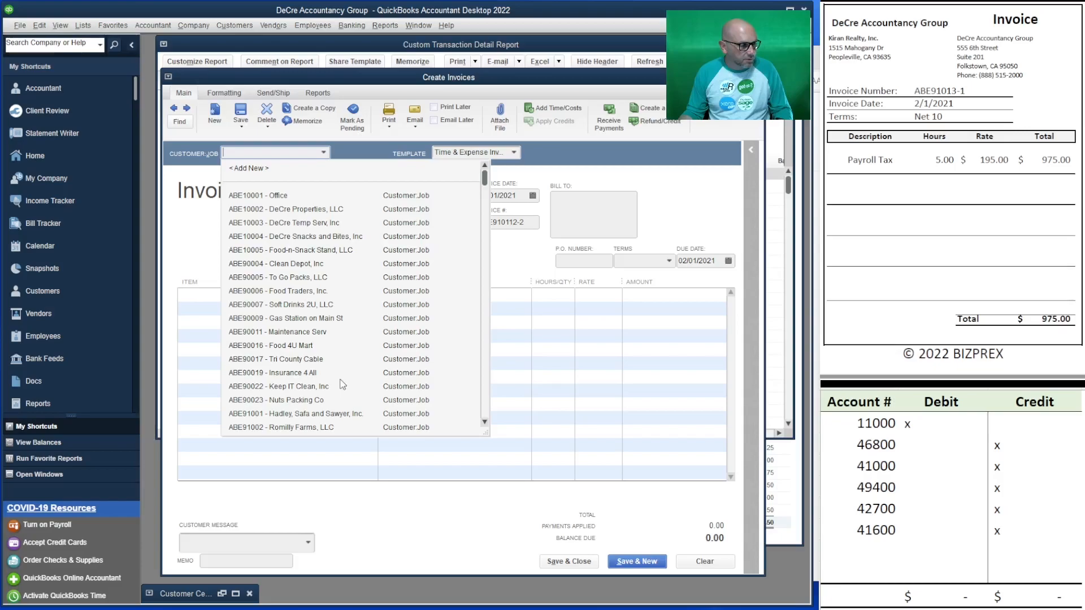
{"action": "scroll", "coordinate": [342, 381], "scroll_direction": "down", "scroll_amount": 3}
{"action": "scroll", "coordinate": [343, 379], "scroll_direction": "down", "scroll_amount": 1}
{"action": "left_click", "coordinate": [320, 413]}
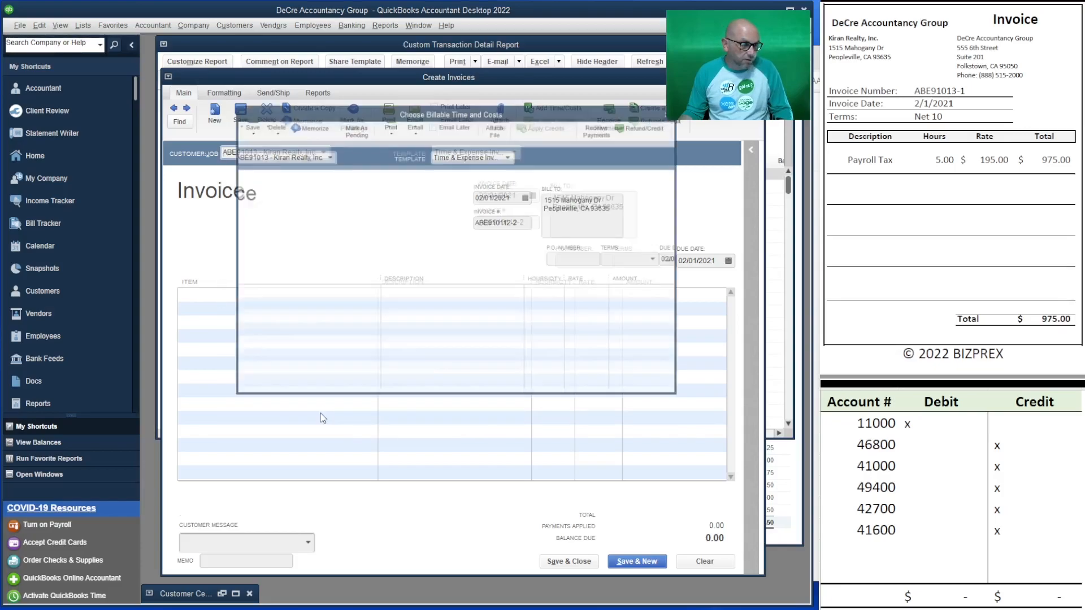
{"action": "left_click", "coordinate": [244, 212]}
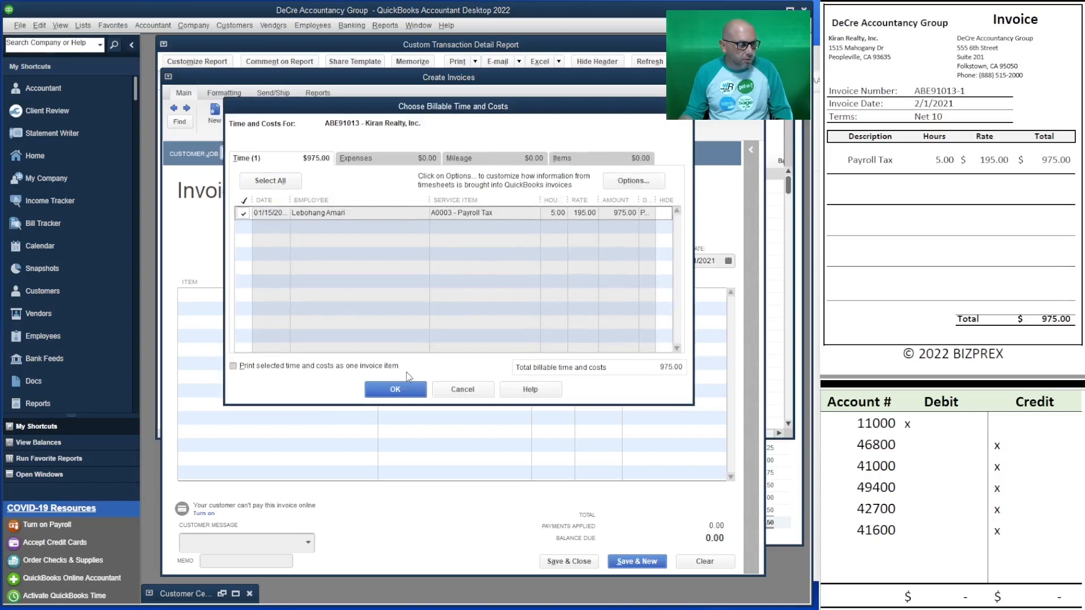
{"action": "left_click", "coordinate": [396, 389]}
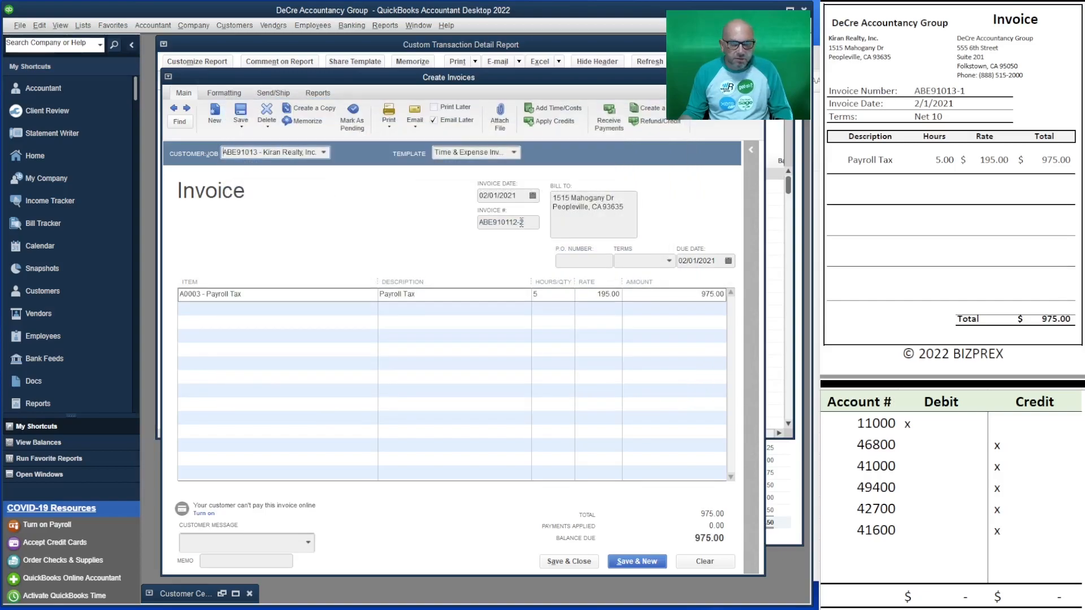
Enter the invoice number for the Kiran Realty invoice and set its terms to Net 10.
{"action": "left_click_drag", "start_coordinate": [514, 218], "coordinate": [542, 224]}
{"action": "type", "text": "3-"}
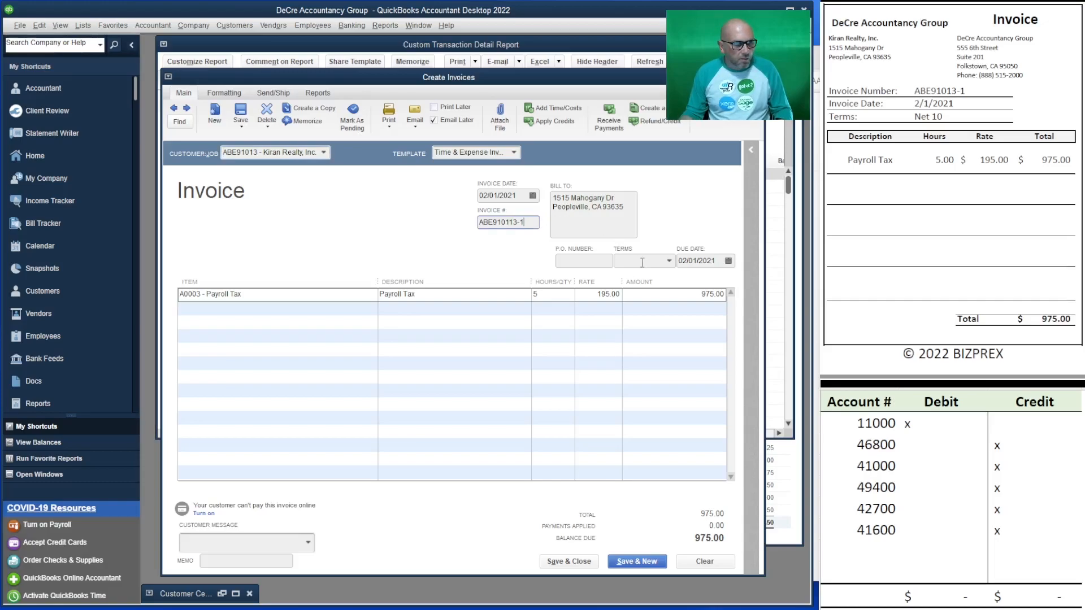
{"action": "left_click", "coordinate": [669, 260]}
{"action": "left_click", "coordinate": [656, 363]}
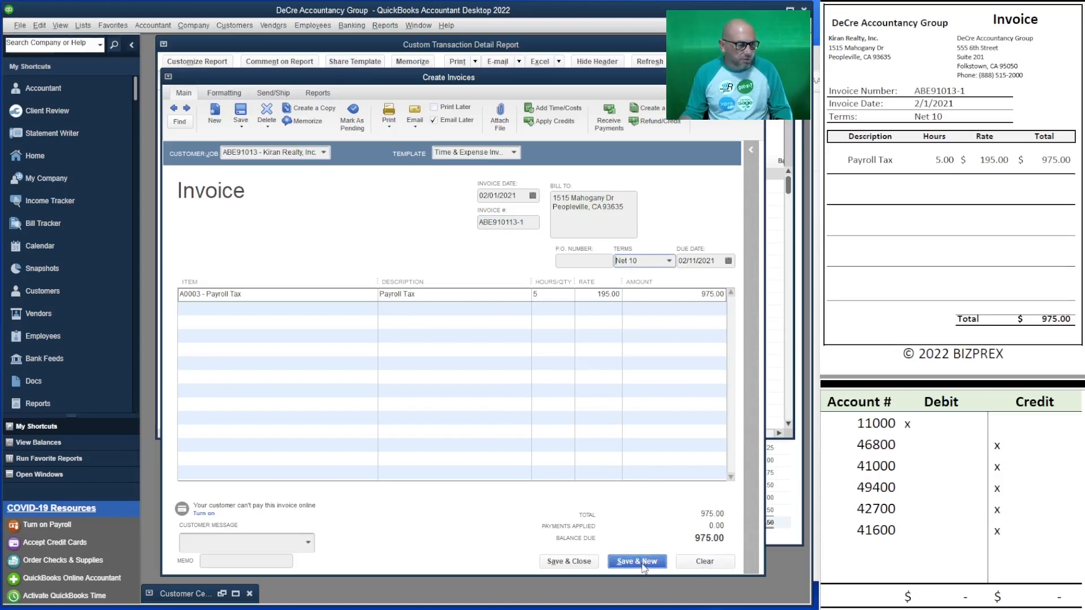
Turn off later emailing for the Kiran Realty invoice and save it with the terms made permanent.
{"action": "left_click", "coordinate": [434, 121]}
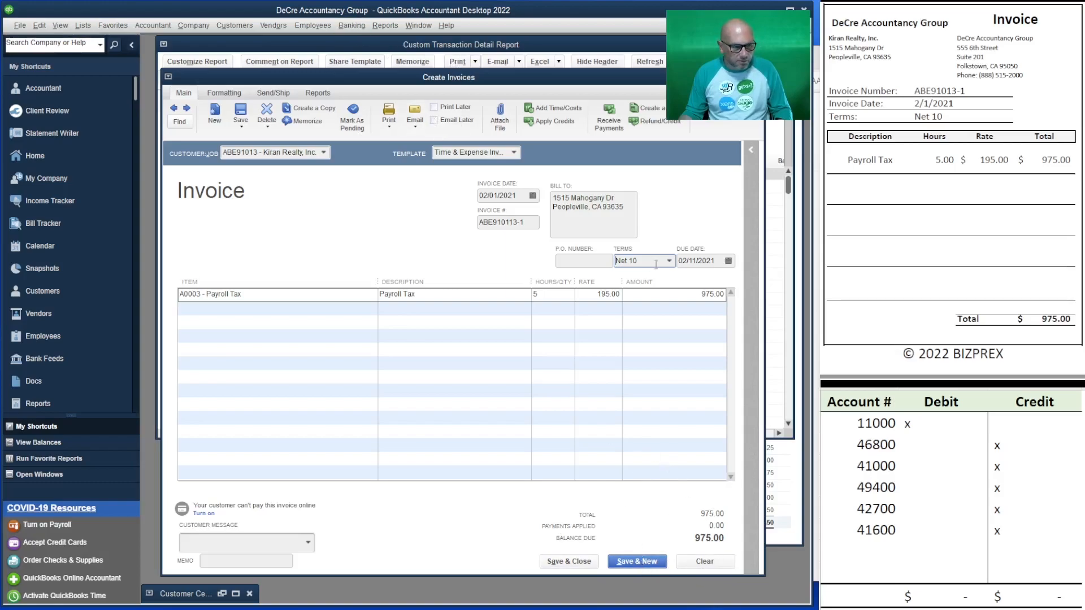
{"action": "left_click", "coordinate": [637, 561]}
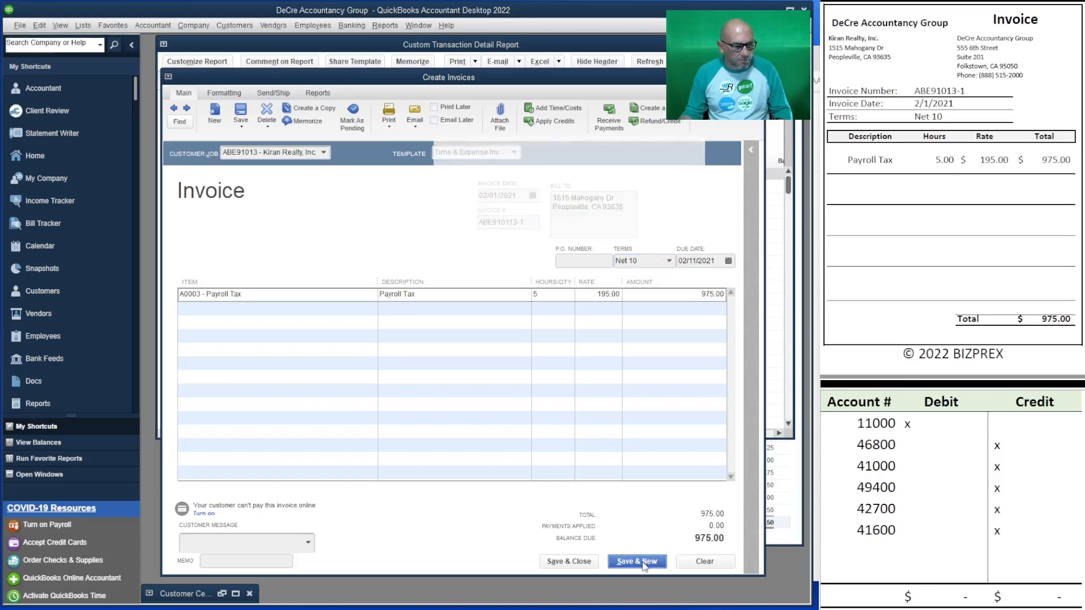
{"action": "left_click", "coordinate": [513, 218]}
Bring up the Bike Connection source invoice and start that customer's invoice from all of its billable time entries.
{"action": "scroll", "coordinate": [953, 192], "scroll_direction": "down", "scroll_amount": 6}
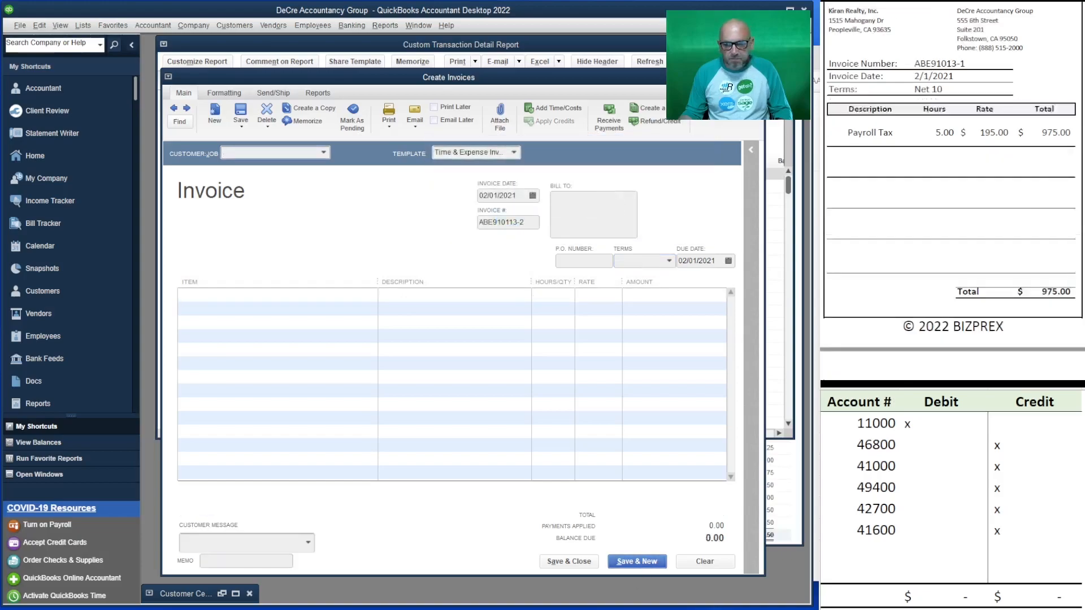
{"action": "scroll", "coordinate": [952, 192], "scroll_direction": "down", "scroll_amount": 1}
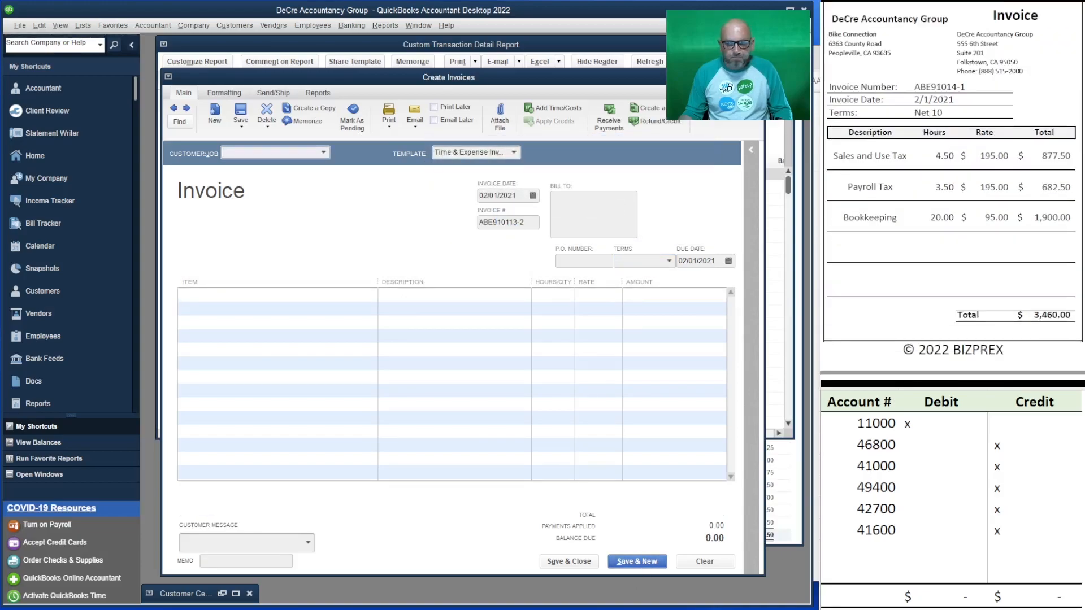
{"action": "left_click", "coordinate": [323, 153]}
{"action": "scroll", "coordinate": [362, 339], "scroll_direction": "down", "scroll_amount": 8}
{"action": "scroll", "coordinate": [311, 392], "scroll_direction": "down", "scroll_amount": 2}
{"action": "scroll", "coordinate": [310, 393], "scroll_direction": "down", "scroll_amount": 4}
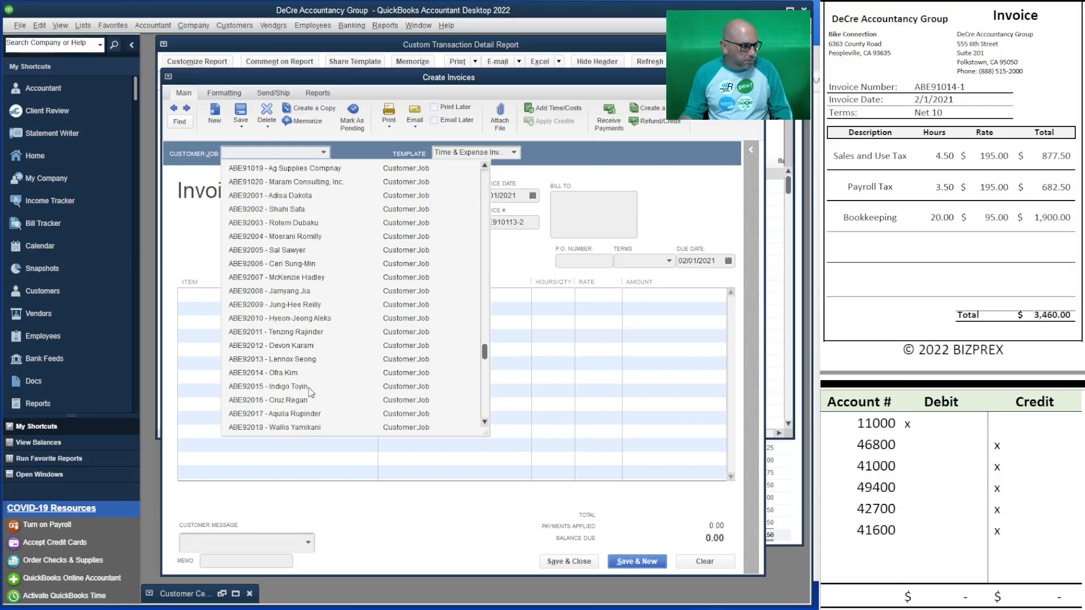
{"action": "scroll", "coordinate": [310, 393], "scroll_direction": "up", "scroll_amount": 1}
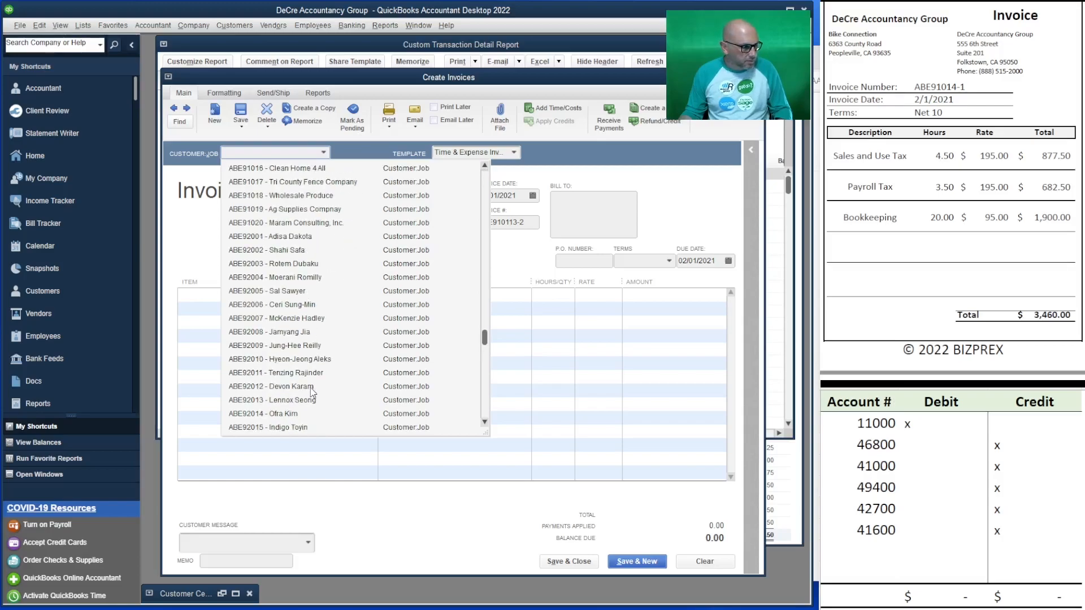
{"action": "scroll", "coordinate": [295, 189], "scroll_direction": "up", "scroll_amount": 1}
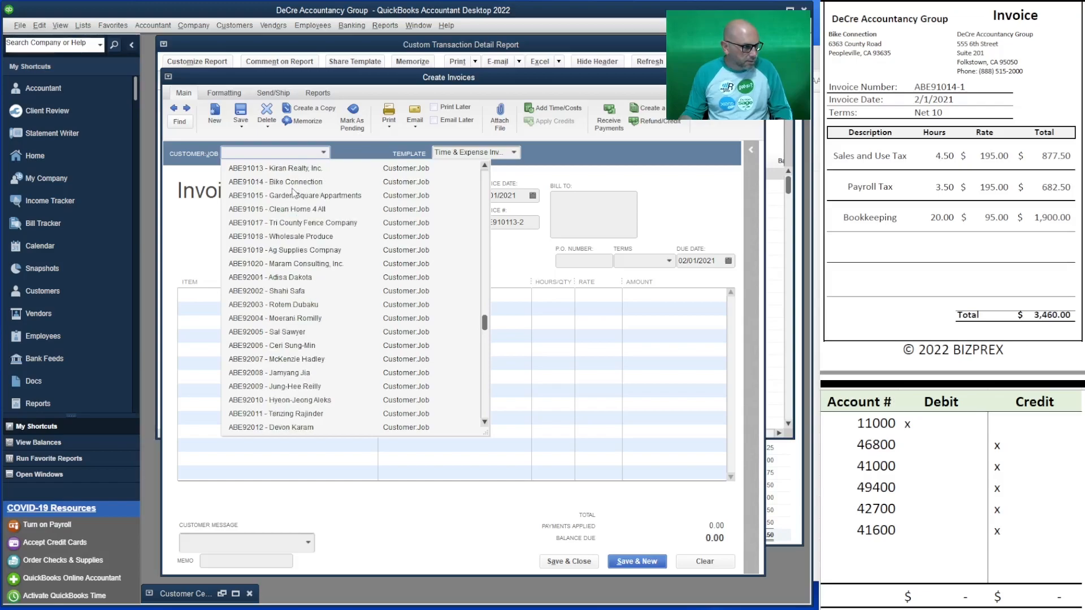
{"action": "left_click", "coordinate": [294, 182]}
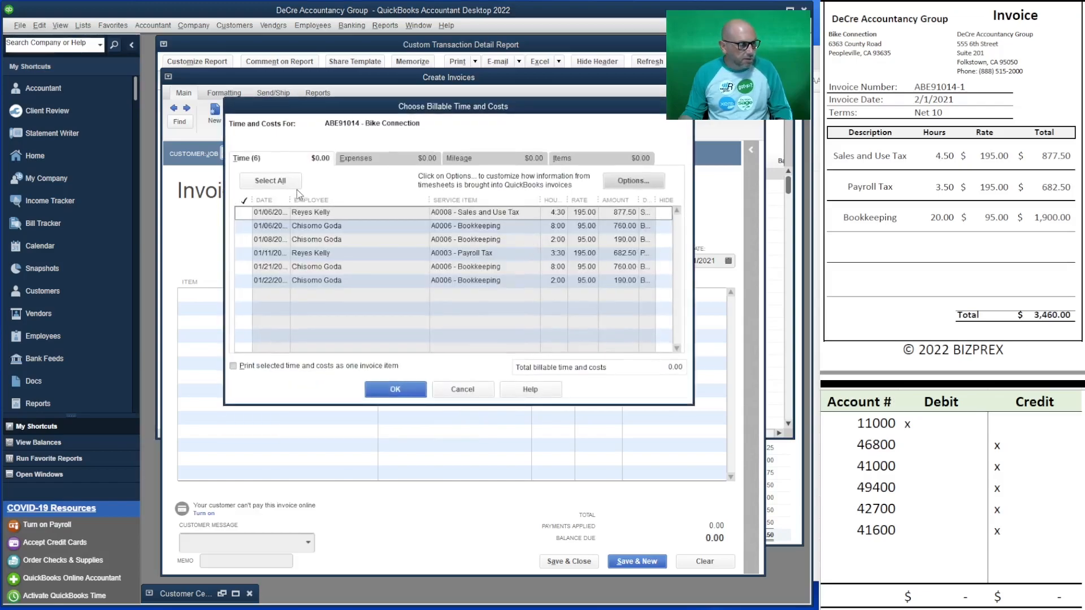
{"action": "left_click", "coordinate": [298, 184]}
{"action": "left_click", "coordinate": [397, 386]}
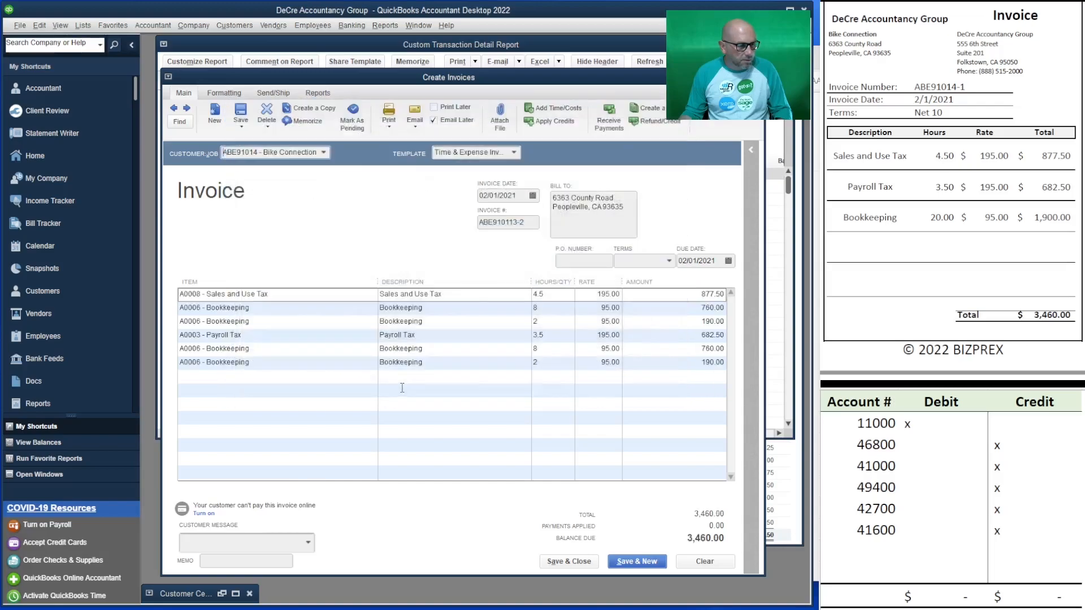
Replace the Bike Connection invoice's number with the one on the source invoice.
{"action": "left_click", "coordinate": [529, 219]}
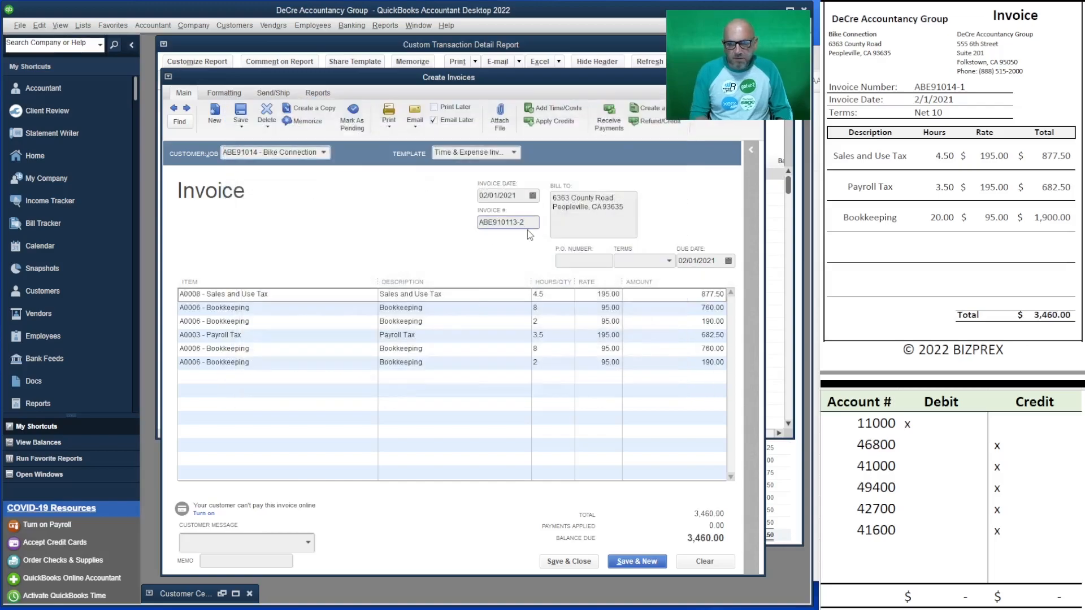
{"action": "key", "text": "BackSpace"}
{"action": "type", "text": "14"}
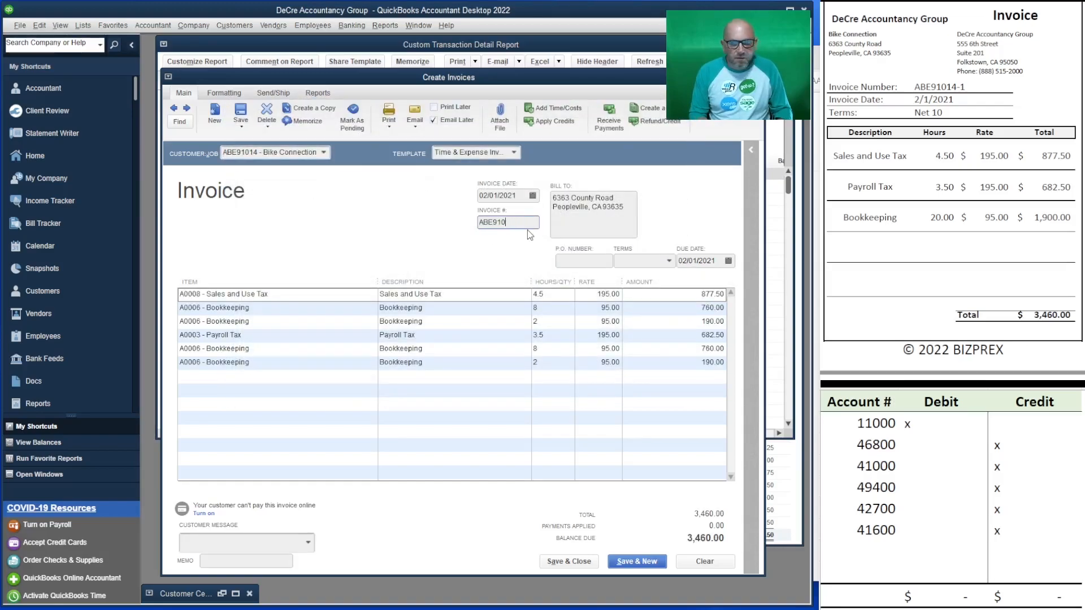
{"action": "type", "text": "-1"}
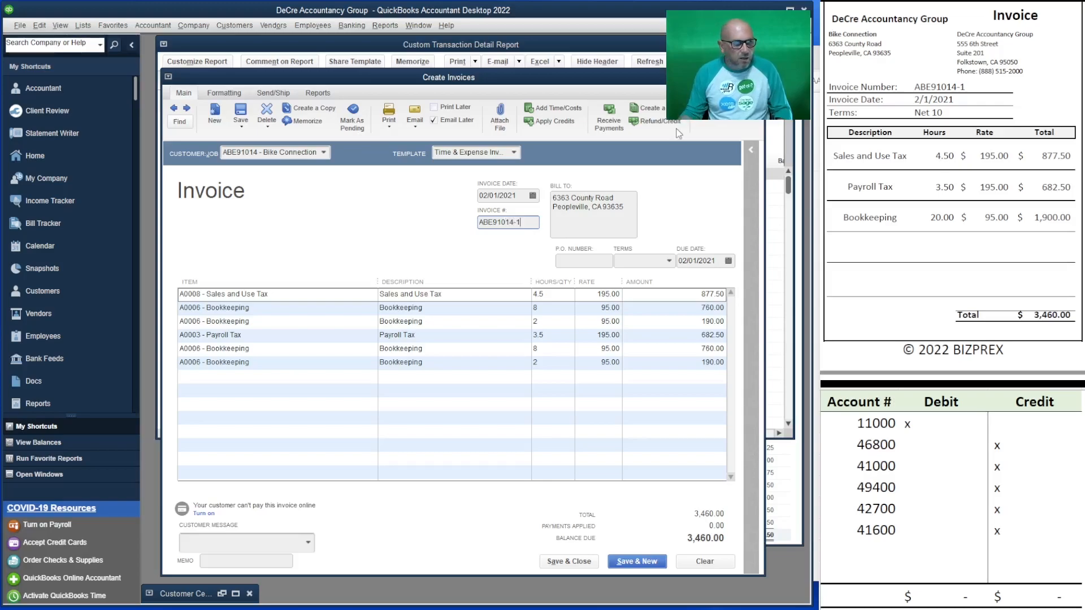
Set the Bike Connection invoice's terms to Net 10 and save it with the terms made permanent for the customer.
{"action": "left_click", "coordinate": [667, 261]}
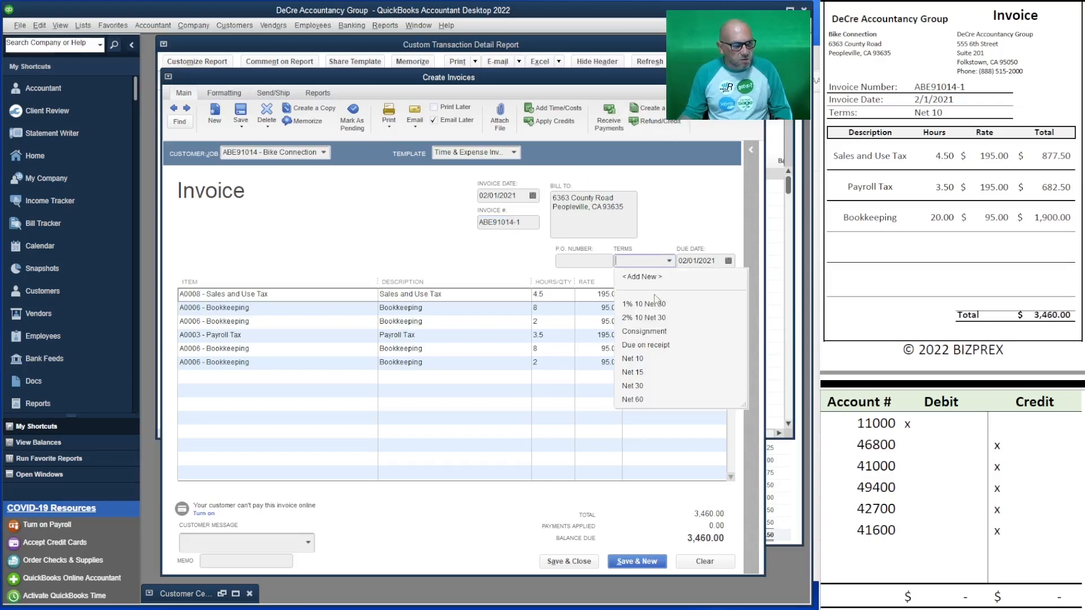
{"action": "left_click", "coordinate": [649, 359]}
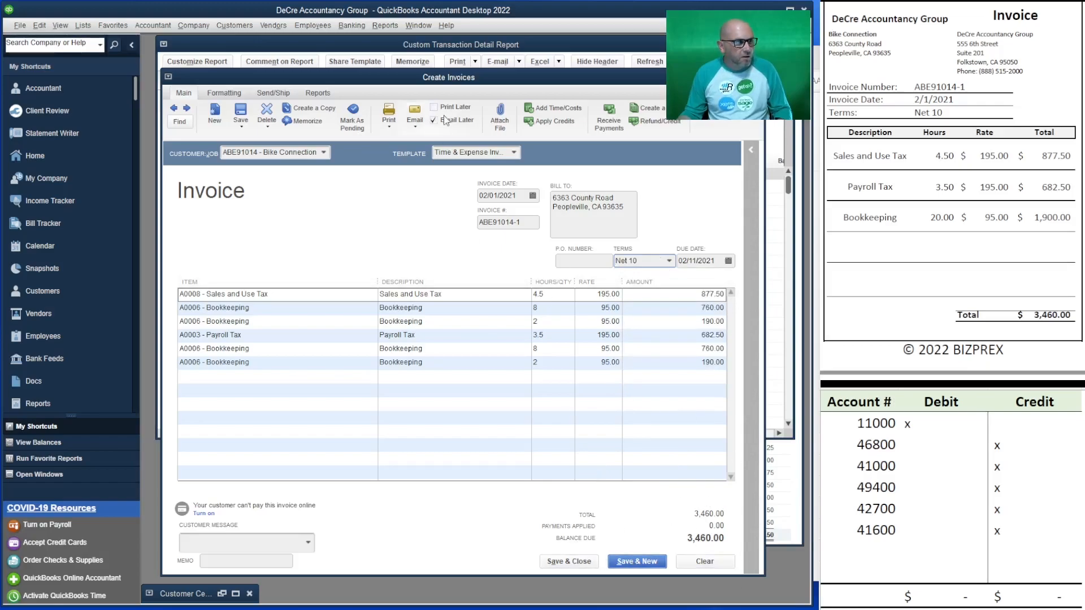
{"action": "left_click", "coordinate": [658, 568]}
{"action": "left_click", "coordinate": [506, 213]}
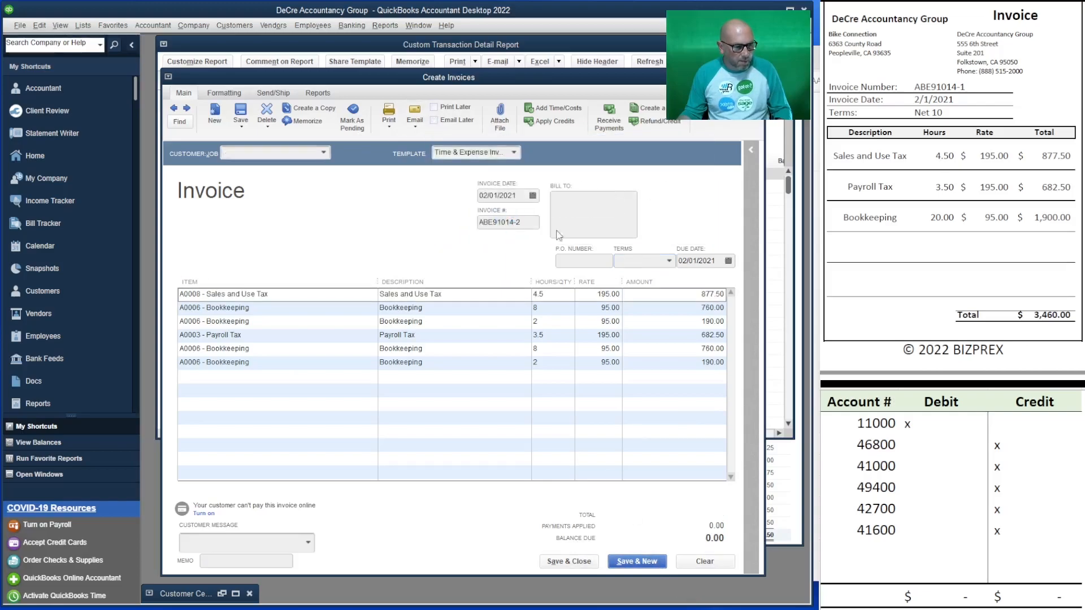
Bring up the Garden Square Appartments source invoice and start that customer's invoice from its billable Payroll Tax time entry.
{"action": "scroll", "coordinate": [951, 190], "scroll_direction": "down", "scroll_amount": 5}
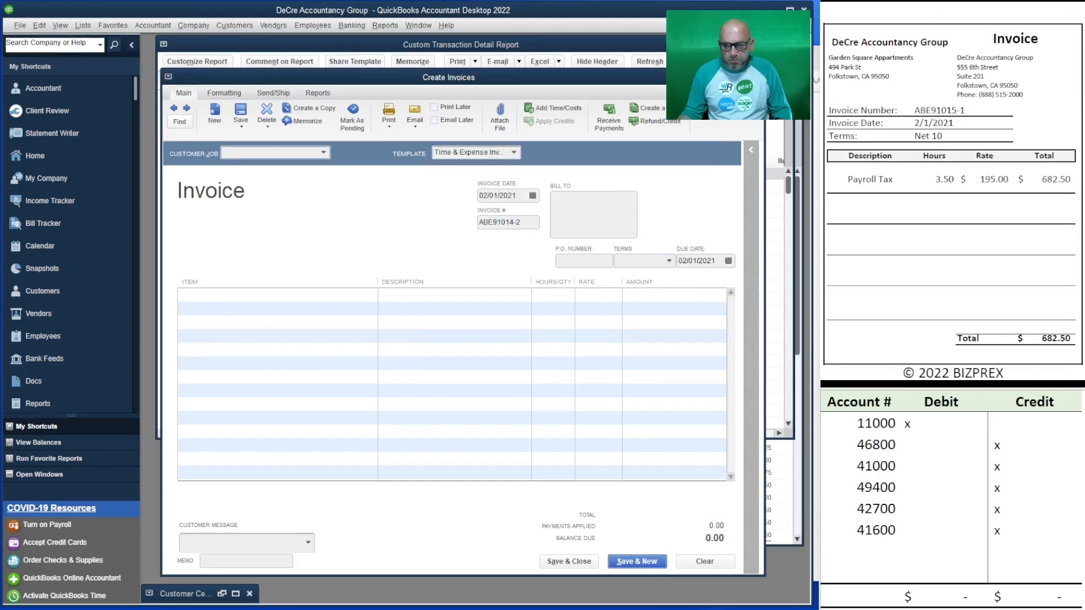
{"action": "left_click", "coordinate": [324, 153]}
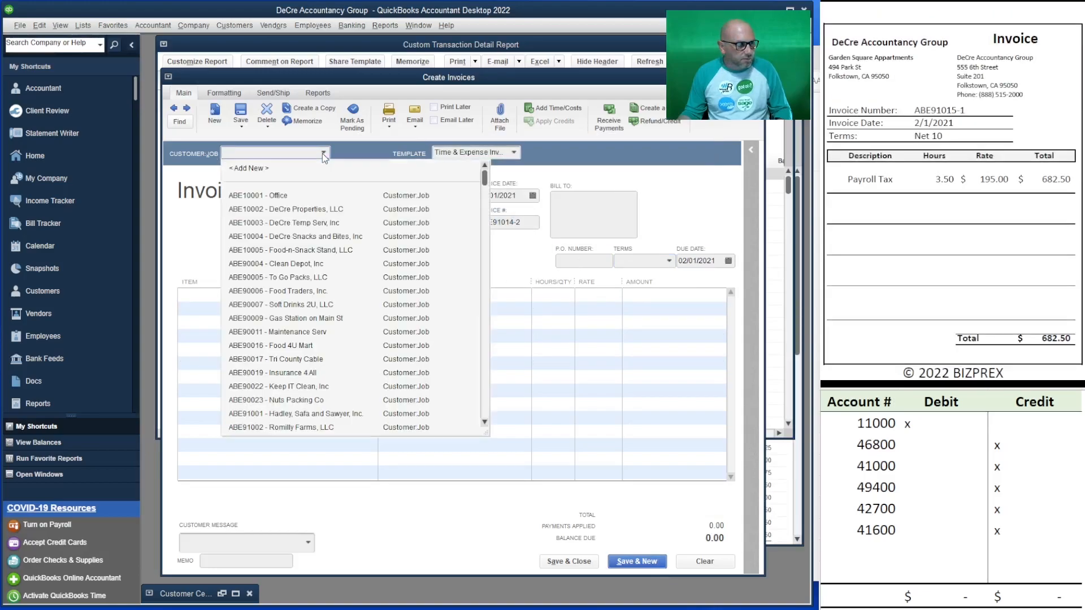
{"action": "scroll", "coordinate": [295, 351], "scroll_direction": "down", "scroll_amount": 5}
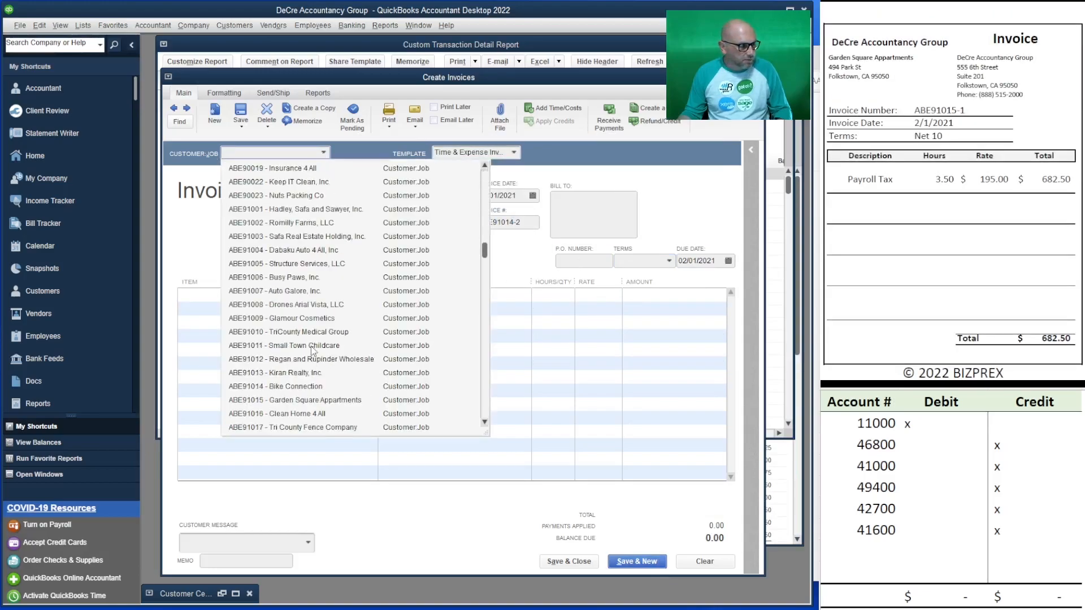
{"action": "left_click", "coordinate": [299, 400]}
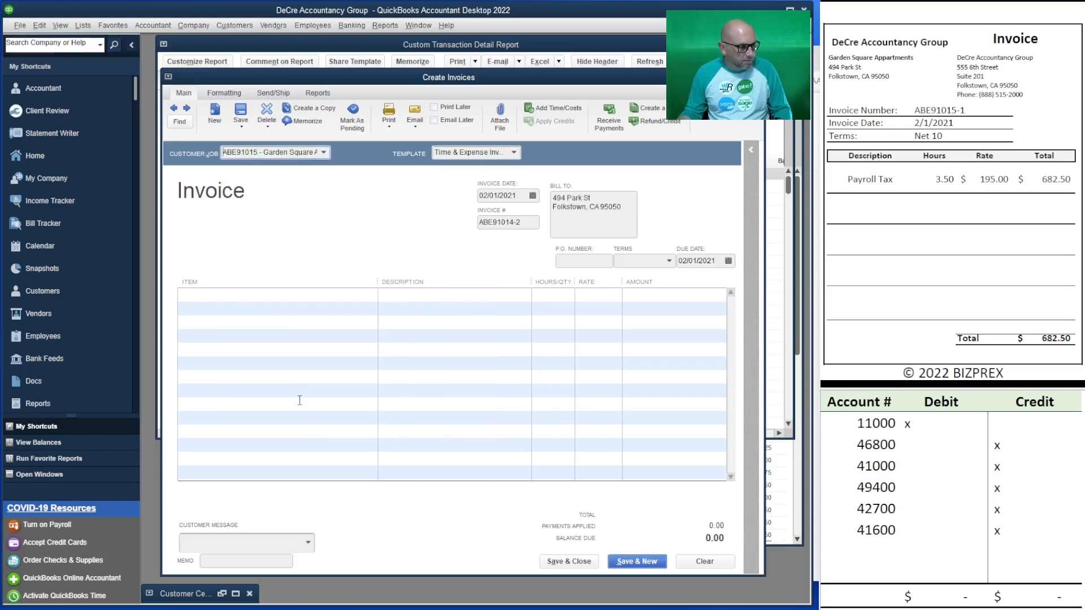
{"action": "left_click", "coordinate": [243, 213]}
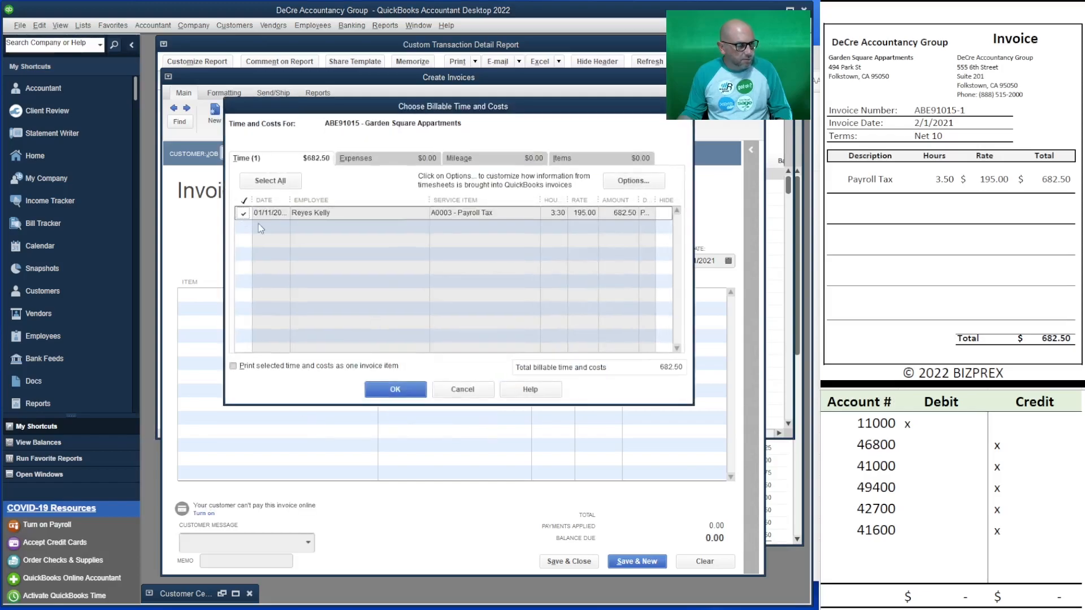
{"action": "left_click", "coordinate": [382, 384]}
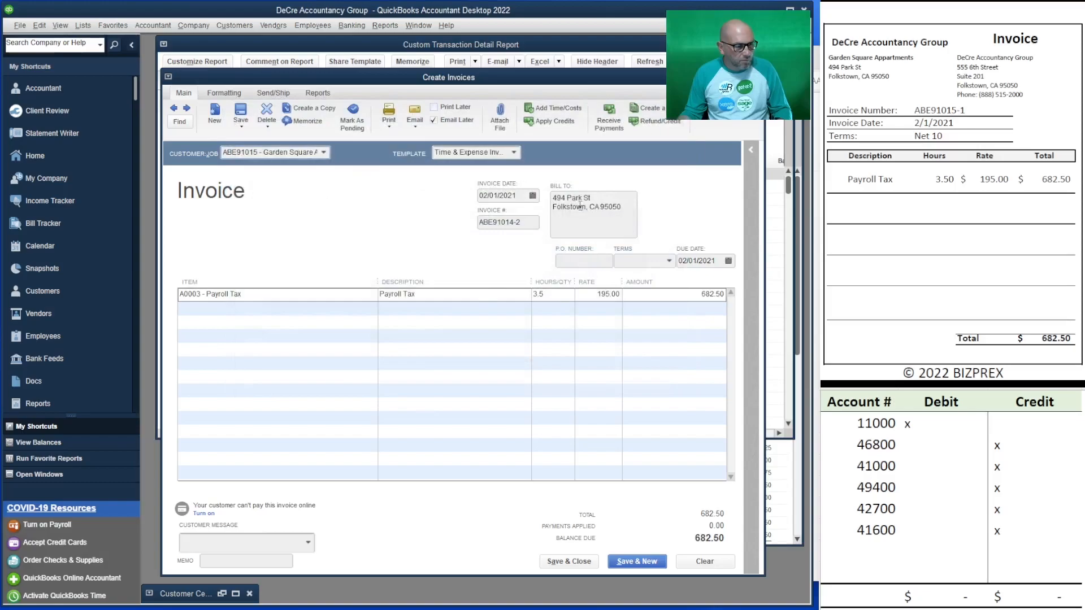
Give the Garden Square Appartments invoice its source number and Net 10 terms, and save it with the terms made permanent.
{"action": "left_click", "coordinate": [529, 223]}
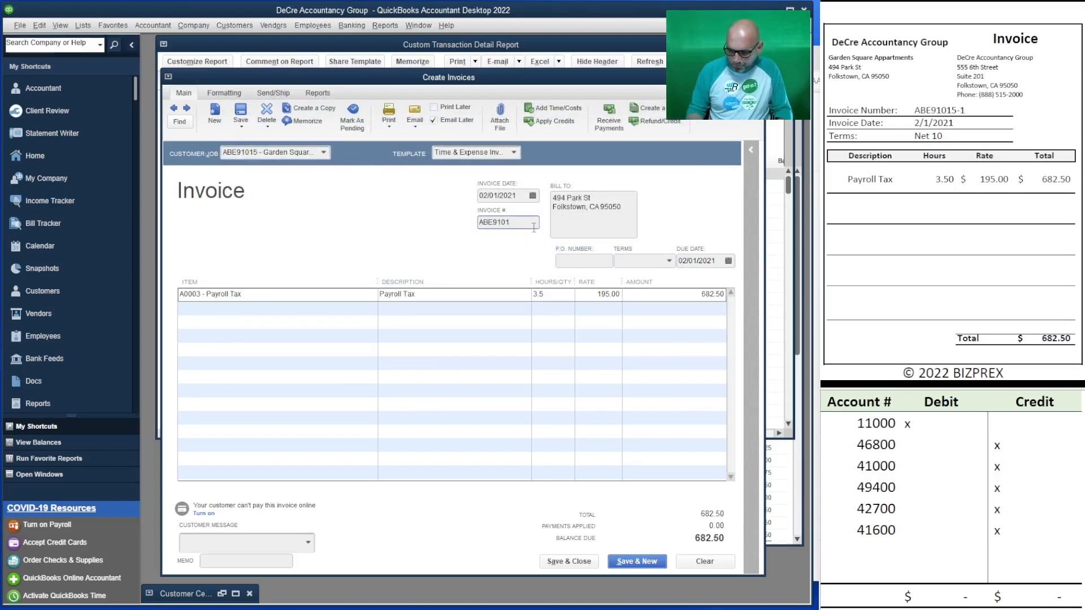
{"action": "left_click", "coordinate": [669, 261]}
{"action": "left_click", "coordinate": [660, 358]}
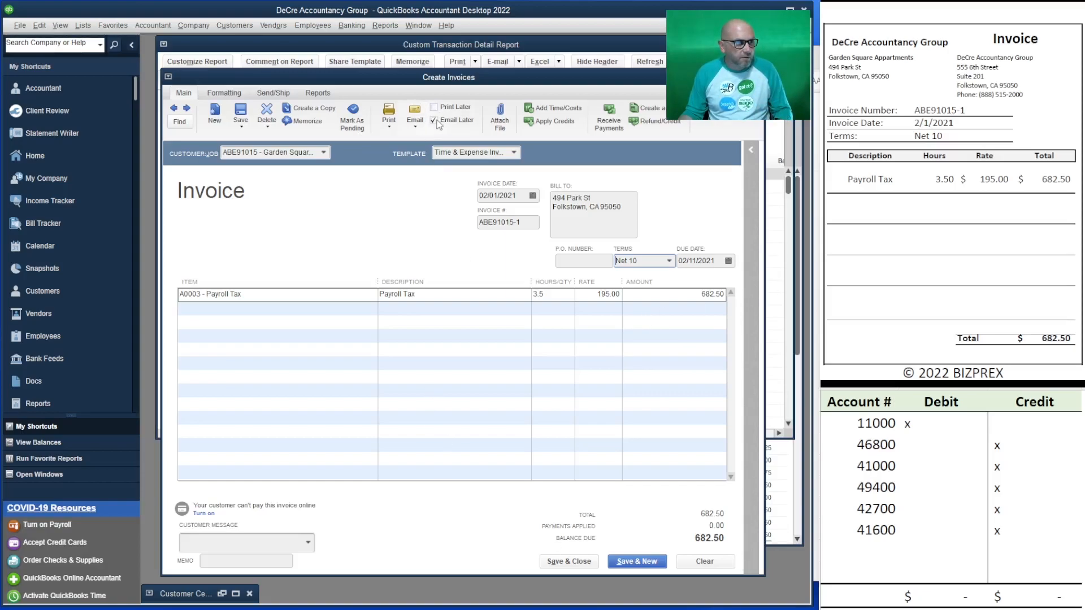
{"action": "left_click", "coordinate": [633, 561]}
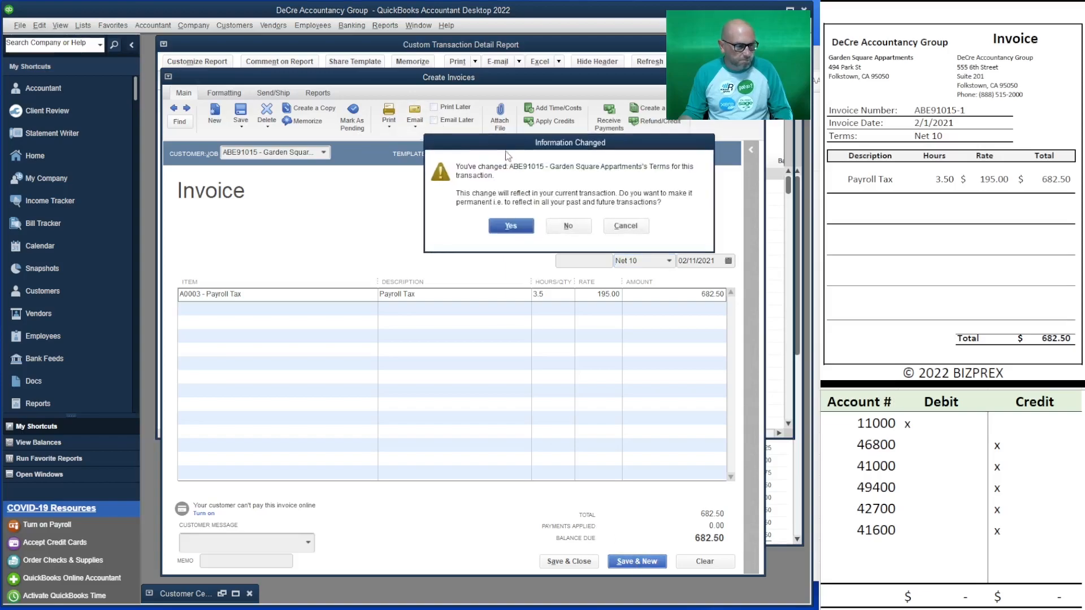
{"action": "left_click", "coordinate": [510, 226]}
Bring up the Clean Home 4 All source invoice and start that customer's invoice from all of its billable time entries.
{"action": "scroll", "coordinate": [952, 226], "scroll_direction": "down", "scroll_amount": 5}
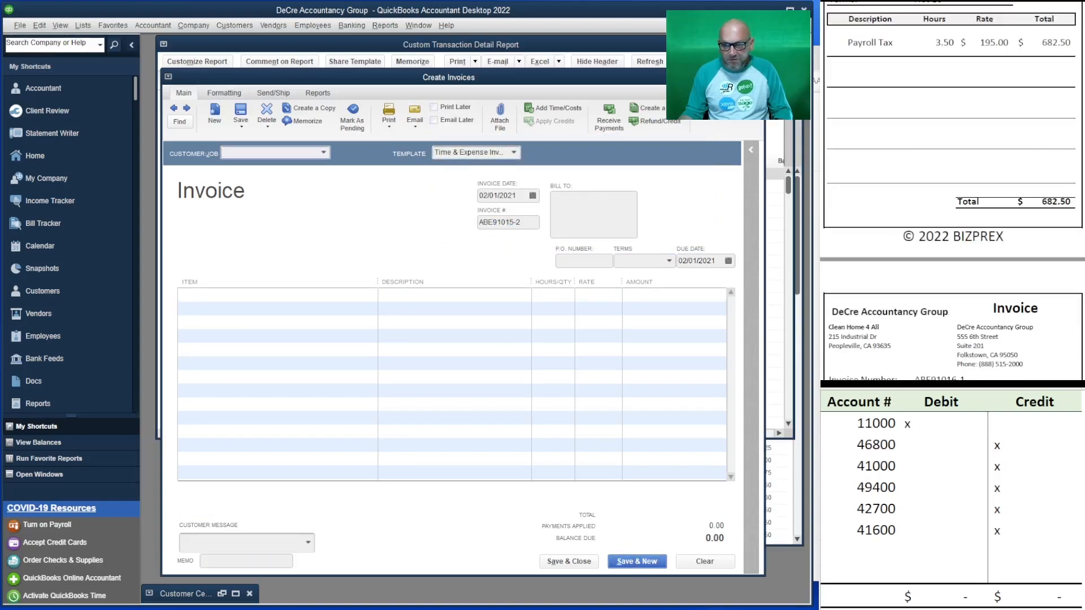
{"action": "scroll", "coordinate": [952, 186], "scroll_direction": "down", "scroll_amount": 3}
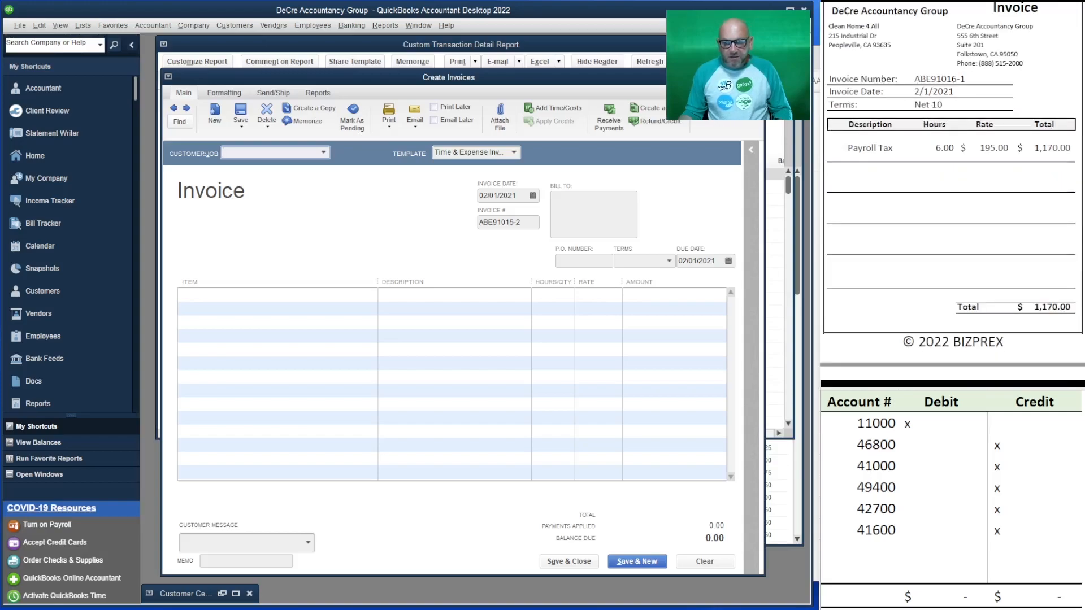
{"action": "left_click", "coordinate": [322, 153]}
{"action": "scroll", "coordinate": [297, 293], "scroll_direction": "down", "scroll_amount": 10}
{"action": "left_click", "coordinate": [333, 332]}
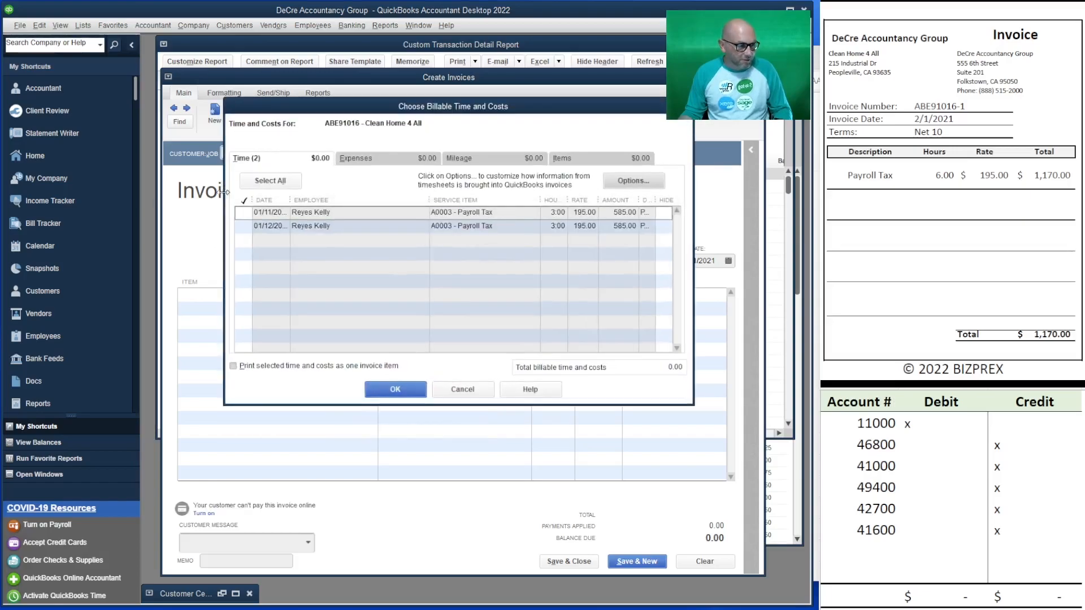
{"action": "left_click", "coordinate": [270, 181]}
{"action": "left_click", "coordinate": [395, 389]}
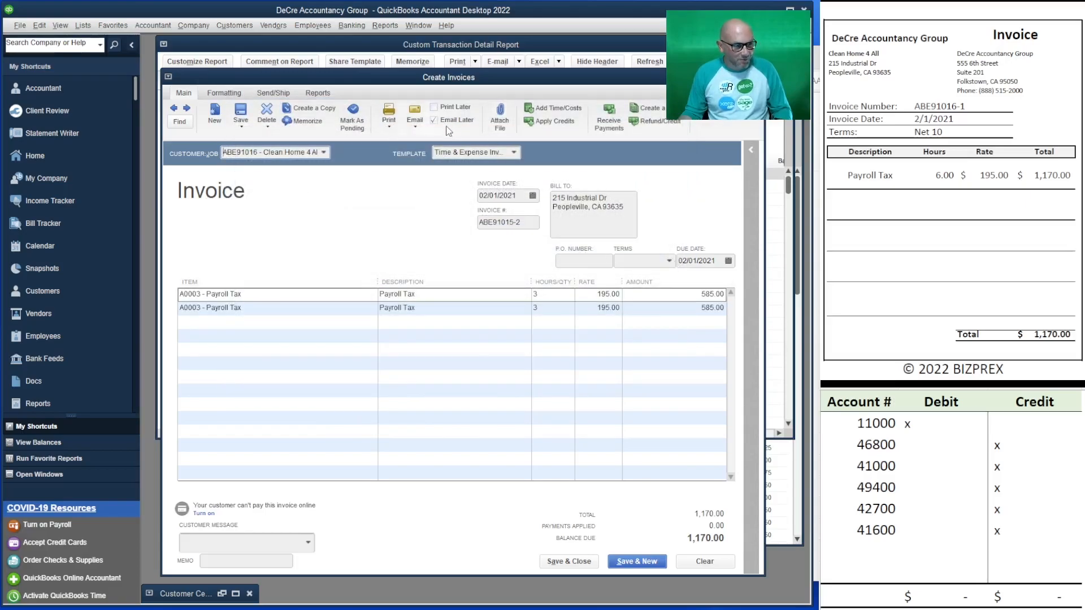
Set the Clean Home 4 All invoice's terms to Net 10 and save it with the terms made permanent for the customer.
{"action": "left_click", "coordinate": [668, 262]}
{"action": "left_click", "coordinate": [656, 355]}
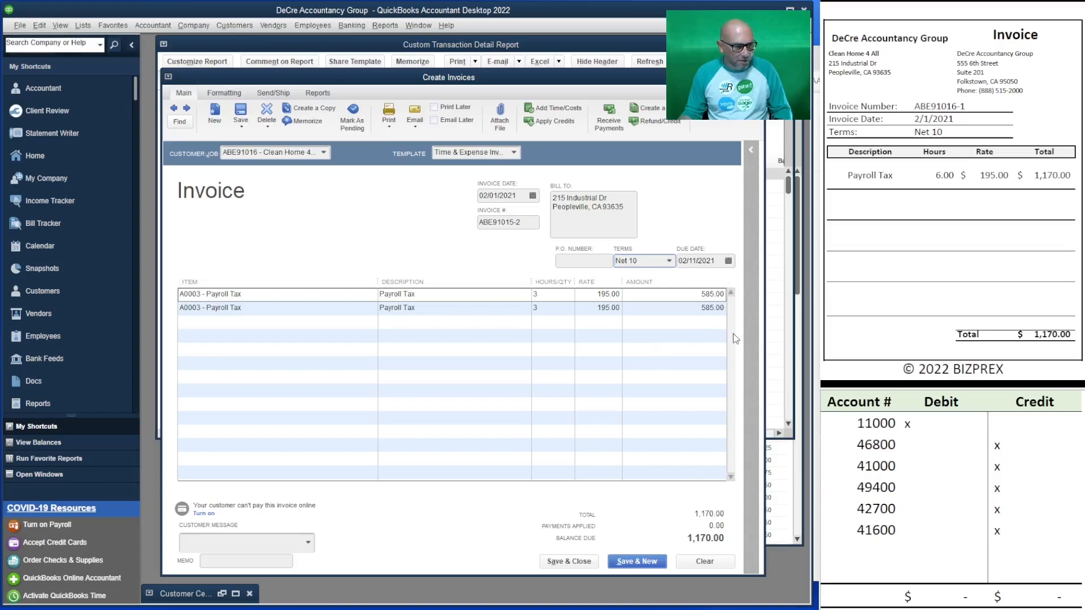
{"action": "left_click", "coordinate": [631, 562]}
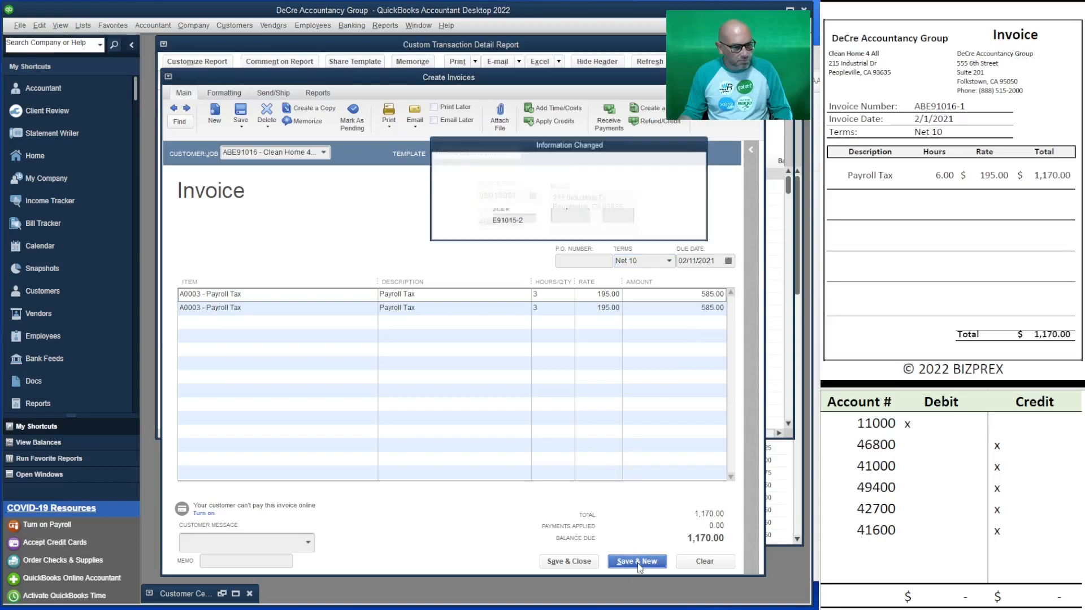
{"action": "left_click", "coordinate": [509, 217]}
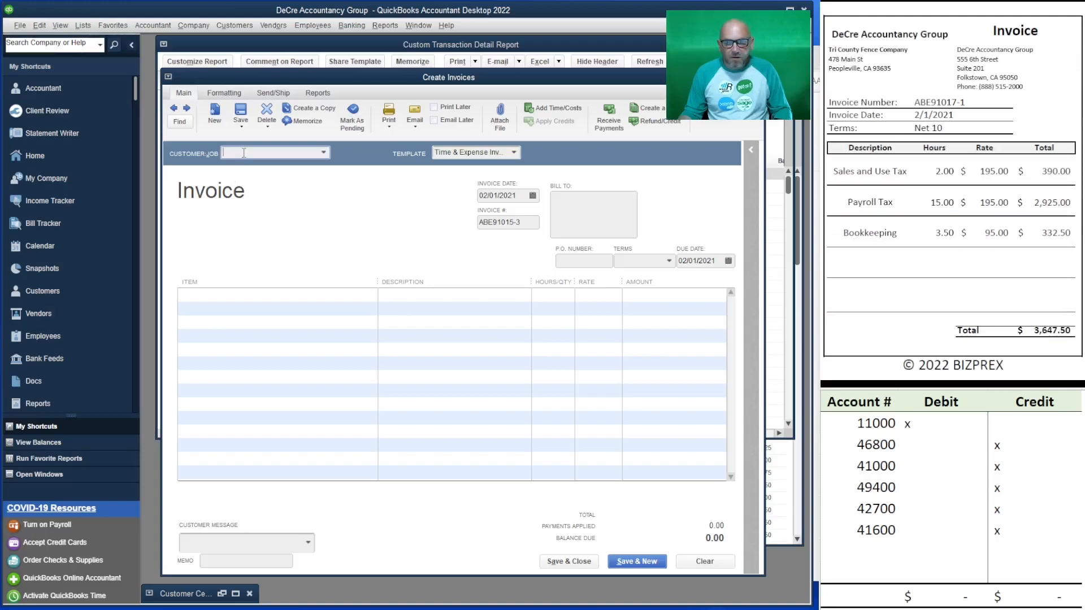
Start the Tri County Fence Company invoice from all of that customer's billable time entries.
{"action": "type", "text": "ABE"}
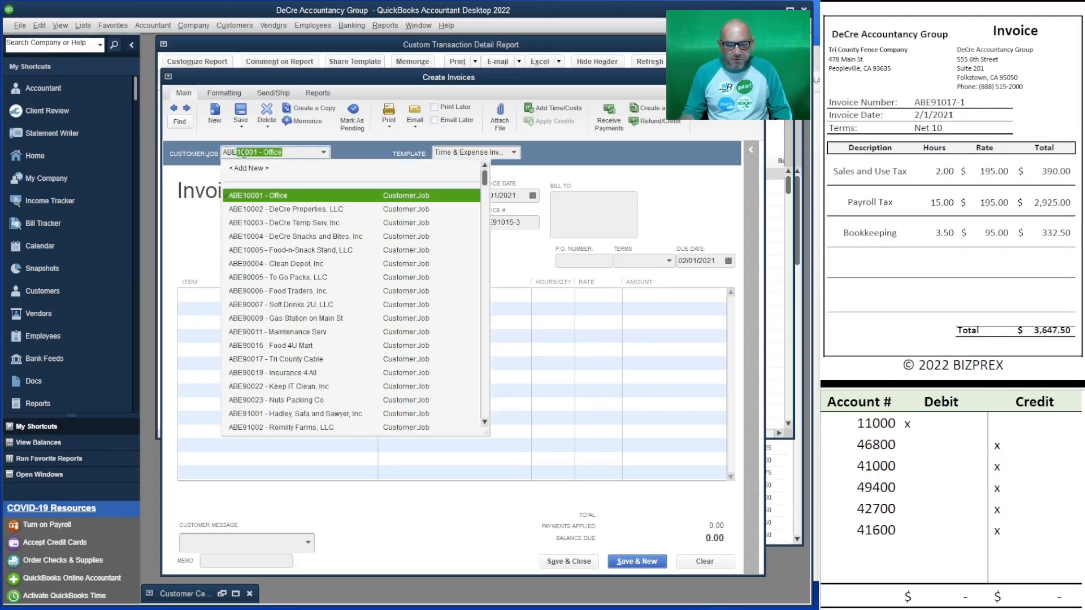
{"action": "type", "text": "91"}
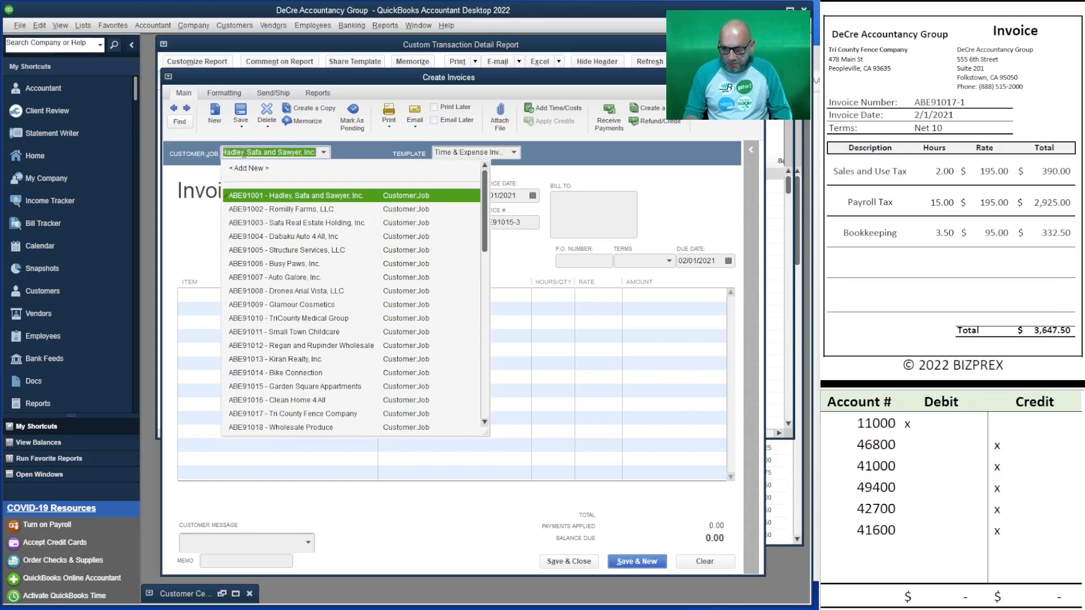
{"action": "type", "text": "017"}
{"action": "left_click", "coordinate": [297, 194]}
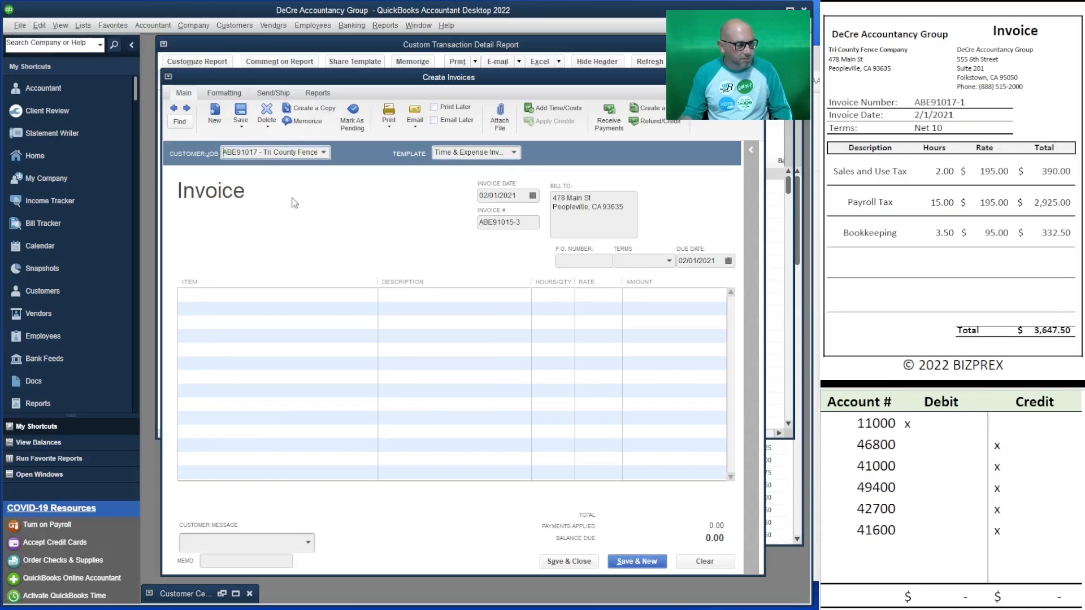
{"action": "left_click", "coordinate": [270, 181]}
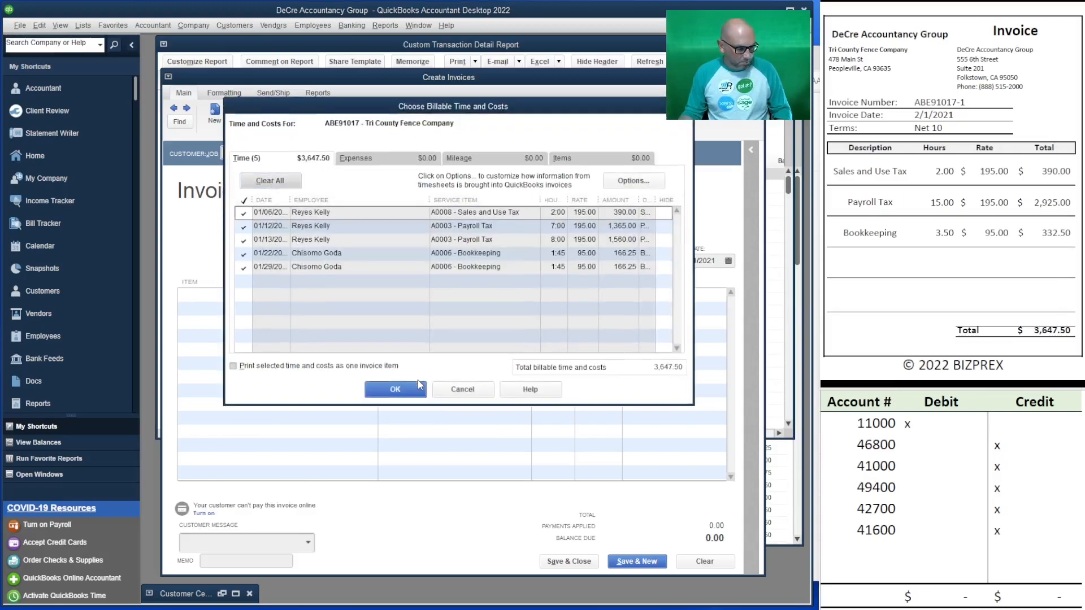
{"action": "left_click", "coordinate": [395, 389]}
Replace the Tri County Fence Company invoice's number with the one on its source invoice.
{"action": "left_click", "coordinate": [524, 222]}
{"action": "key", "text": "BackSpace"}
{"action": "key", "text": "BackSpace"}
{"action": "key", "text": "BackSpace"}
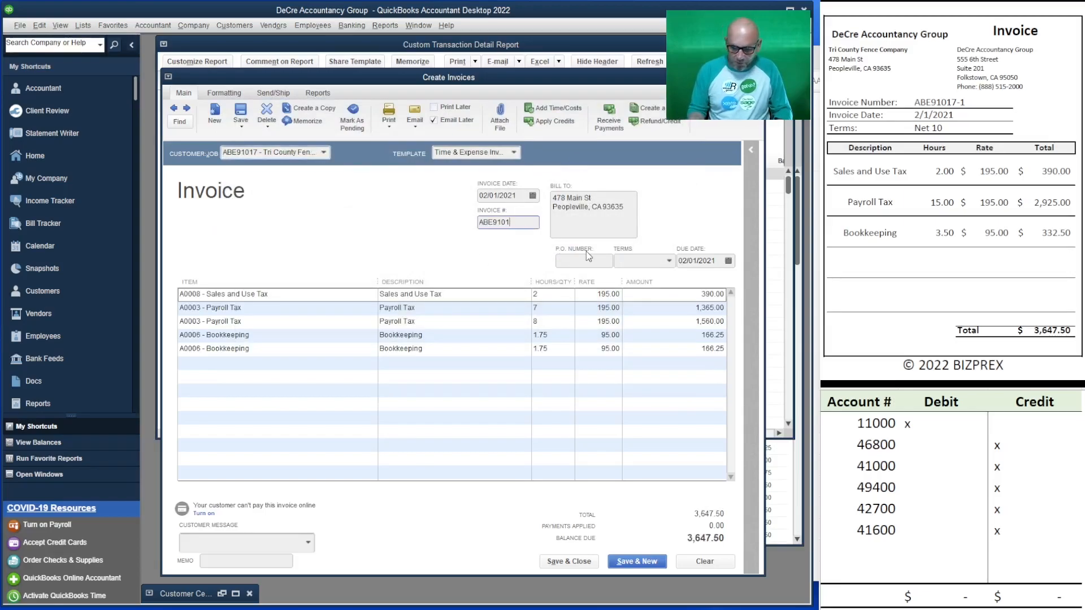
{"action": "type", "text": "7-1"}
Set the Tri County Fence Company invoice's terms to Net 10 and save it with the terms made permanent.
{"action": "left_click", "coordinate": [670, 261]}
{"action": "left_click", "coordinate": [670, 355]}
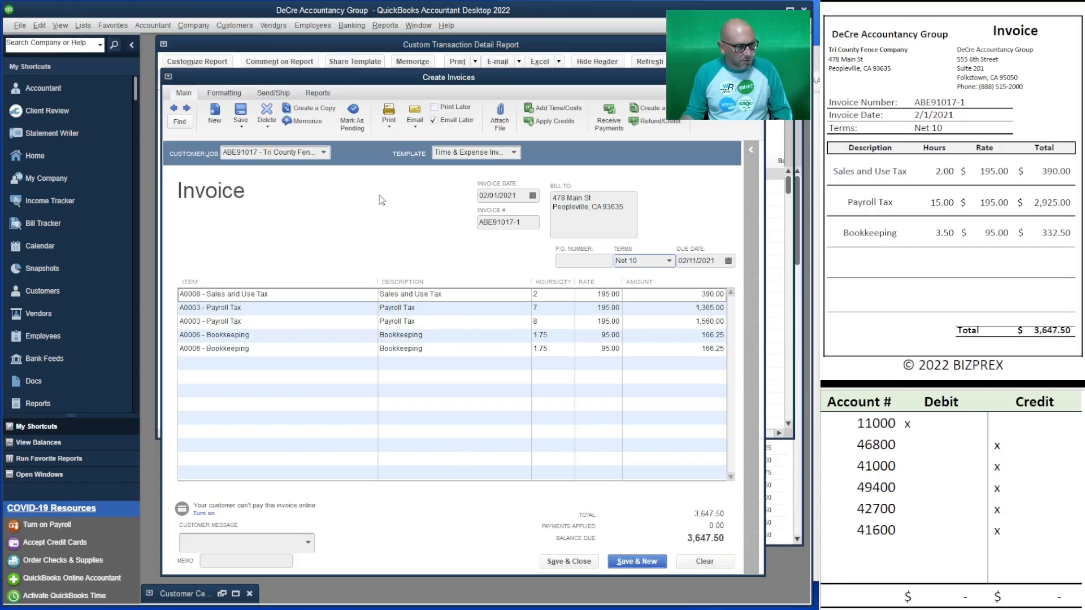
{"action": "left_click", "coordinate": [638, 563]}
{"action": "left_click", "coordinate": [511, 226]}
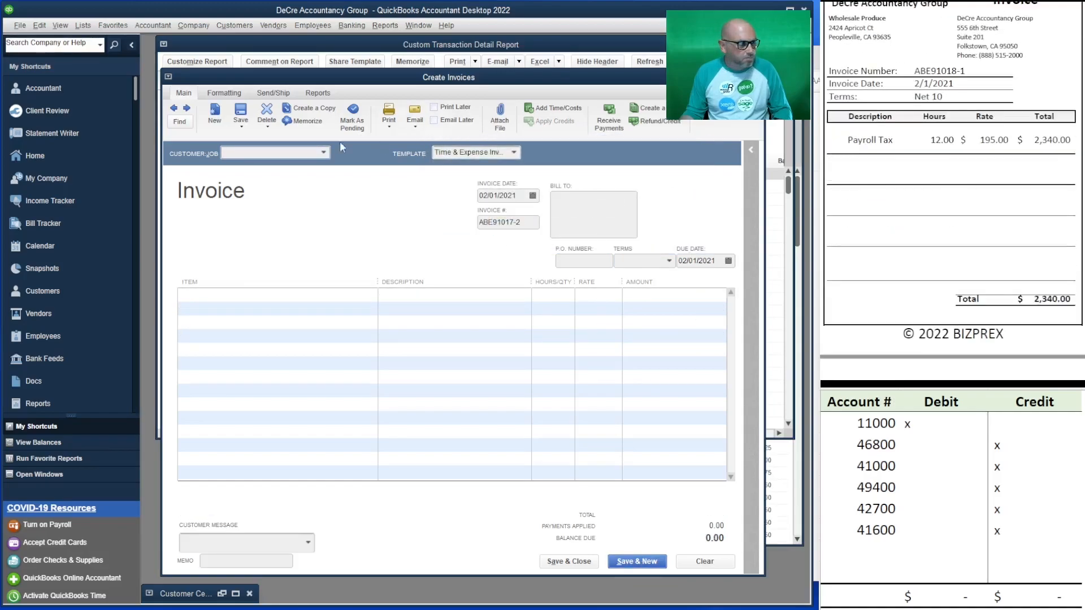
Start the Wholesale Produce invoice from that customer's billable Payroll Tax time entry.
{"action": "type", "text": "who"}
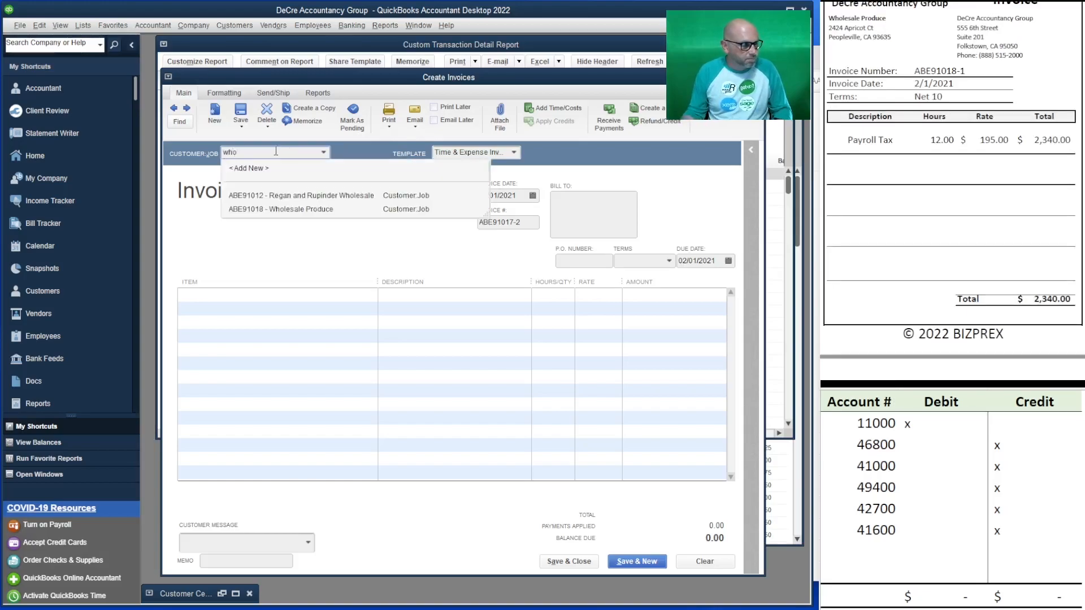
{"action": "left_click", "coordinate": [284, 210]}
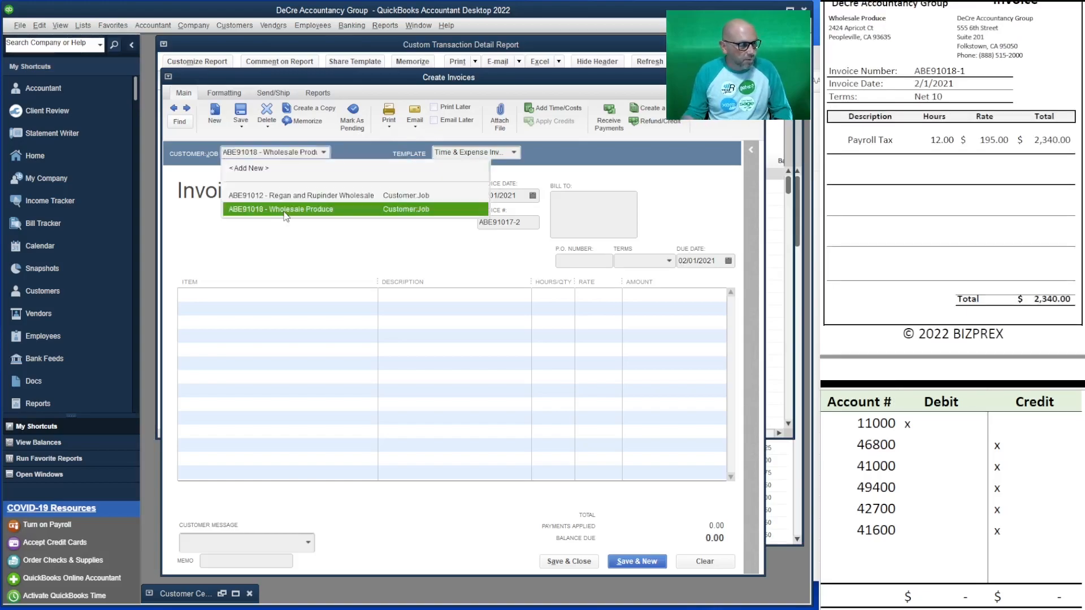
{"action": "left_click", "coordinate": [267, 181]}
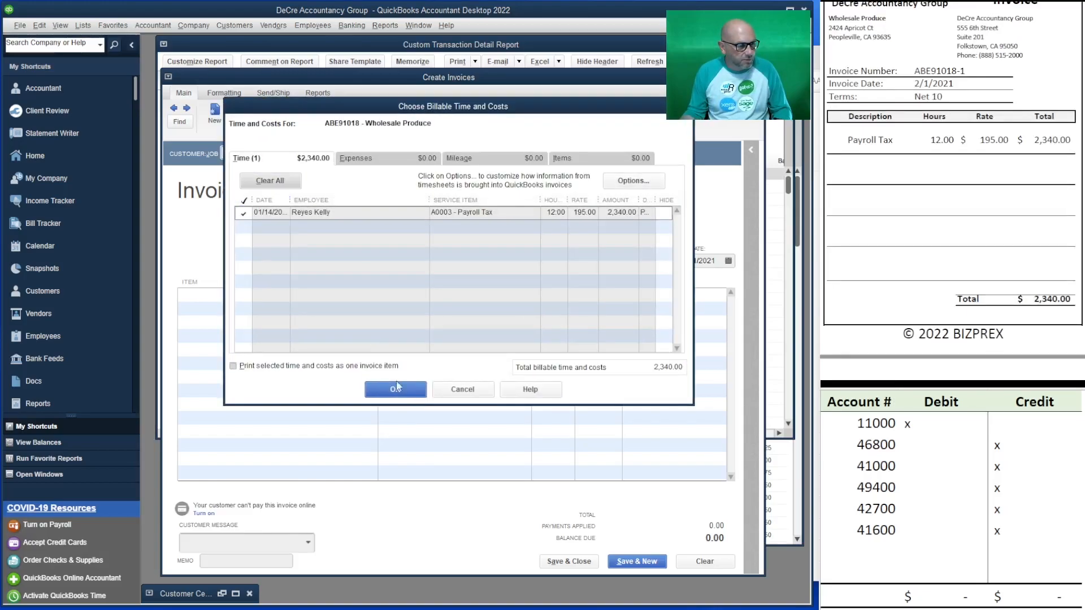
{"action": "left_click", "coordinate": [395, 390]}
Set the Wholesale Produce invoice's terms to Net 10 and save it with the terms made permanent for the customer.
{"action": "left_click", "coordinate": [671, 259]}
{"action": "left_click", "coordinate": [647, 364]}
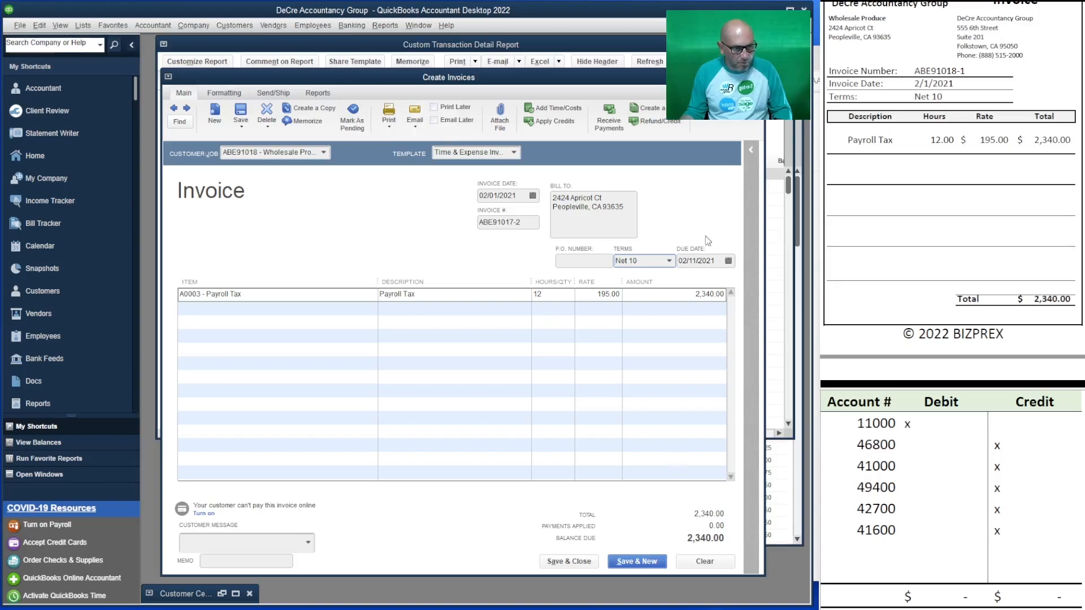
{"action": "left_click", "coordinate": [635, 562]}
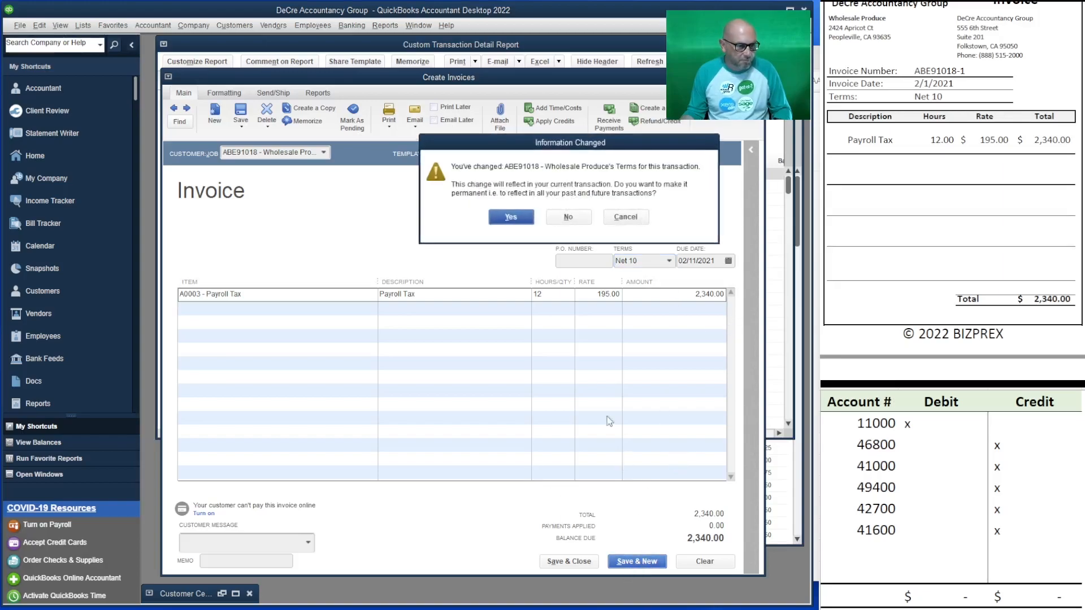
{"action": "left_click", "coordinate": [510, 217]}
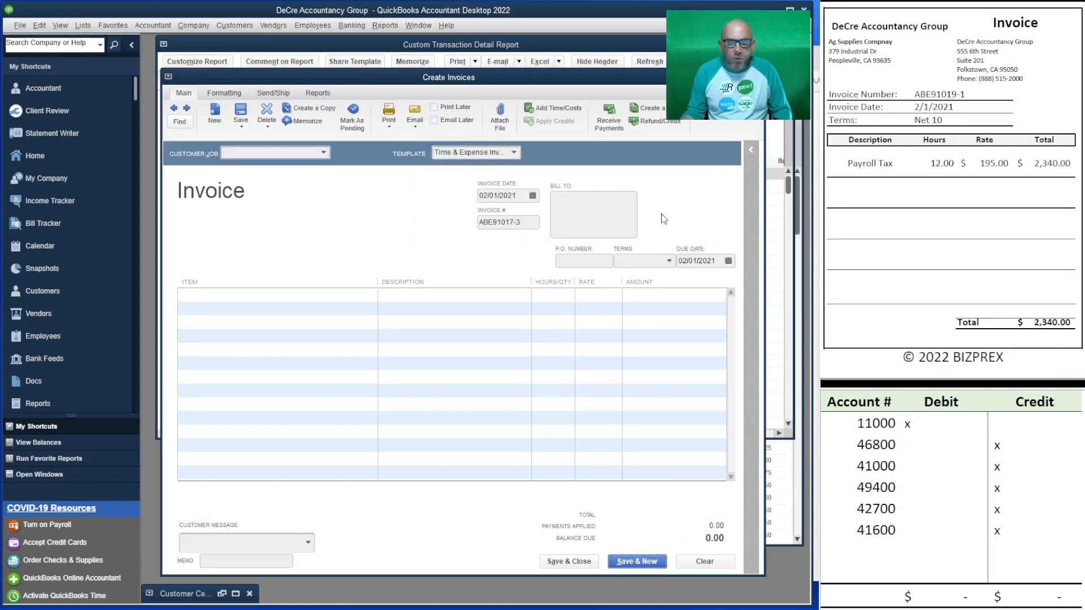
Start the Ag Supplies Compnay invoice from that customer's billable Payroll Tax time entry.
{"action": "type", "text": "A"}
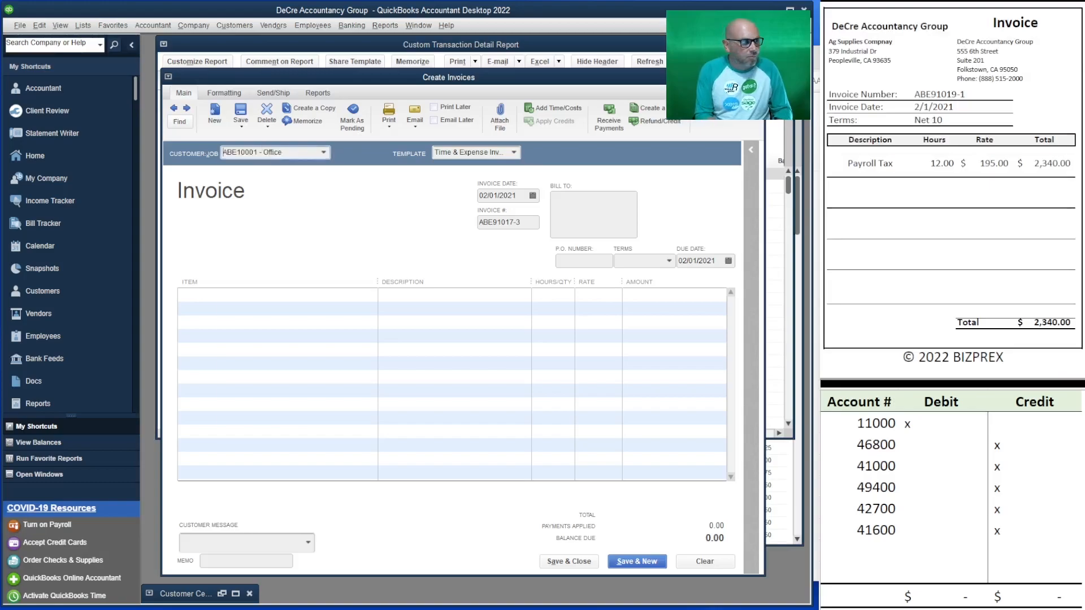
{"action": "type", "text": "g supp"}
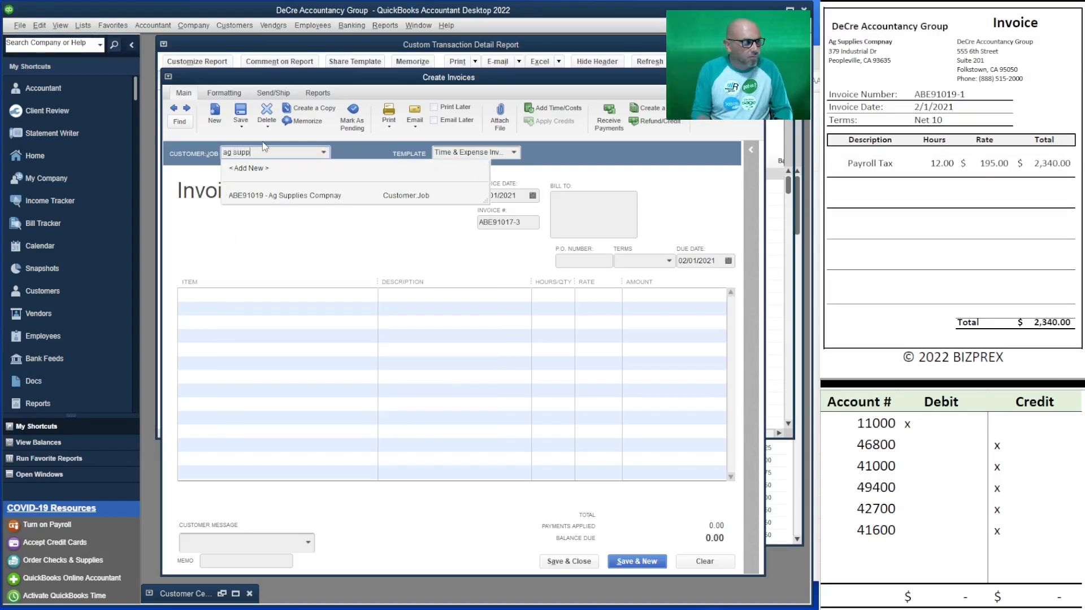
{"action": "left_click", "coordinate": [270, 198]}
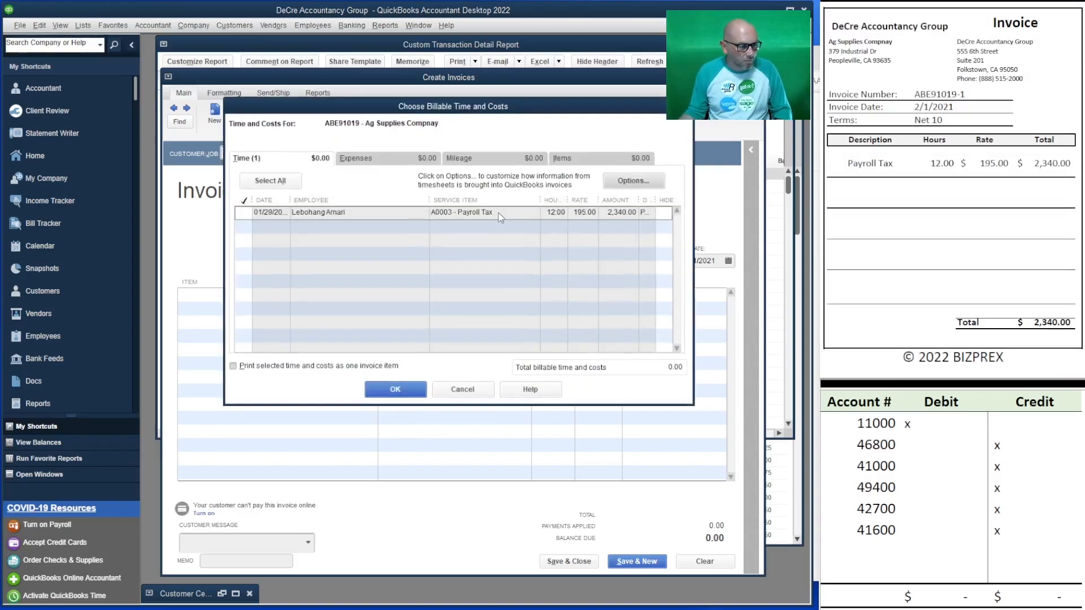
{"action": "left_click", "coordinate": [270, 180]}
{"action": "left_click", "coordinate": [402, 392]}
Set the Ag Supplies Compnay invoice's terms to Net 10 and turn off later emailing for it.
{"action": "left_click", "coordinate": [658, 264]}
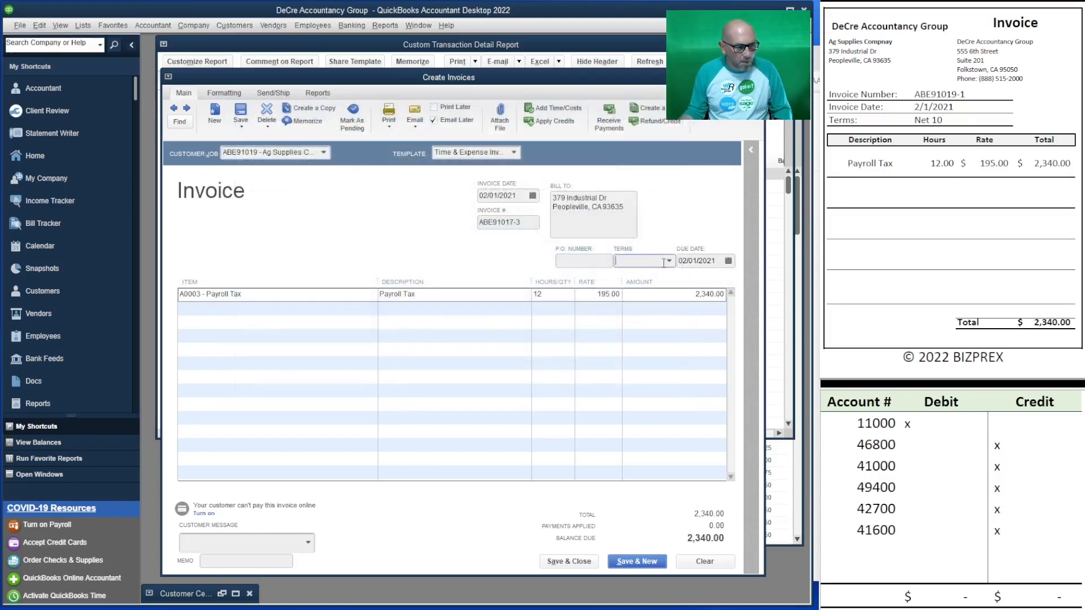
{"action": "left_click", "coordinate": [670, 260]}
{"action": "left_click", "coordinate": [640, 359]}
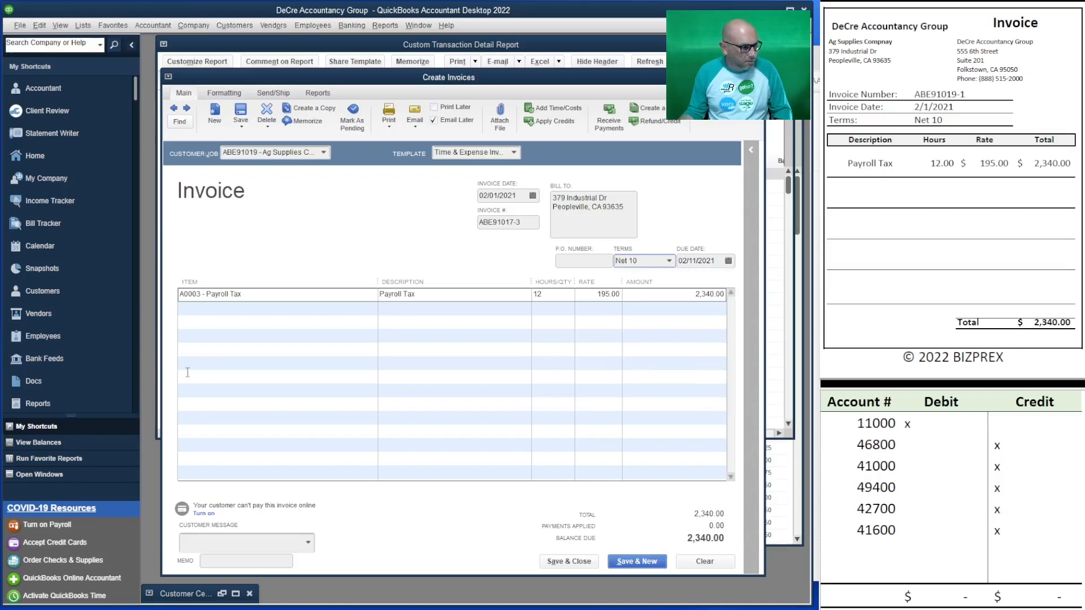
{"action": "left_click", "coordinate": [433, 120]}
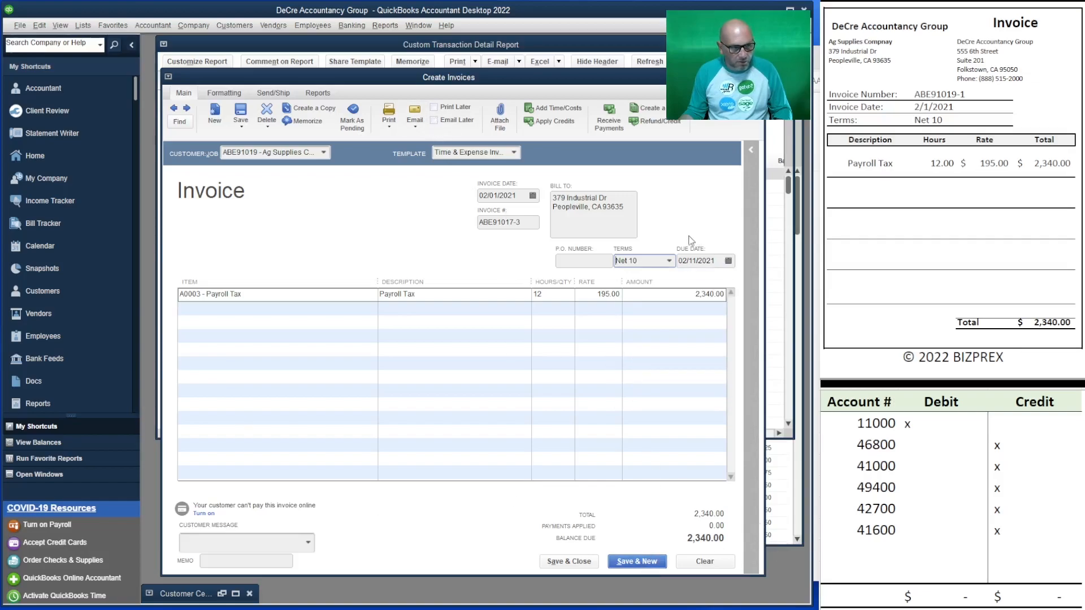
Save the Ag Supplies Compnay invoice and make its changed terms permanent for the customer.
{"action": "left_click", "coordinate": [622, 568]}
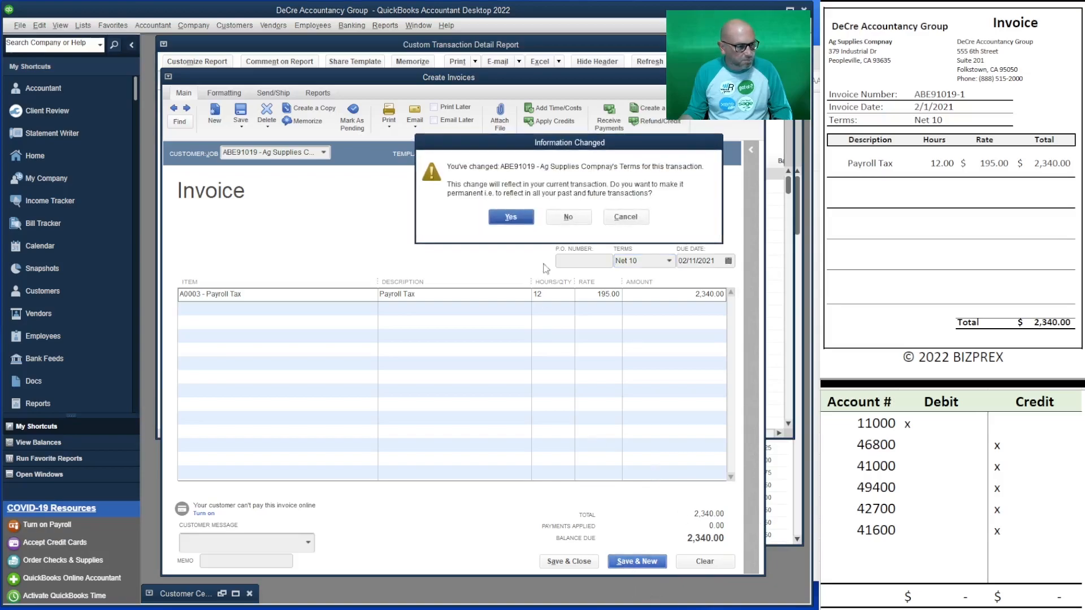
{"action": "left_click", "coordinate": [509, 217]}
Start the Maram Consulting, Inc. invoice from that customer's billable Payroll Tax time entry.
{"action": "scroll", "coordinate": [953, 191], "scroll_direction": "down", "scroll_amount": 8}
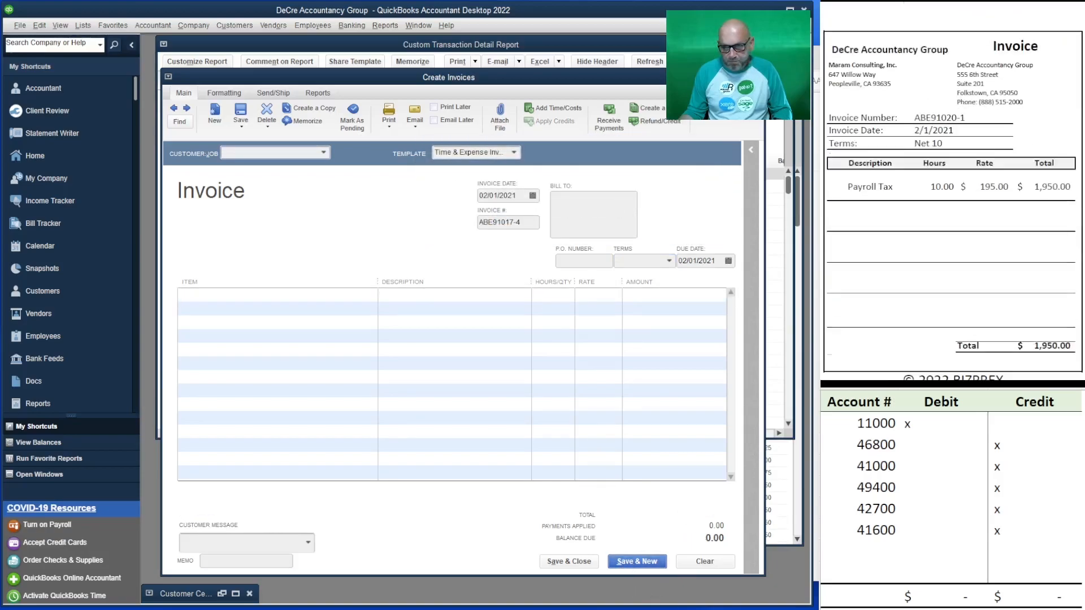
{"action": "scroll", "coordinate": [952, 191], "scroll_direction": "up", "scroll_amount": 1}
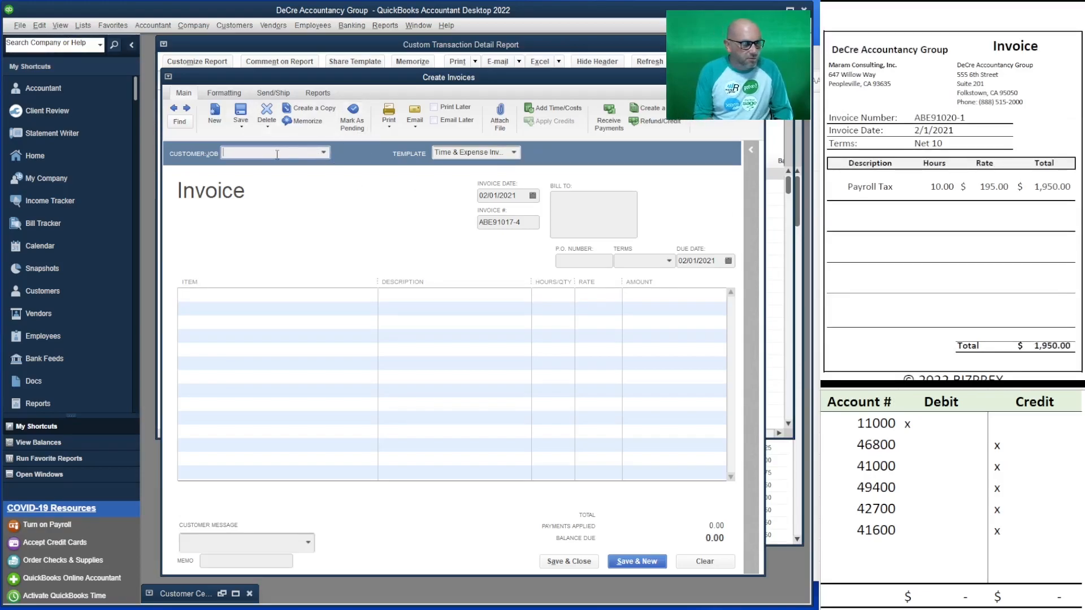
{"action": "type", "text": "maram"}
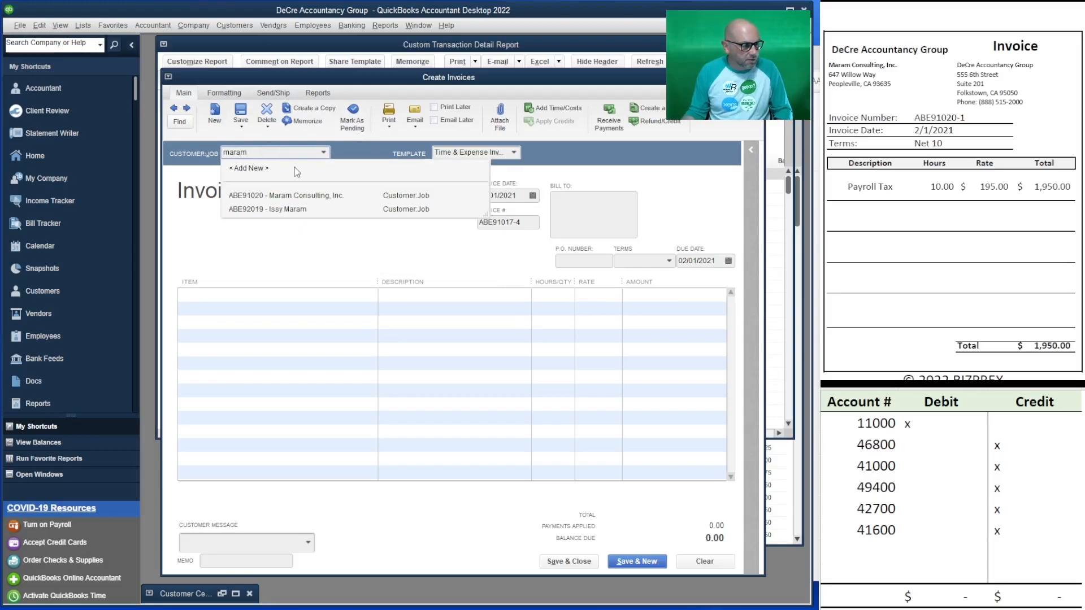
{"action": "left_click", "coordinate": [315, 196]}
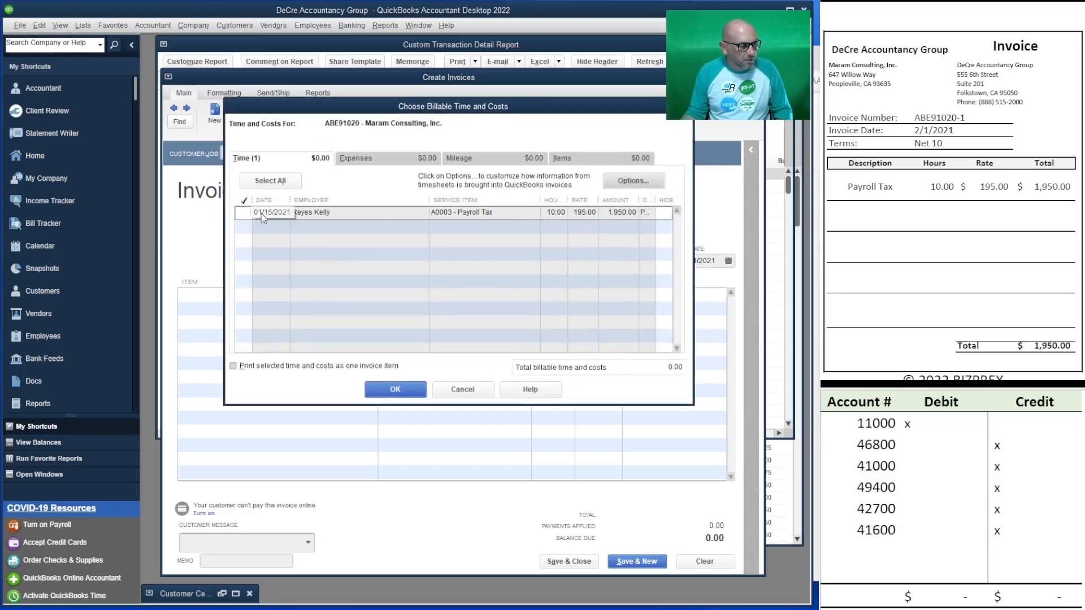
{"action": "left_click", "coordinate": [245, 213]}
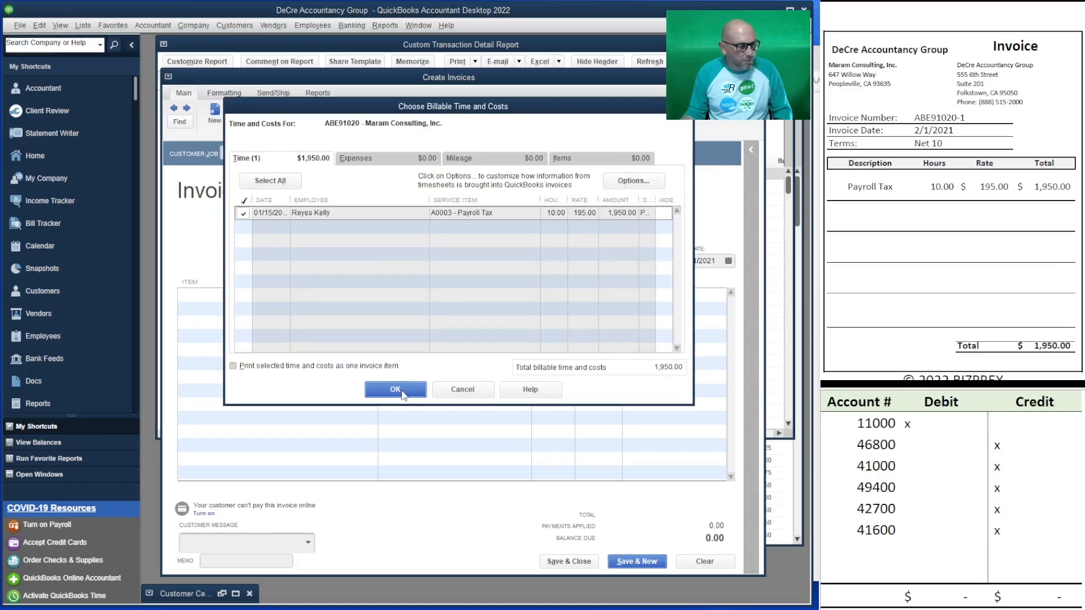
{"action": "left_click", "coordinate": [396, 390]}
Change the Maram Consulting invoice's number to the one on the source invoice and set its terms to Net 10.
{"action": "left_click", "coordinate": [534, 228]}
{"action": "key", "text": "BackSpace"}
{"action": "key", "text": "BackSpace"}
{"action": "key", "text": "BackSpace"}
{"action": "key", "text": "BackSpace"}
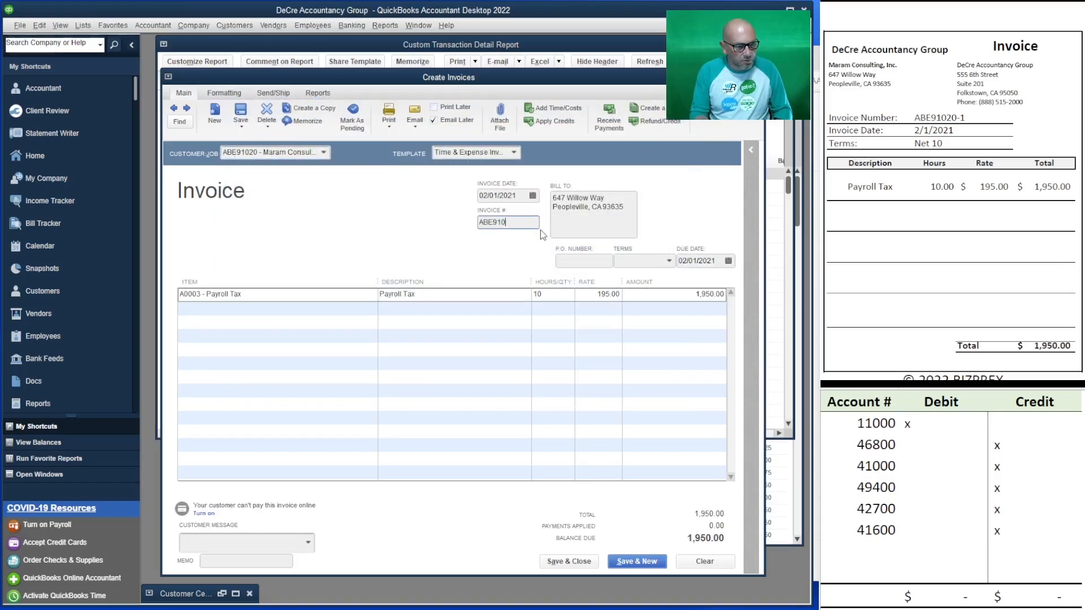
{"action": "type", "text": "20-1"}
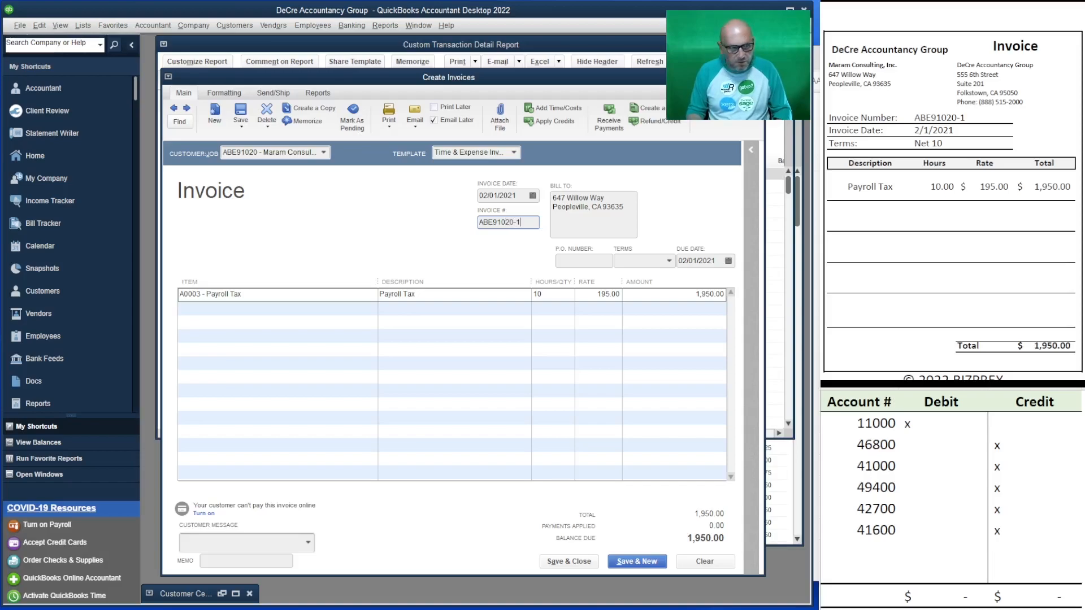
{"action": "left_click", "coordinate": [669, 260]}
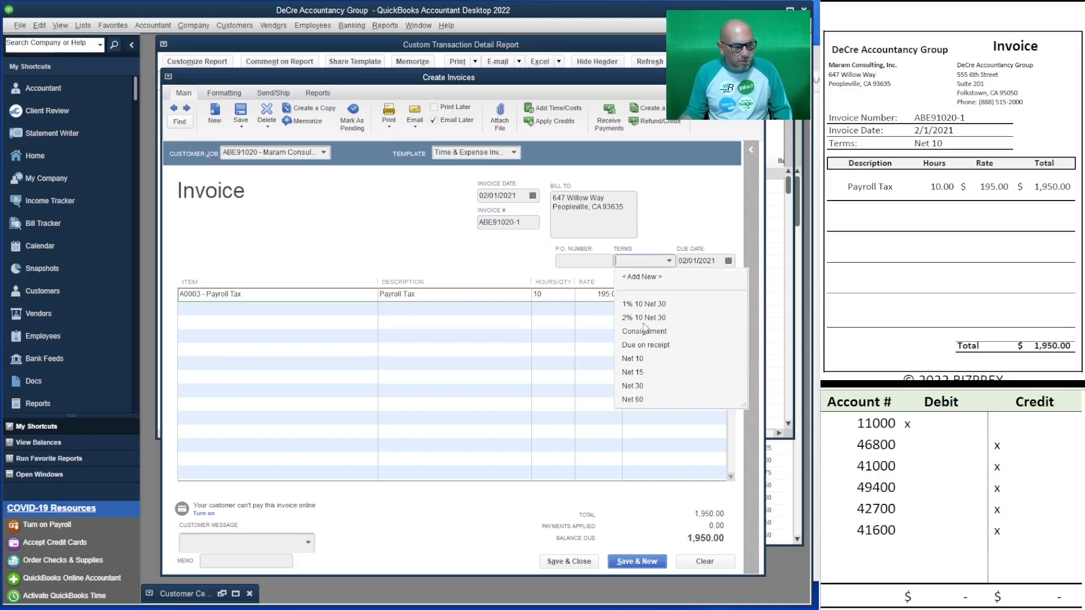
{"action": "left_click", "coordinate": [653, 359]}
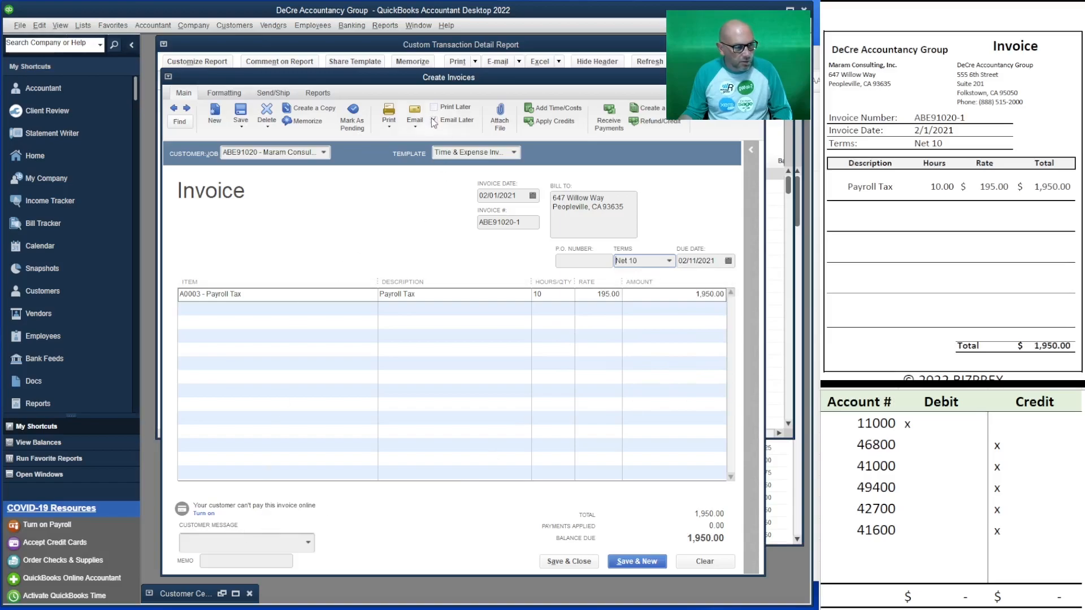
Record the Maram Consulting invoice in the worksheet as a 1,950 debit to account 11000 and a 1,950 credit to account 46800.
{"action": "left_click", "coordinate": [933, 416]}
{"action": "left_click", "coordinate": [932, 416]}
{"action": "type", "text": "1,950"}
{"action": "key", "text": "Return"}
{"action": "left_click", "coordinate": [1015, 435]}
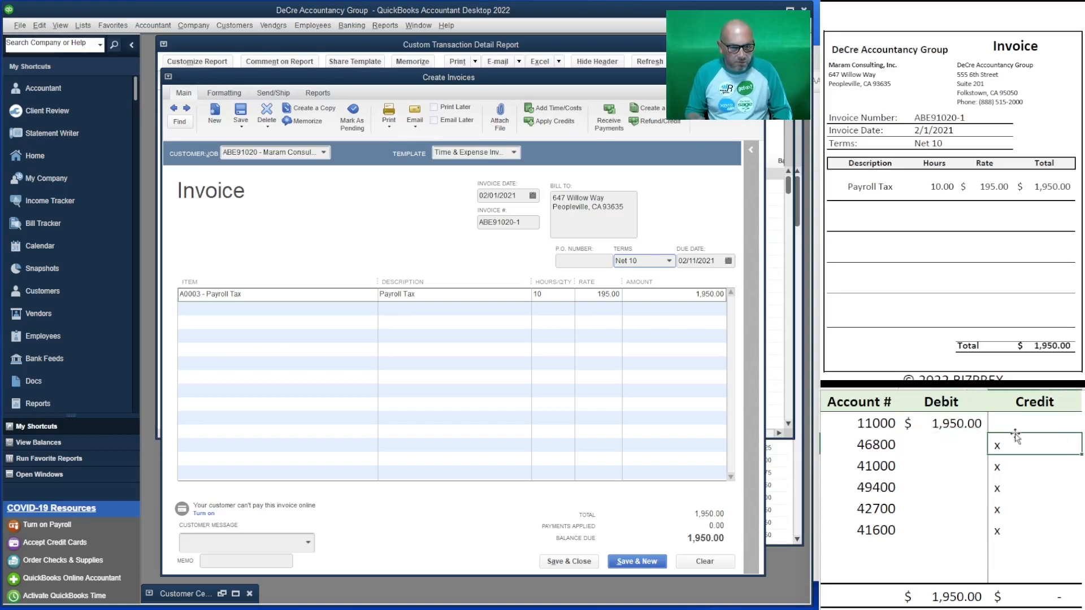
{"action": "left_click", "coordinate": [1018, 384]}
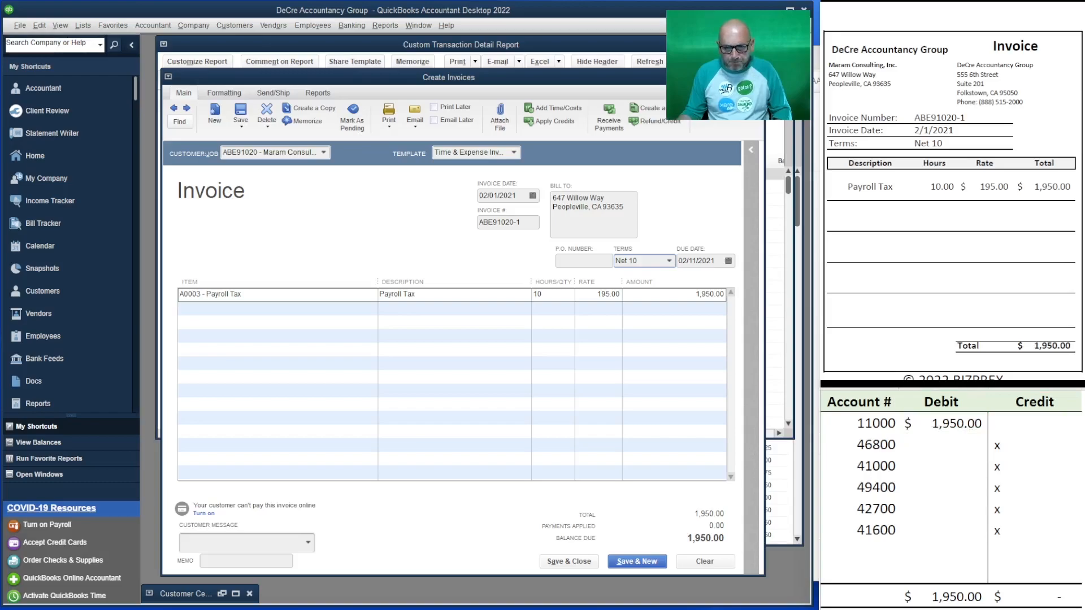
{"action": "left_click", "coordinate": [1017, 456]}
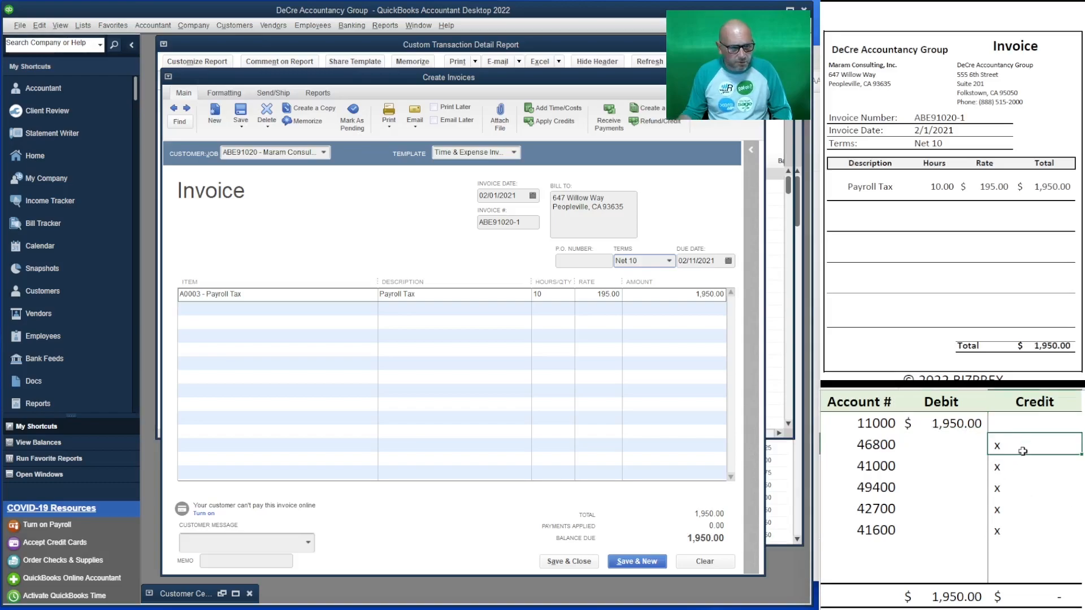
{"action": "type", "text": "1950"}
{"action": "key", "text": "Return"}
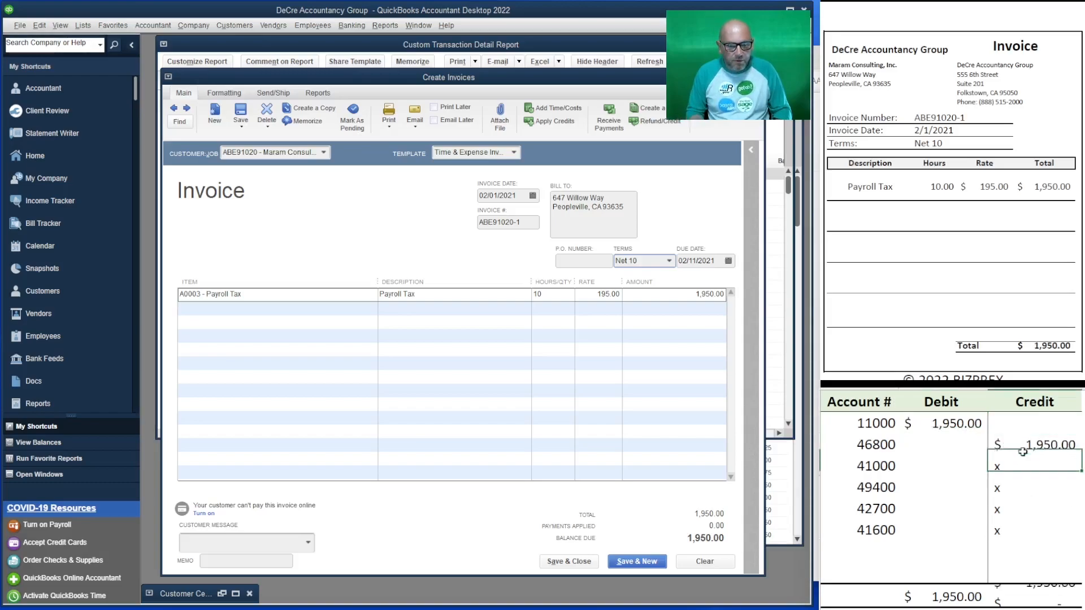
Remove the unused accounts 41000, 49400, 42700 and 41600 and their credit marks from the worksheet.
{"action": "key", "text": "BackSpace"}
{"action": "key", "text": "Left"}
{"action": "key", "text": "BackSpace"}
{"action": "key", "text": "Return"}
{"action": "key", "text": "Up"}
{"action": "key", "text": "Left"}
{"action": "key", "text": "BackSpace"}
{"action": "key", "text": "Return"}
{"action": "key", "text": "BackSpace"}
{"action": "key", "text": "Return"}
{"action": "key", "text": "BackSpace"}
{"action": "key", "text": "Return"}
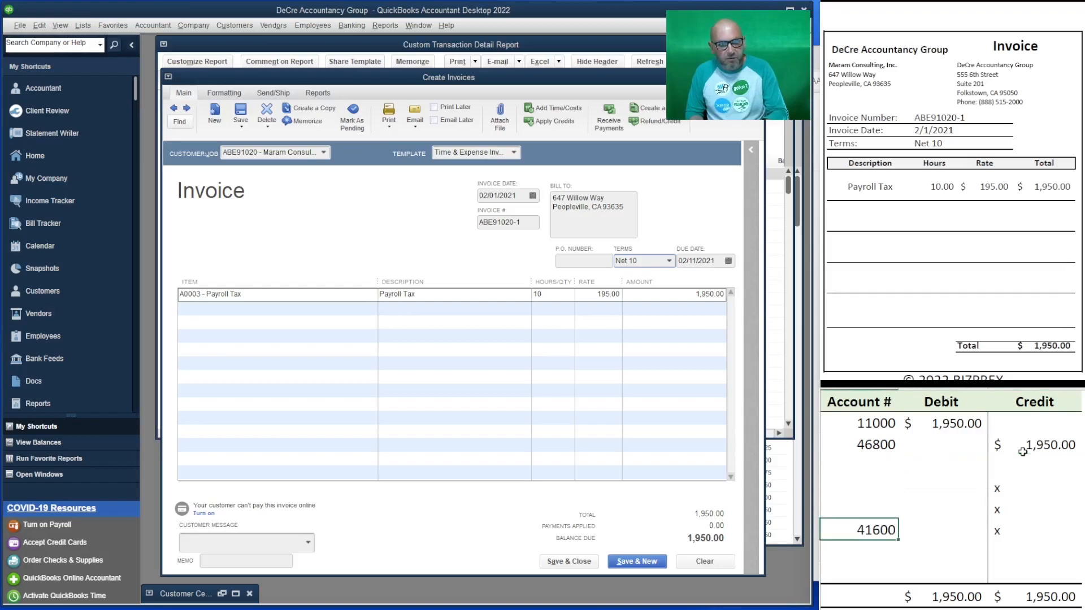
{"action": "key", "text": "BackSpace"}
{"action": "key", "text": "Right"}
{"action": "key", "text": "Right"}
{"action": "key", "text": "BackSpace"}
{"action": "key", "text": "Up"}
{"action": "key", "text": "BackSpace"}
{"action": "key", "text": "Up"}
{"action": "key", "text": "BackSpace"}
{"action": "key", "text": "Left"}
{"action": "key", "text": "Left"}
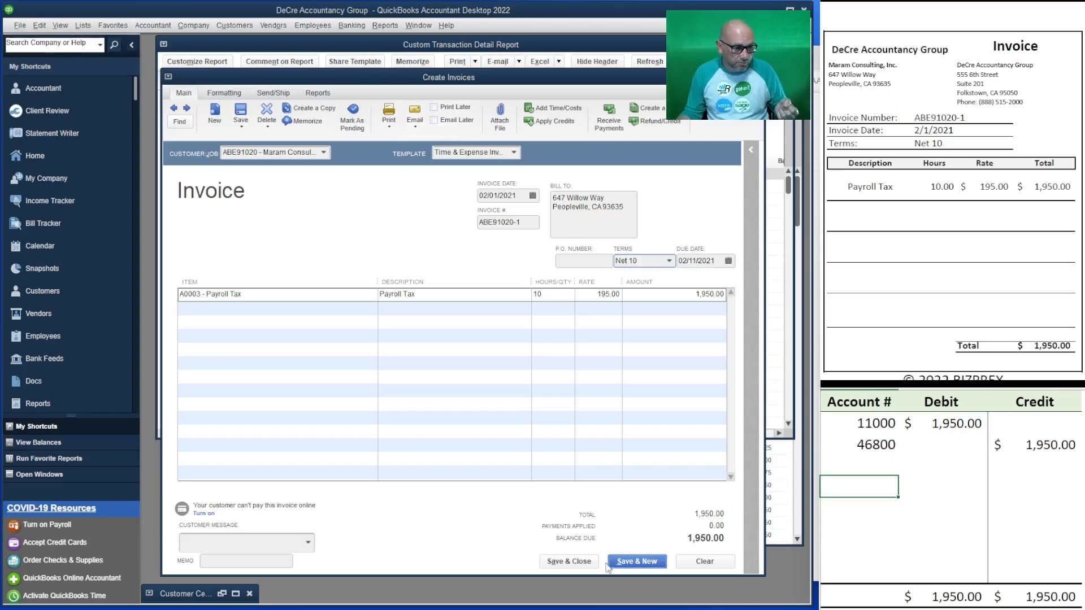
Save and close the Maram Consulting invoice, making its changed terms permanent for the customer.
{"action": "left_click", "coordinate": [560, 562]}
{"action": "left_click", "coordinate": [494, 215]}
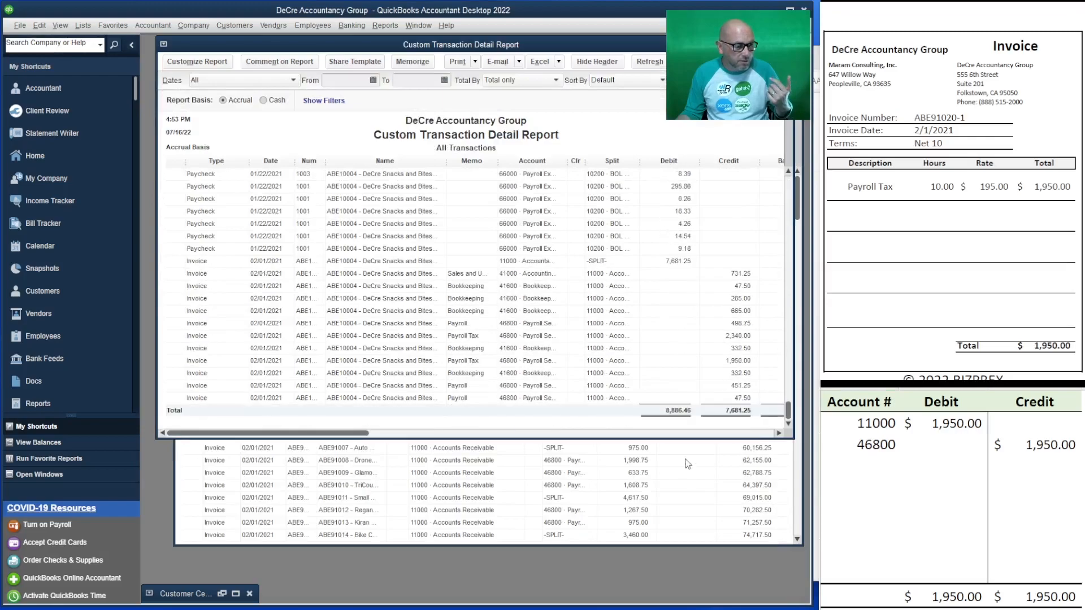
Check the account filter of the Accounts Receivable transaction detail report and review its last invoices and total.
{"action": "left_click", "coordinate": [684, 454]}
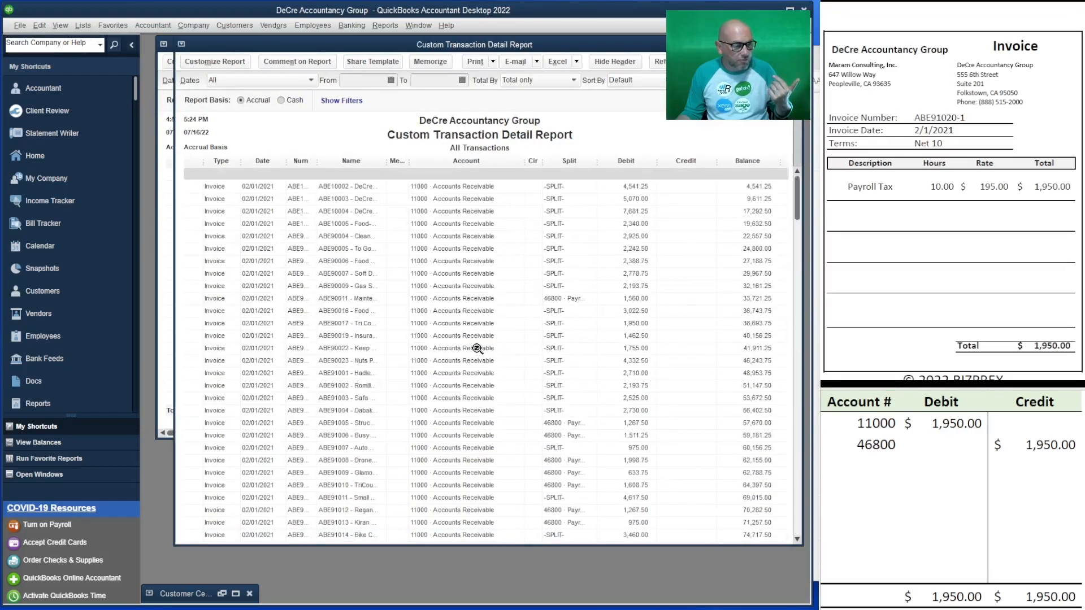
{"action": "left_click", "coordinate": [217, 60]}
{"action": "left_click", "coordinate": [349, 266]}
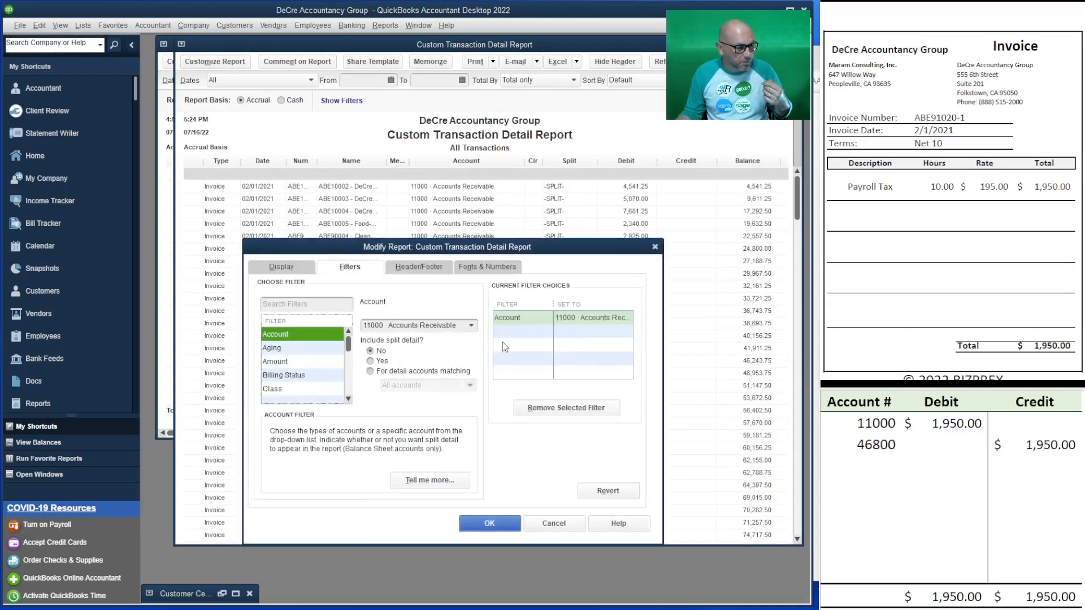
{"action": "left_click", "coordinate": [477, 524]}
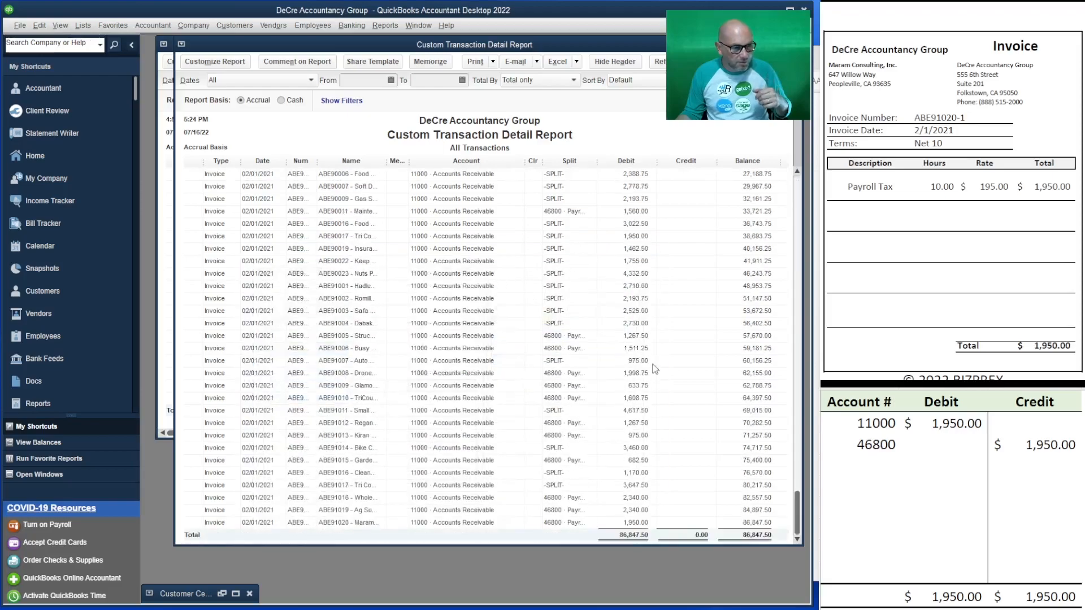
{"action": "scroll", "coordinate": [654, 368], "scroll_direction": "down", "scroll_amount": 3}
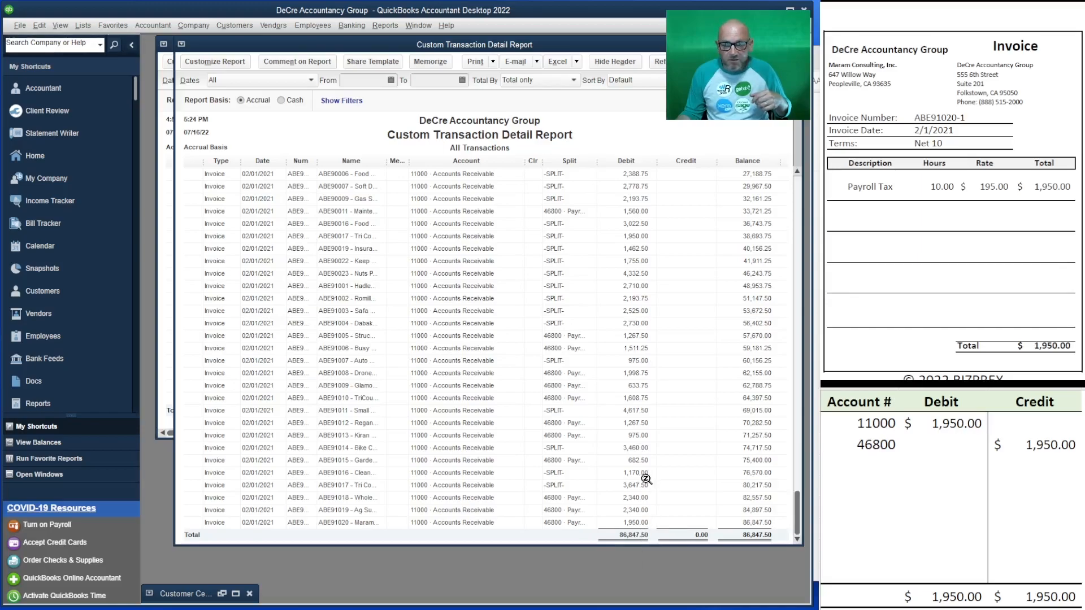
Clear the remaining accounts and their debit and credit amounts from the worksheet.
{"action": "left_click_drag", "start_coordinate": [1020, 439], "coordinate": [891, 423]}
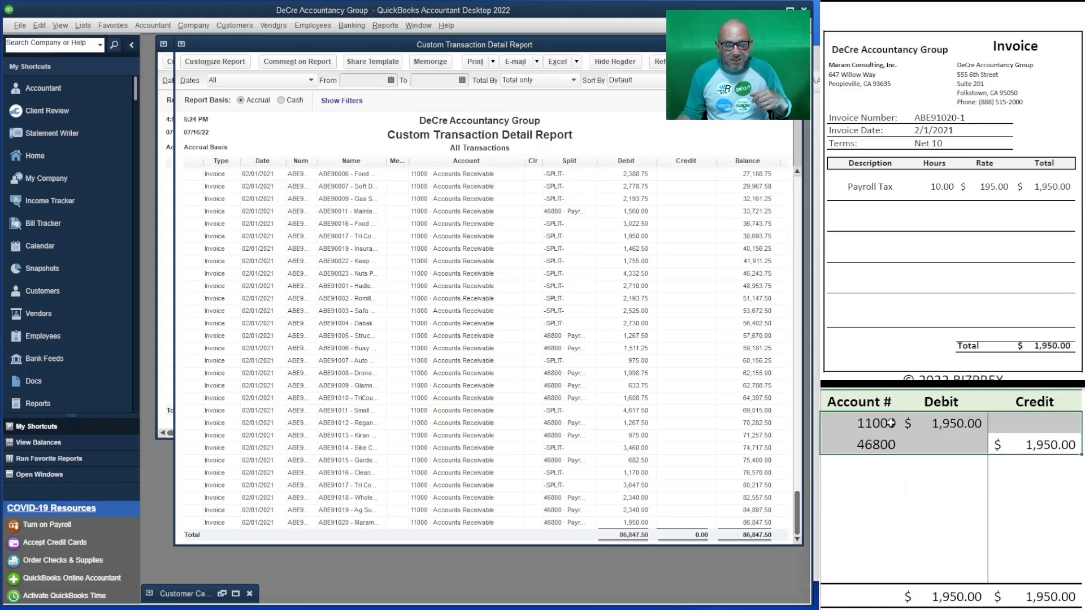
{"action": "key", "text": "Delete"}
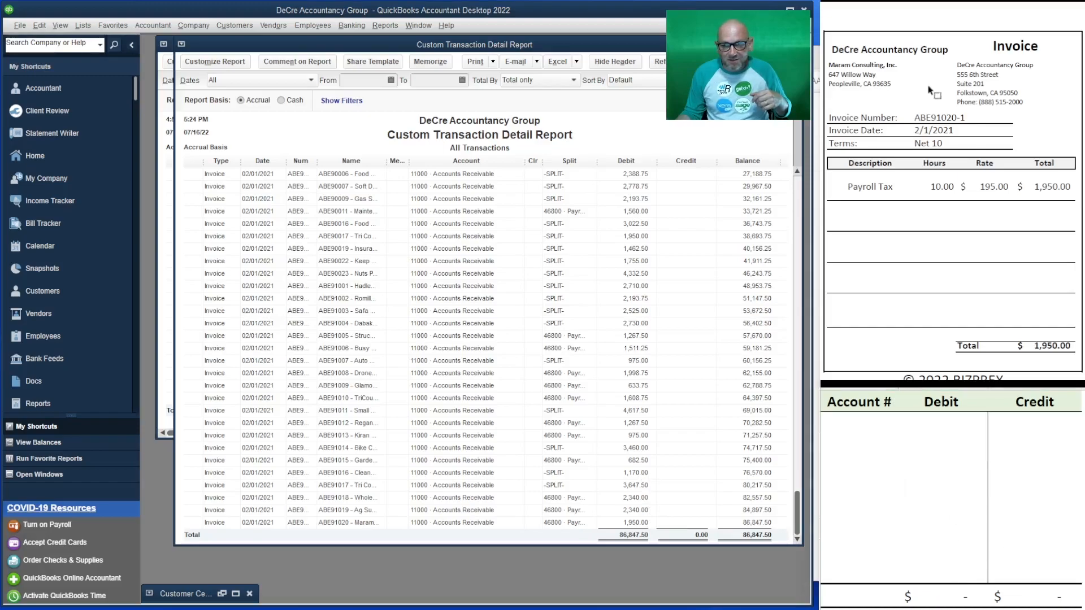
{"action": "scroll", "coordinate": [929, 88], "scroll_direction": "down", "scroll_amount": 10}
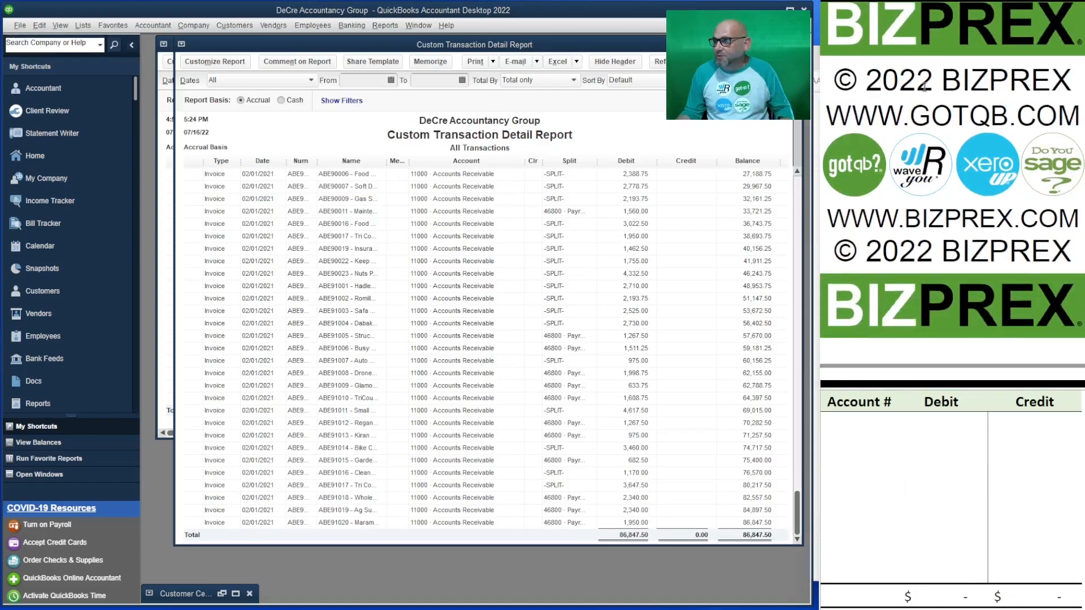
{"action": "scroll", "coordinate": [924, 87], "scroll_direction": "up", "scroll_amount": 1}
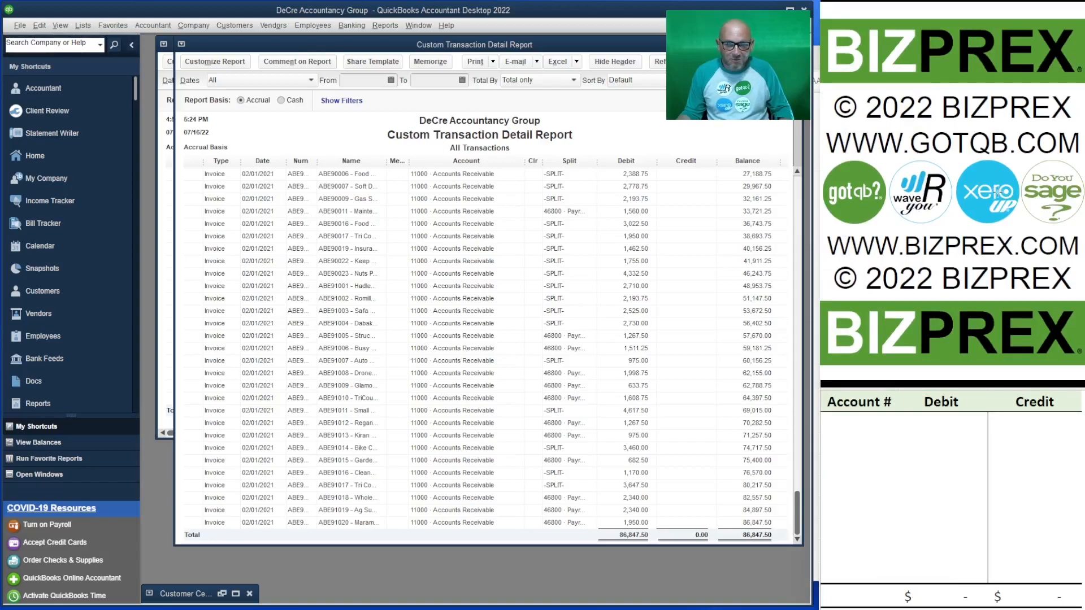